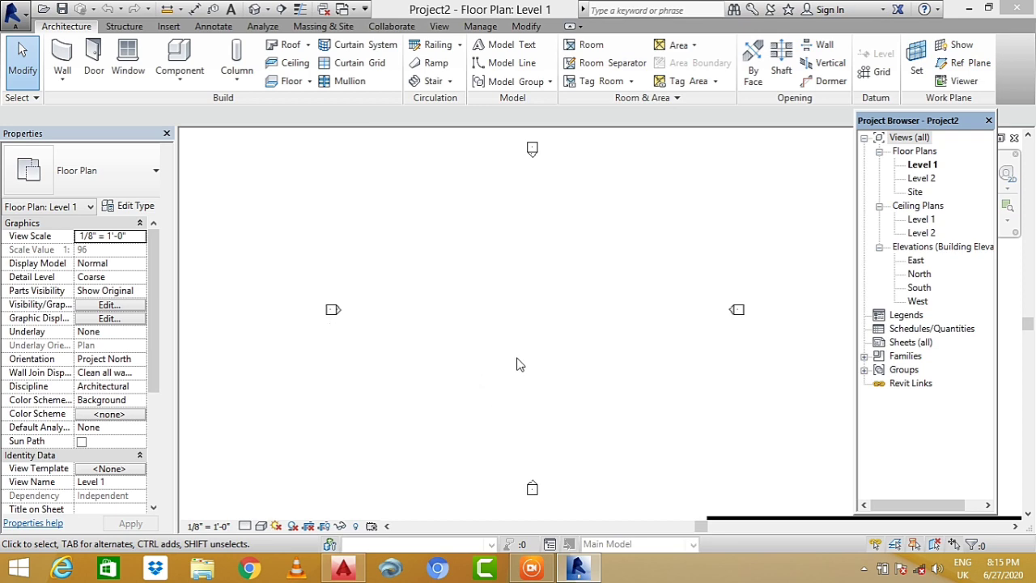
- Compare the 10x10 plan's room sizes in AutoCAD with the Revit Level 1 floor plan
click(344, 569)
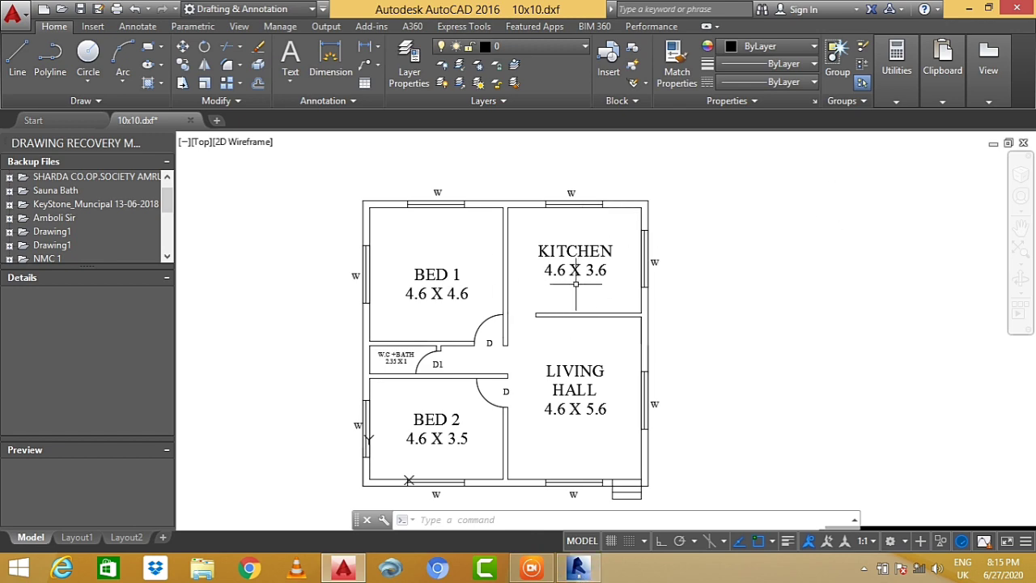
click(577, 569)
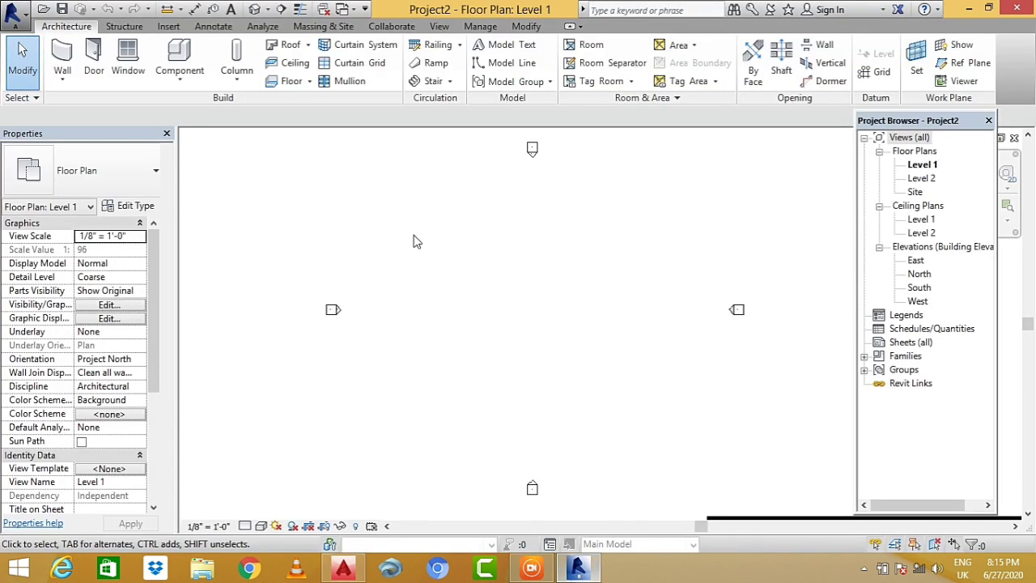
scroll(393, 461, down, 2)
scroll(485, 364, up, 2)
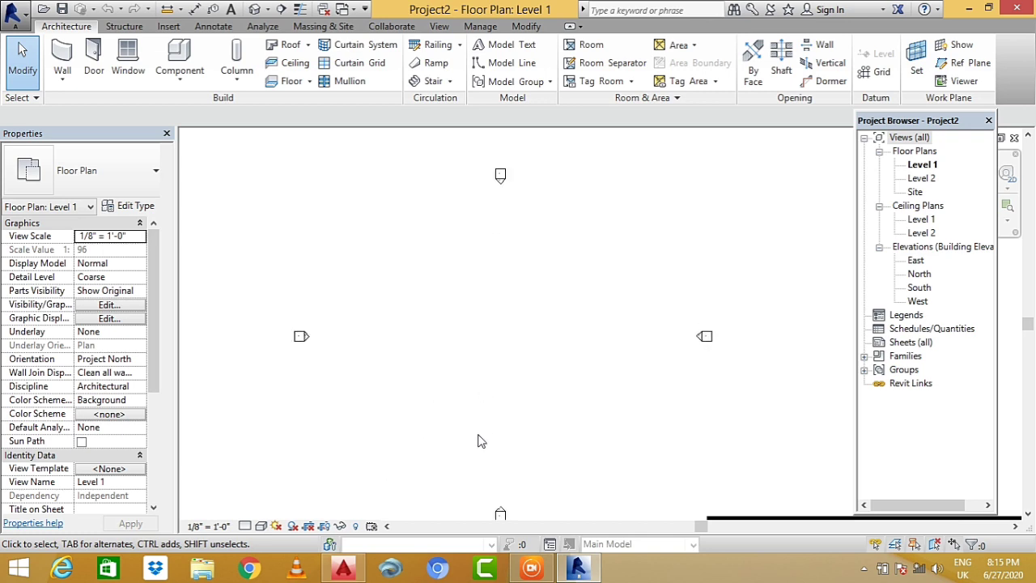
scroll(494, 453, down, 1)
scroll(492, 404, up, 1)
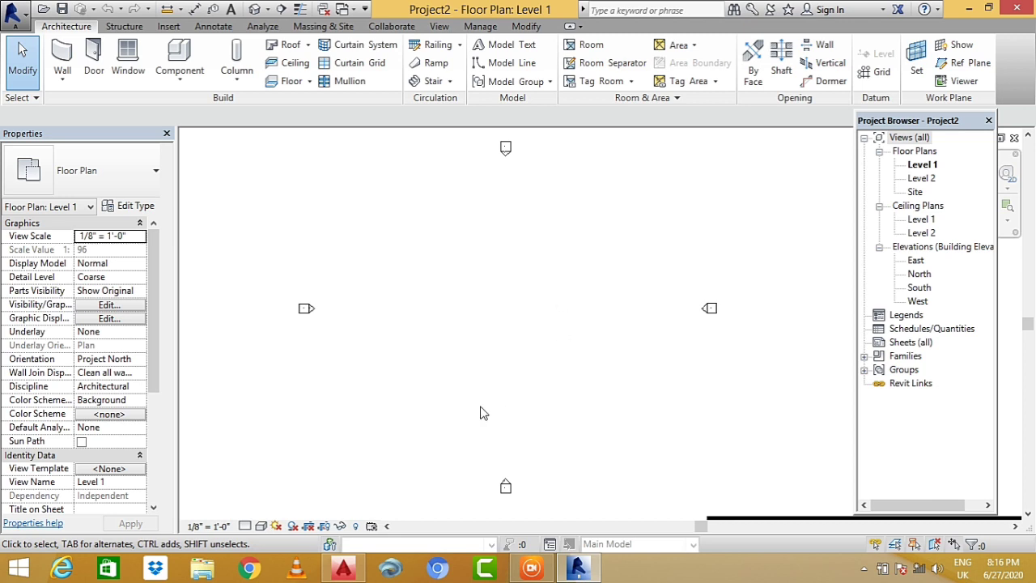
scroll(475, 393, down, 1)
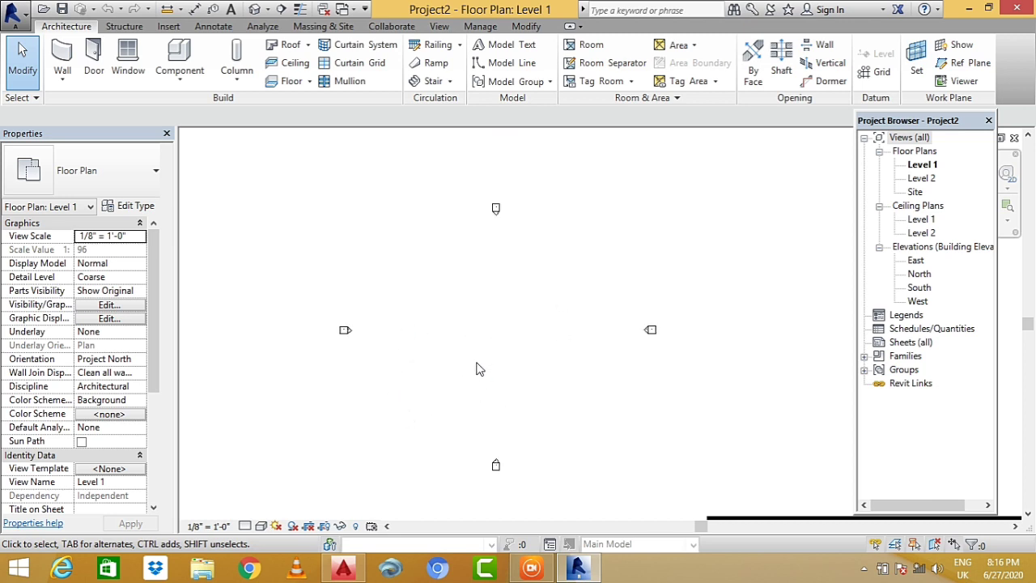
scroll(477, 369, up, 1)
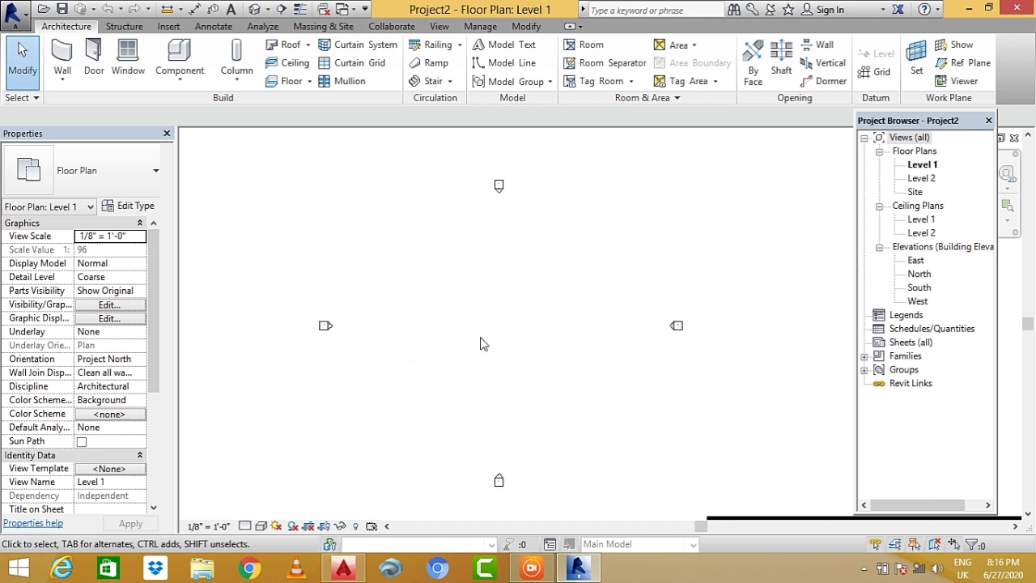
scroll(485, 328, up, 1)
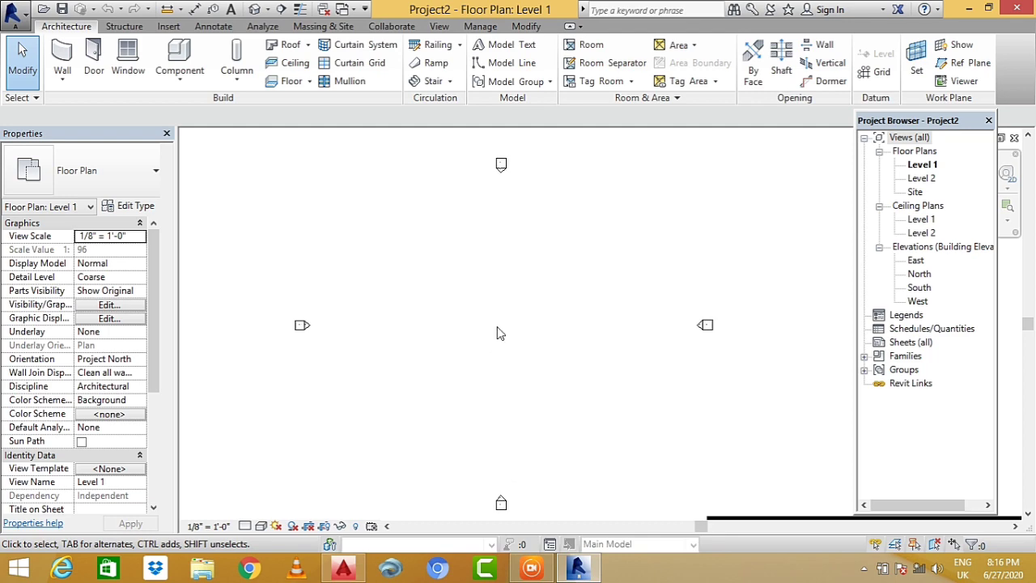
- Open Project Units with UN, move it aside, and recheck the AutoCAD plan dimensions
key(n)
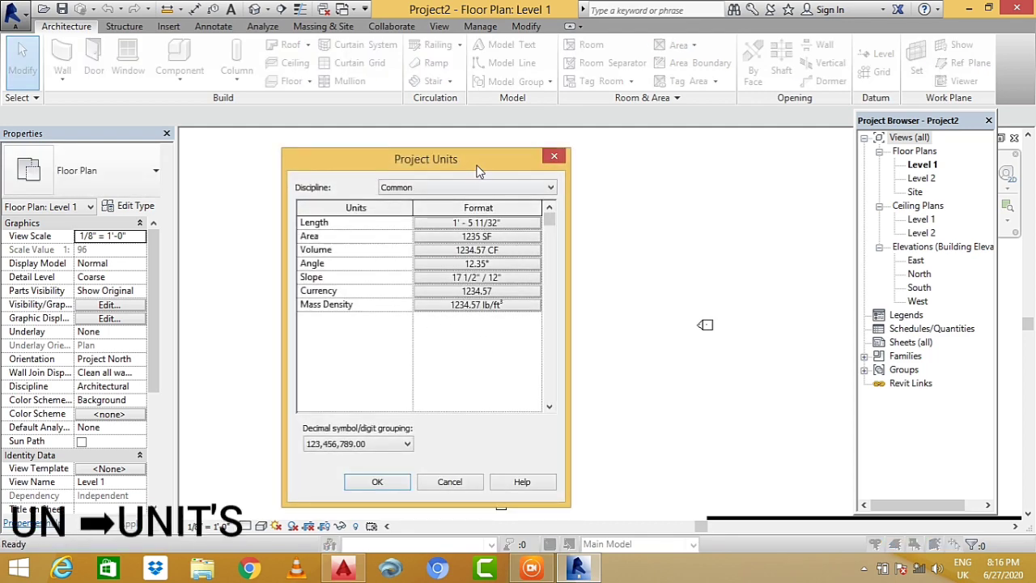
drag(478, 170, 502, 166)
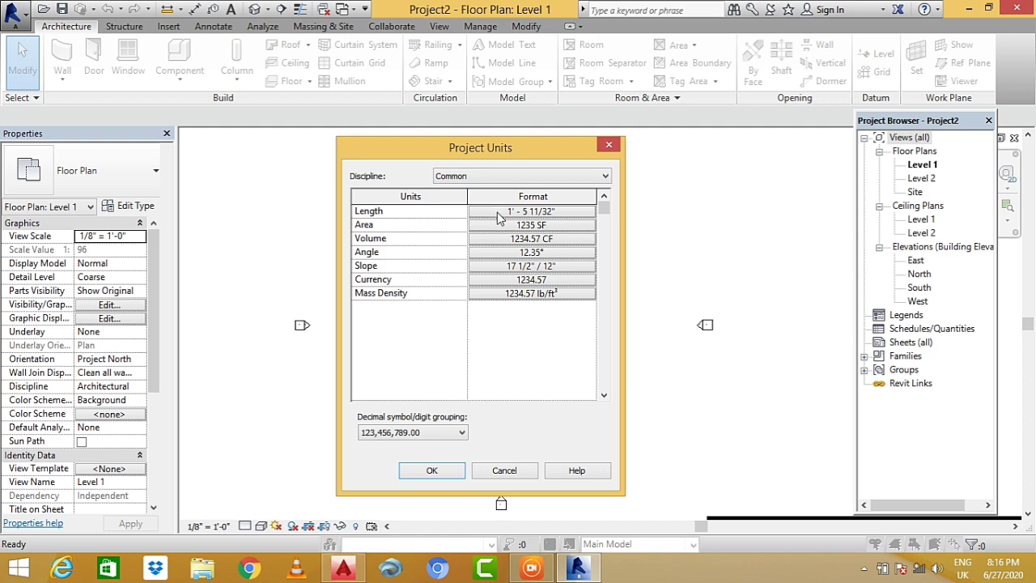
click(343, 568)
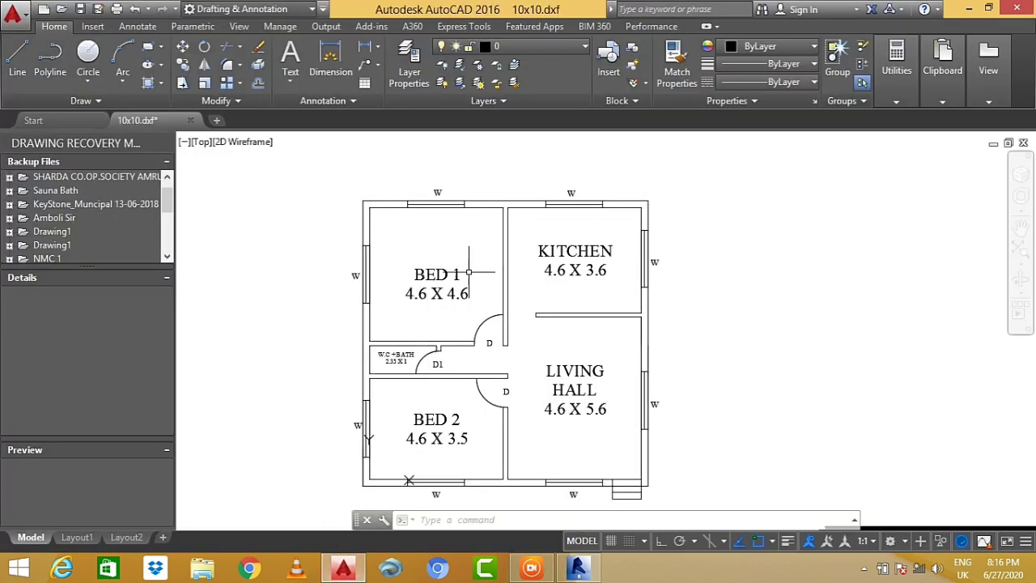
scroll(464, 317, up, 2)
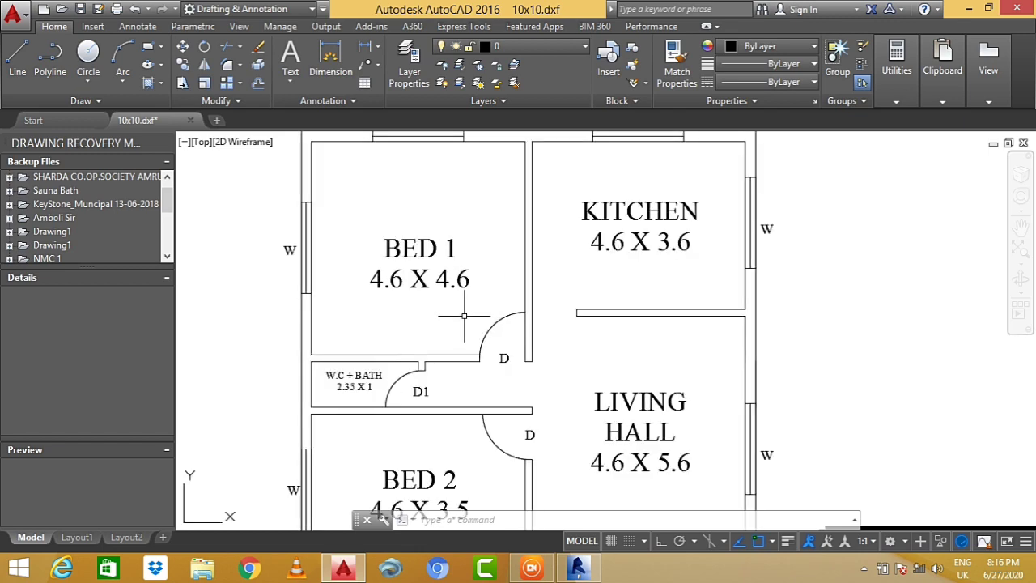
scroll(458, 311, down, 2)
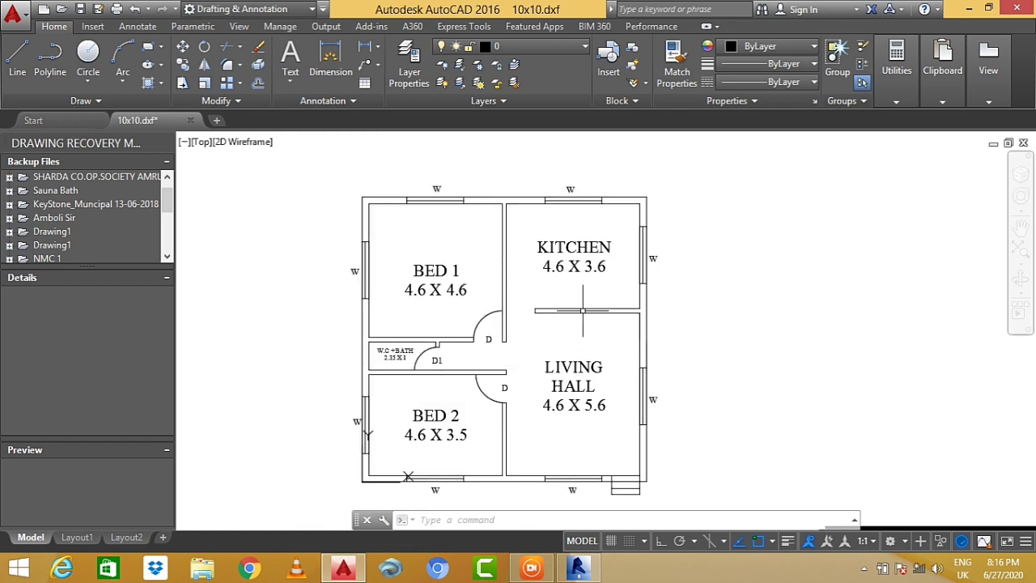
click(576, 568)
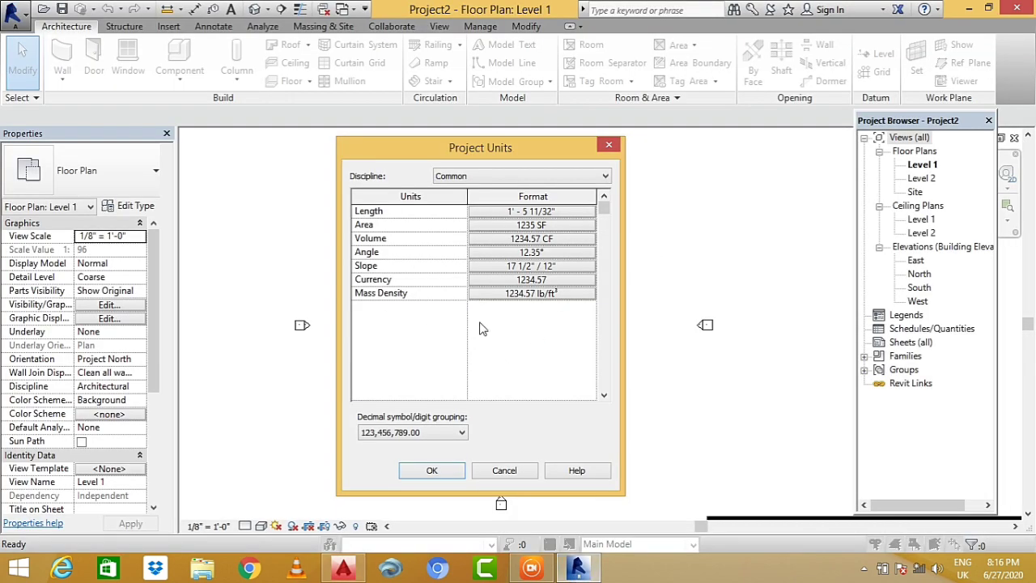
- Set Length format to Meters, 0 decimal places, symbol m, and confirm both dialogs
click(504, 214)
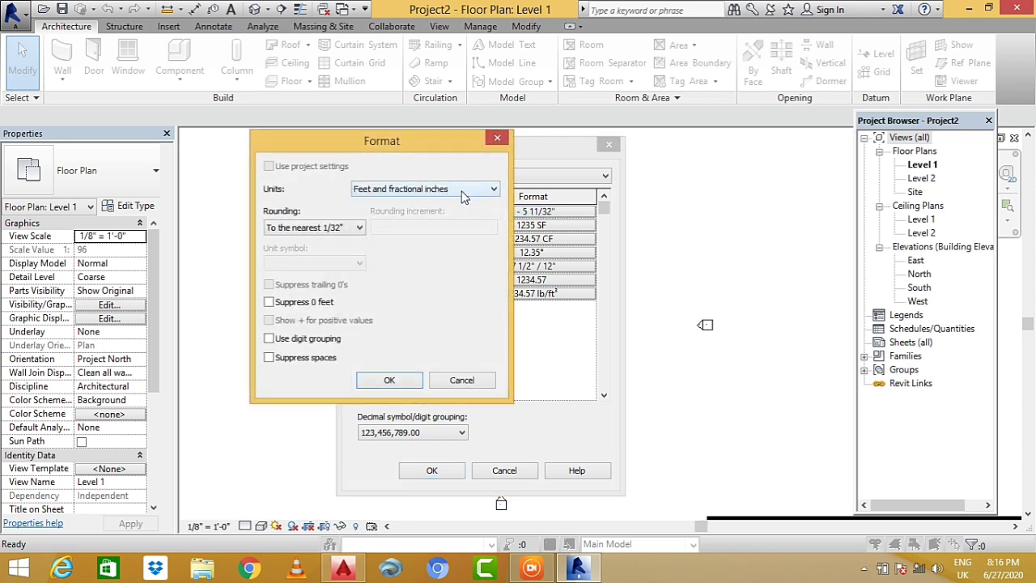
click(462, 188)
click(437, 243)
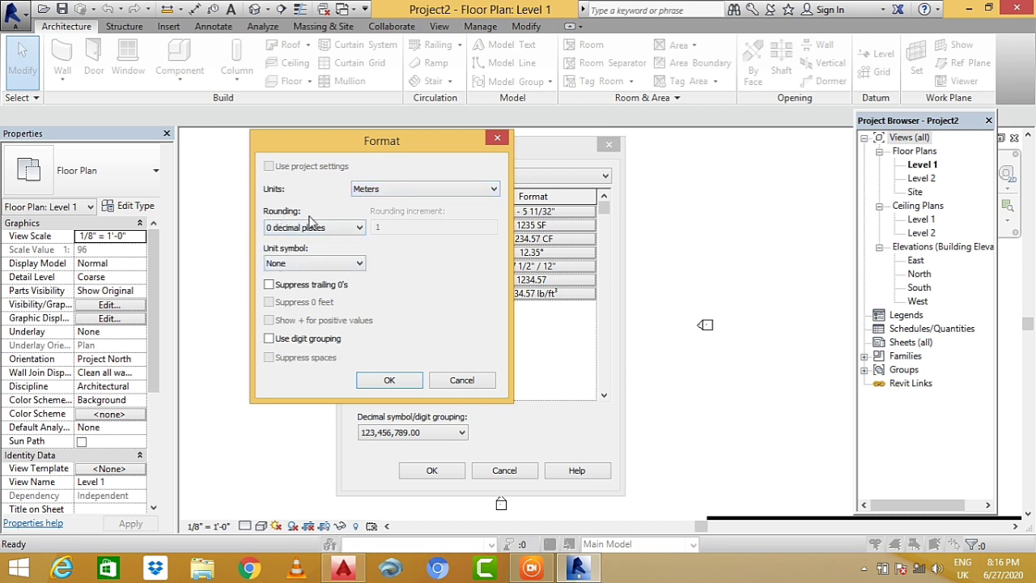
click(322, 236)
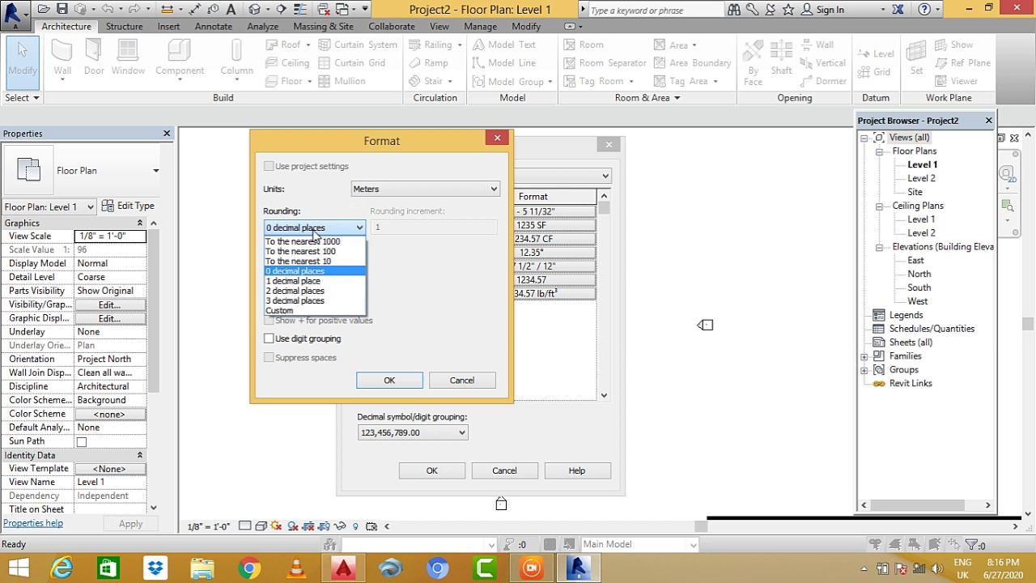
click(316, 232)
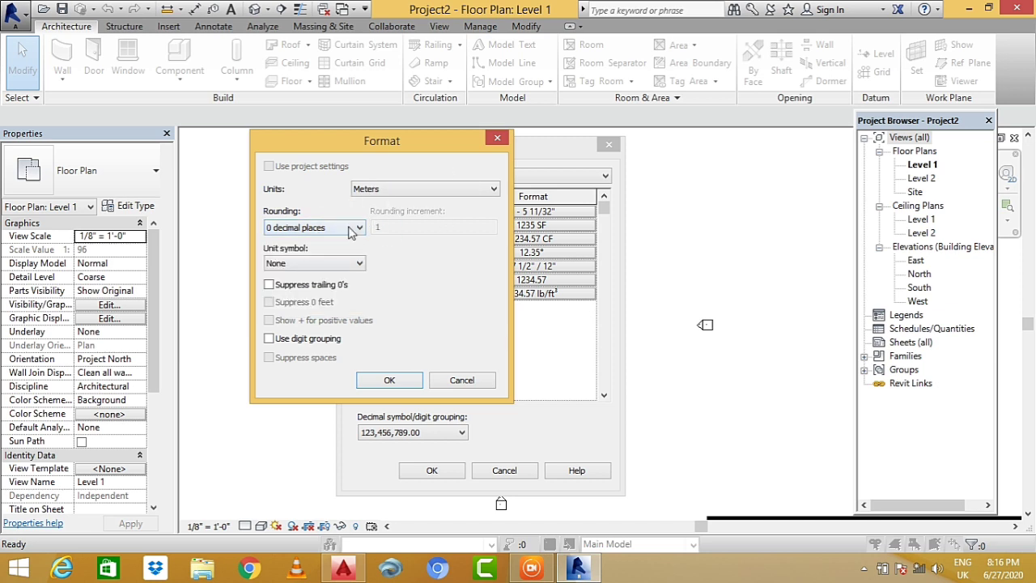
click(296, 263)
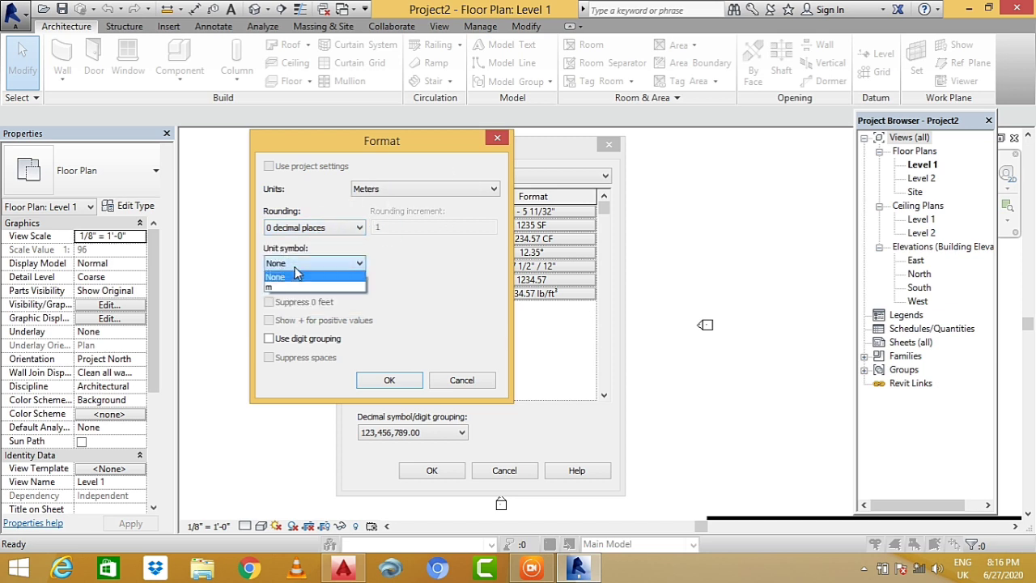
click(298, 287)
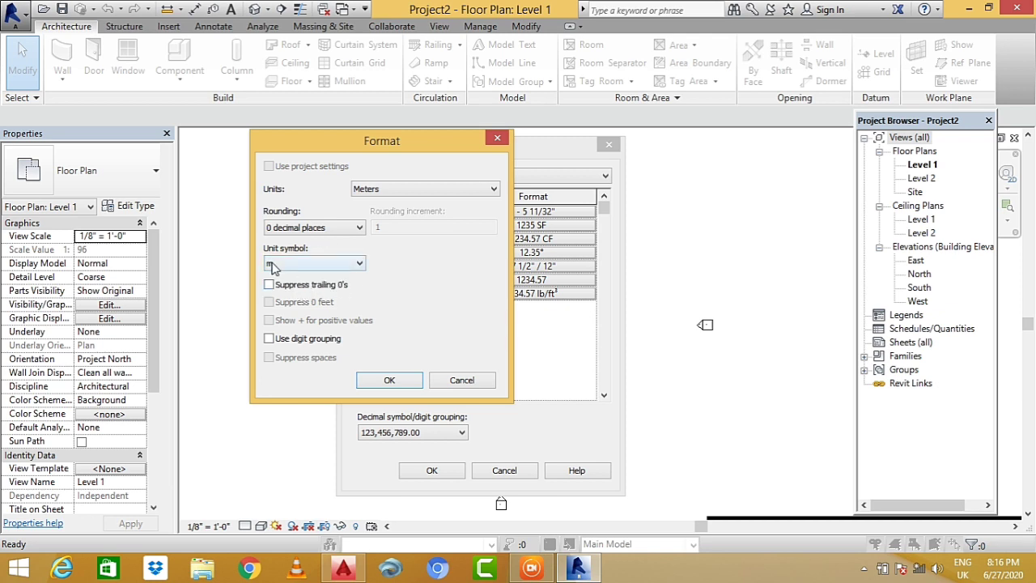
click(414, 381)
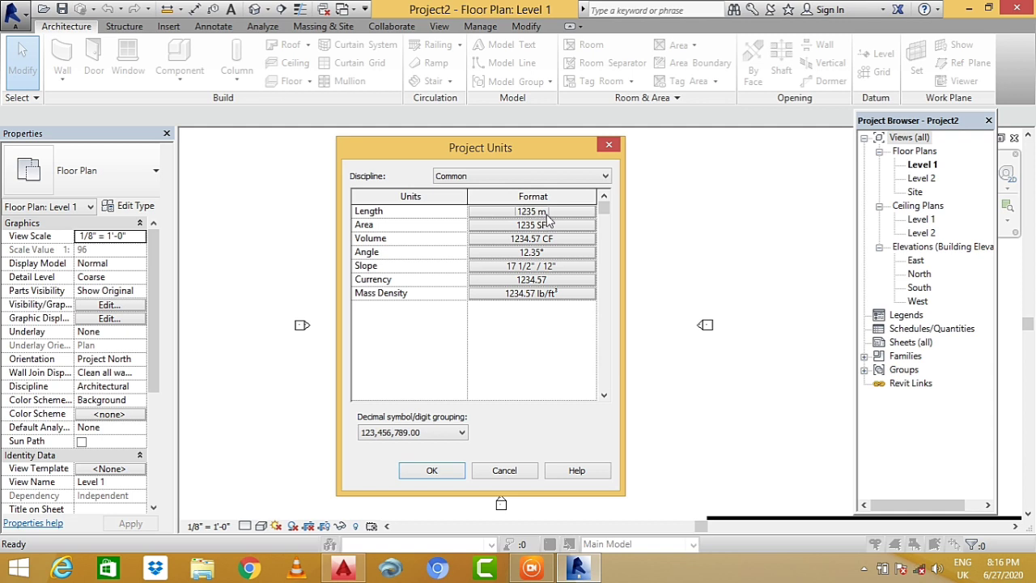
click(432, 470)
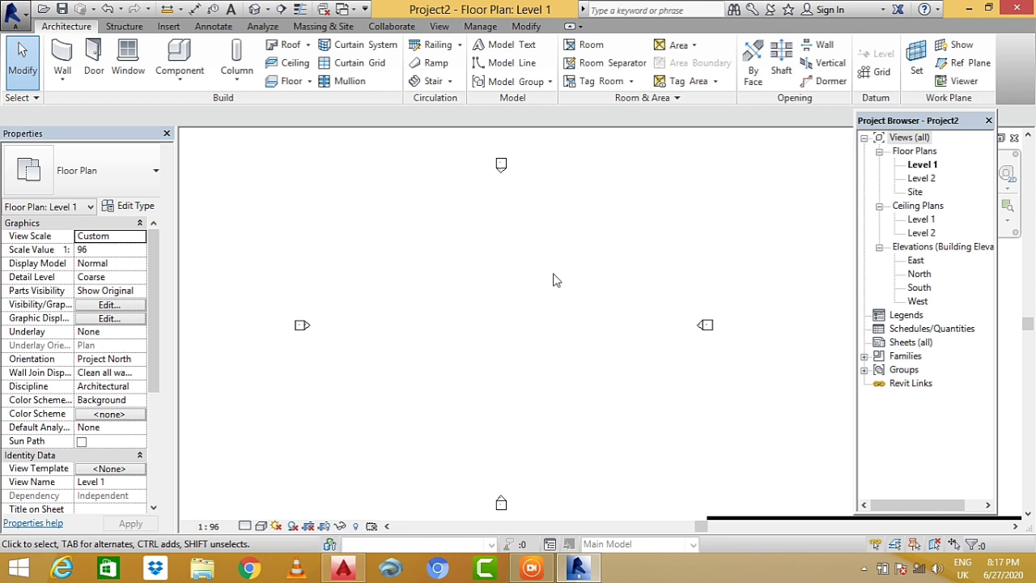
drag(378, 213, 649, 461)
scroll(518, 361, up, 1)
scroll(518, 388, down, 1)
- Open the South elevation and zoom in to read Level 1 at 0 m and Level 2 at 3 m
double_click(919, 288)
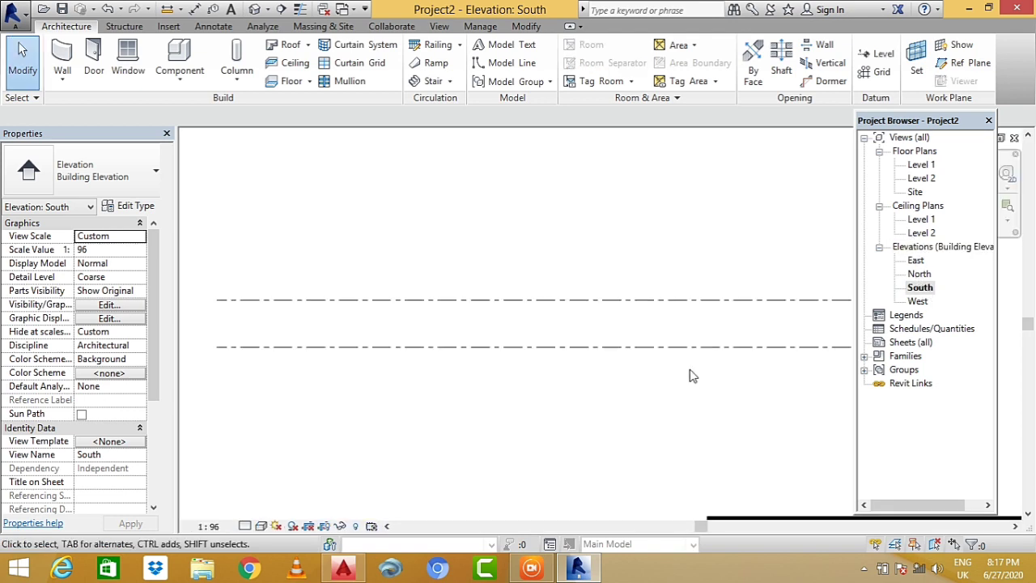
scroll(427, 402, down, 2)
scroll(729, 369, up, 1)
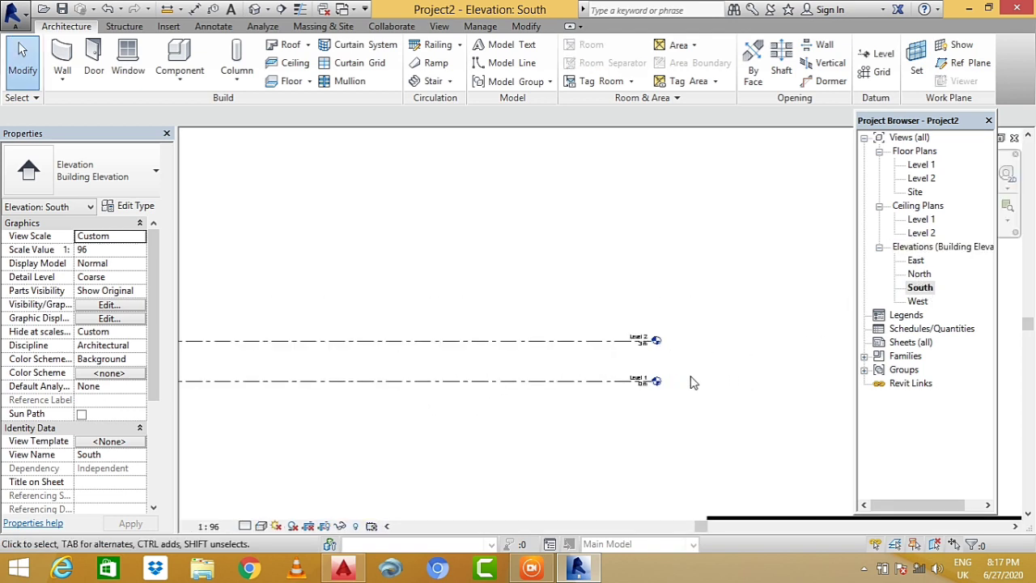
scroll(654, 377, up, 1)
scroll(654, 377, up, 1)
scroll(653, 381, up, 1)
scroll(656, 383, up, 1)
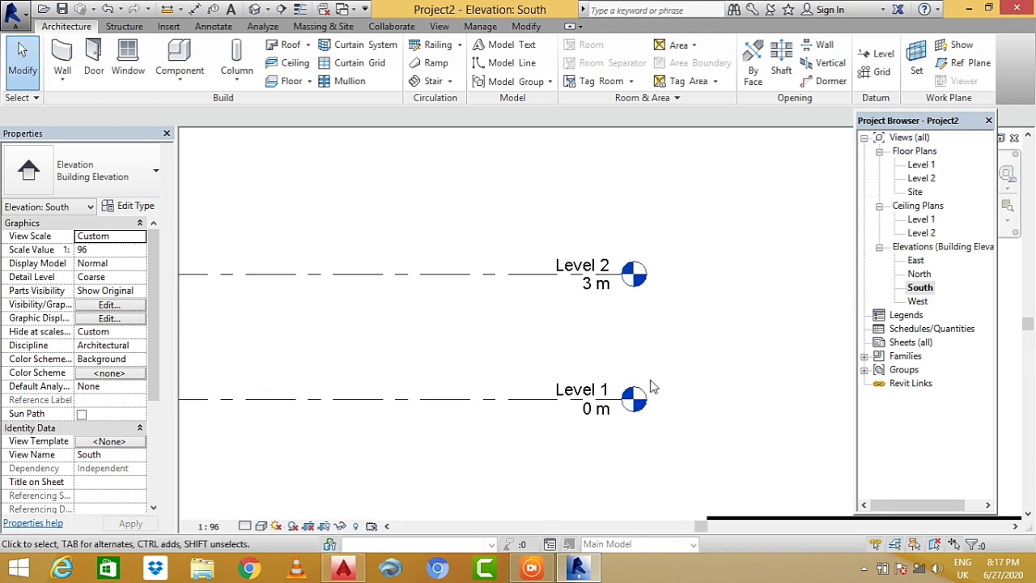
scroll(654, 307, up, 1)
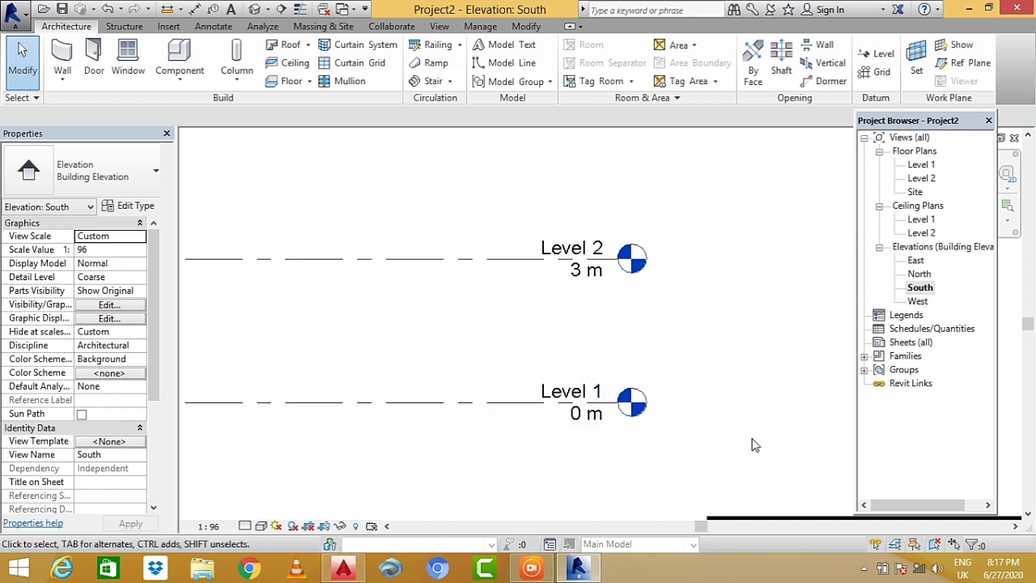
scroll(647, 437, up, 1)
scroll(485, 441, up, 1)
scroll(340, 444, up, 1)
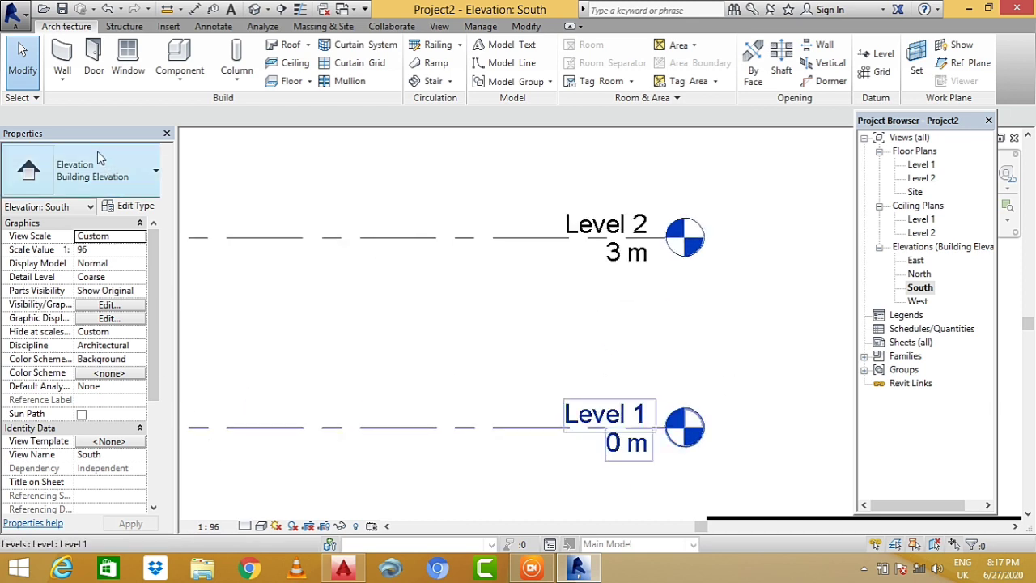
scroll(446, 427, down, 2)
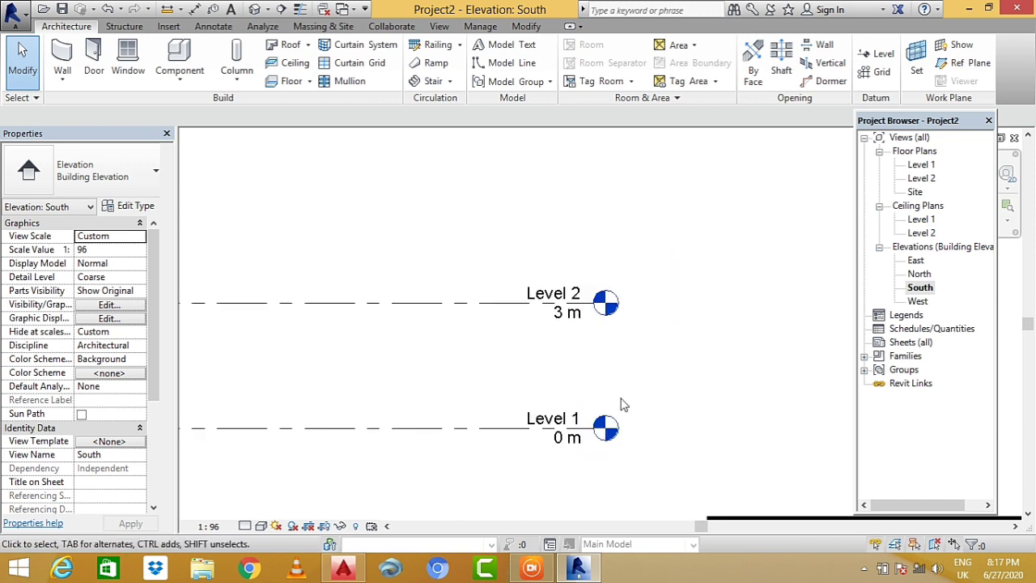
scroll(627, 408, up, 1)
scroll(701, 419, up, 1)
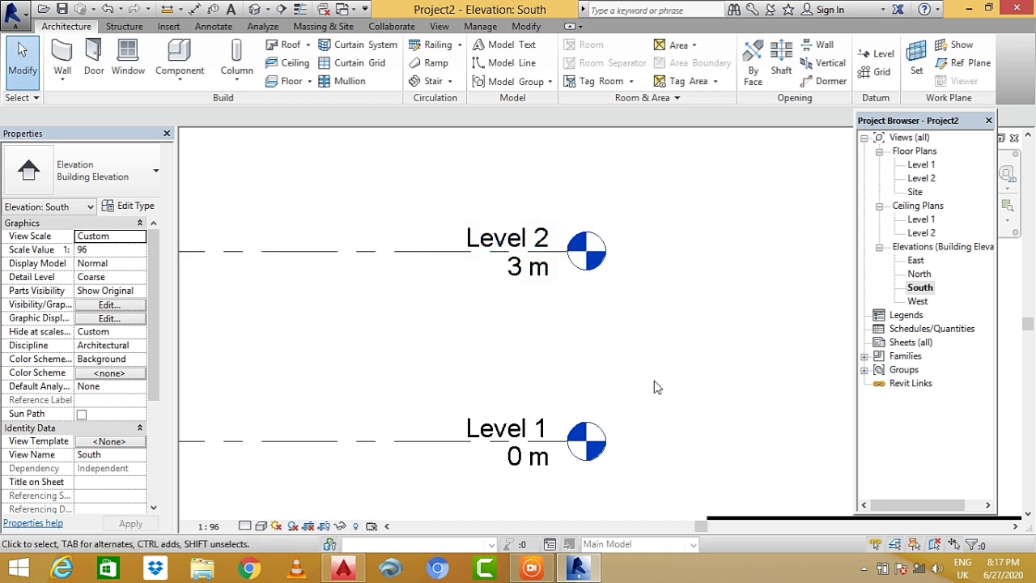
scroll(657, 390, down, 2)
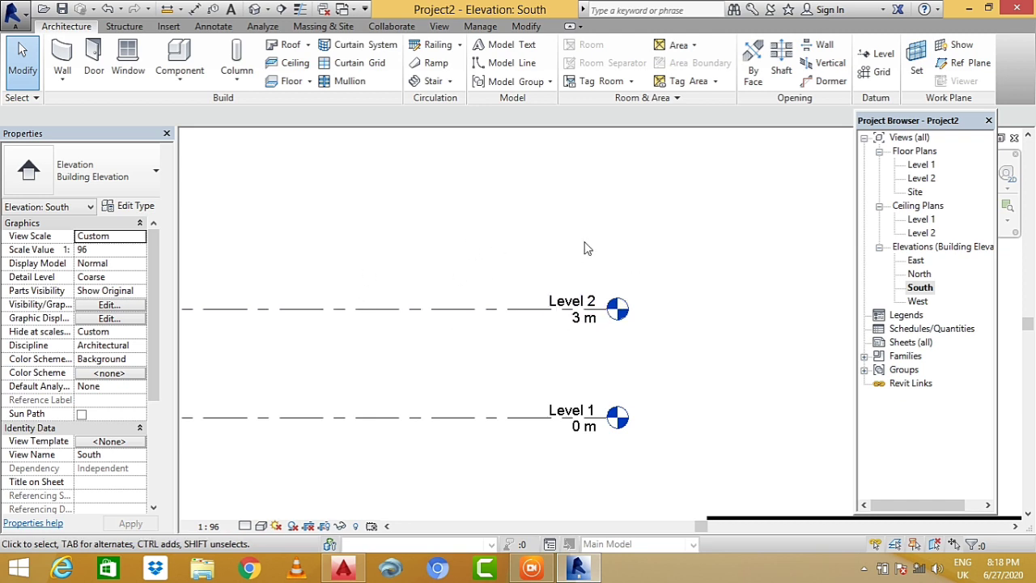
scroll(613, 279, up, 2)
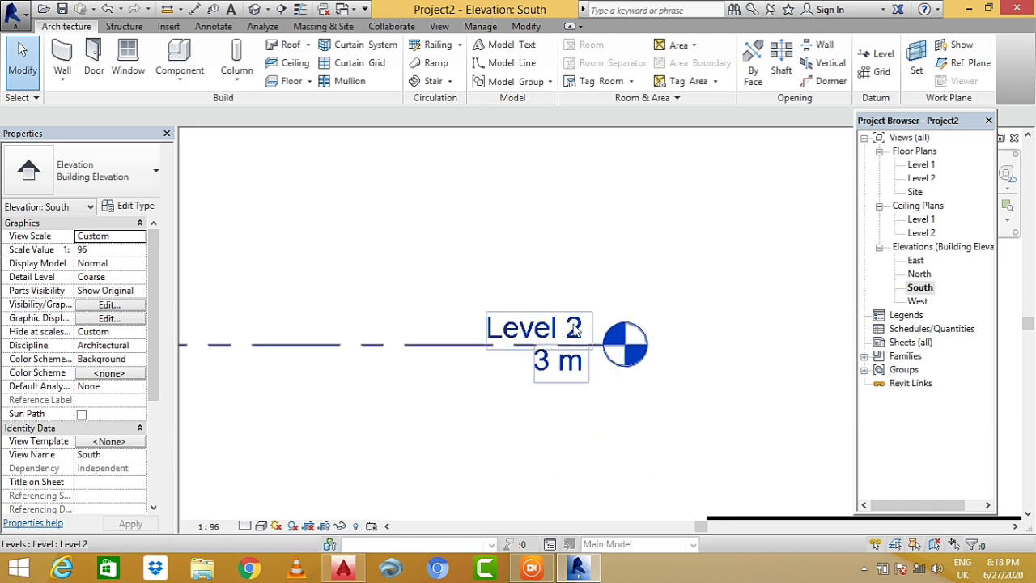
scroll(587, 324, down, 3)
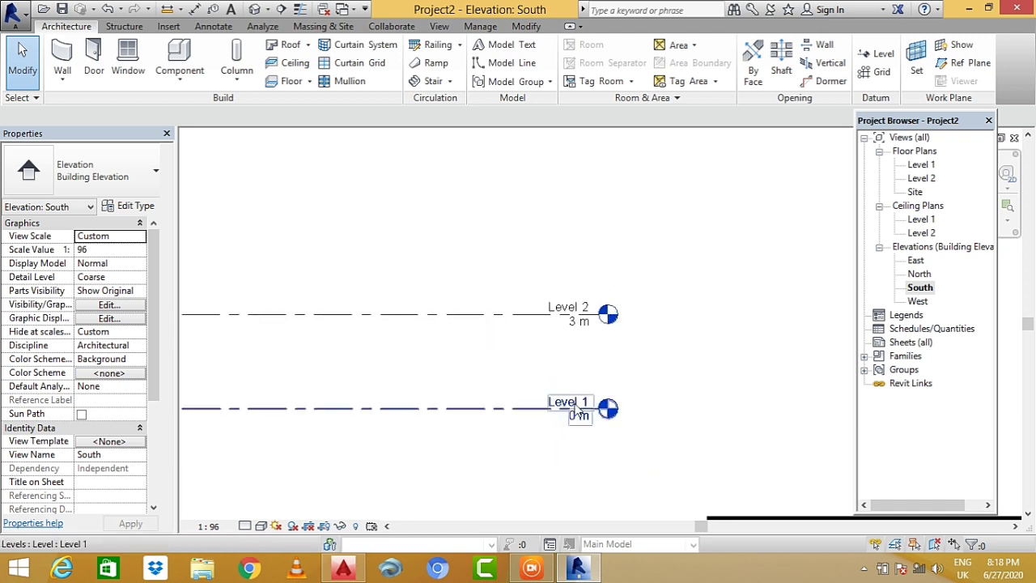
scroll(587, 320, up, 1)
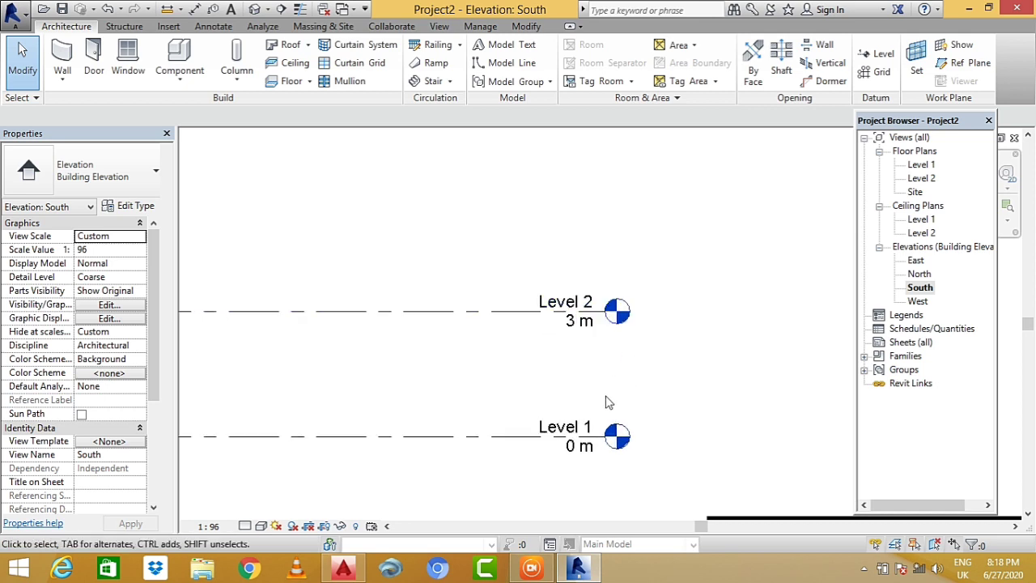
scroll(603, 401, up, 2)
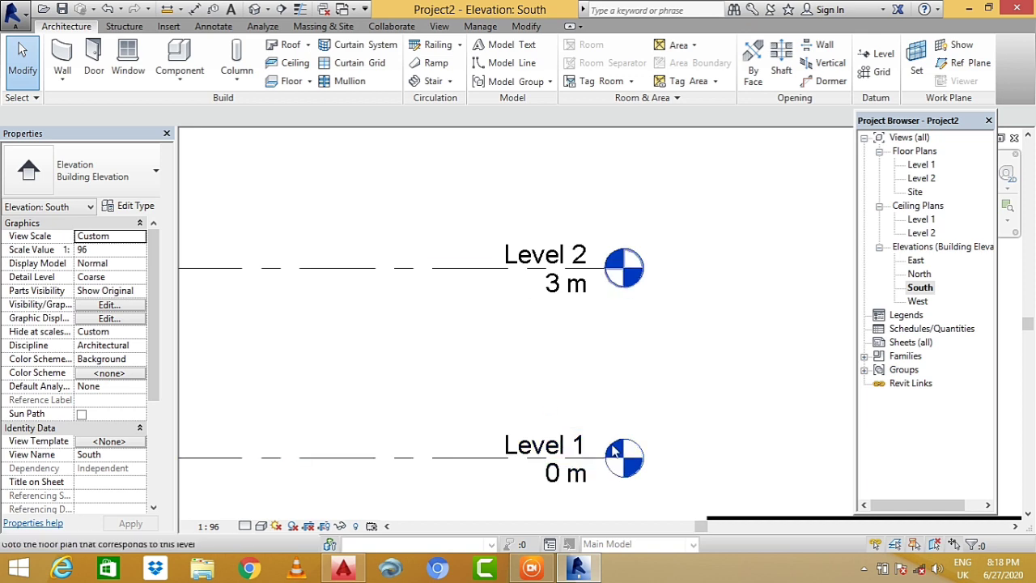
middle_drag(657, 384, 688, 401)
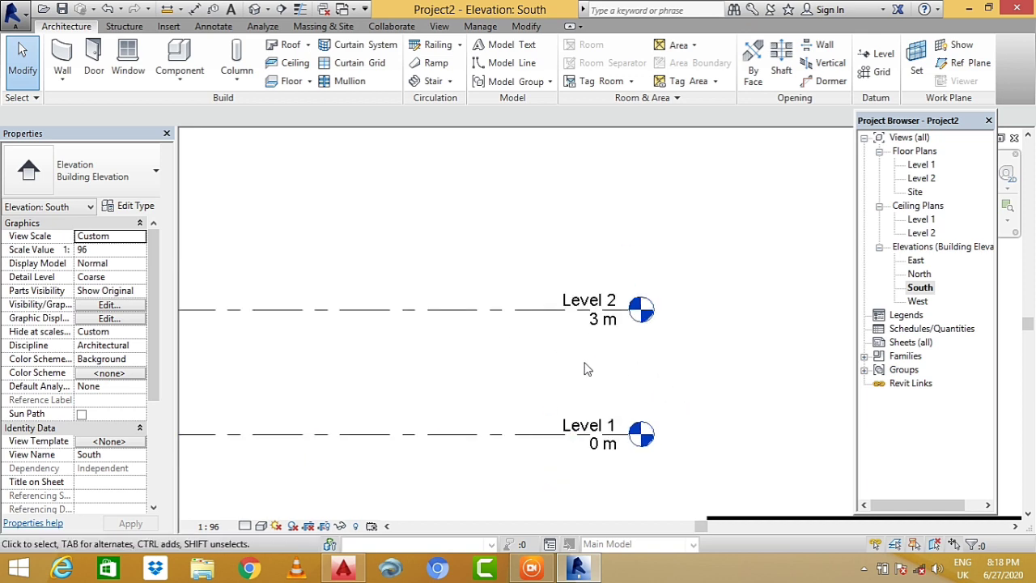
middle_drag(585, 365, 591, 377)
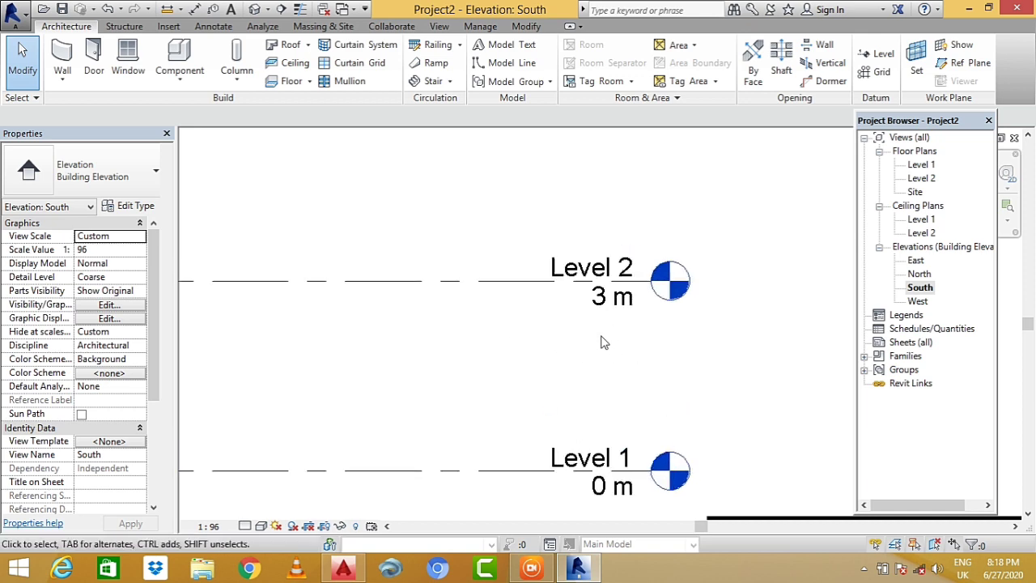
scroll(580, 371, down, 1)
scroll(550, 373, up, 2)
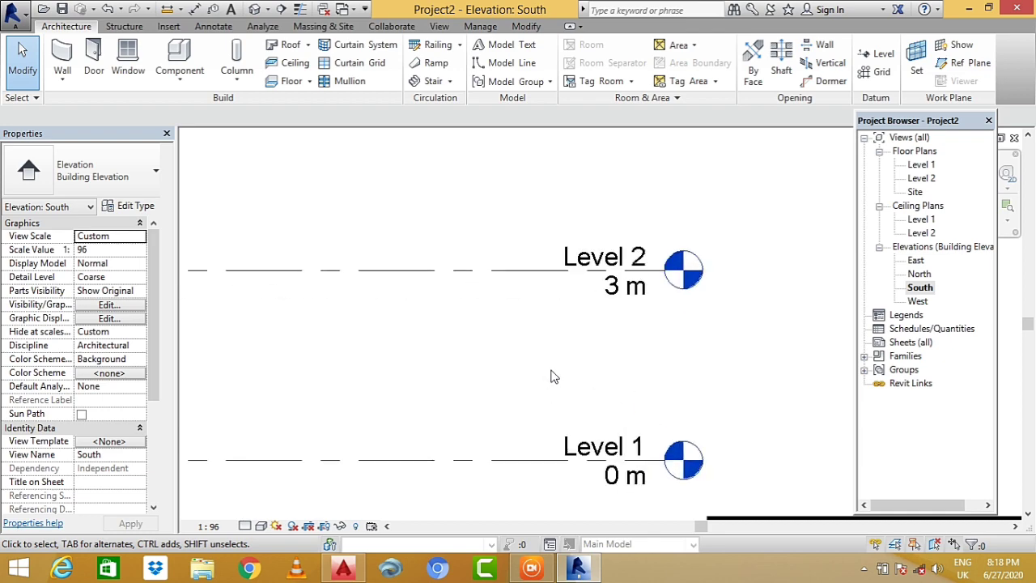
scroll(550, 377, up, 1)
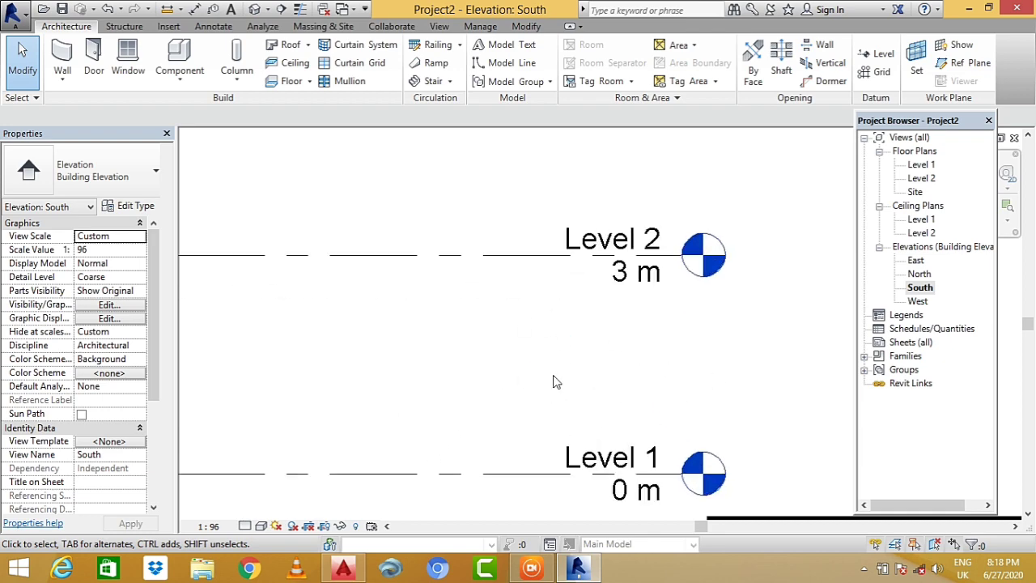
click(343, 569)
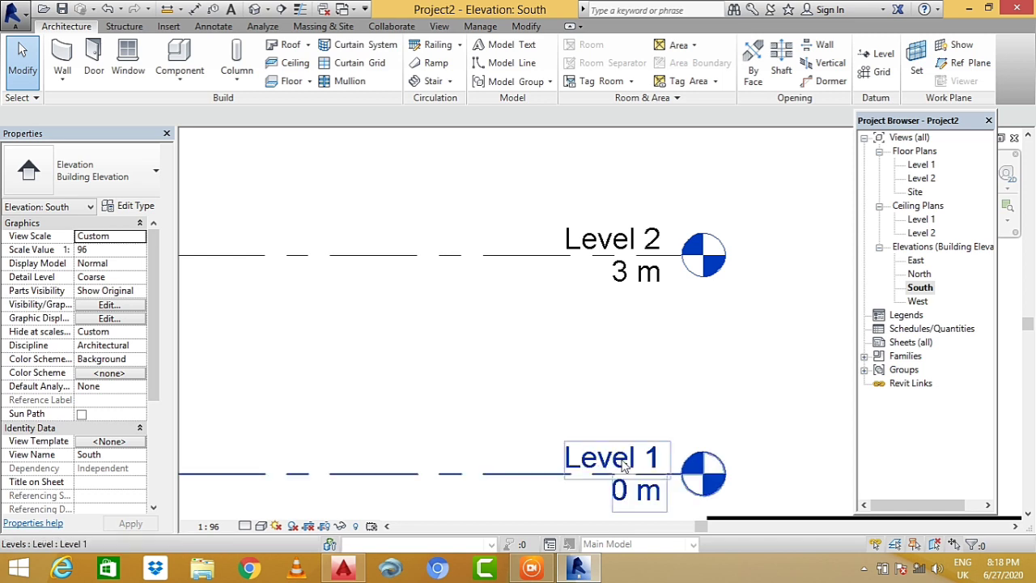
scroll(676, 378, down, 2)
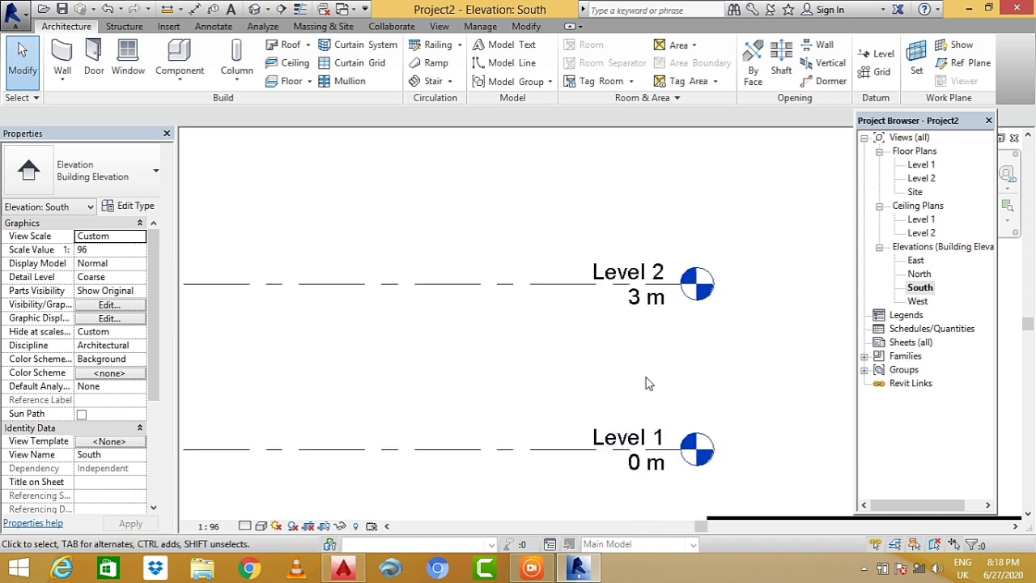
scroll(657, 432, up, 1)
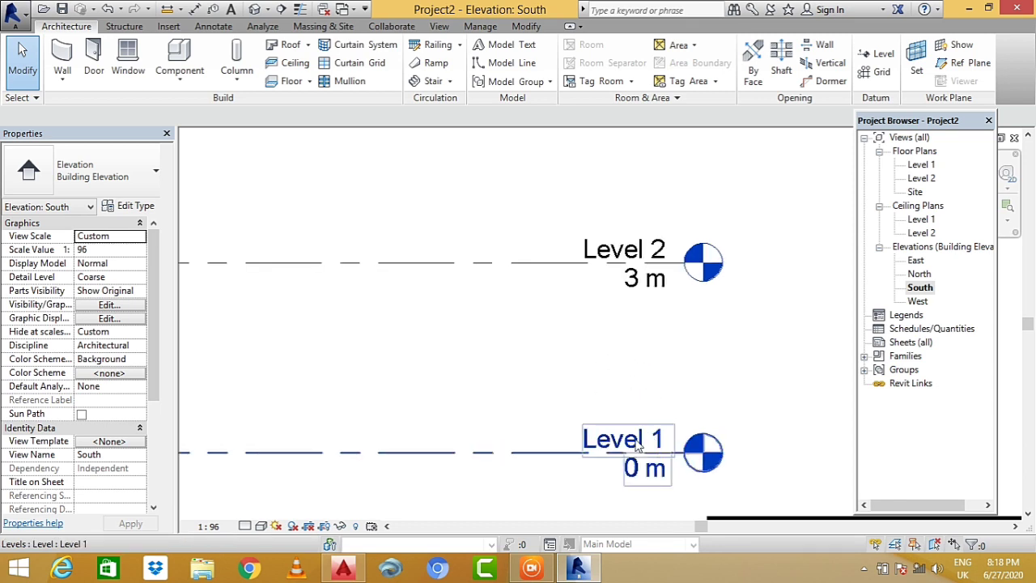
- Rename Level 1 to GL, also renaming its floor and ceiling plan views
click(637, 448)
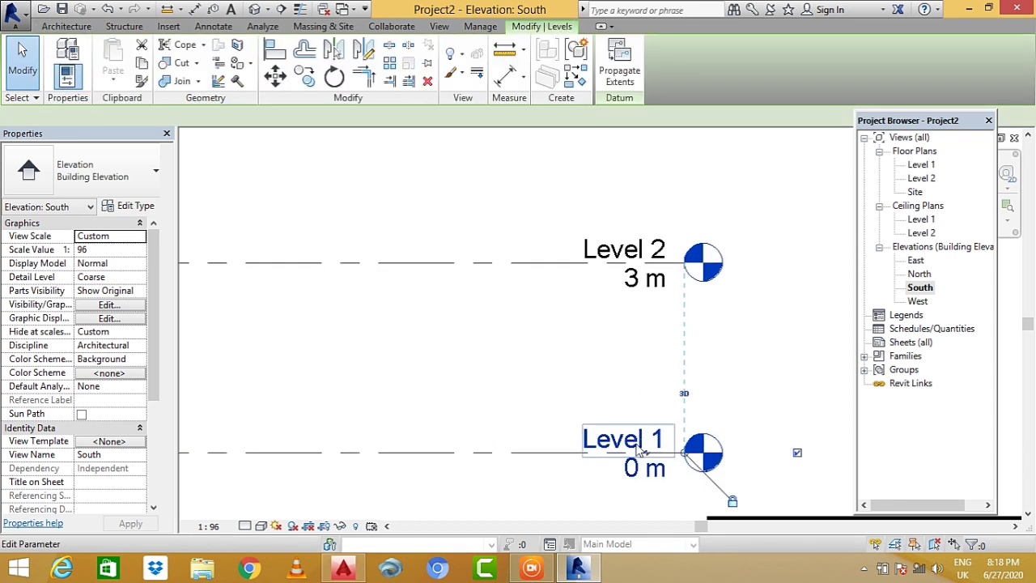
click(636, 447)
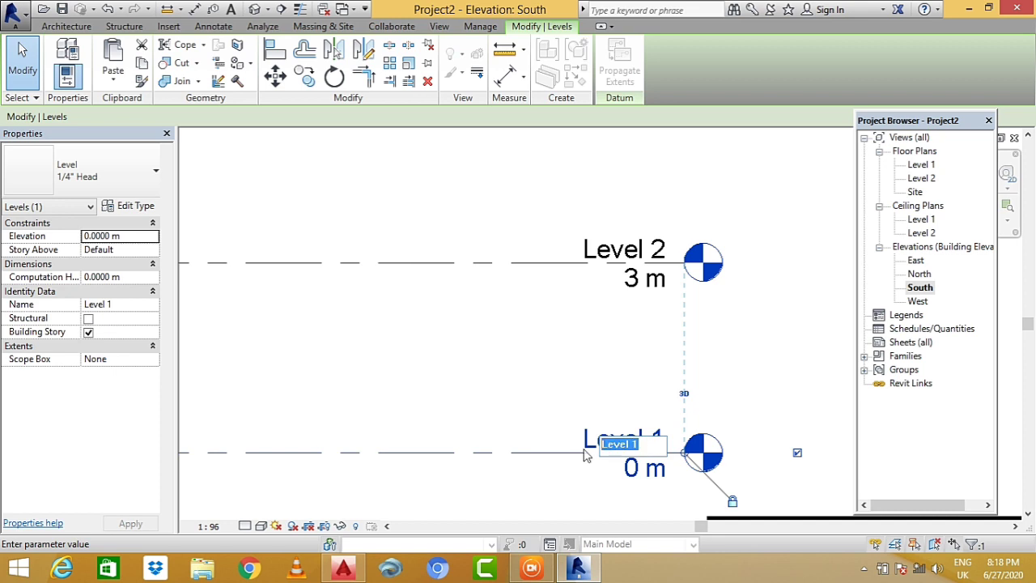
text(GL)
key(Return)
click(565, 291)
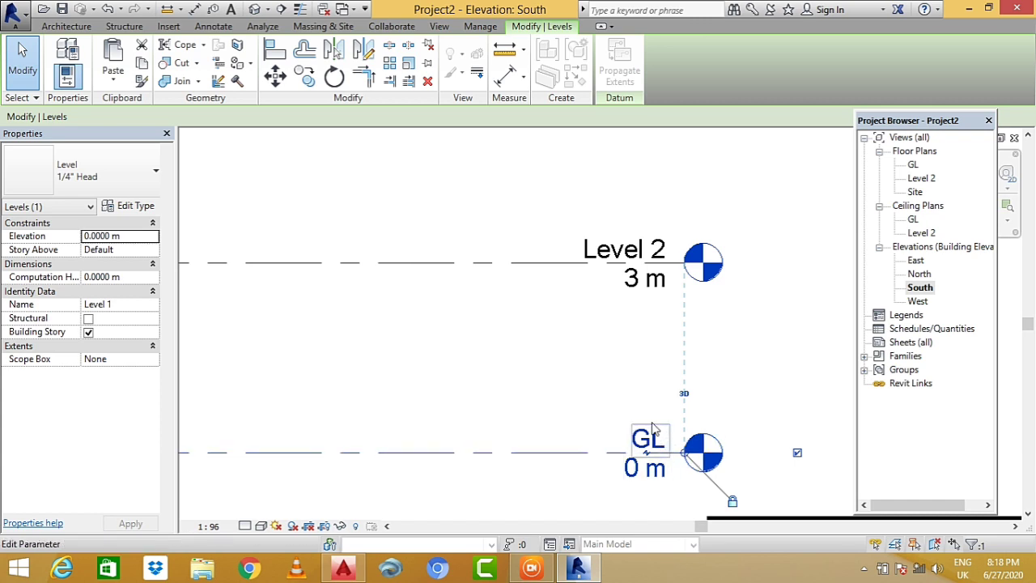
click(65, 26)
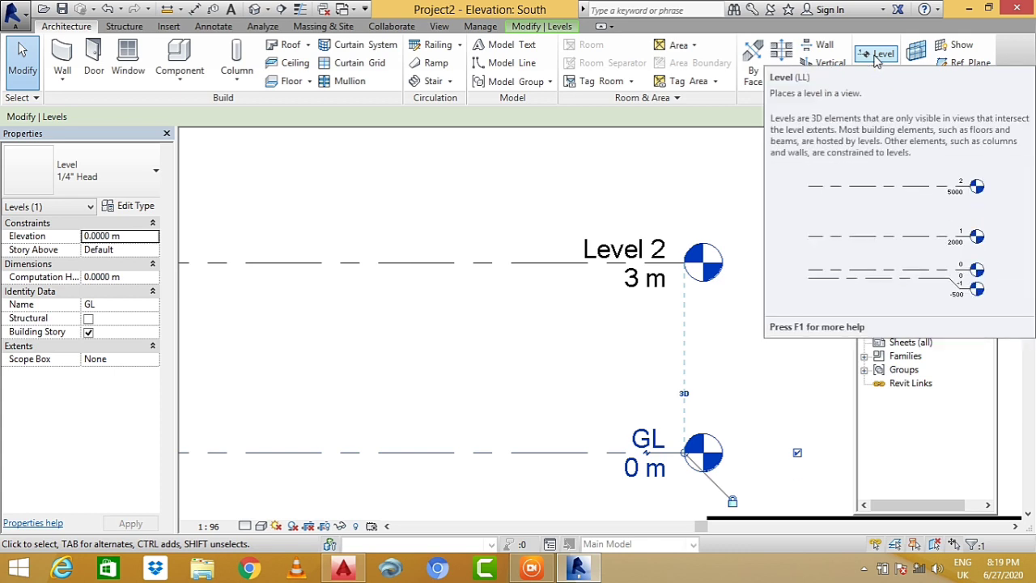
- Add a level by picking the GL line with a 0.6 m offset
click(876, 54)
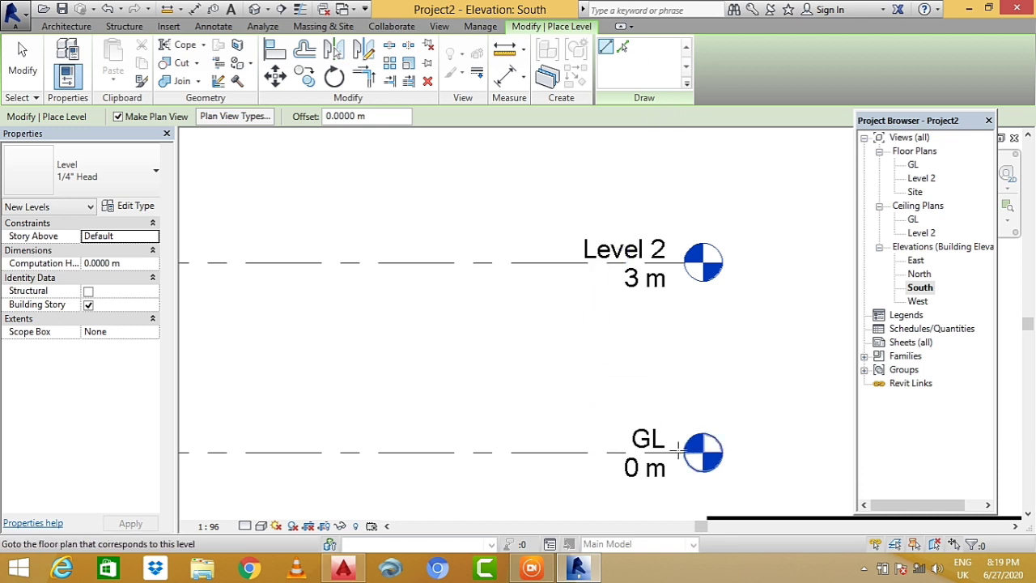
scroll(694, 404, down, 3)
scroll(693, 418, up, 1)
scroll(694, 364, up, 2)
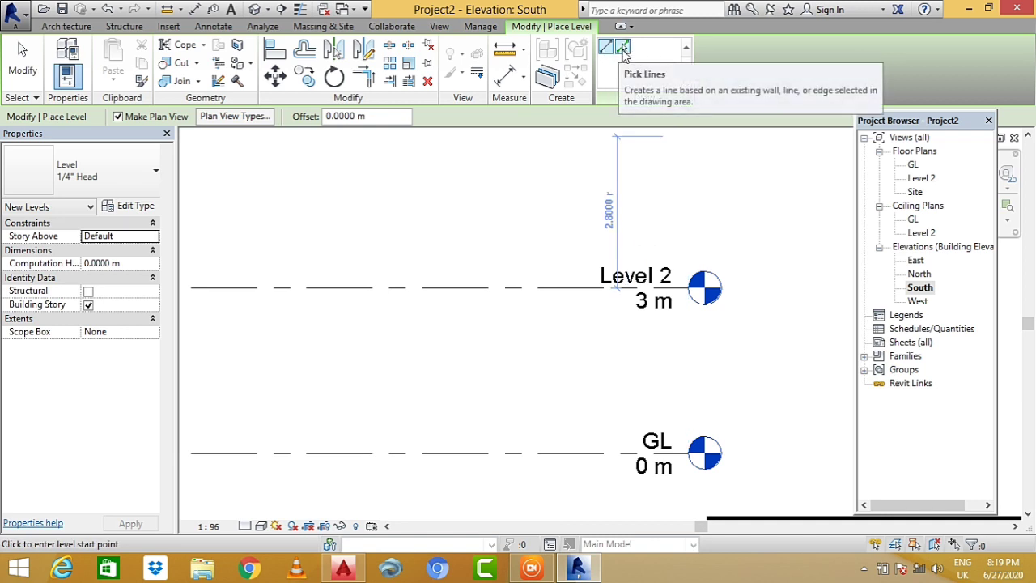
click(622, 48)
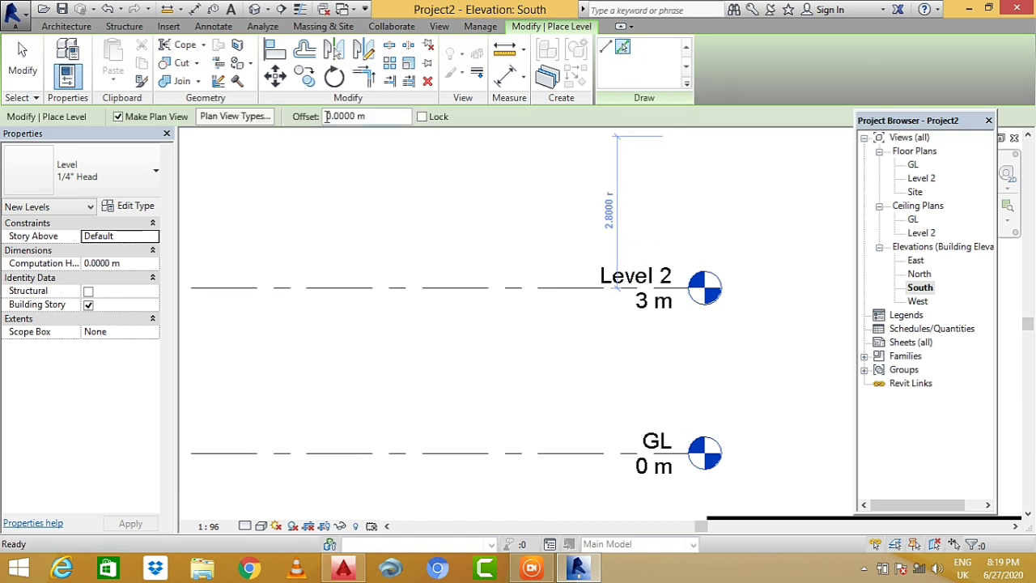
drag(370, 115, 324, 117)
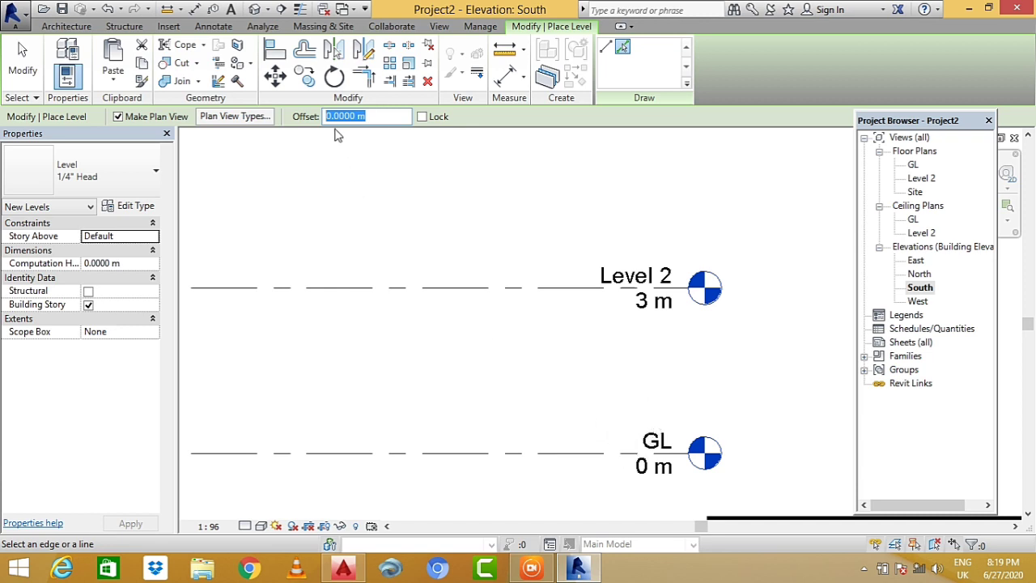
text(0.6)
key(Return)
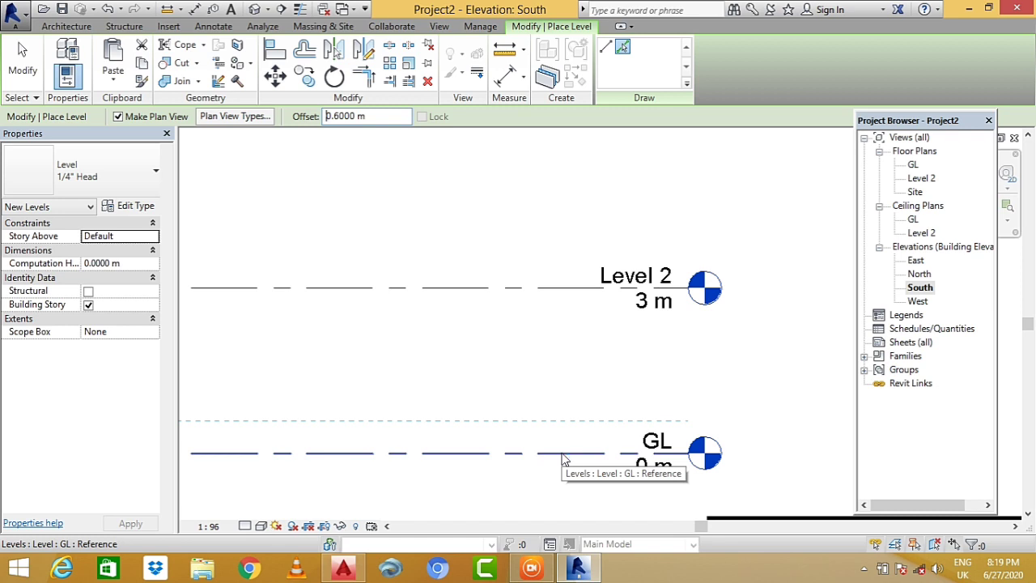
click(563, 456)
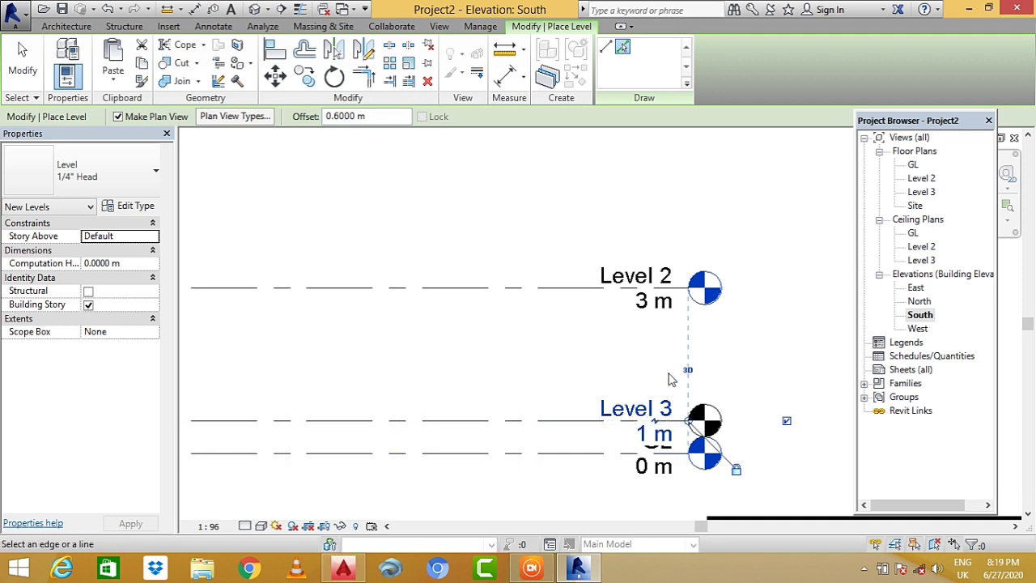
- Rename Level 3 to PLINTH, also renaming its floor and ceiling plan views
click(22, 60)
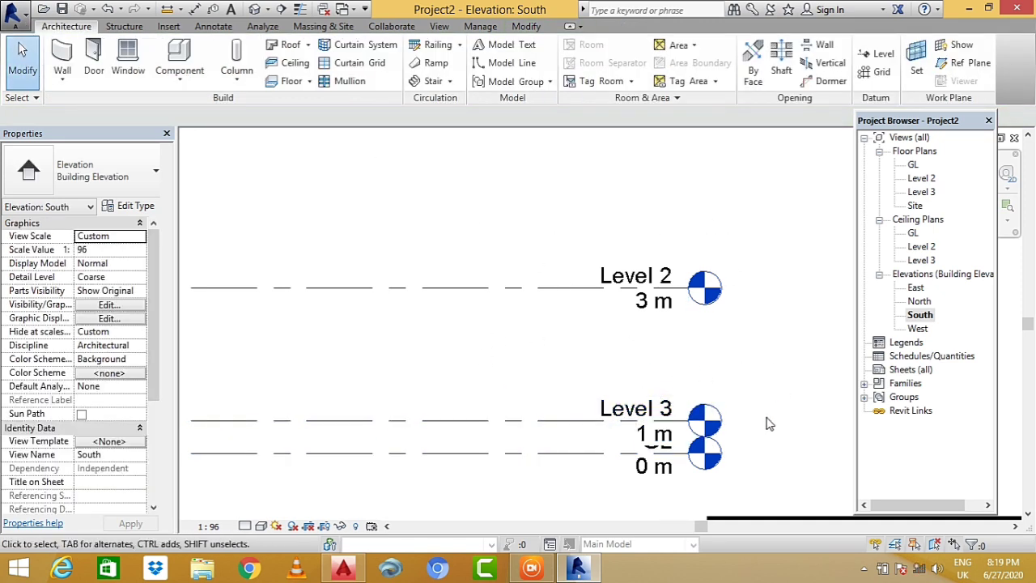
scroll(648, 457, up, 1)
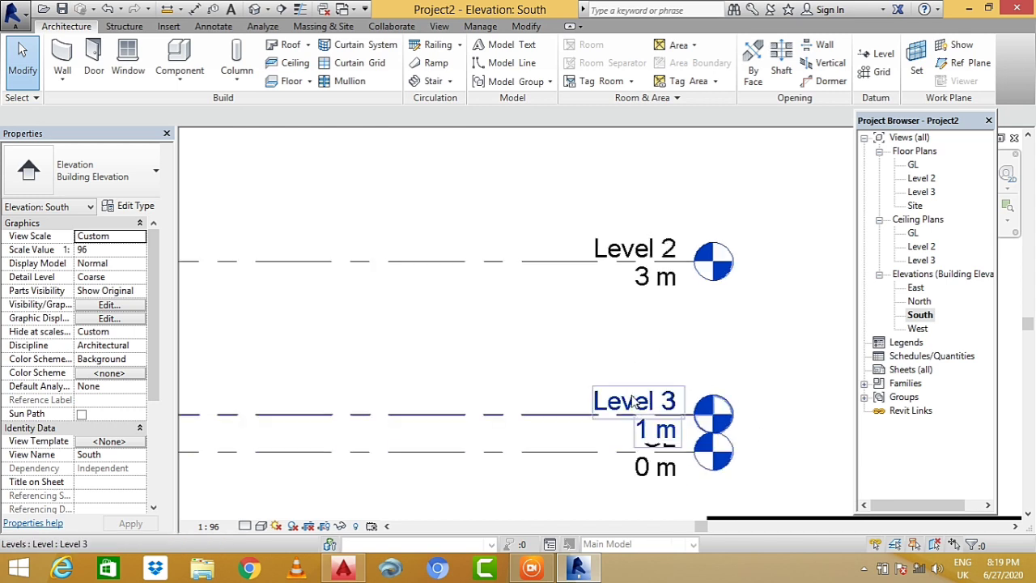
click(624, 413)
click(625, 404)
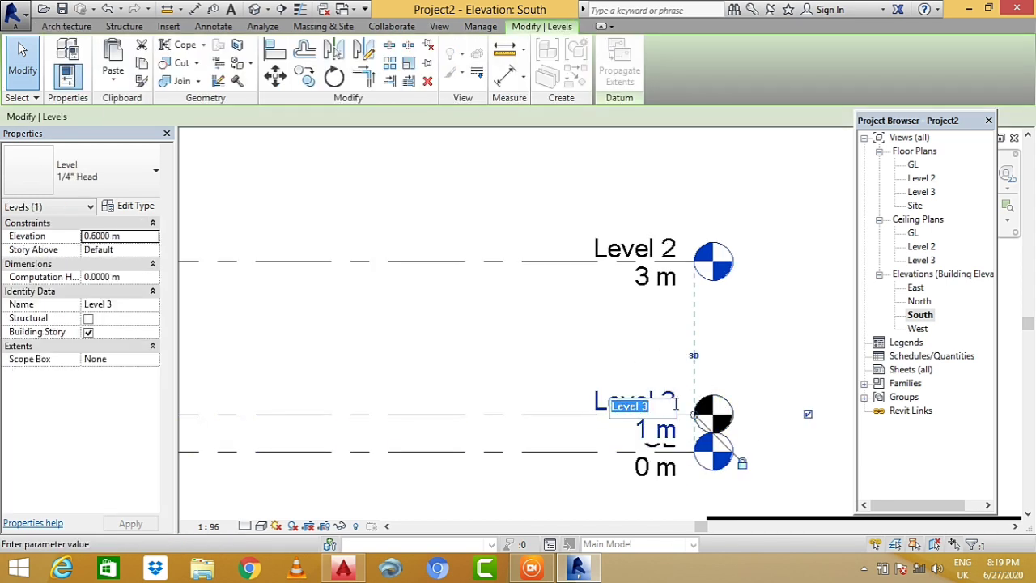
text(PLINTH)
key(Return)
click(560, 289)
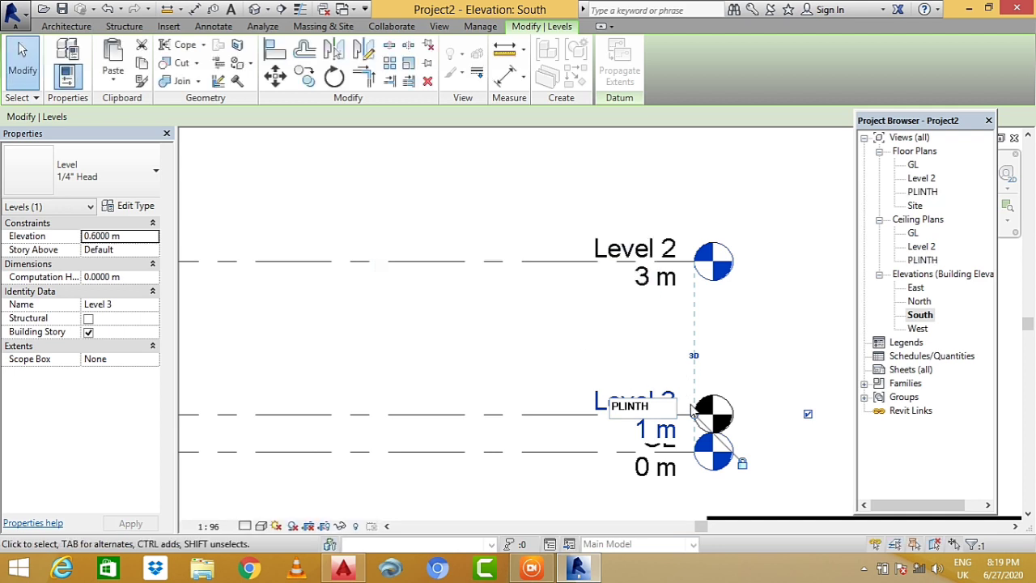
- Inspect the PLINTH elevation value, leaving it unchanged at 0.6 m
click(648, 434)
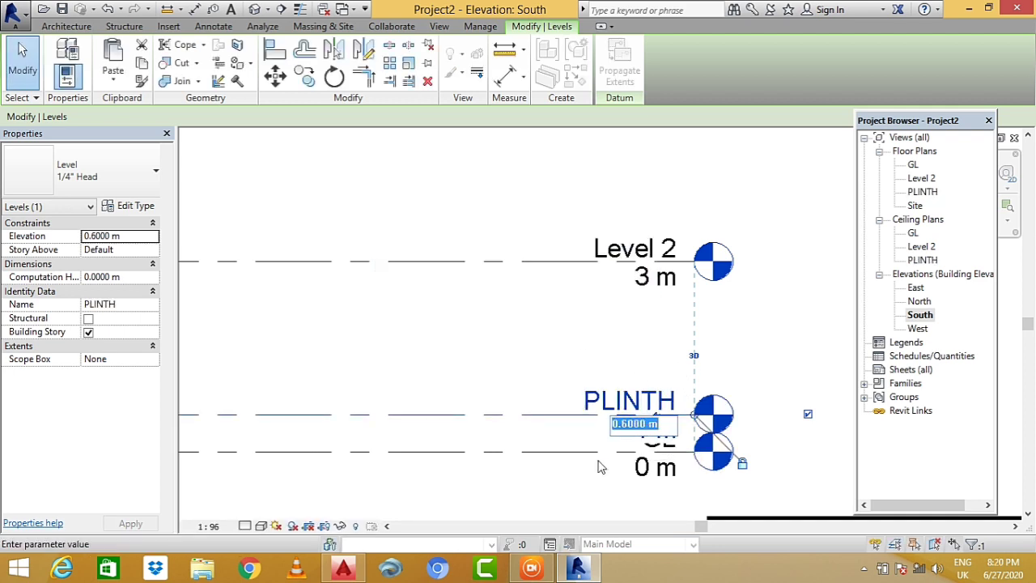
key(Escape)
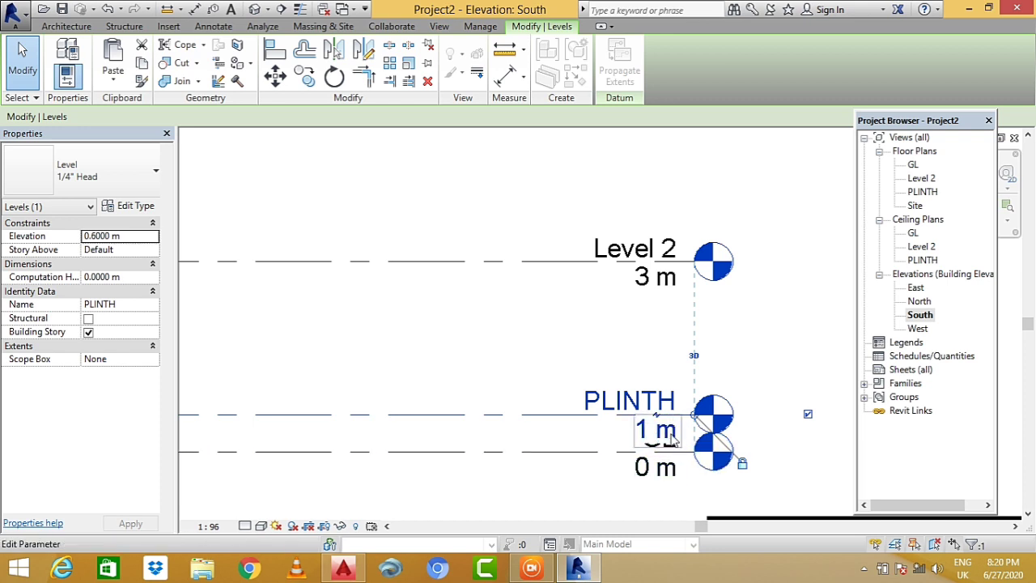
scroll(739, 421, down, 1)
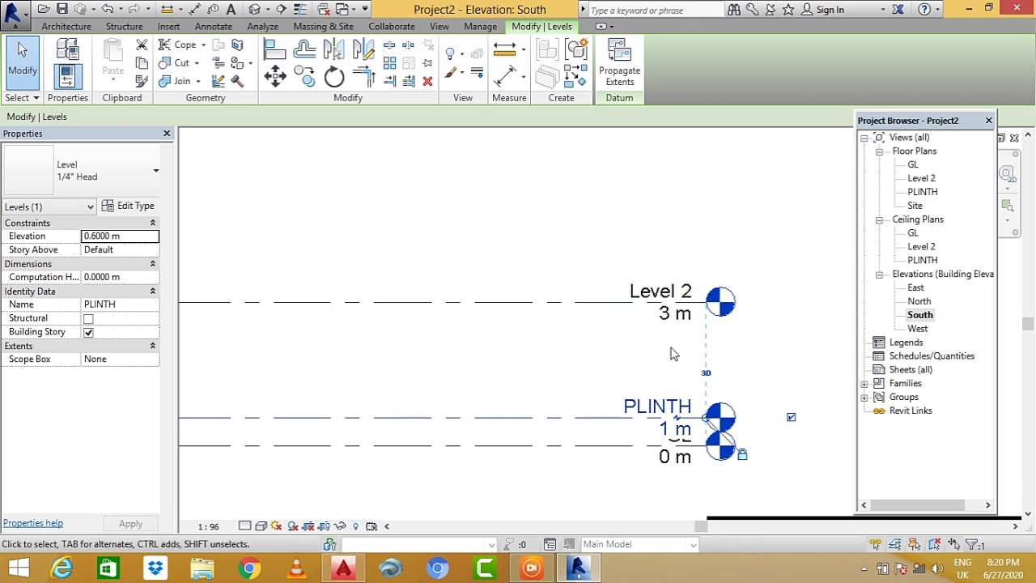
scroll(688, 336, up, 2)
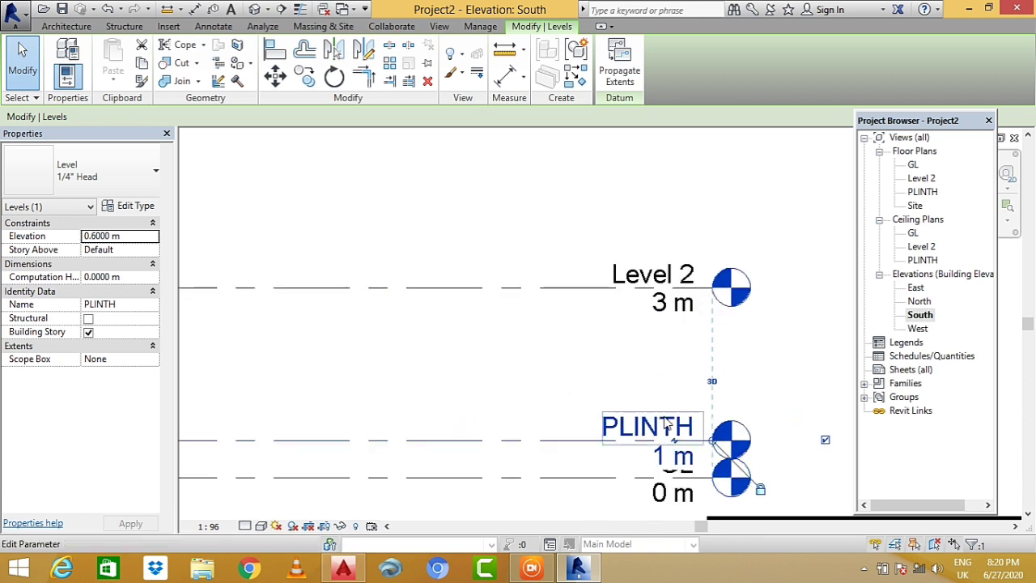
scroll(665, 424, down, 2)
scroll(647, 477, up, 1)
scroll(623, 453, up, 1)
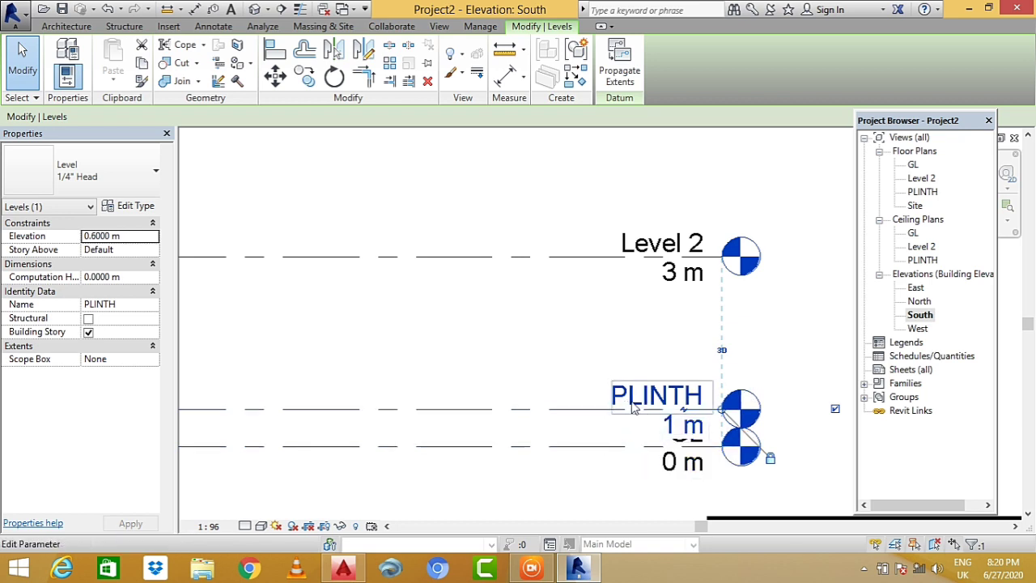
- Rename Level 2 to SLAB, also renaming its floor and ceiling plan views
click(678, 245)
click(678, 245)
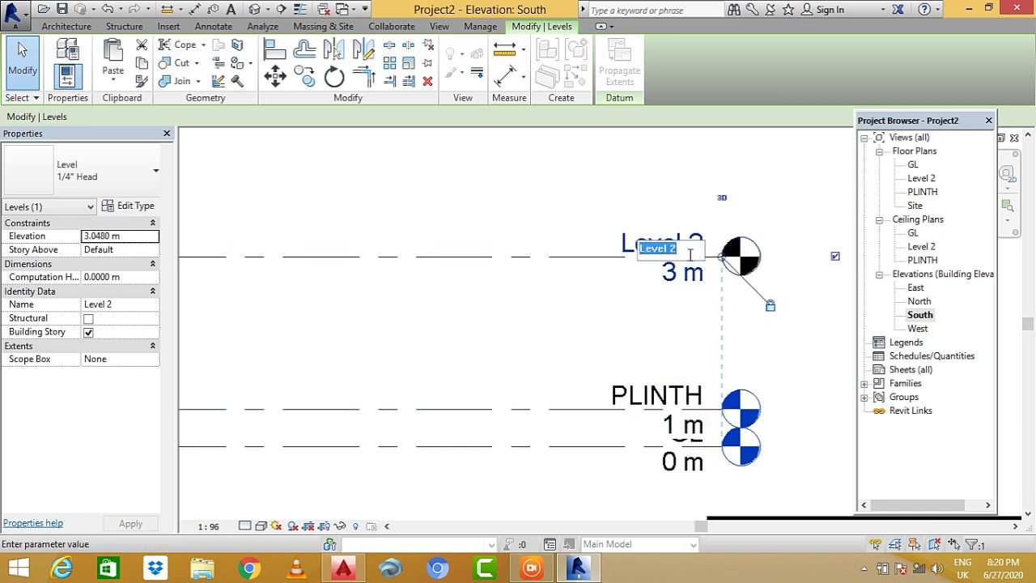
text(s)
key(Return)
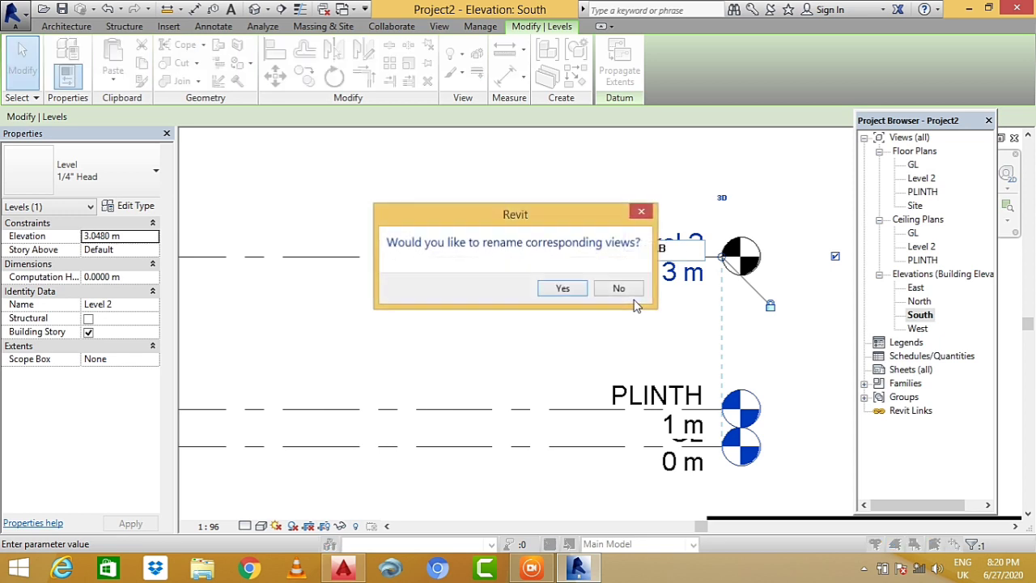
click(561, 287)
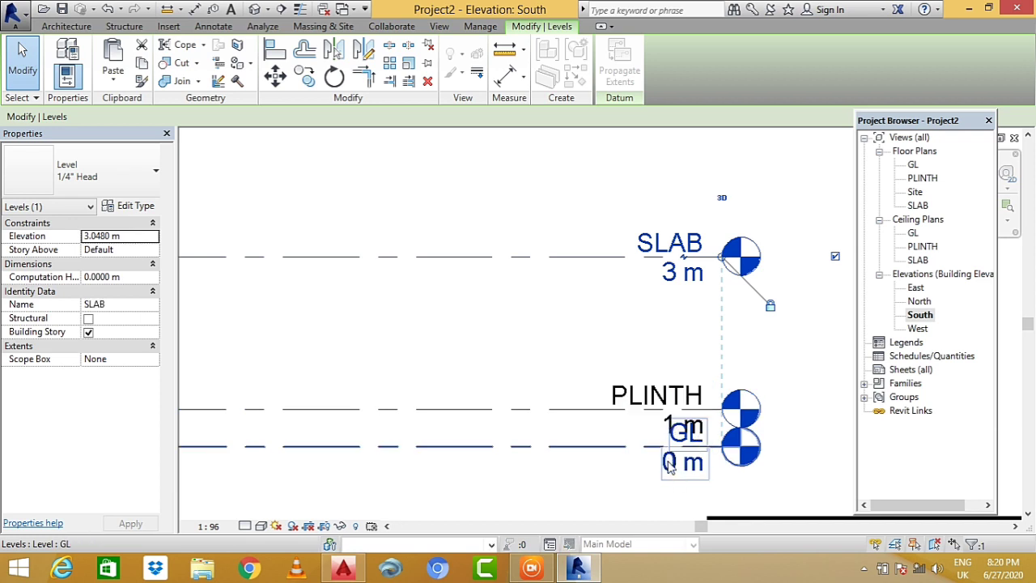
- Set the PLINTH elevation to 0.6 m and the SLAB elevation to 3.6 m
click(645, 402)
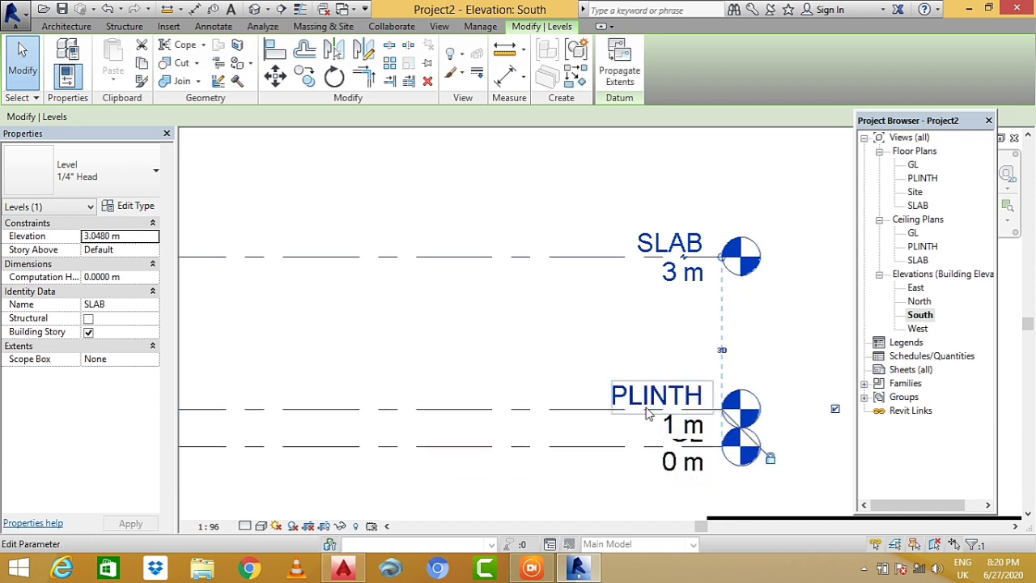
click(670, 425)
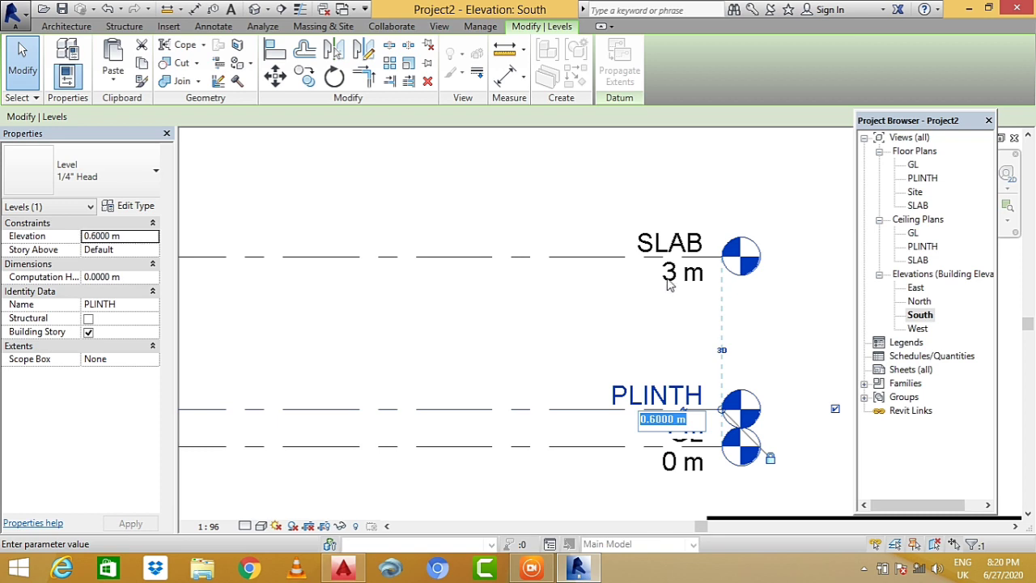
text(1)
key(Return)
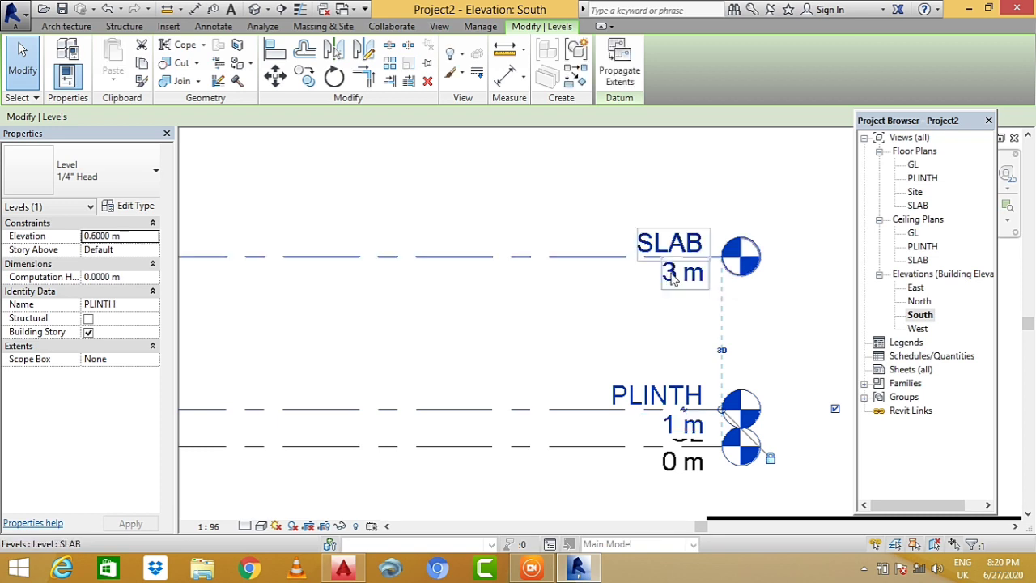
double_click(671, 276)
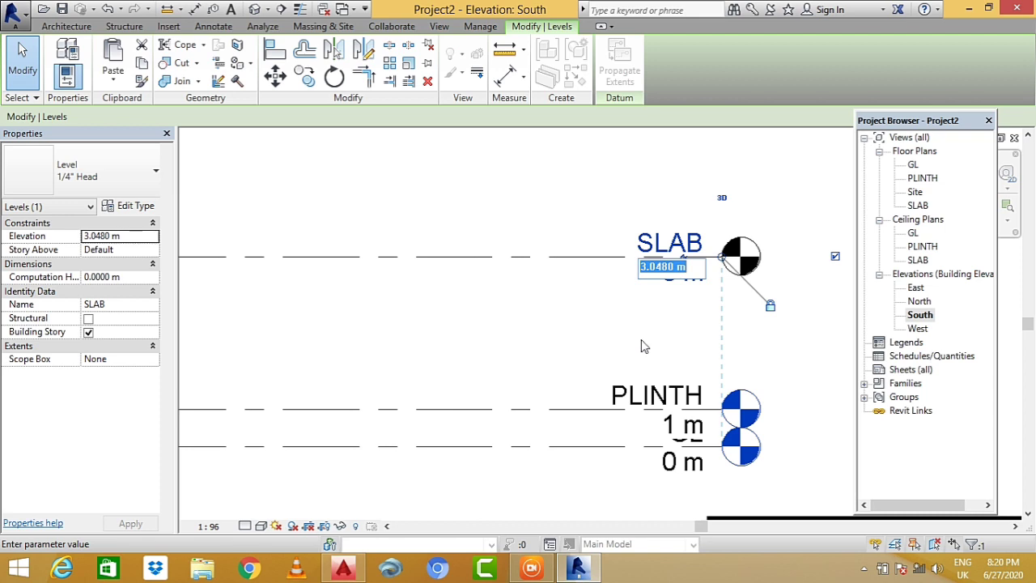
text(3.6)
key(Return)
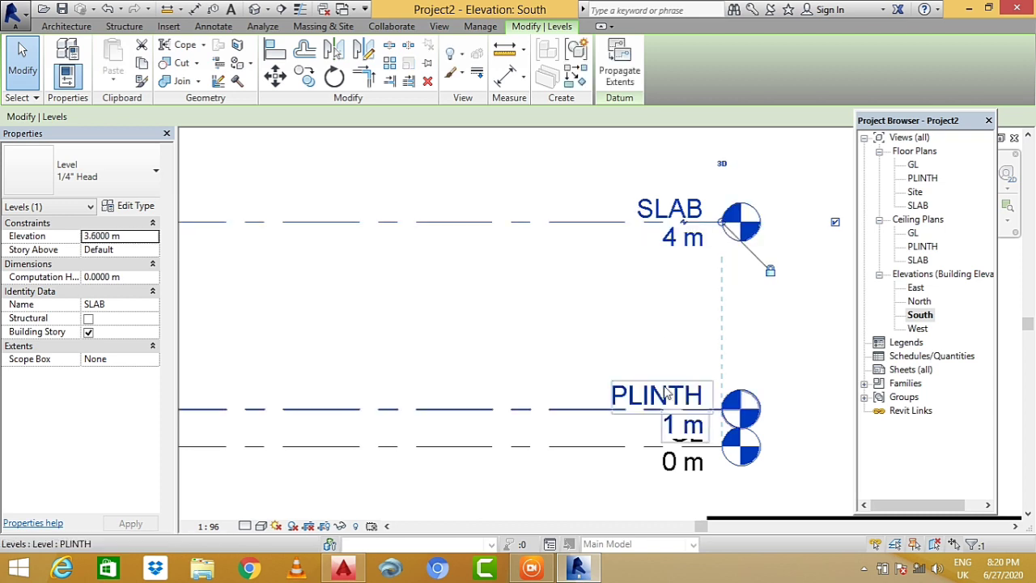
- Verify the SLAB level's elevation reads 3.6 m, leaving it unchanged
scroll(593, 294, down, 2)
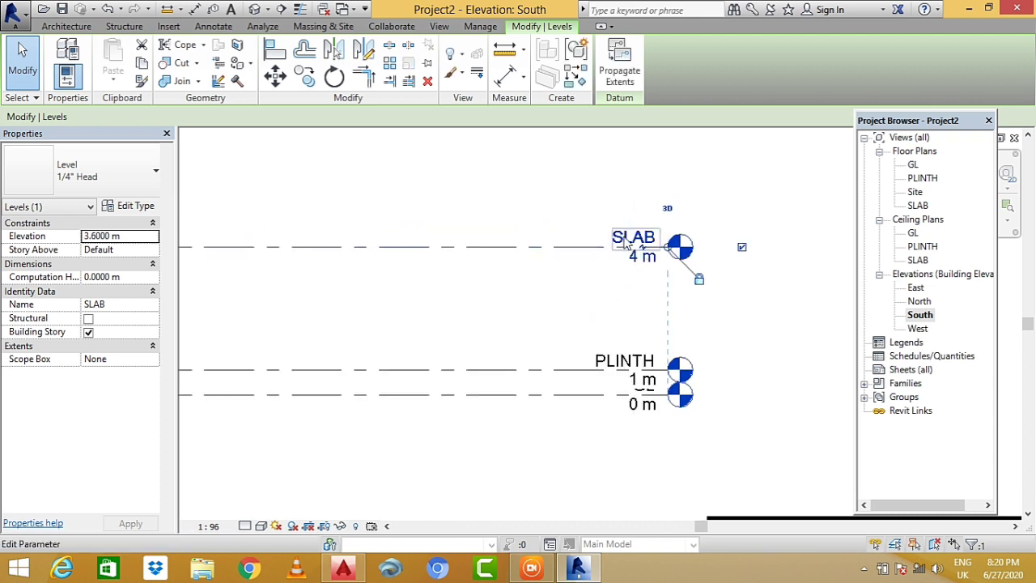
scroll(647, 246, up, 1)
scroll(652, 248, up, 1)
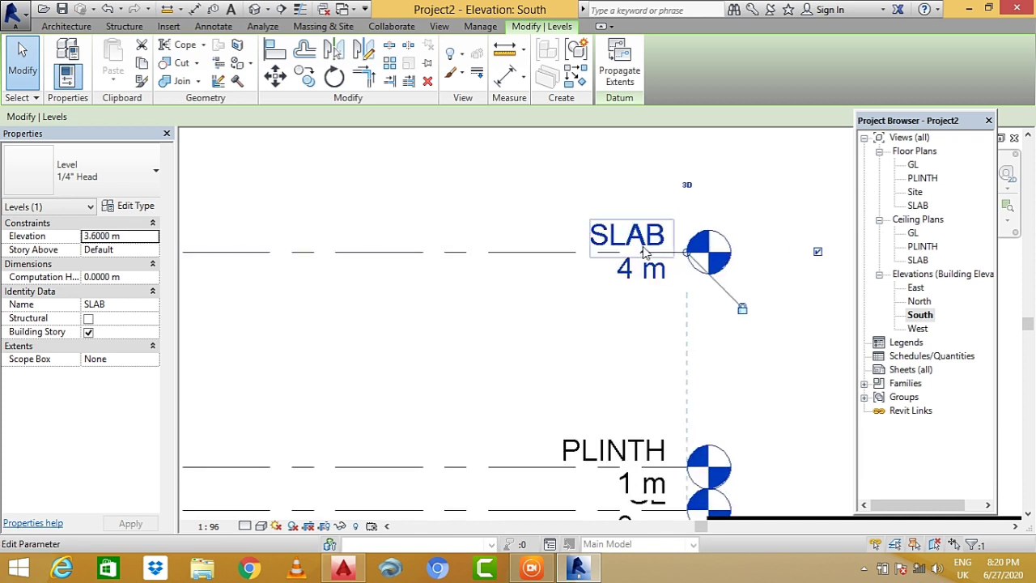
scroll(659, 249, up, 1)
scroll(664, 275, down, 1)
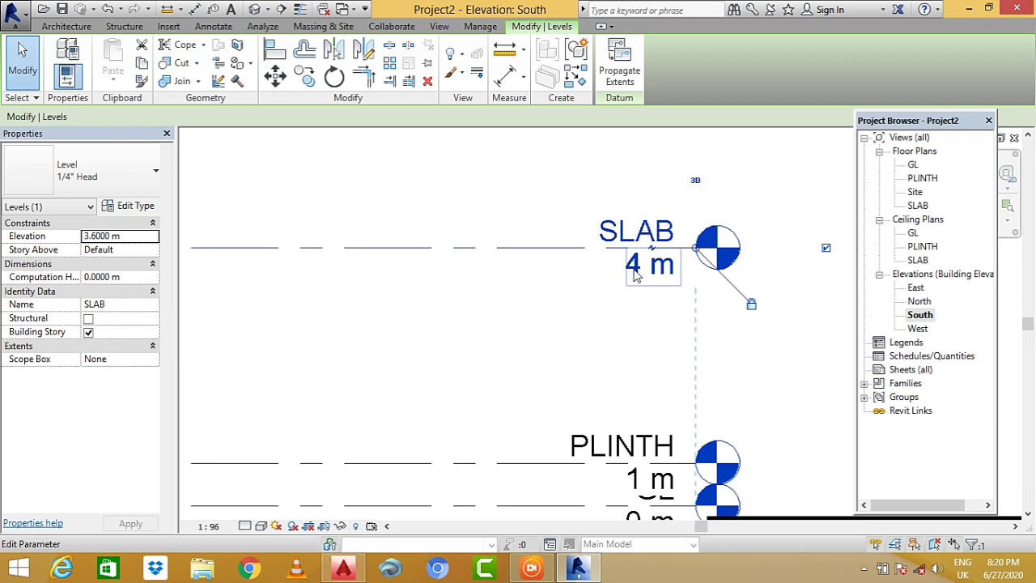
click(637, 267)
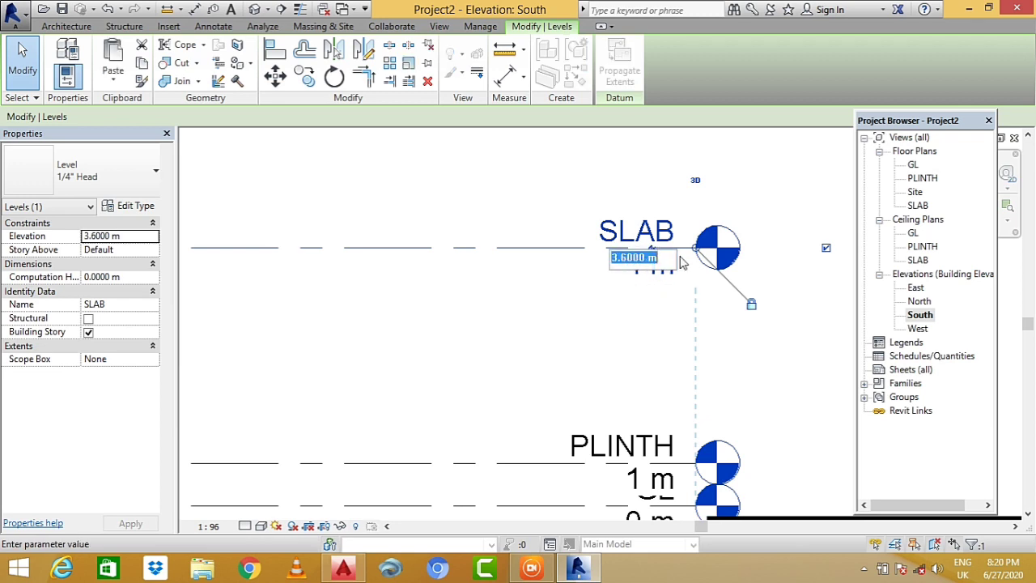
key(Return)
scroll(700, 304, down, 1)
scroll(704, 340, down, 1)
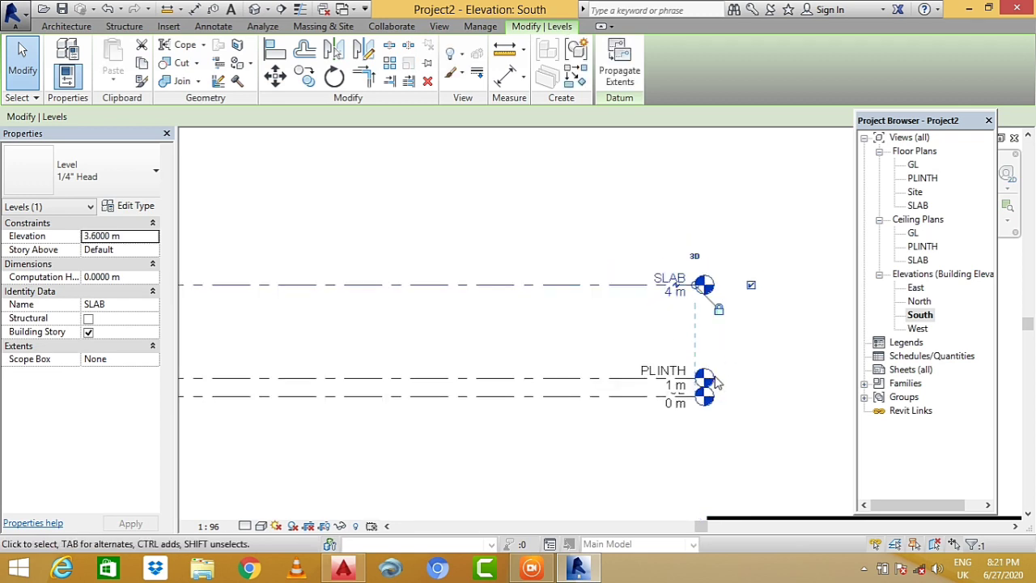
scroll(688, 371, up, 2)
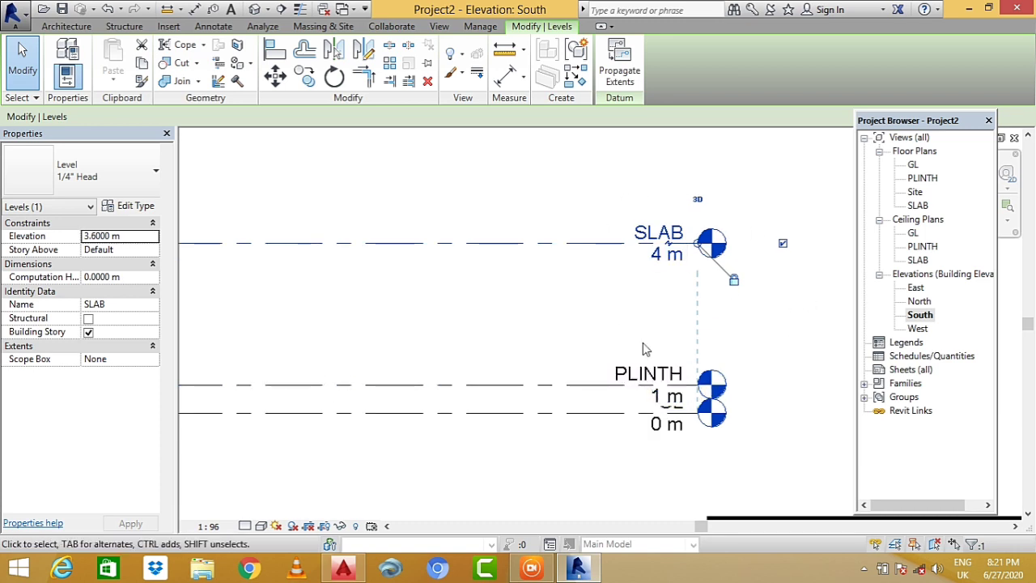
- Open the GL floor plan and briefly view 10x10.dxf in AutoCAD before returning
double_click(913, 164)
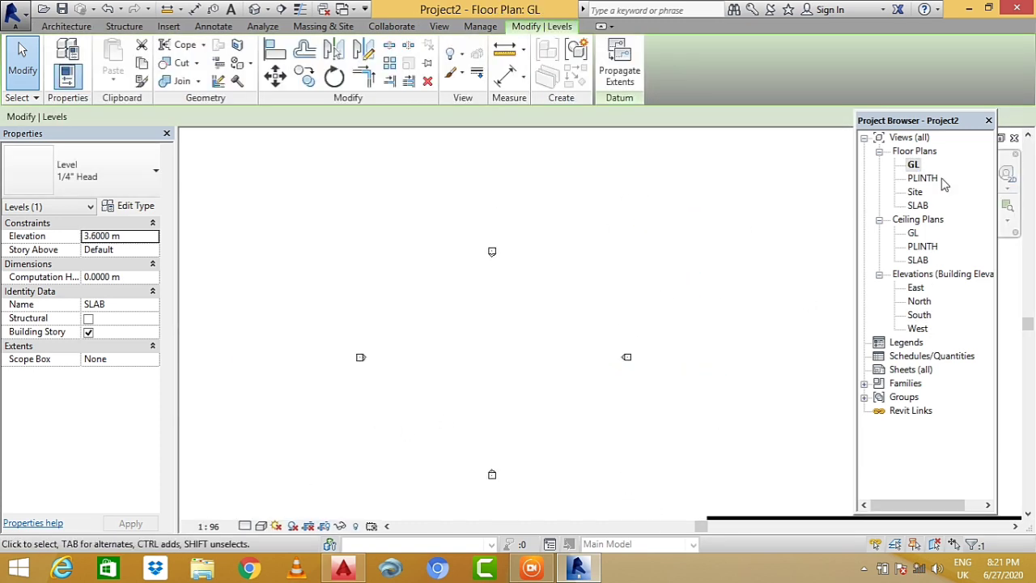
scroll(443, 416, up, 2)
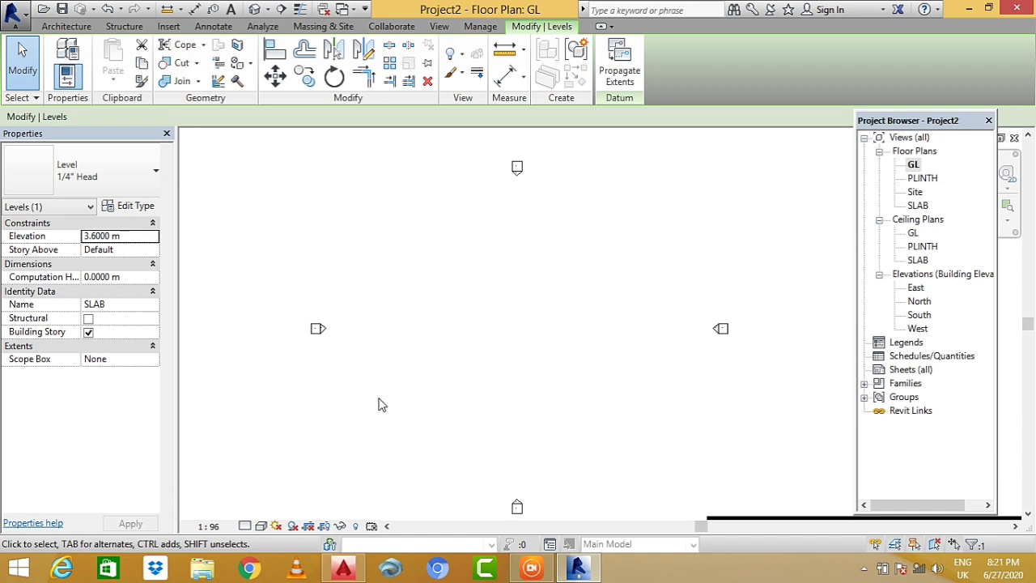
click(344, 567)
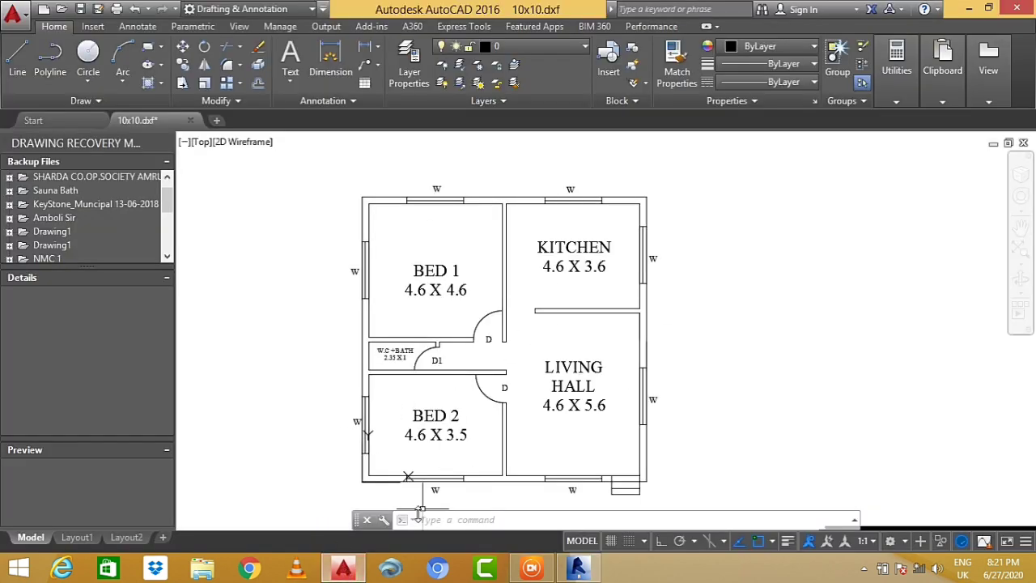
click(343, 567)
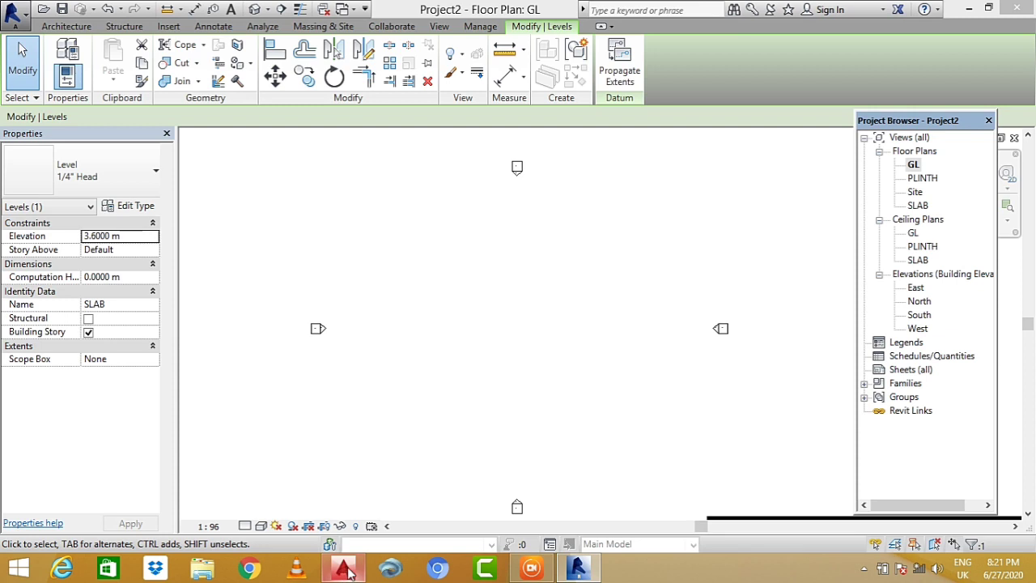
- Start a CAD import of Desktop\10x10 with import units set to meter
click(164, 27)
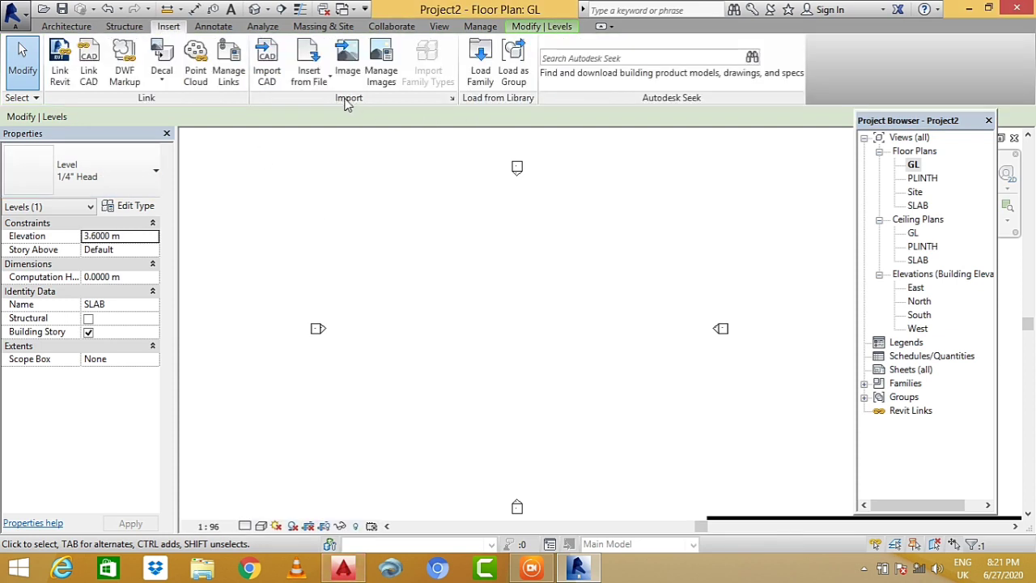
click(271, 68)
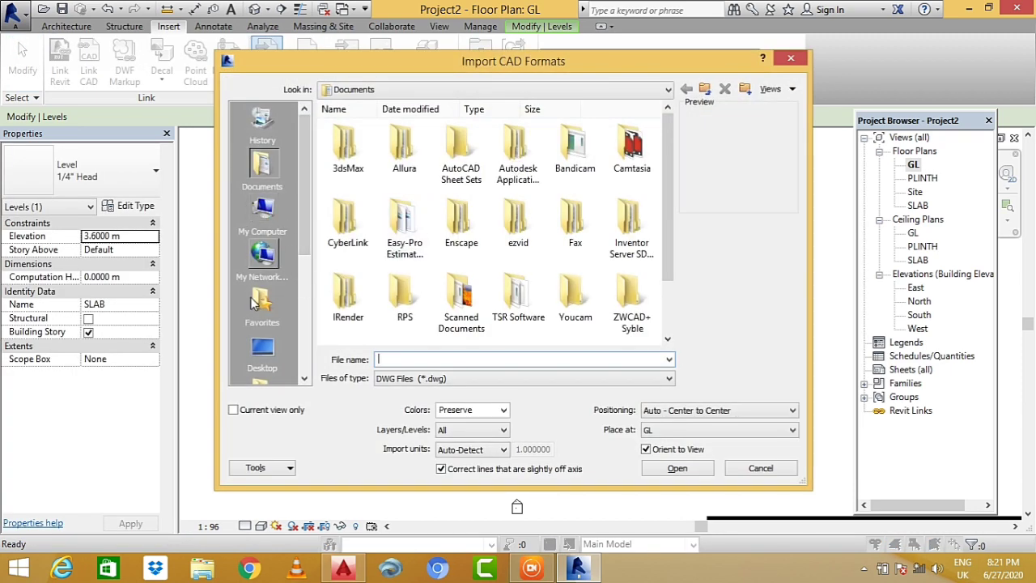
click(262, 349)
click(644, 157)
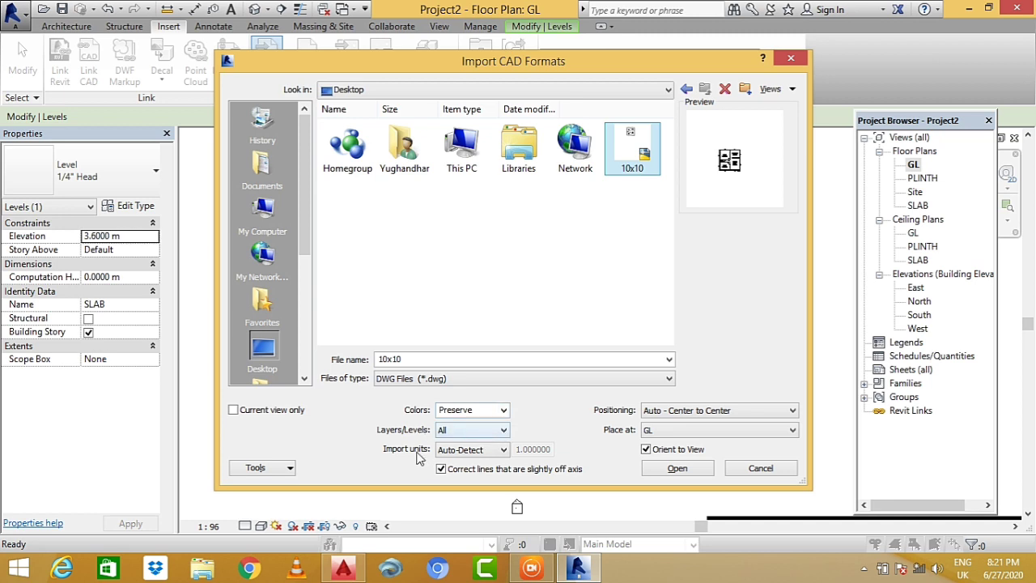
click(473, 451)
click(468, 495)
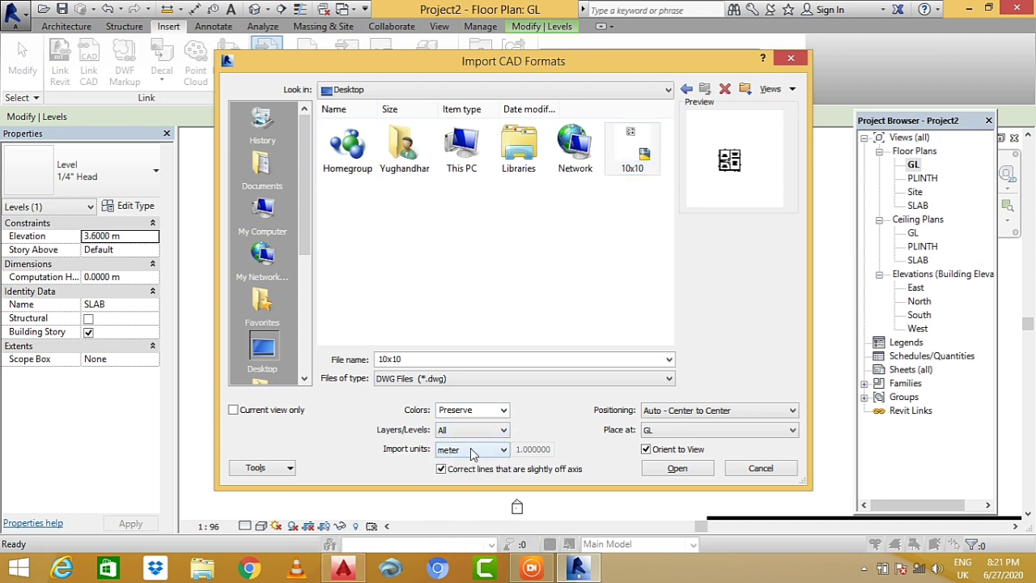
- Keep Auto - Center to Center positioning, place at GL, and keep orient to view on
click(674, 415)
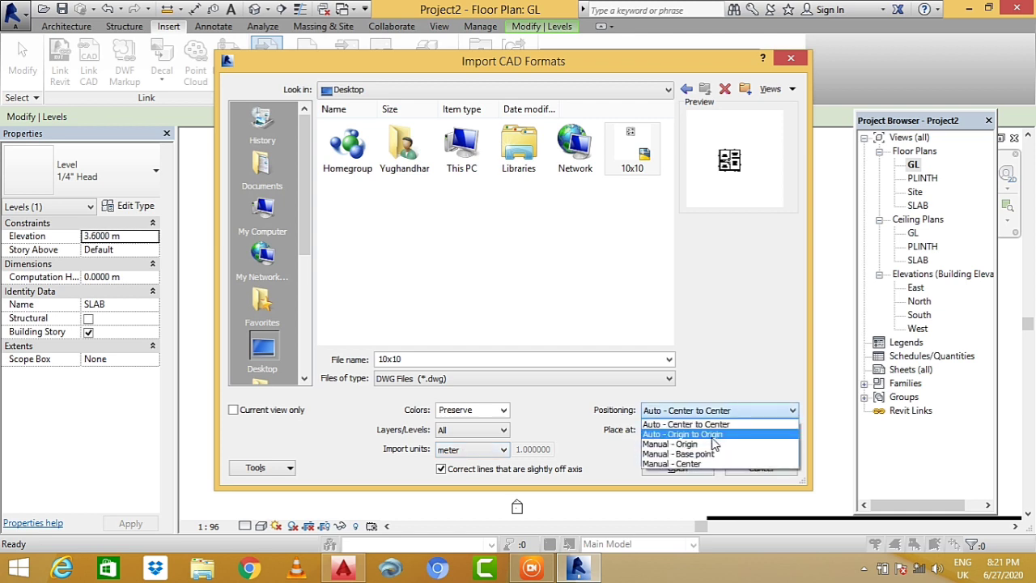
click(715, 425)
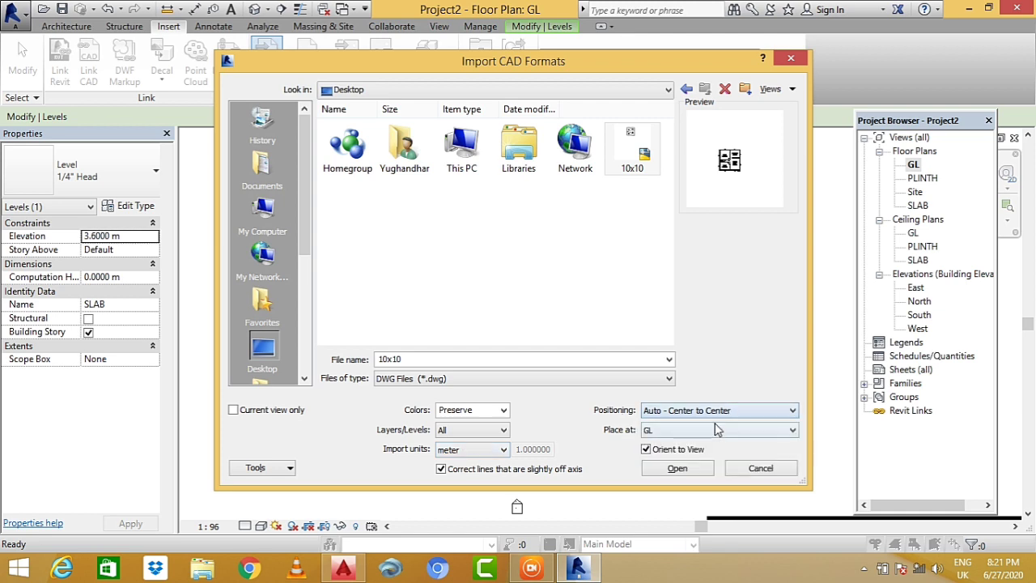
click(662, 433)
click(662, 437)
click(657, 429)
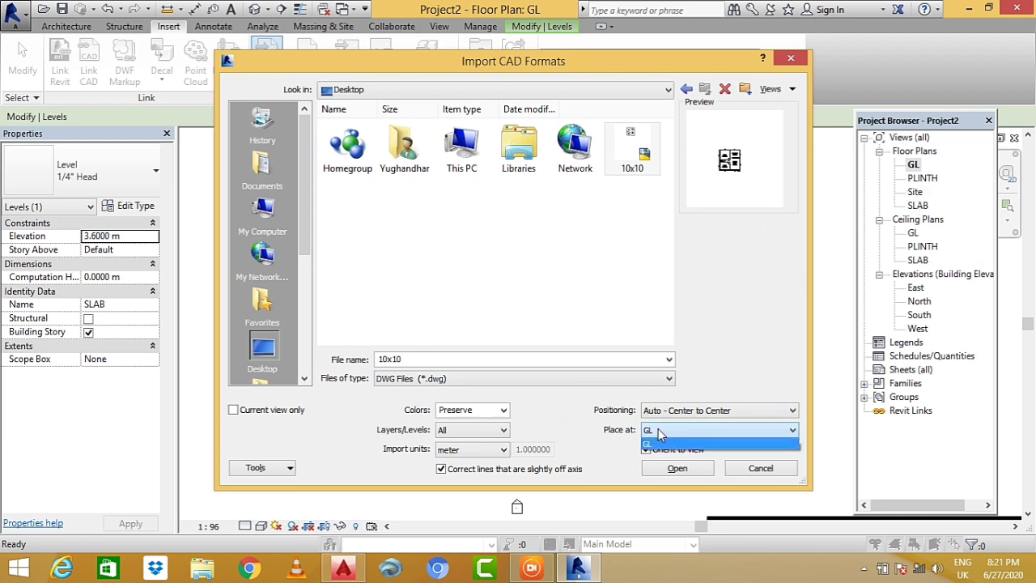
click(645, 449)
click(645, 449)
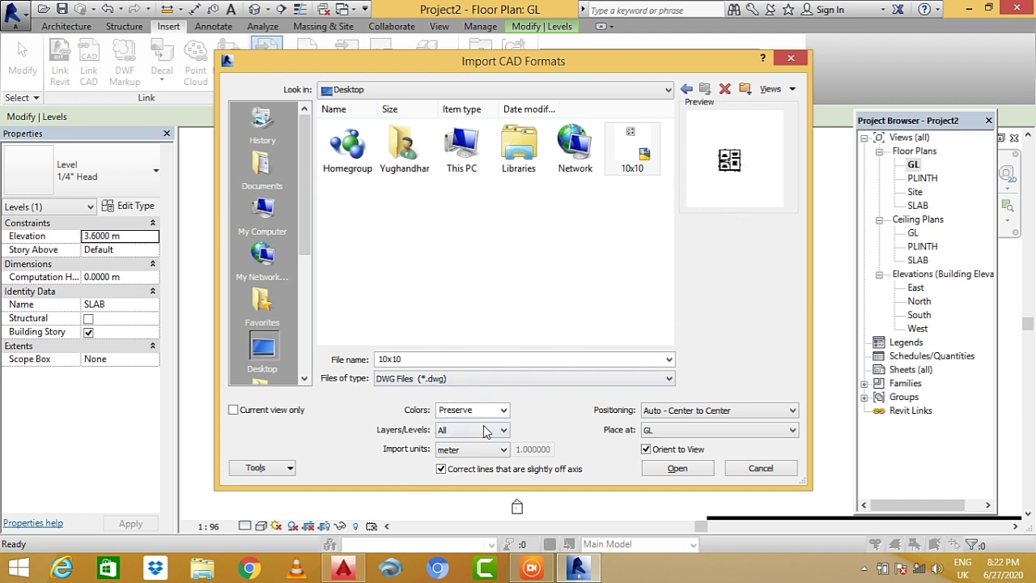
- Keep colours preserved and all layers, and reconfirm center-to-center positioning
click(502, 410)
click(505, 411)
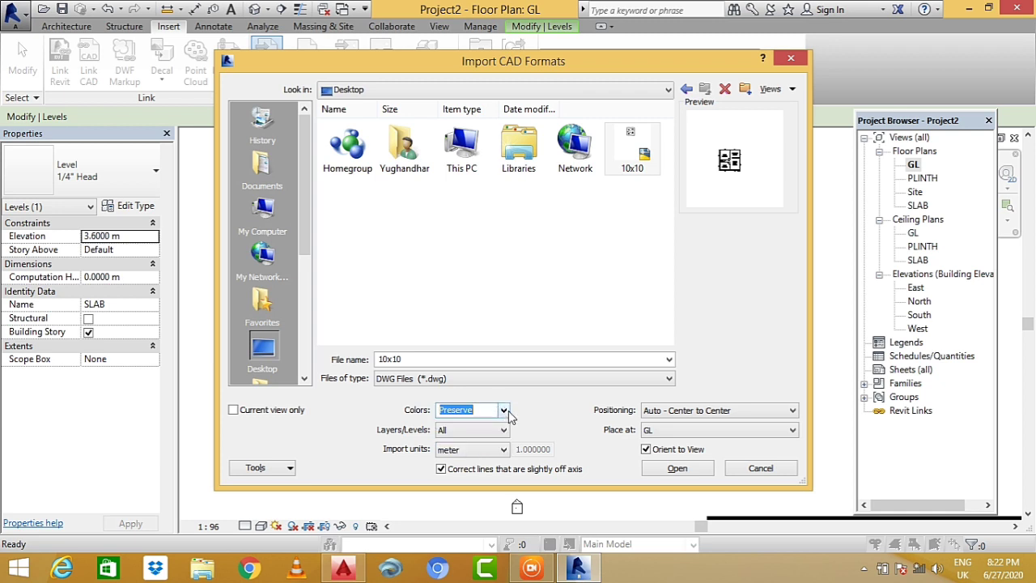
click(454, 434)
click(454, 434)
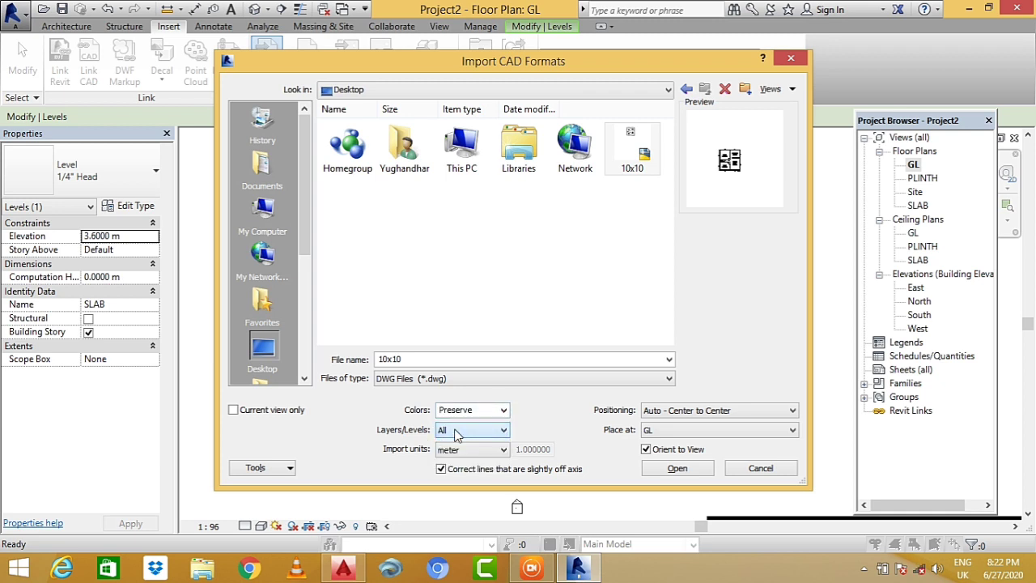
click(674, 411)
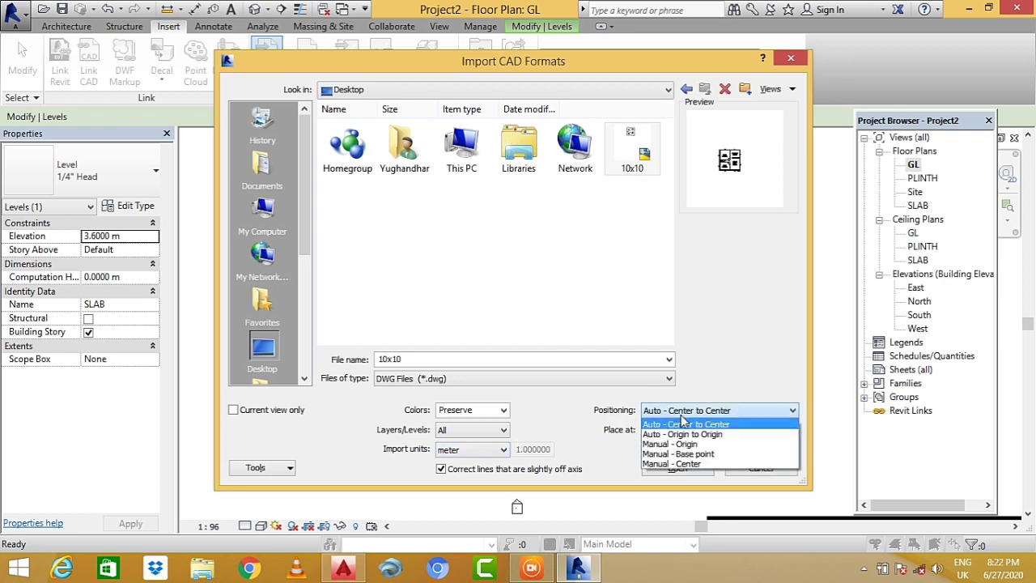
click(702, 417)
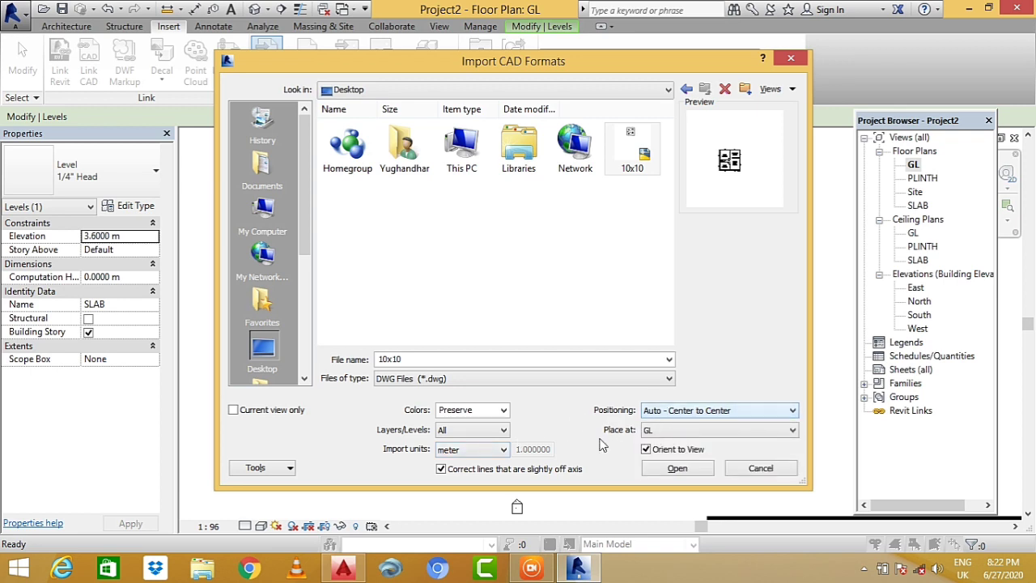
click(347, 569)
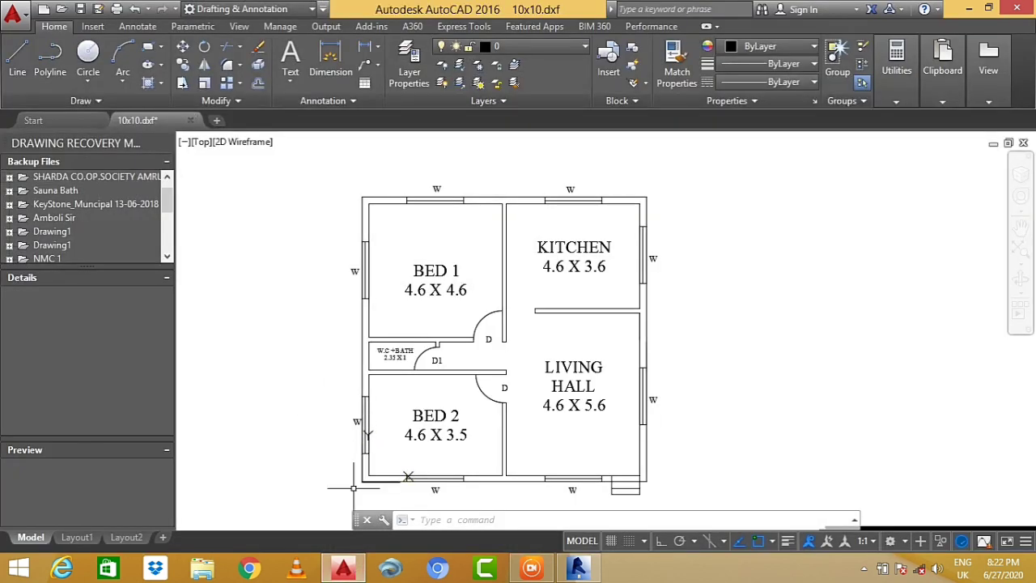
- Select the plan's bottom-left corner and pick up the AutoCAD UCS origin to move it
click(363, 454)
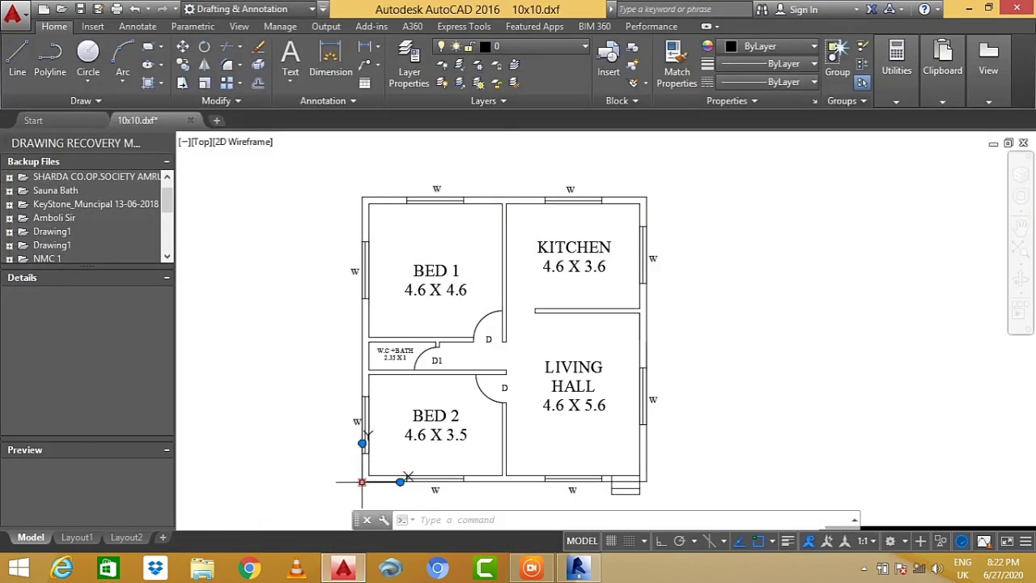
click(362, 482)
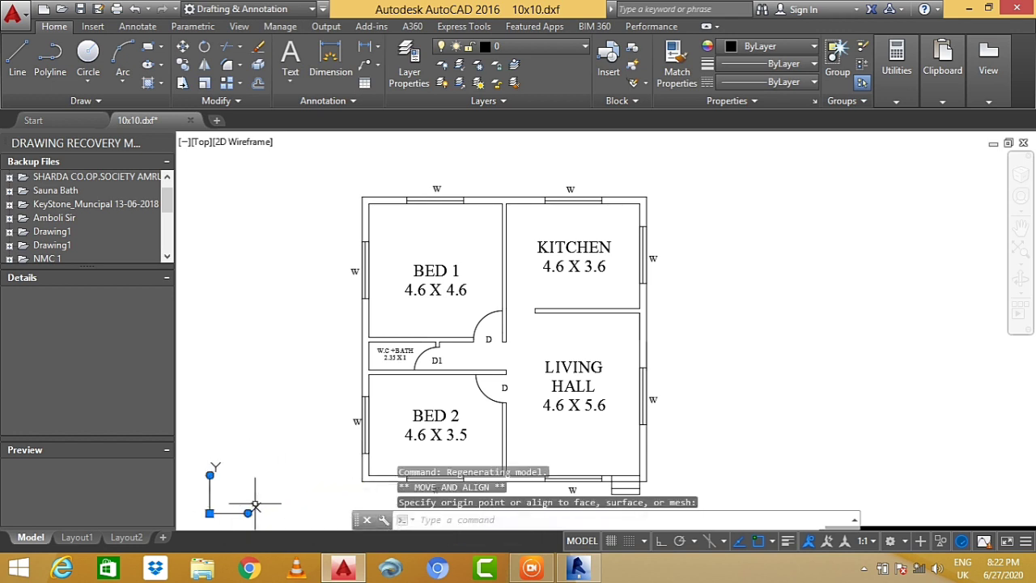
scroll(454, 378, down, 1)
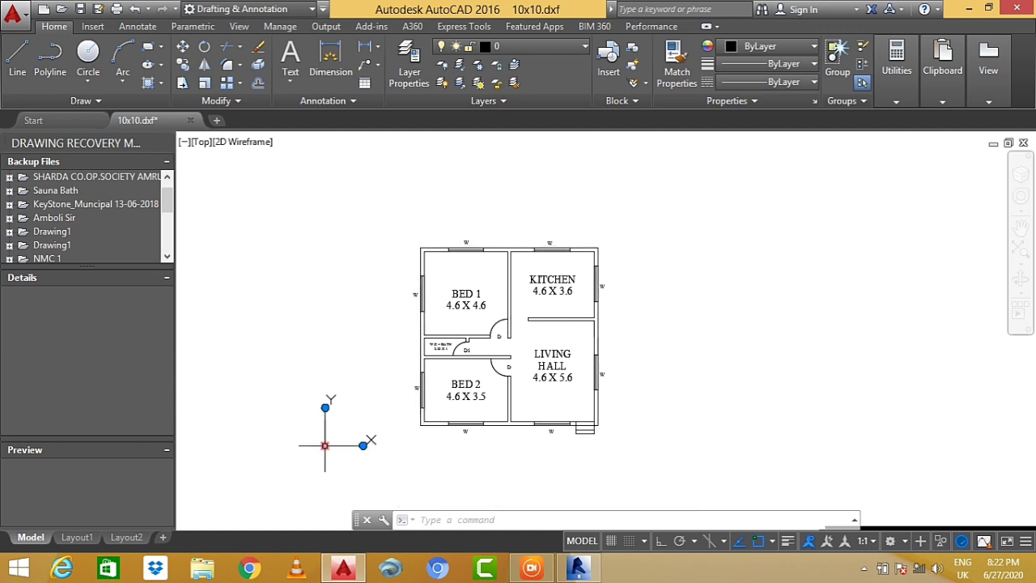
click(324, 445)
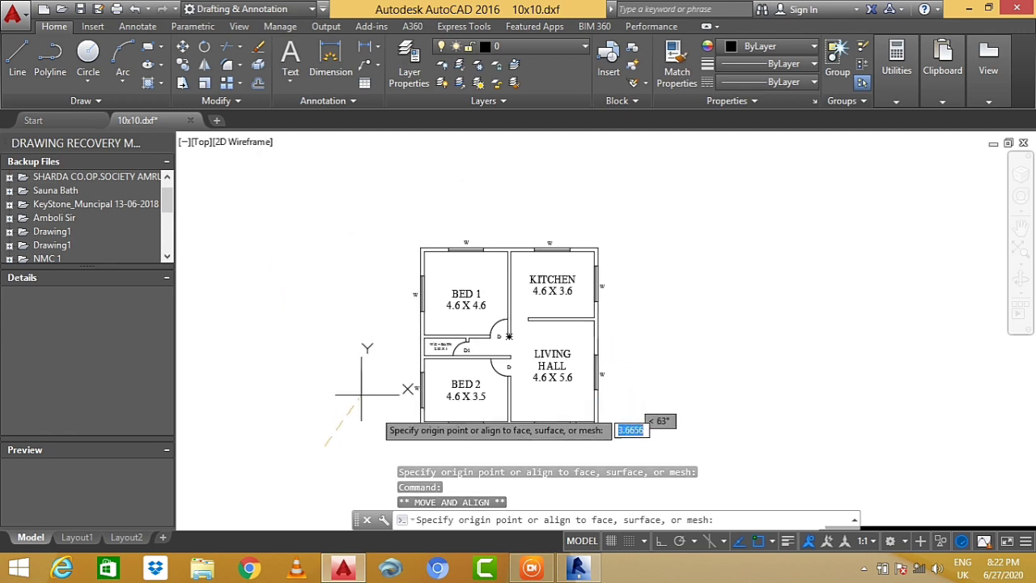
scroll(412, 429, up, 3)
scroll(403, 443, up, 4)
scroll(403, 443, down, 2)
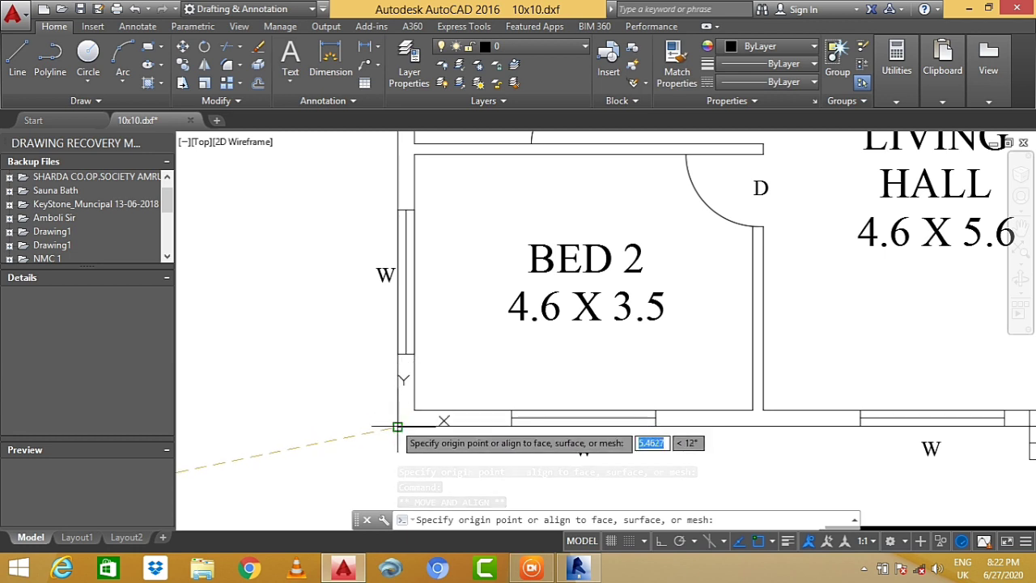
- Place the UCS origin at the lower-left outer wall corner, then reopen Revit's Positioning options
click(398, 427)
scroll(405, 421, down, 2)
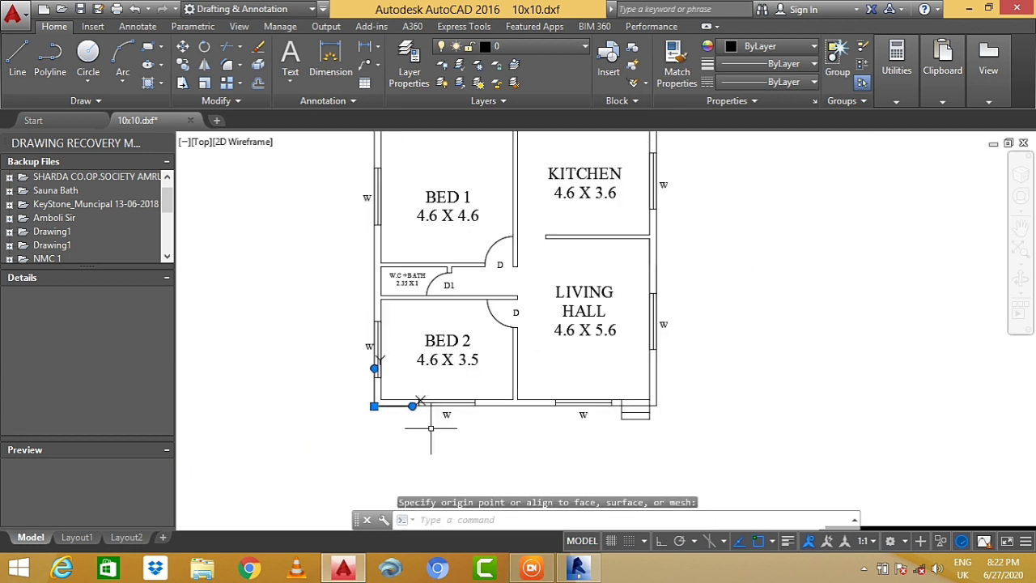
scroll(437, 428, down, 3)
scroll(444, 429, up, 6)
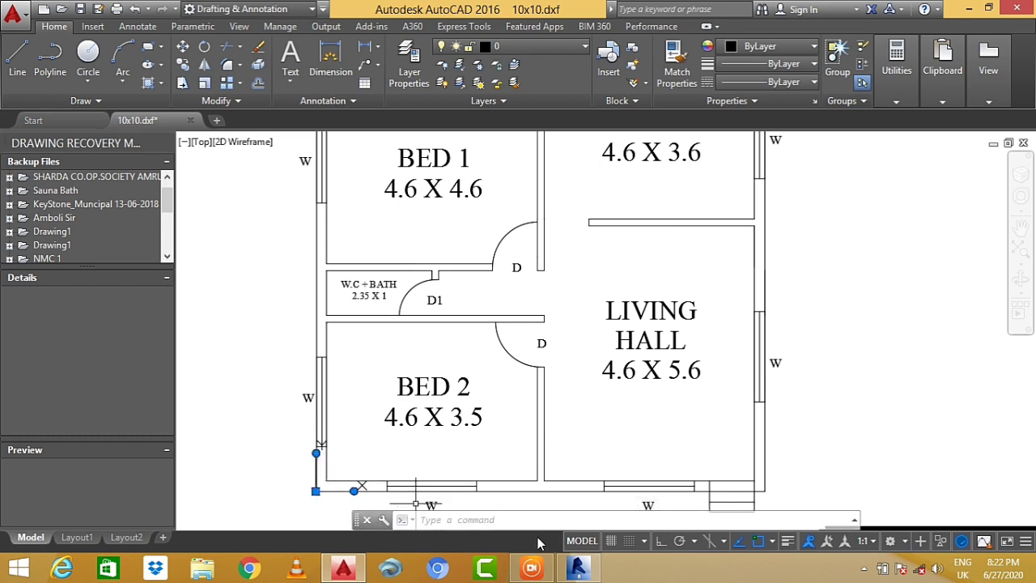
click(576, 570)
click(739, 409)
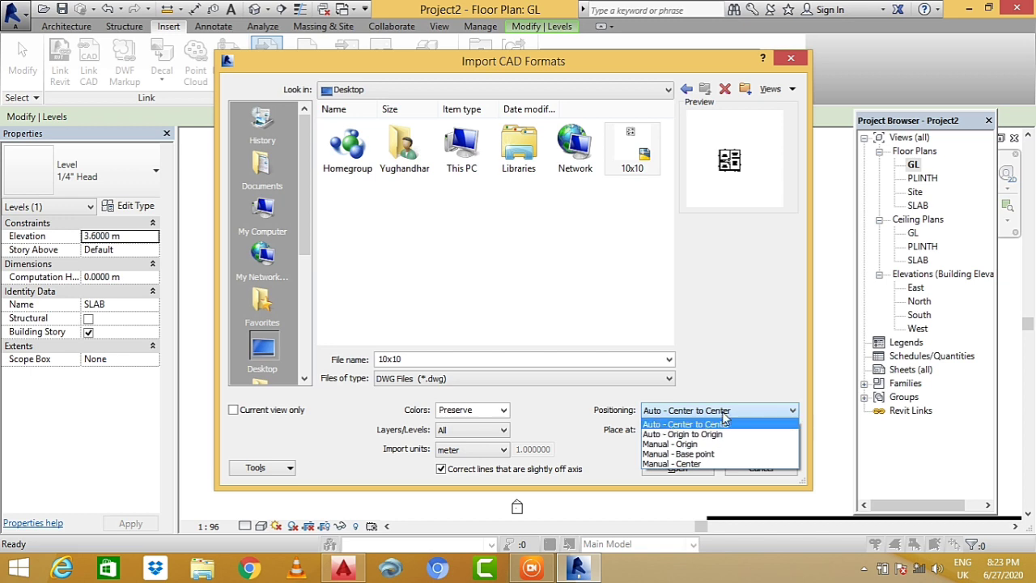
- Import the 10x10 drawing into the GL plan with Auto - Center to Center positioning at level GL
click(725, 423)
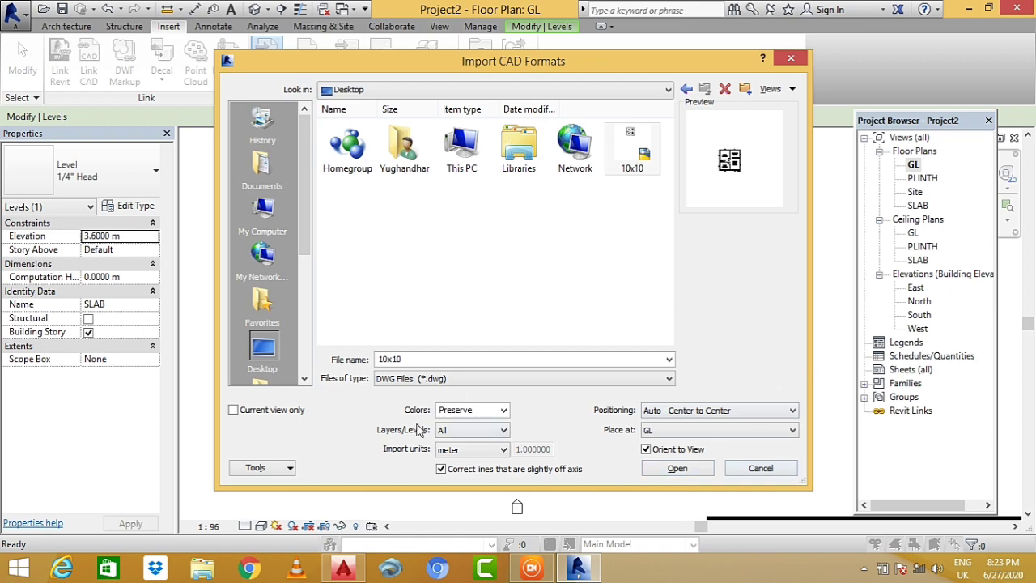
click(701, 476)
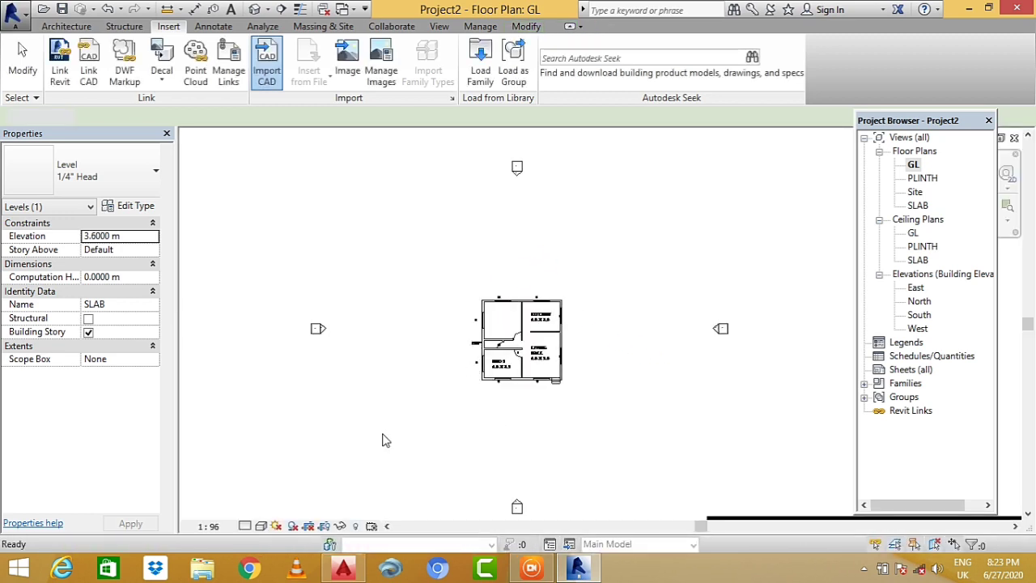
- Switch to the default 3D view and select the imported 10x10 plan lying flat at GL
scroll(429, 388, down, 1)
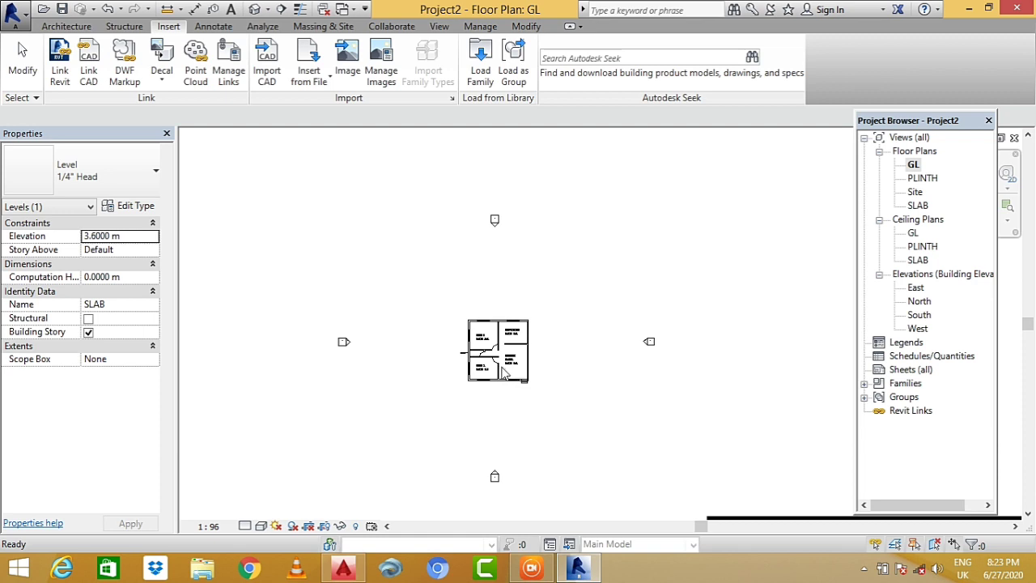
scroll(503, 369, up, 2)
scroll(510, 360, up, 2)
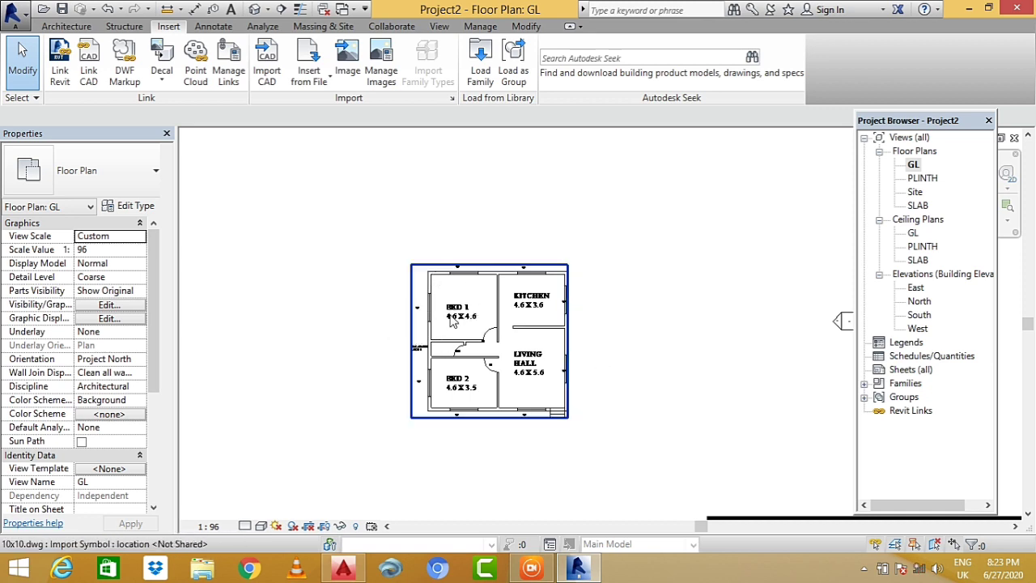
click(254, 8)
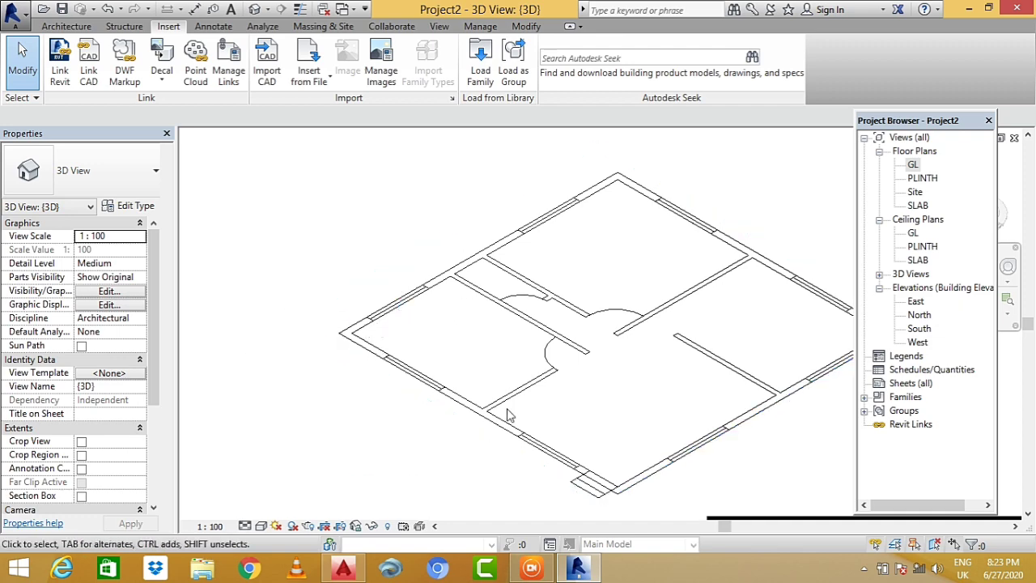
click(427, 293)
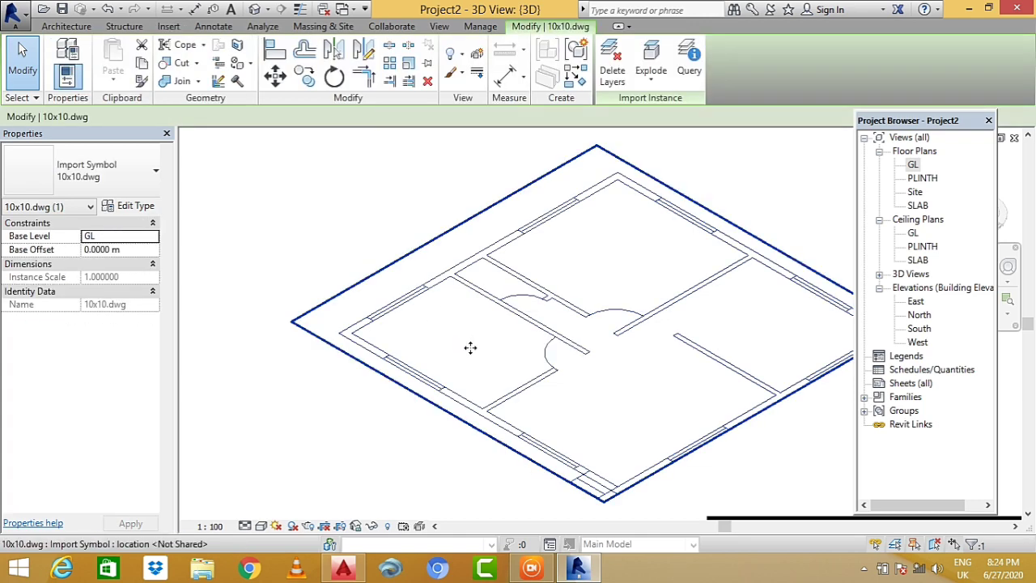
- Return to the GL floor plan and deselect the imported plan
double_click(913, 166)
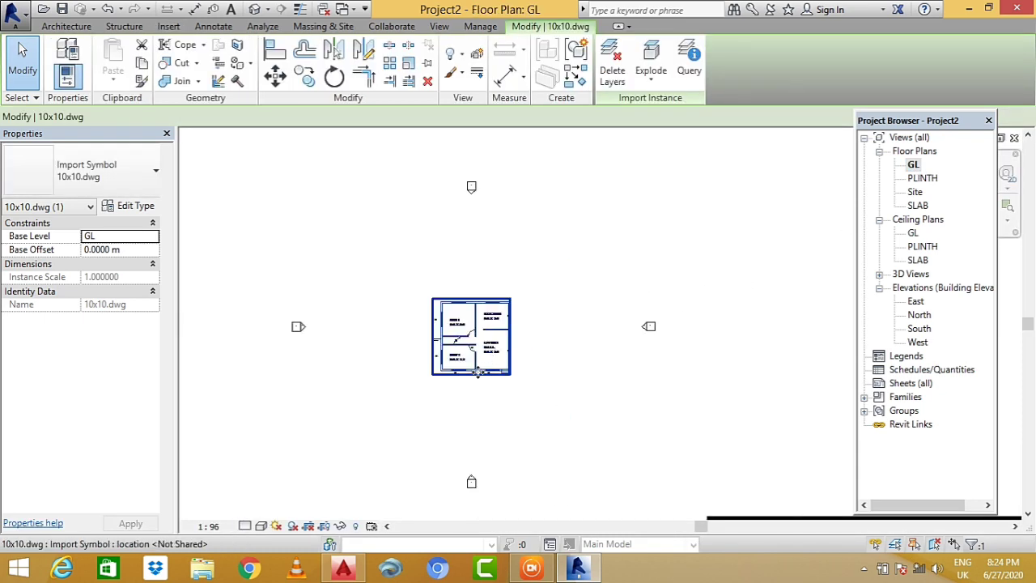
scroll(478, 372, down, 2)
scroll(476, 346, up, 2)
scroll(518, 348, down, 1)
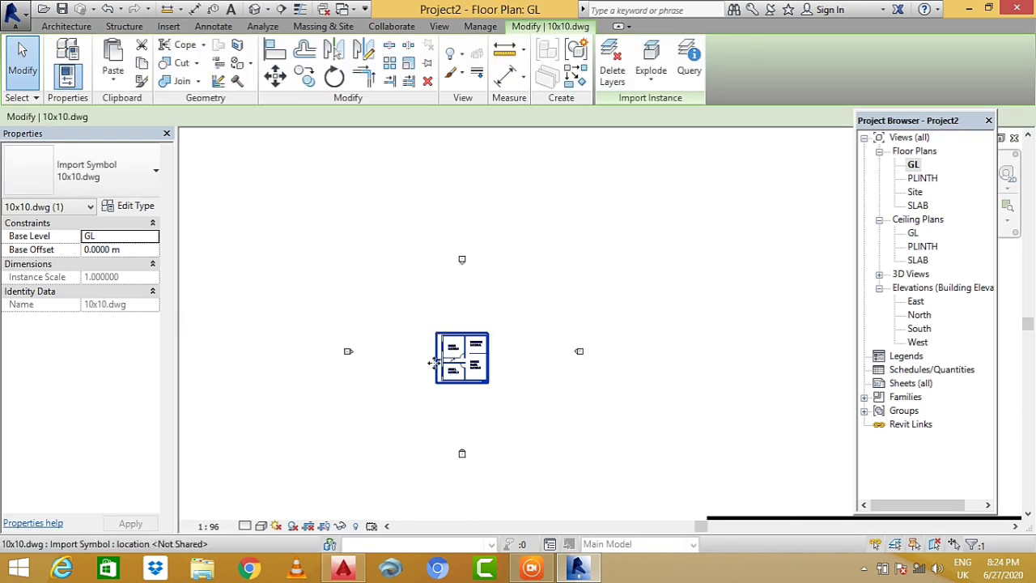
click(616, 275)
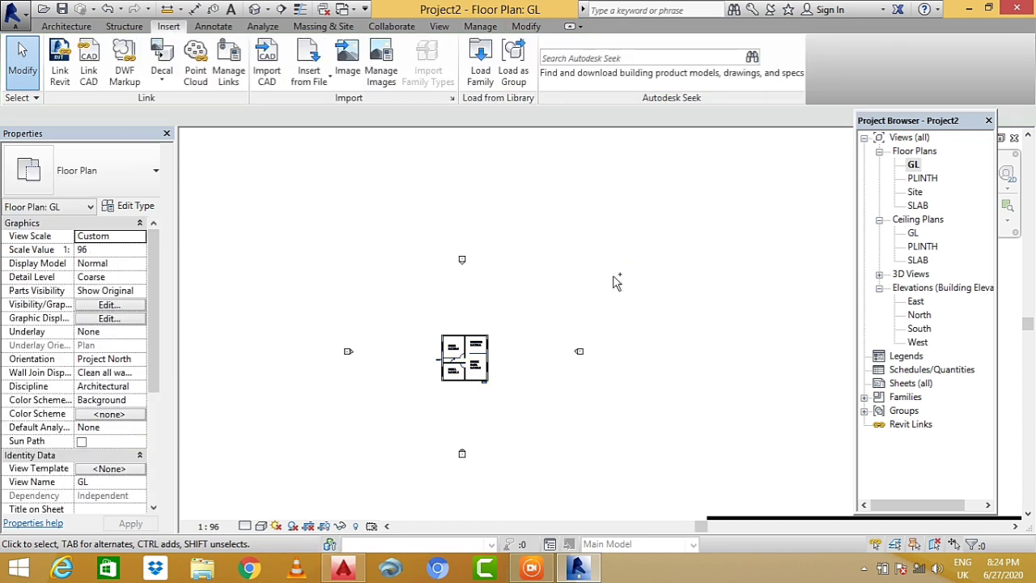
- Place a copy of the imported plan up and right of the original, then delete that stray copy
key(ctrl+Left)
key(m)
key(v)
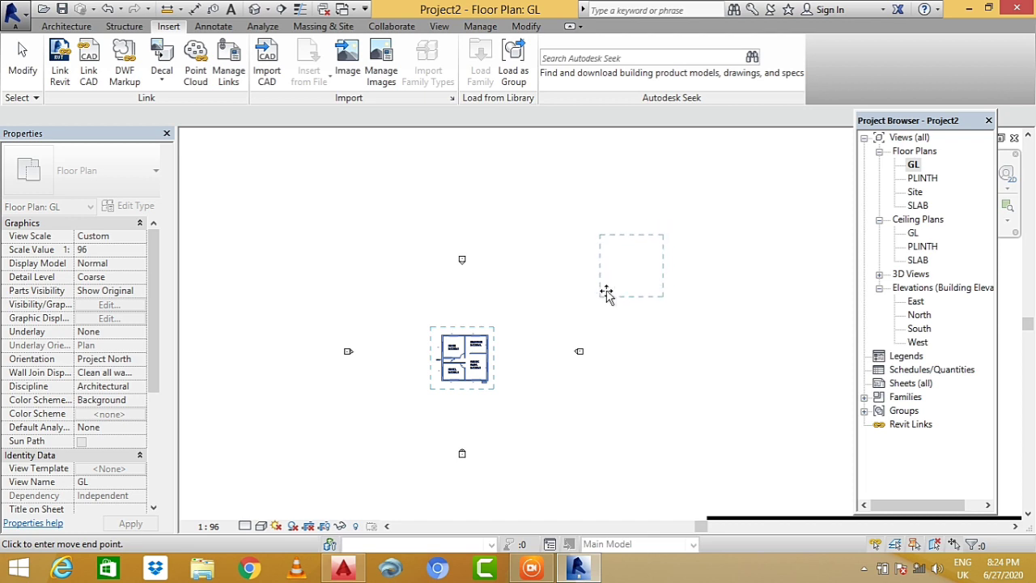
click(606, 293)
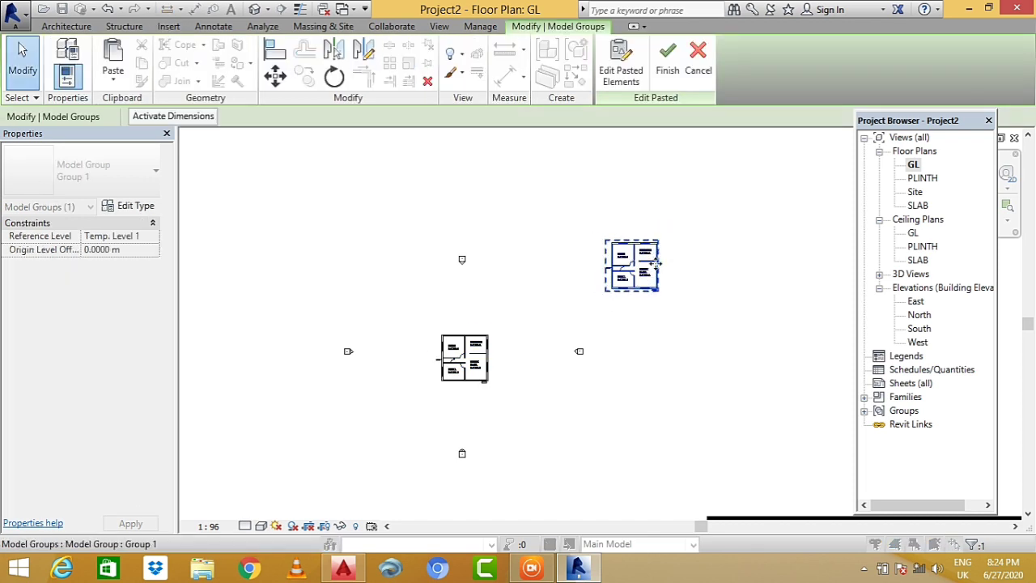
key(Delete)
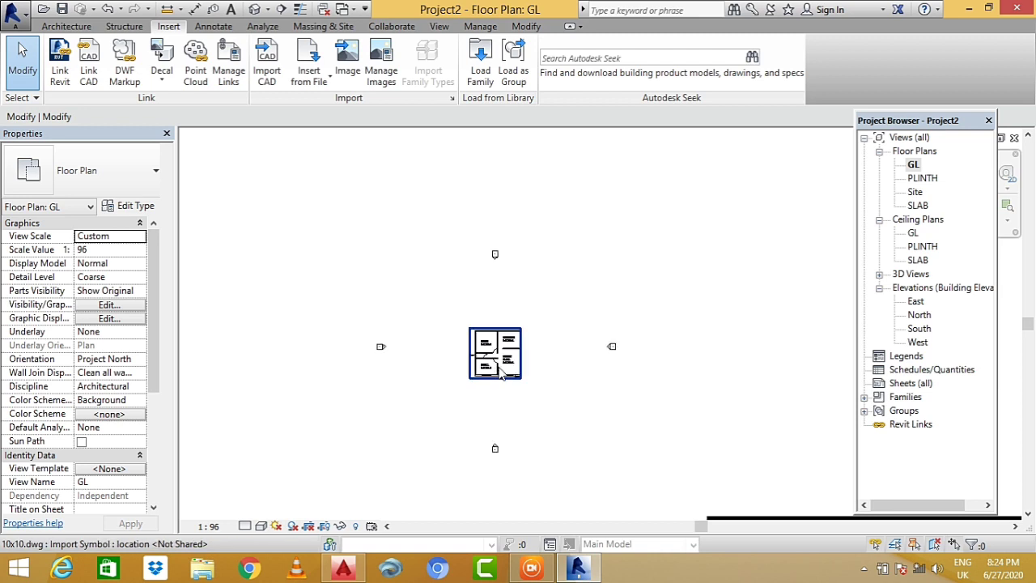
scroll(501, 370, up, 5)
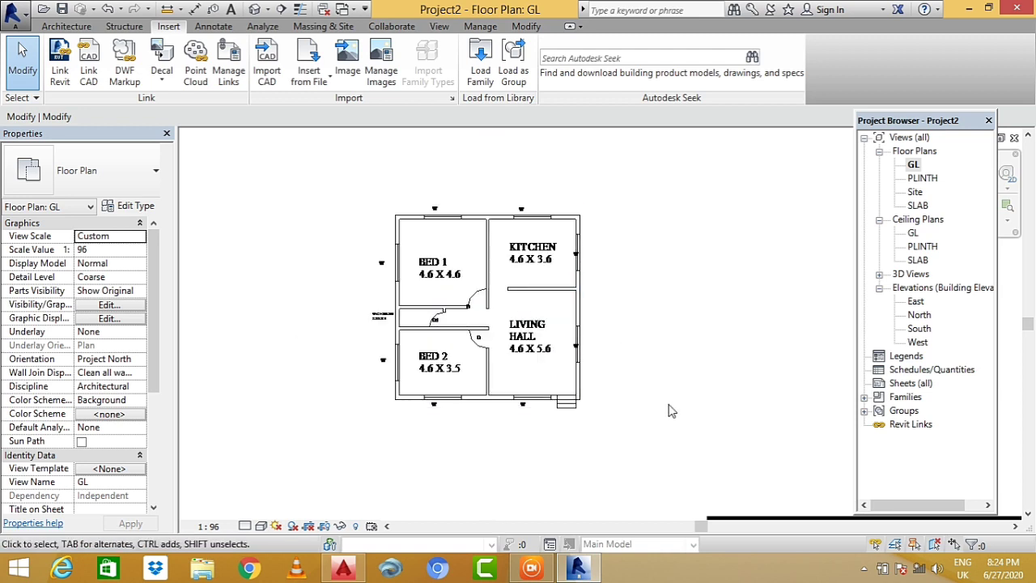
scroll(670, 410, down, 2)
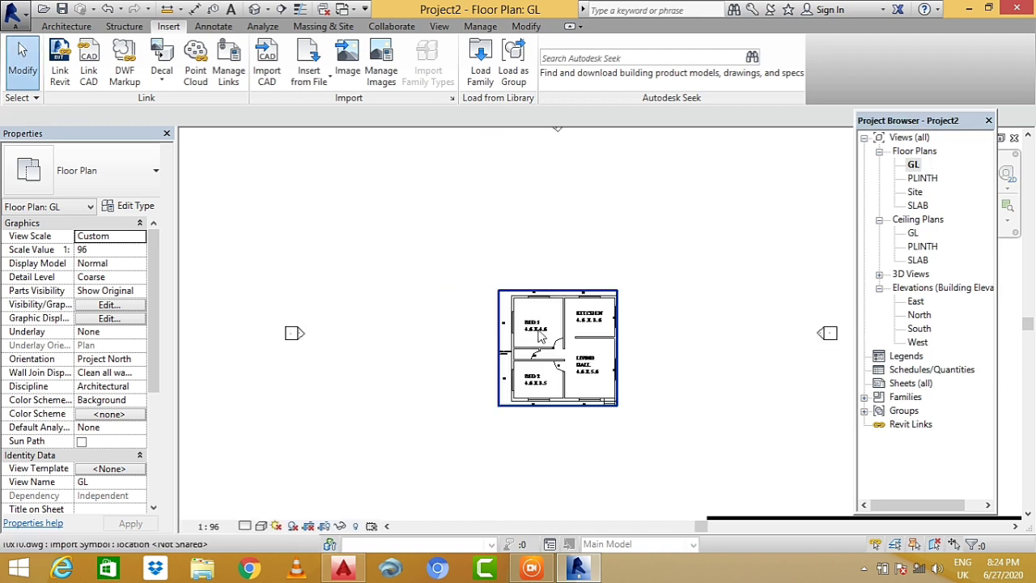
scroll(585, 385, down, 1)
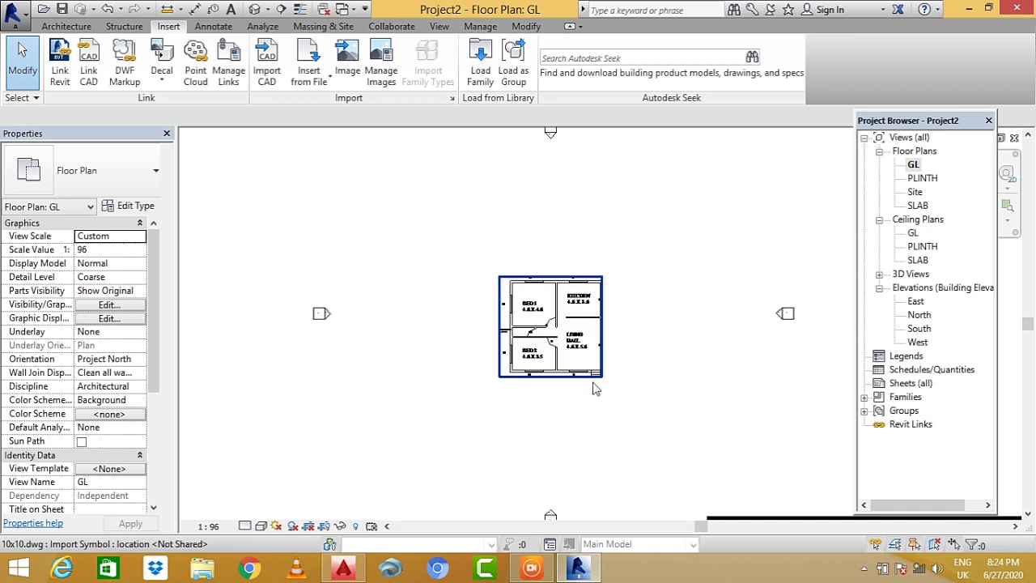
double_click(919, 329)
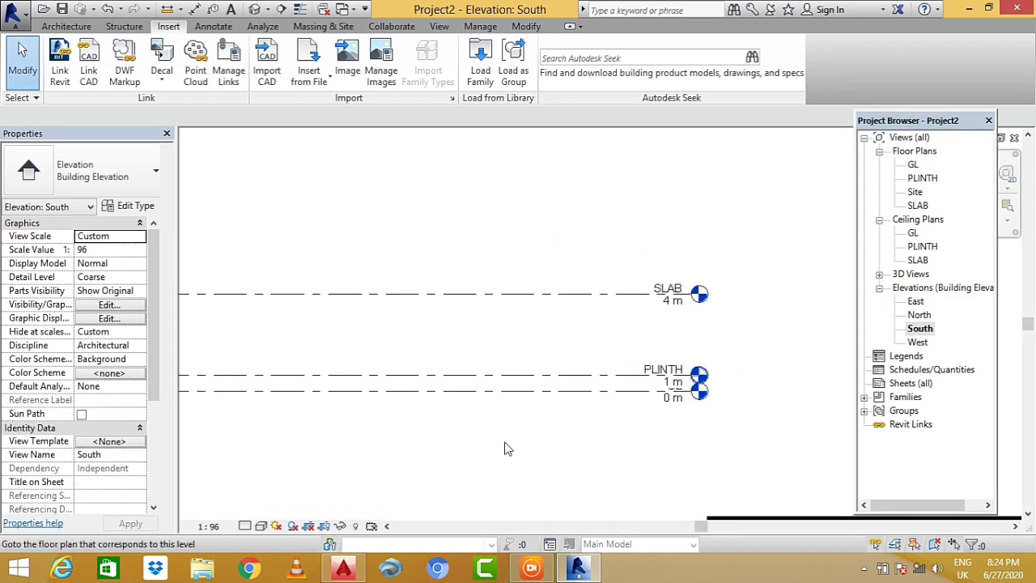
scroll(416, 425, down, 1)
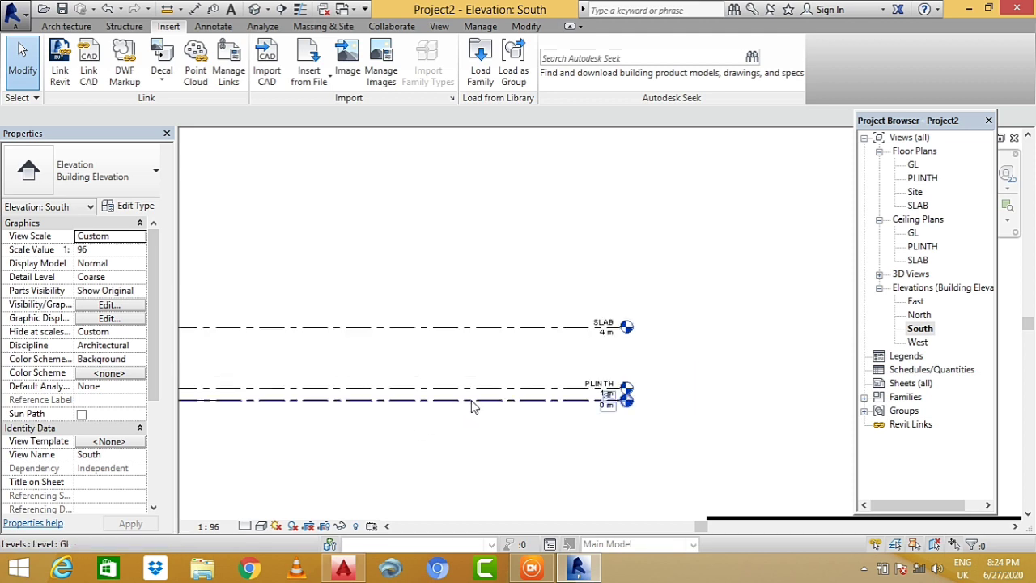
scroll(586, 404, up, 2)
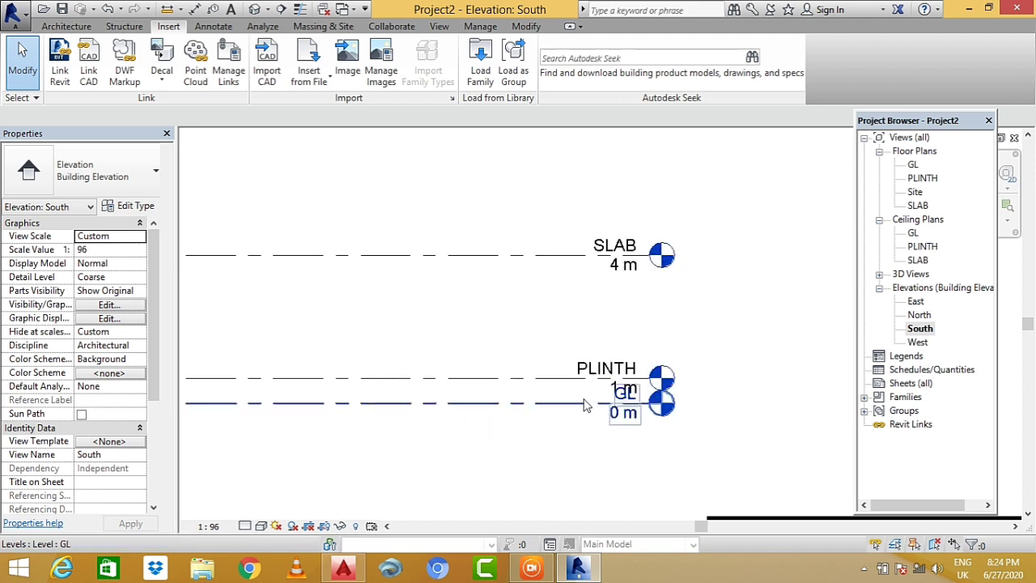
scroll(587, 403, up, 2)
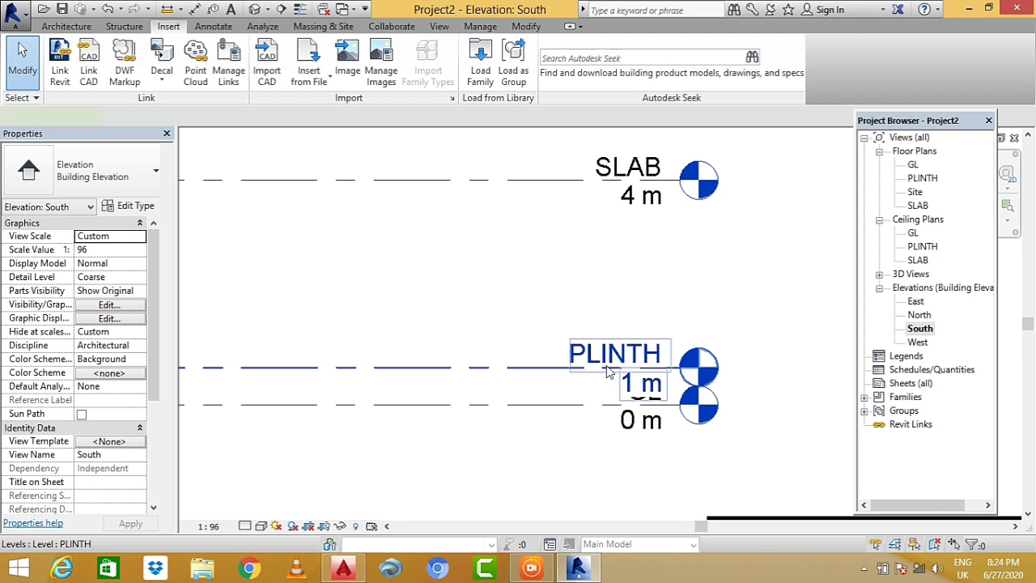
click(609, 371)
click(618, 385)
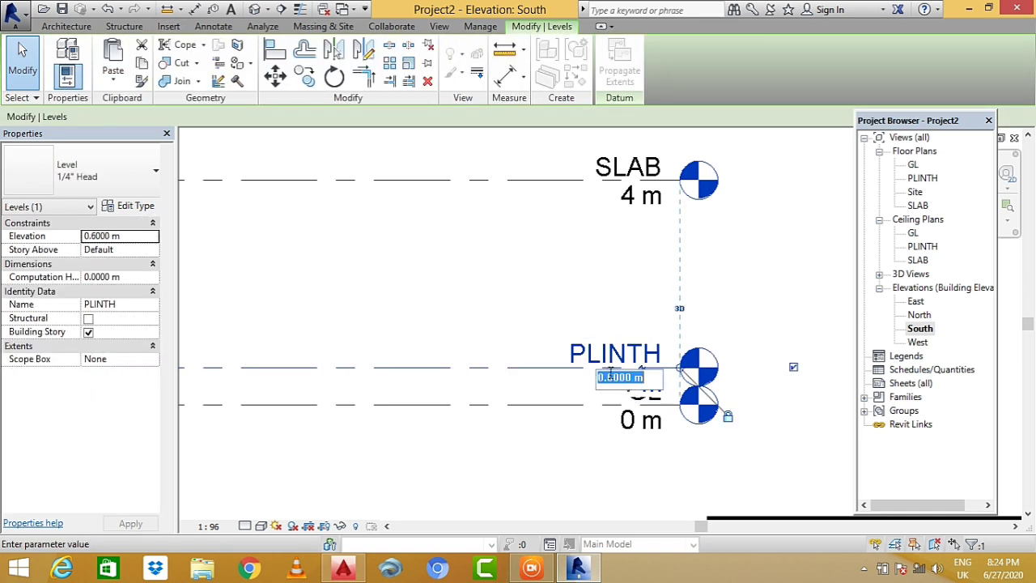
key(Return)
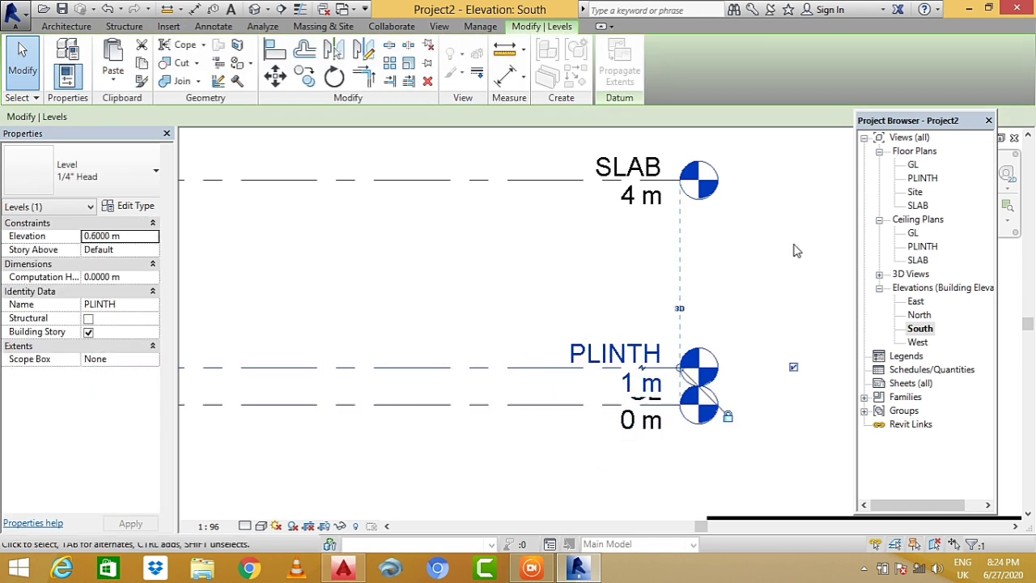
double_click(913, 164)
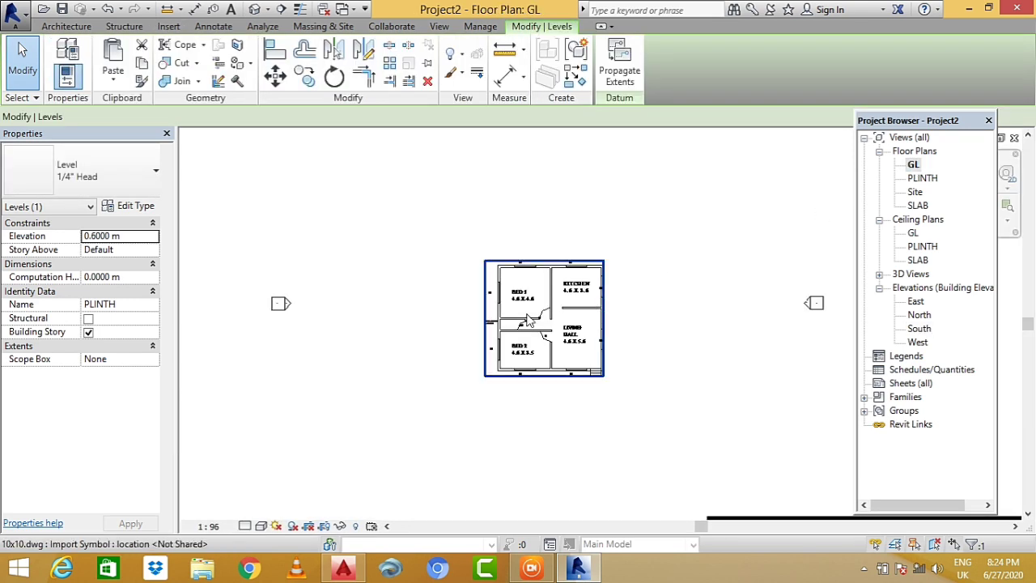
- Select the 10x10.dwg import and Full Explode it into separate Revit lines and text
scroll(534, 311, up, 2)
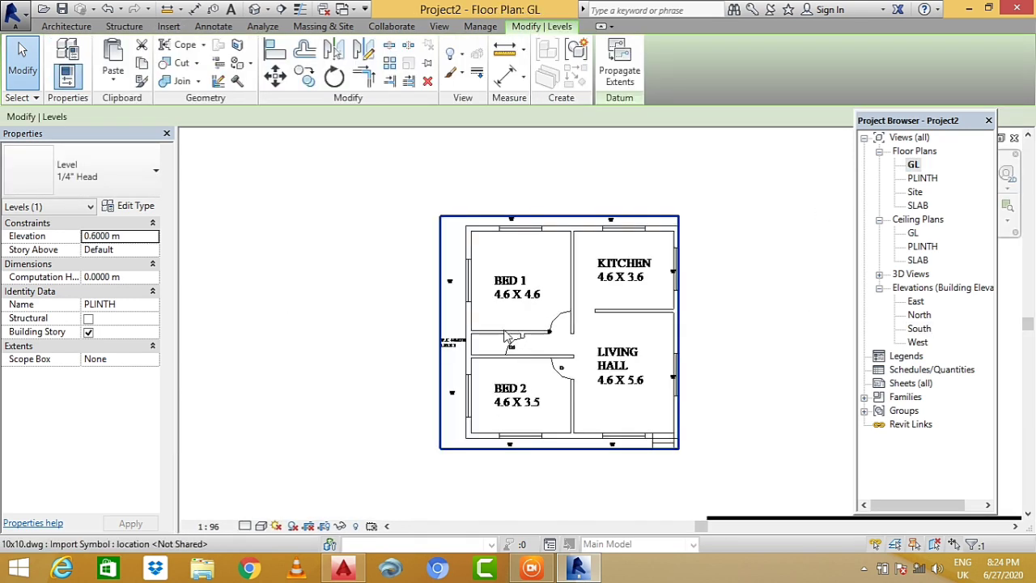
click(478, 338)
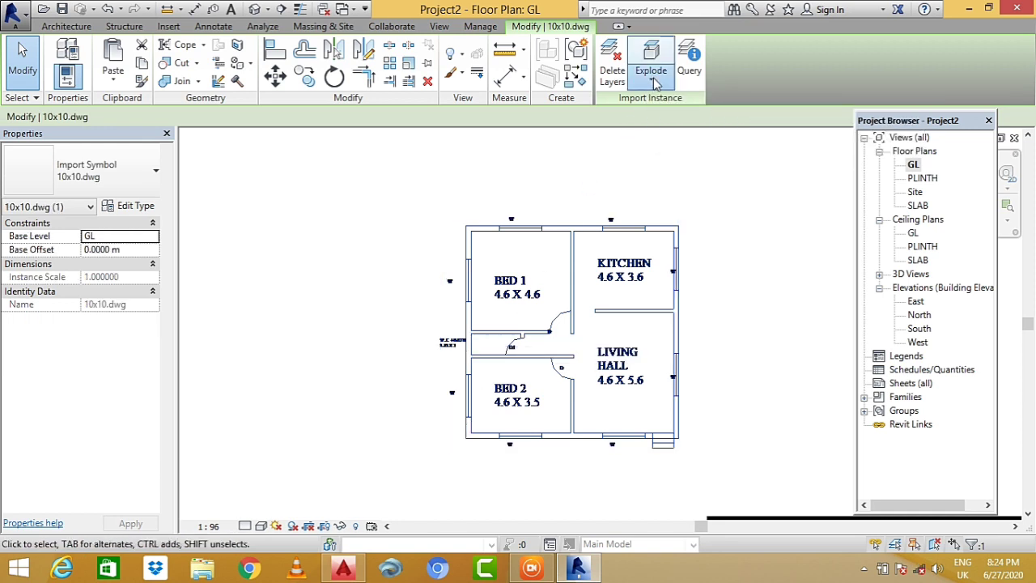
click(652, 81)
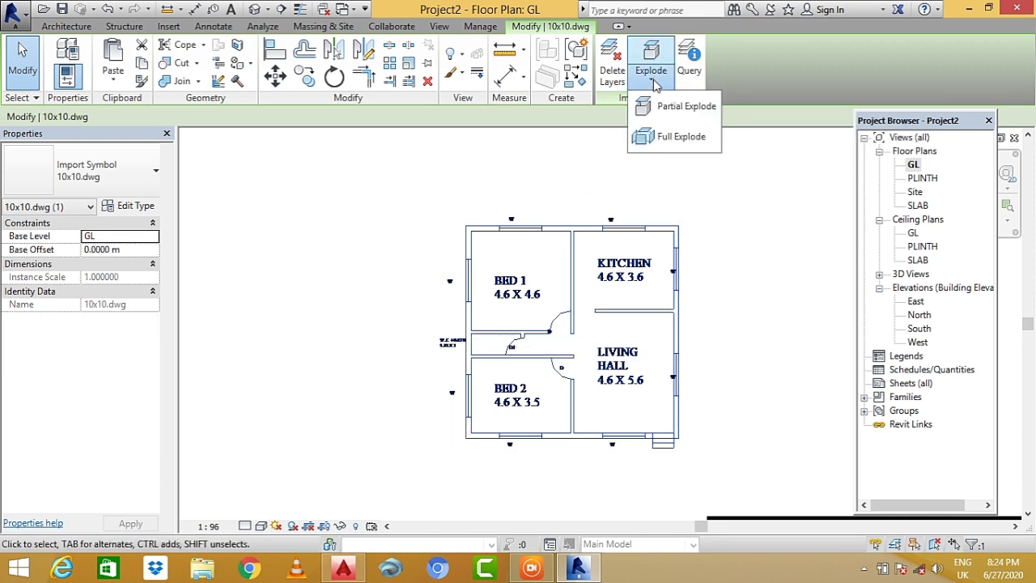
click(668, 136)
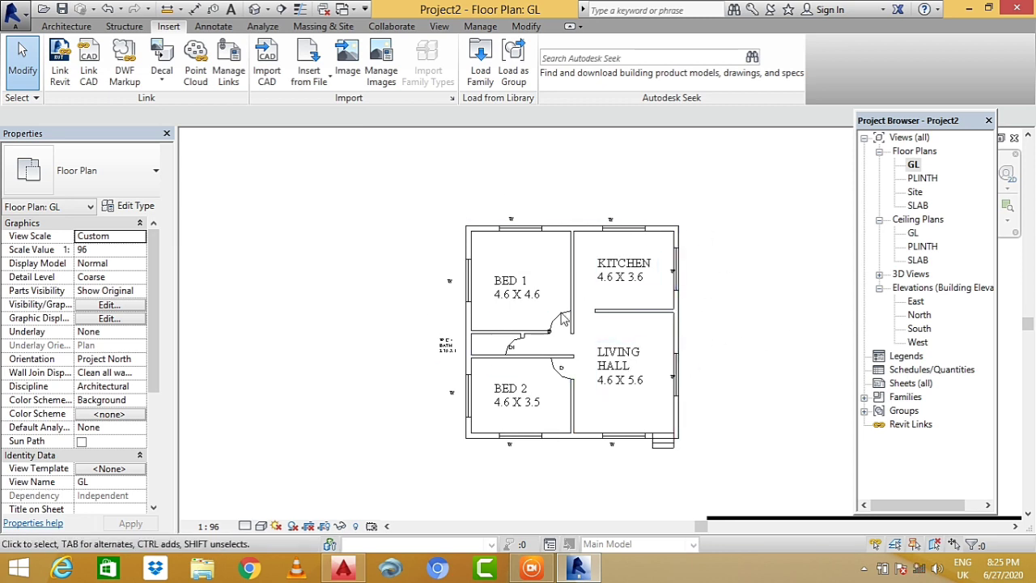
- Start the Architectural Wall tool and drop down the Type Selector's wall type list
click(68, 26)
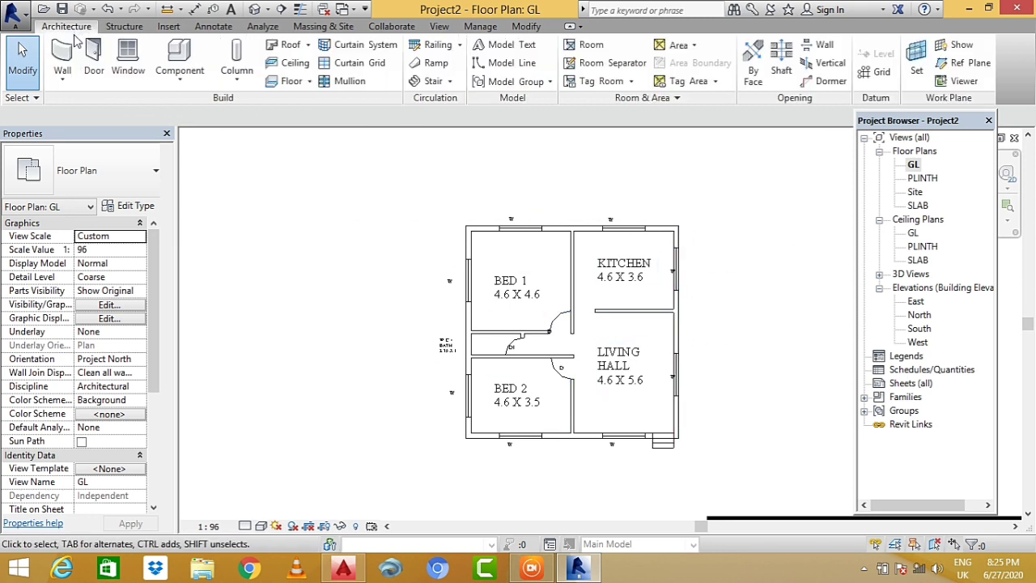
click(62, 78)
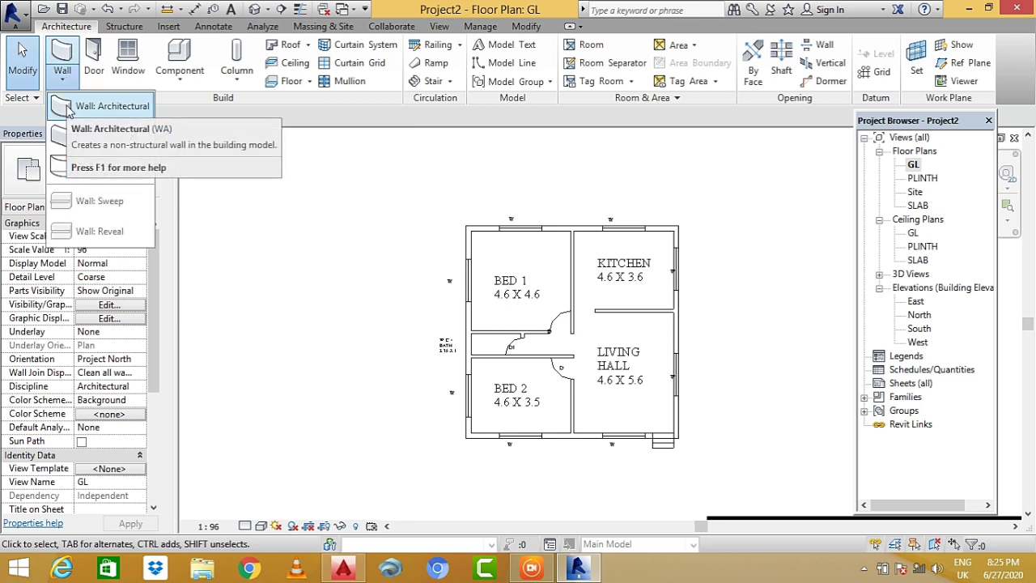
click(69, 111)
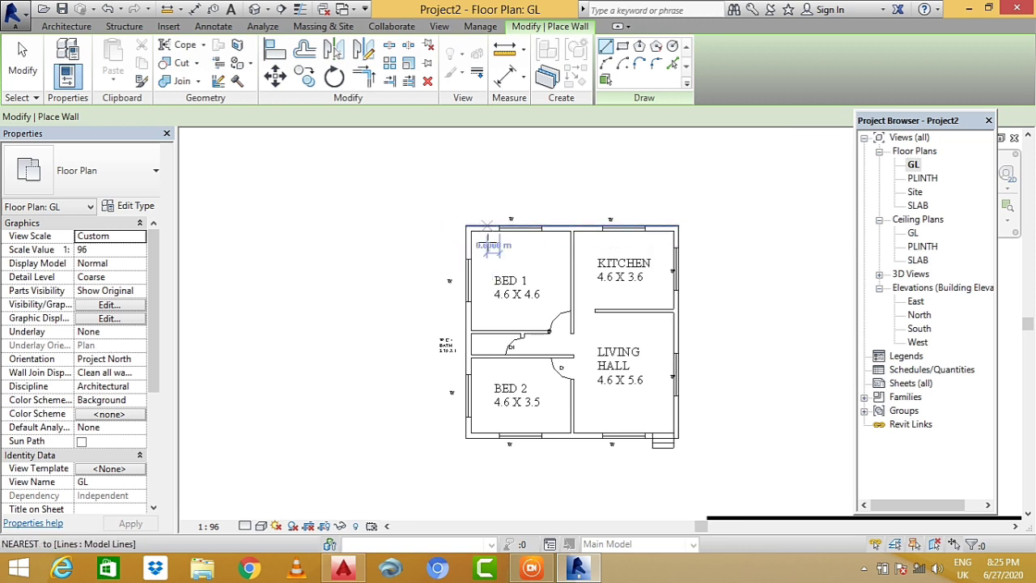
scroll(488, 241, up, 1)
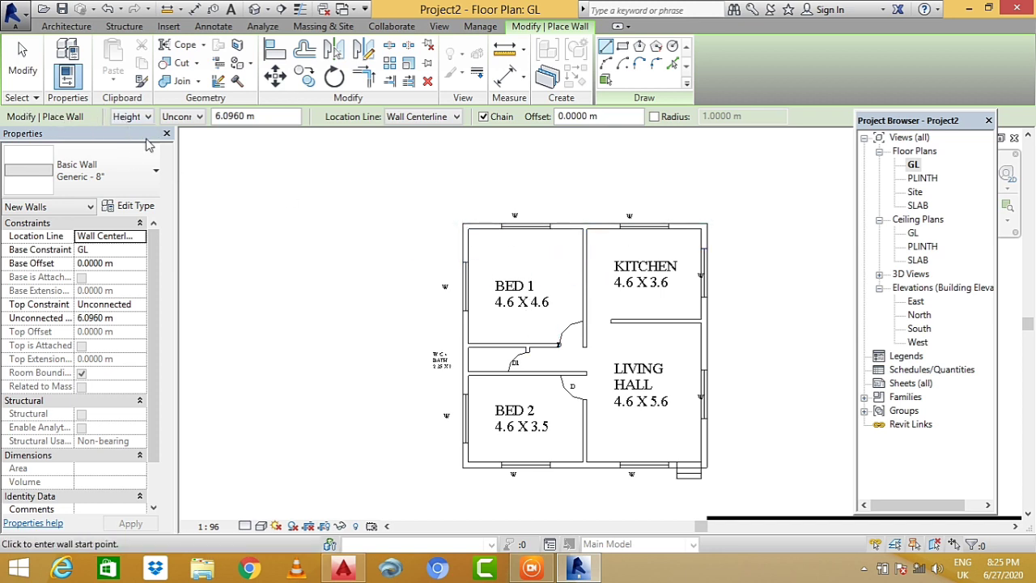
click(136, 180)
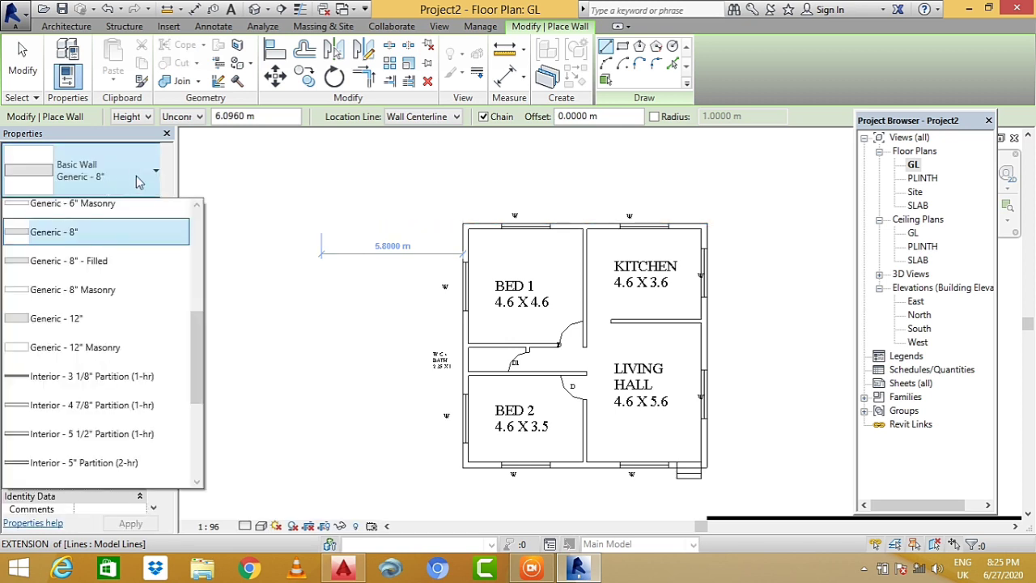
- Choose the Generic - 4" Brick wall type from the Type Selector
scroll(138, 360, down, 3)
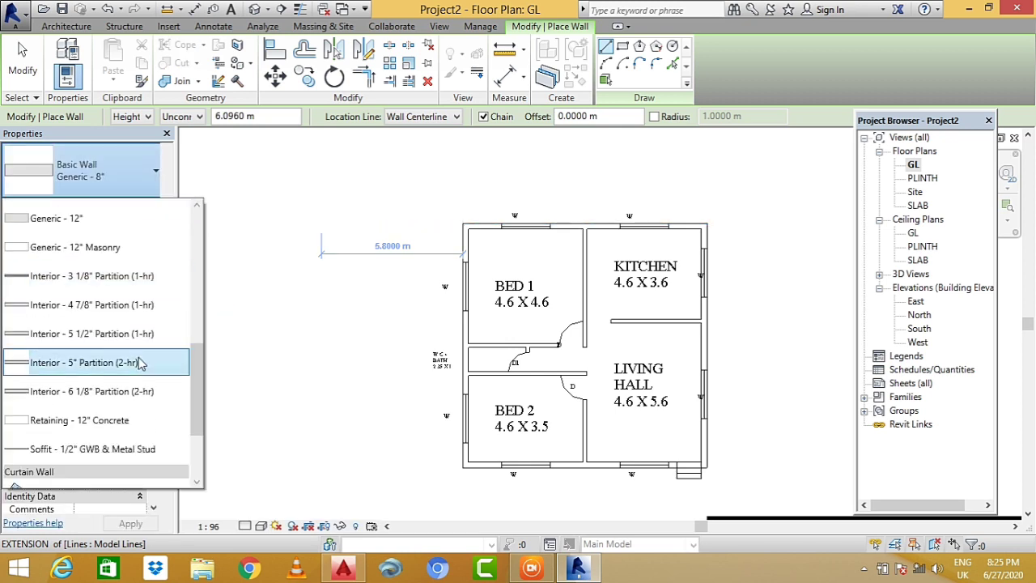
scroll(138, 356, up, 3)
scroll(139, 354, up, 2)
scroll(142, 348, up, 3)
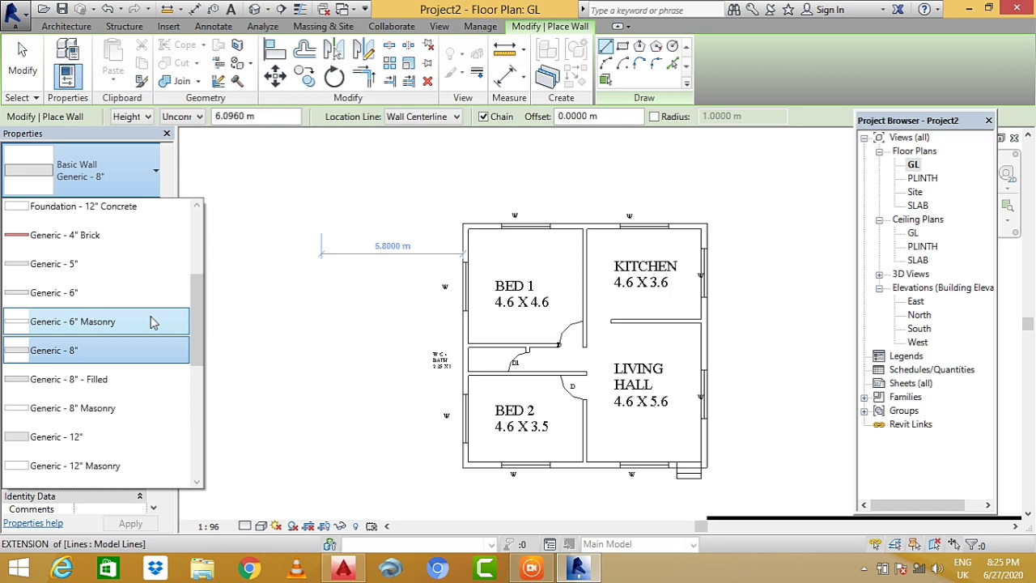
click(106, 235)
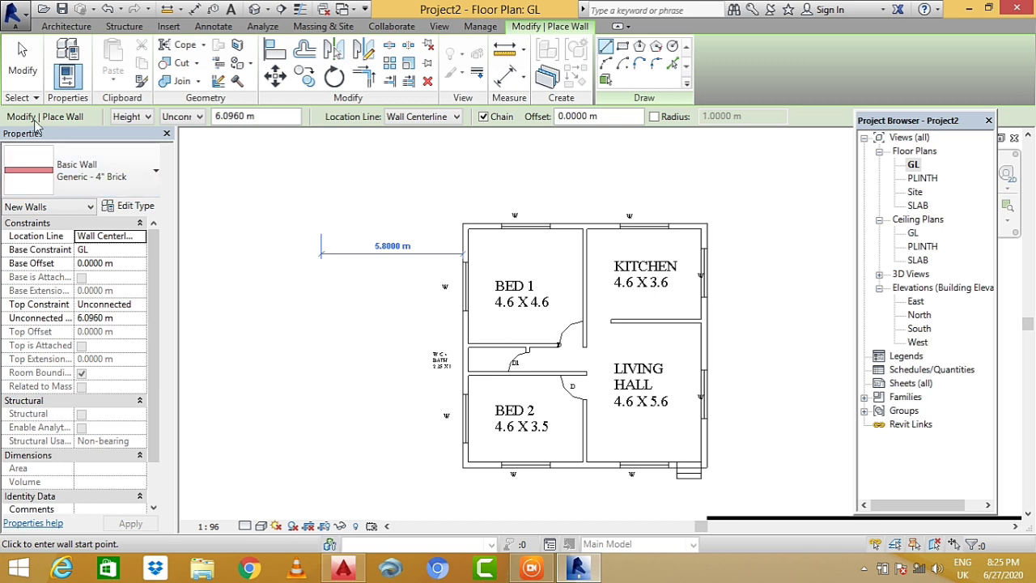
- Set the wall Height constraint in the options bar to the PLINTH level
click(133, 119)
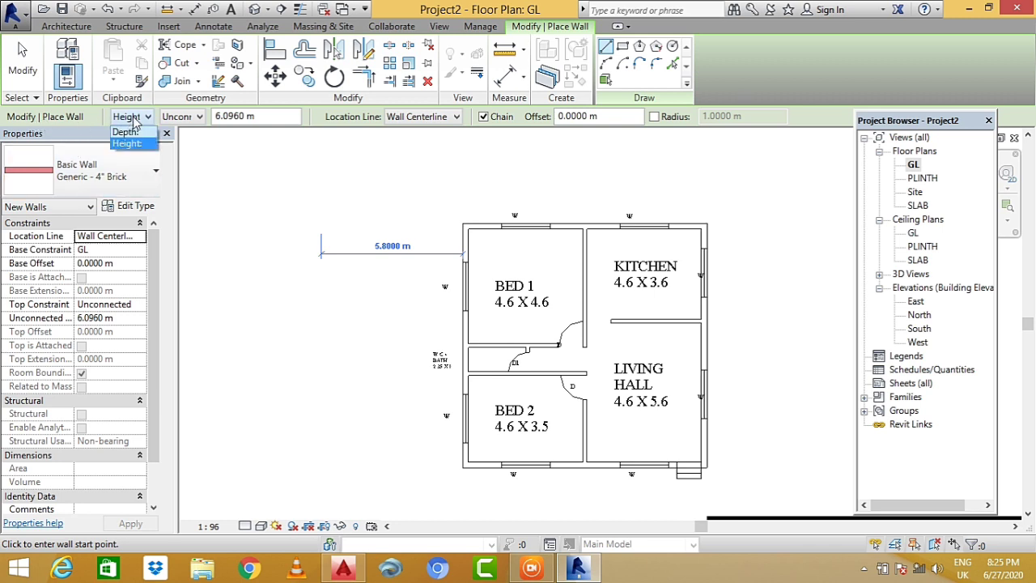
key(Escape)
key(Escape)
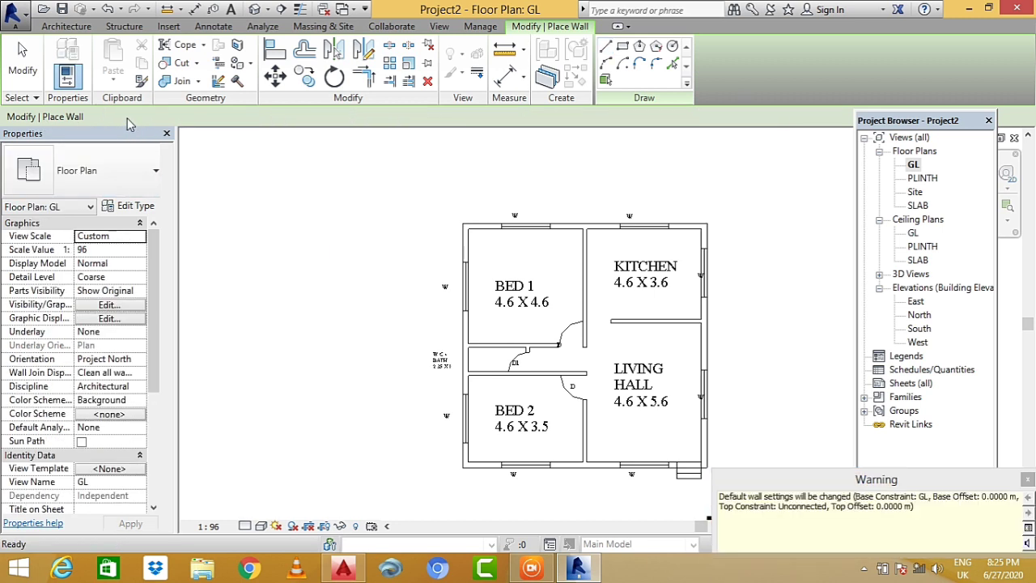
click(186, 117)
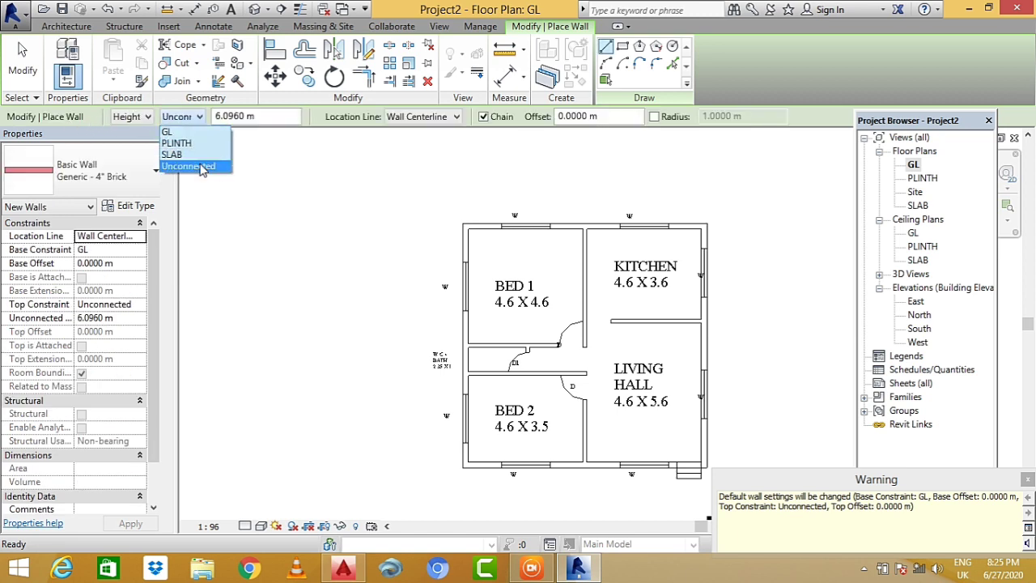
click(1027, 480)
click(1026, 480)
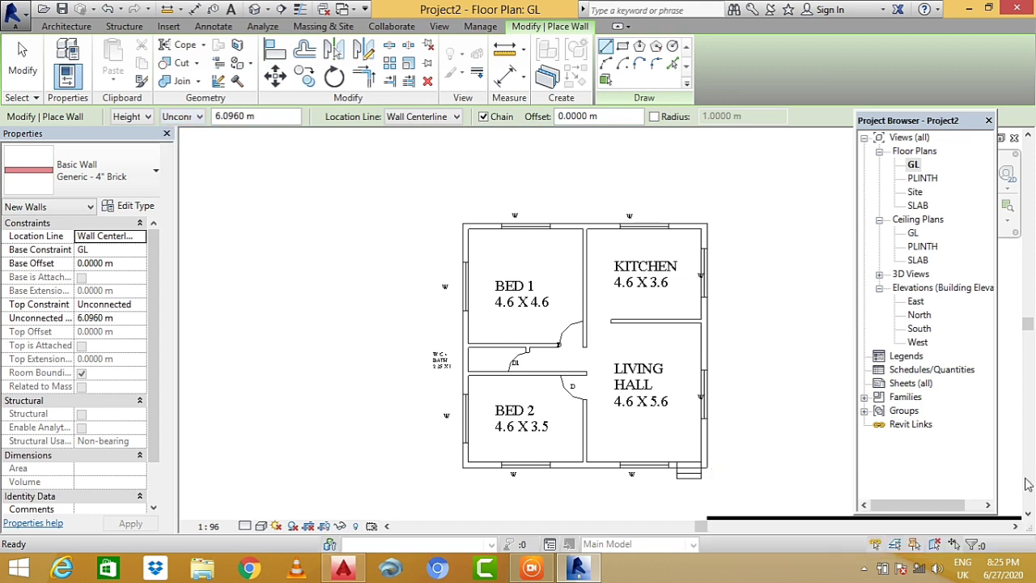
click(191, 118)
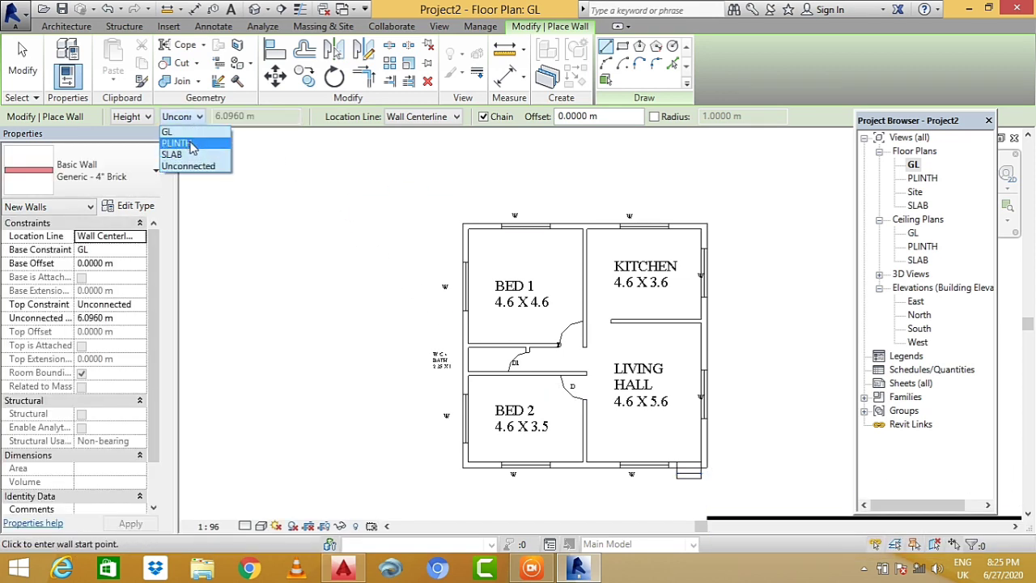
click(191, 144)
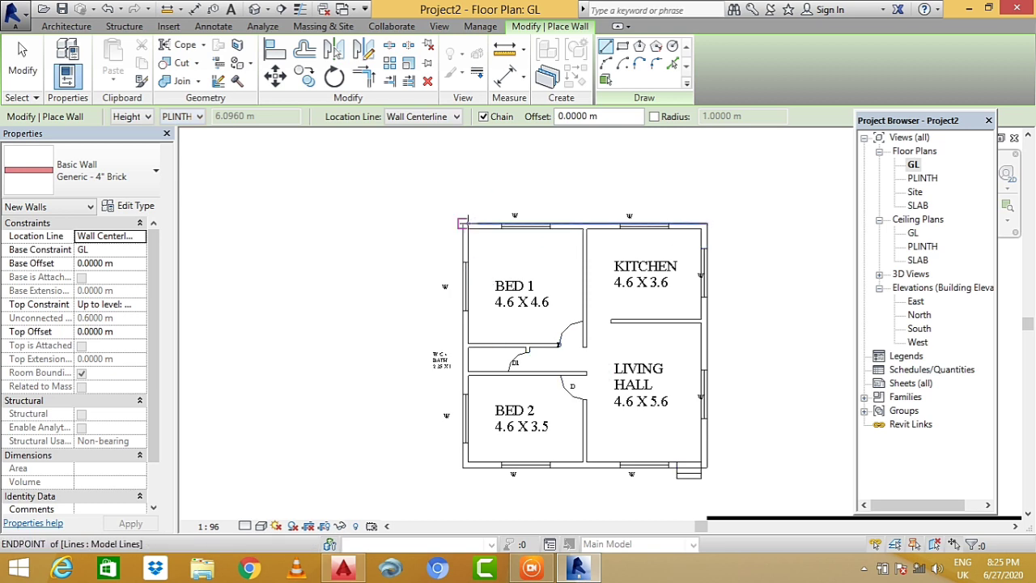
click(187, 118)
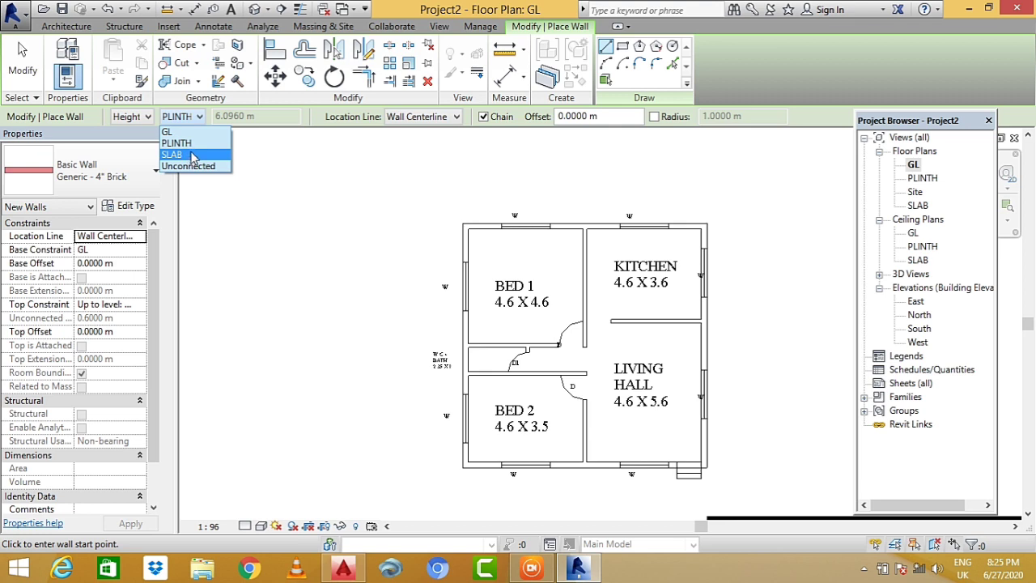
click(201, 117)
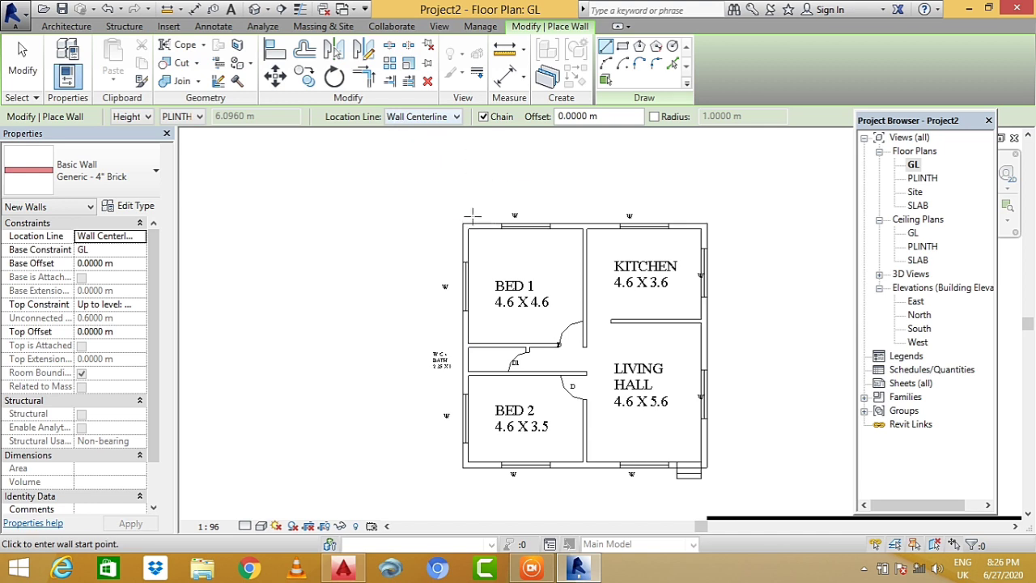
- Zoom into the plan's top-left corner and start a brick wall there, keeping BED 1 in view
scroll(469, 217, up, 1)
scroll(464, 223, up, 1)
scroll(459, 229, up, 1)
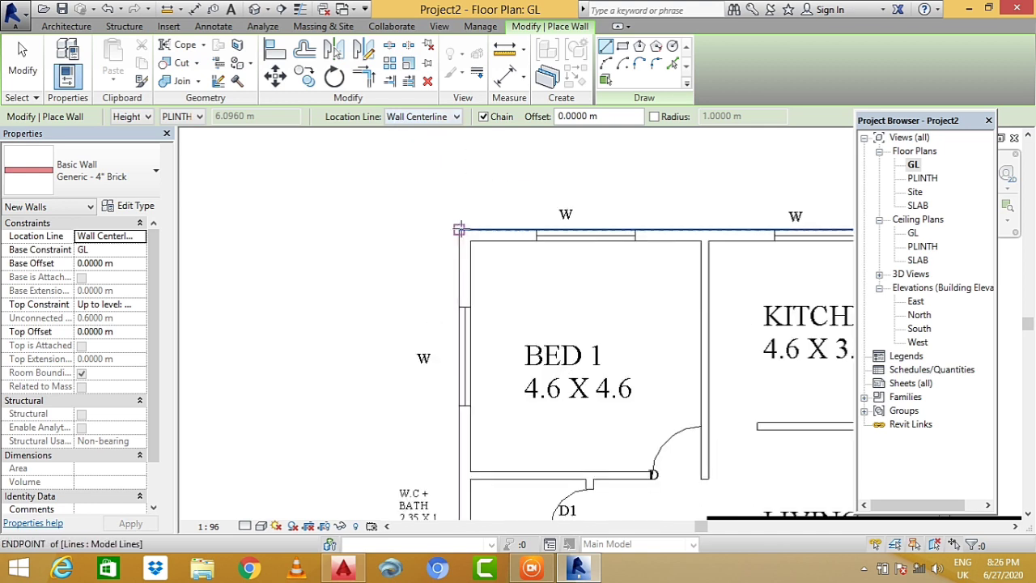
click(459, 229)
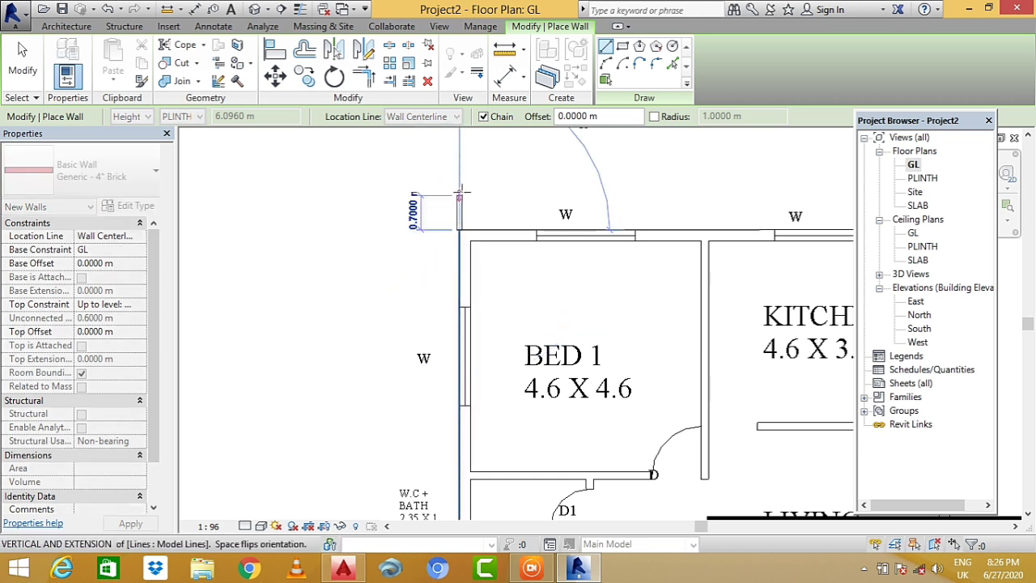
scroll(459, 180, up, 1)
scroll(458, 182, up, 1)
scroll(460, 190, up, 1)
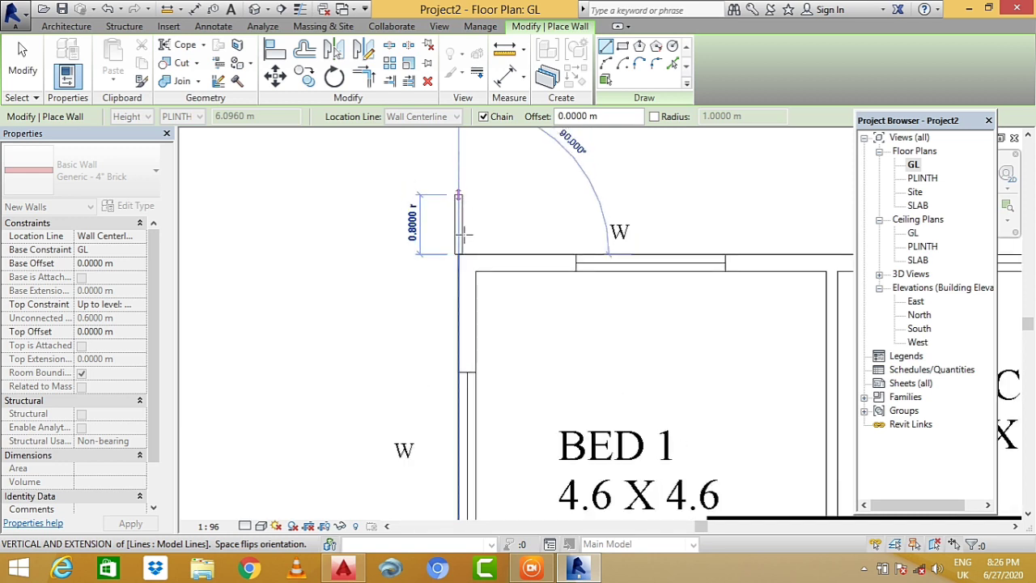
scroll(462, 203, down, 1)
scroll(465, 206, down, 1)
scroll(465, 206, up, 1)
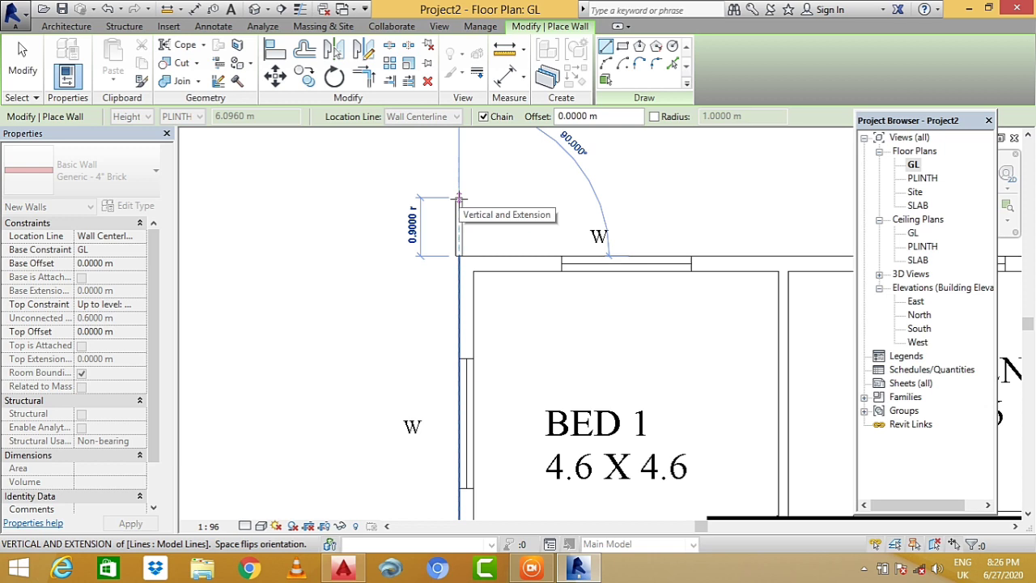
scroll(459, 200, up, 1)
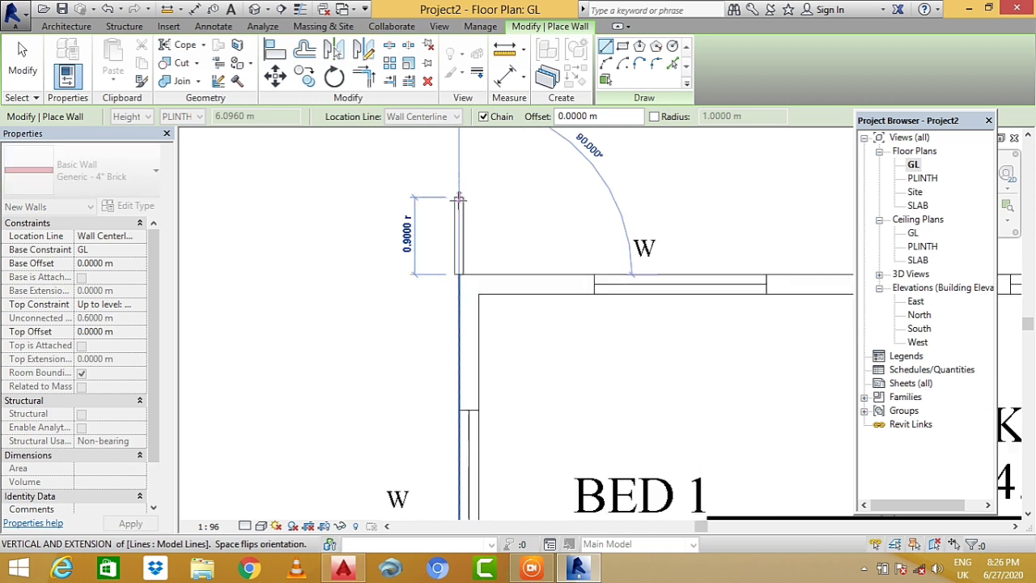
scroll(459, 200, up, 1)
scroll(459, 201, up, 1)
scroll(459, 200, up, 2)
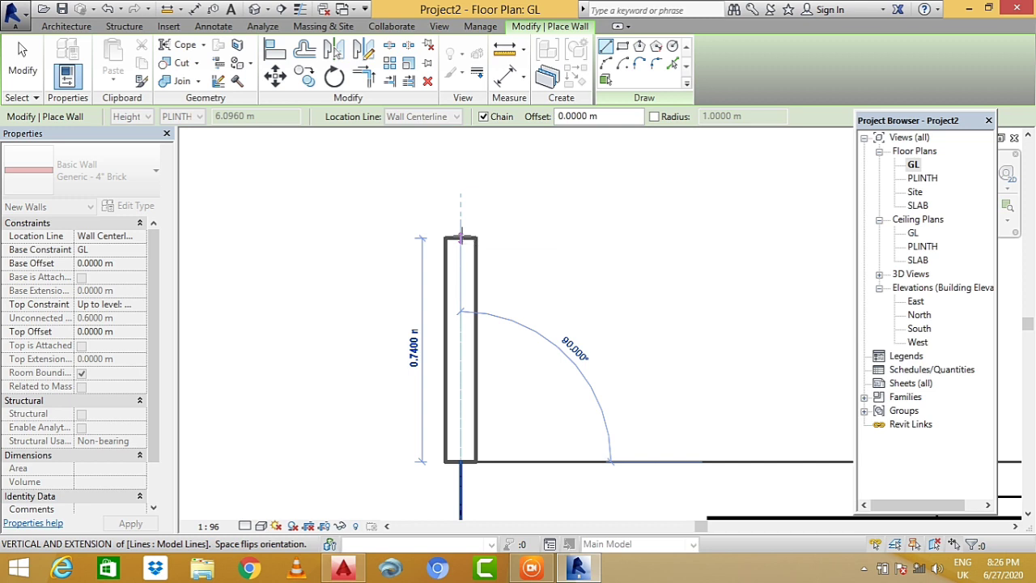
scroll(454, 207, down, 3)
scroll(454, 206, down, 2)
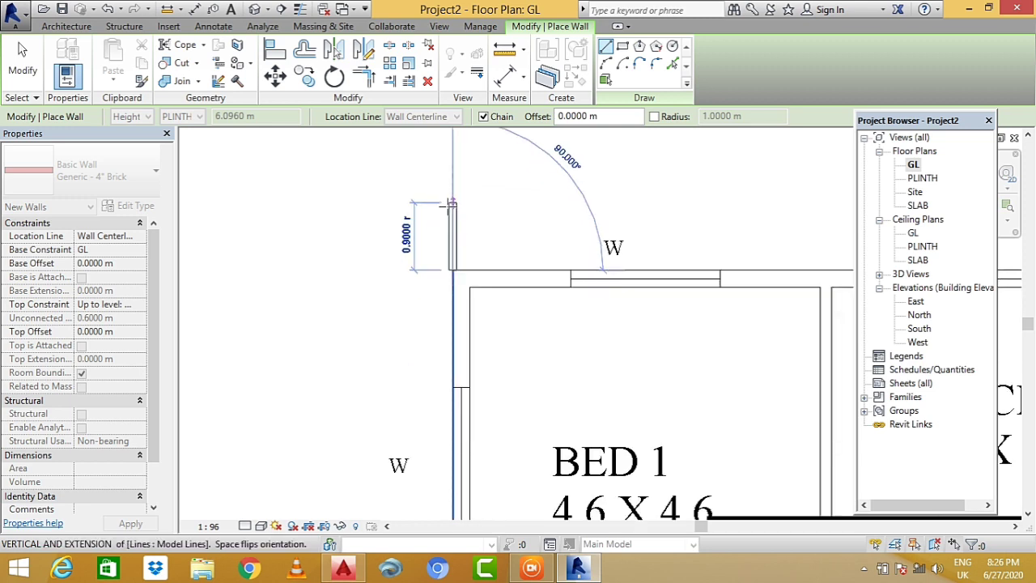
middle_drag(450, 267, 449, 332)
scroll(447, 341, up, 1)
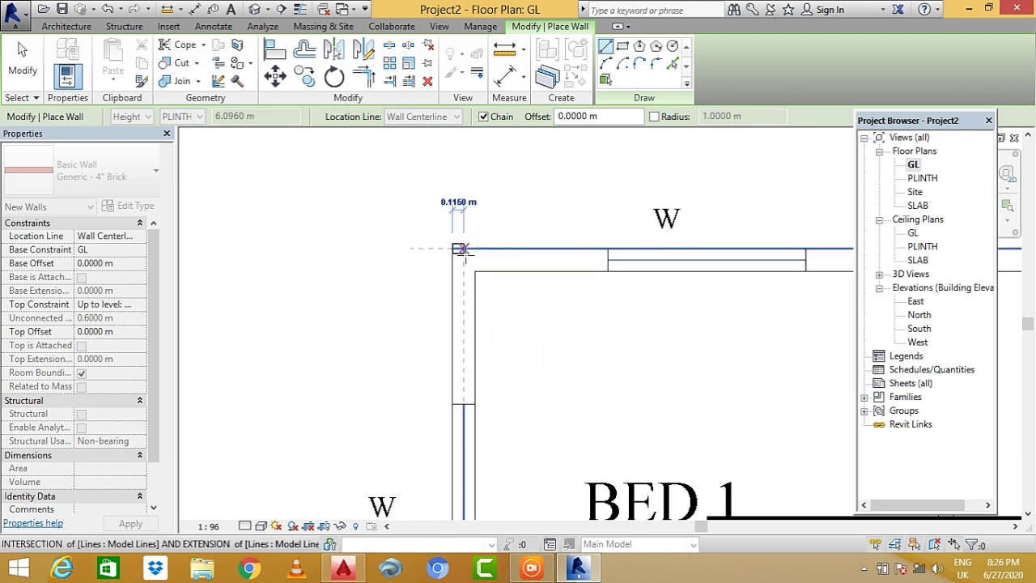
- Cancel that wall and draw a short vertical wall down from the top-left intersection instead
key(Escape)
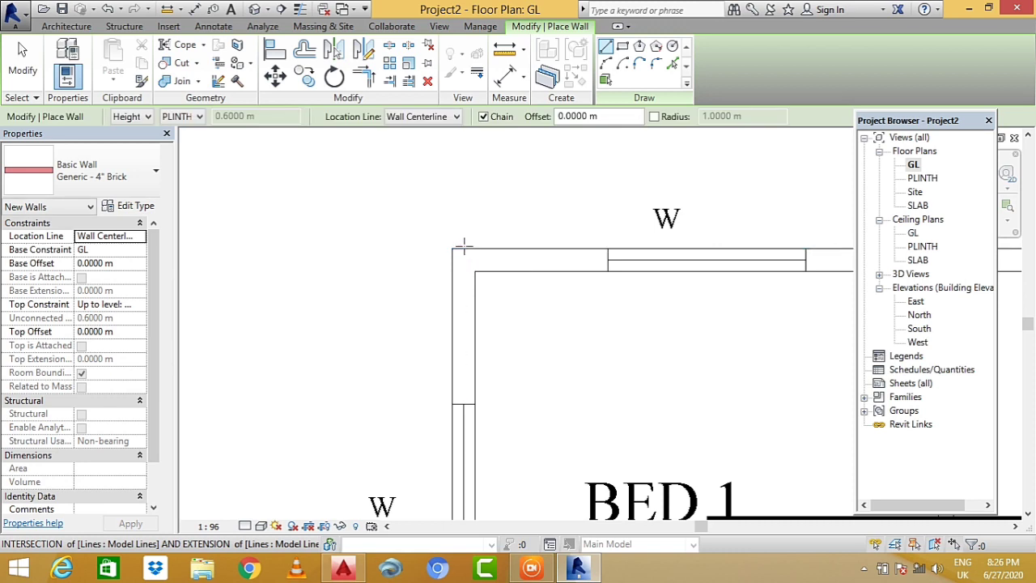
click(463, 248)
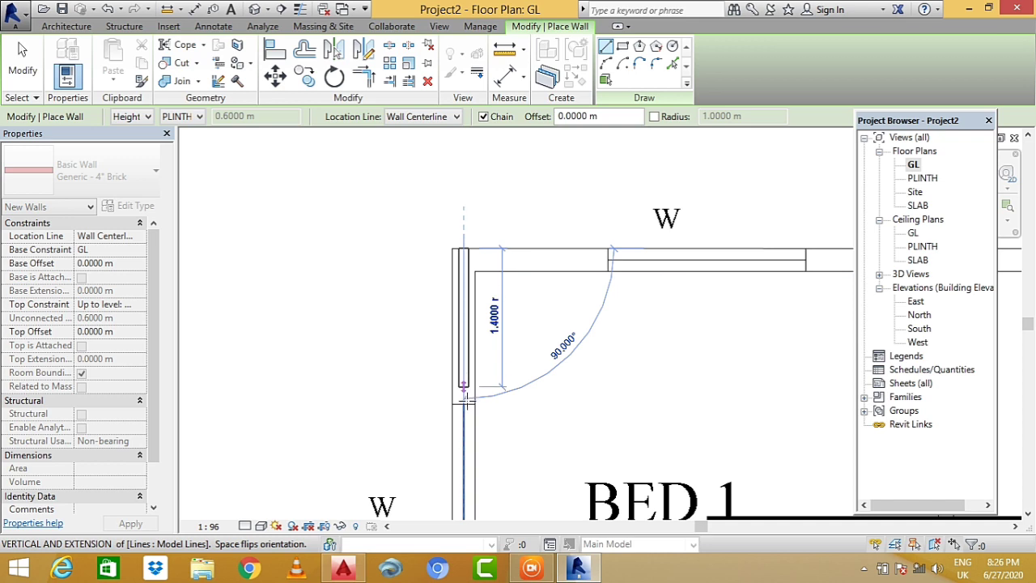
click(464, 403)
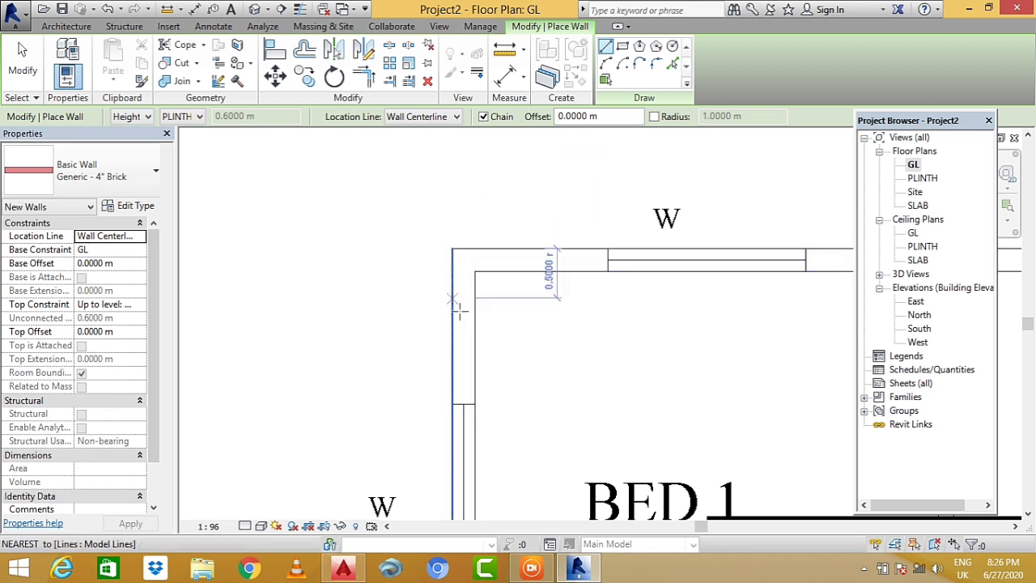
click(415, 118)
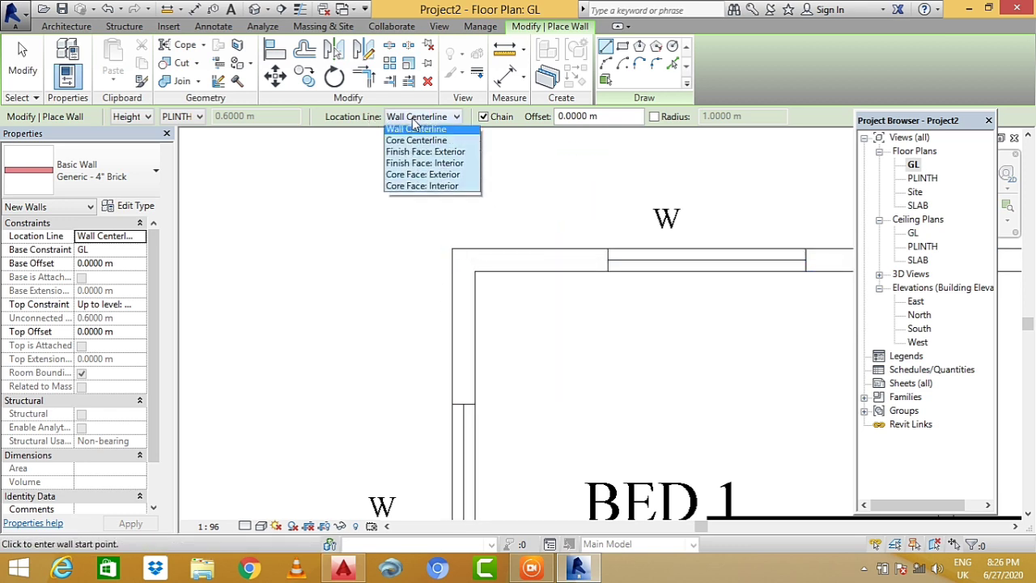
- Set the wall Location Line to Finish Face: Interior, then cancel a trial wall at the corner
click(466, 166)
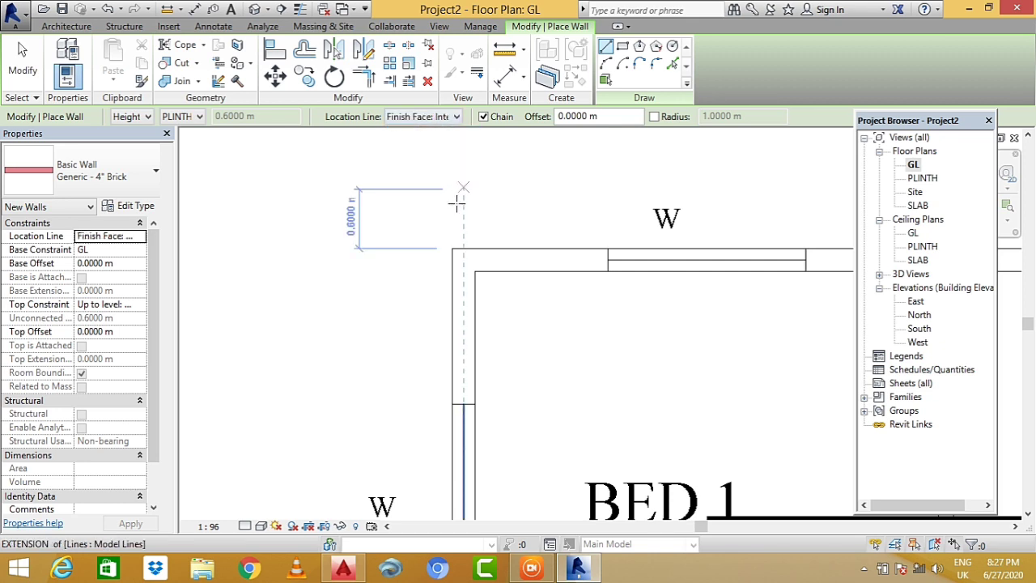
click(452, 248)
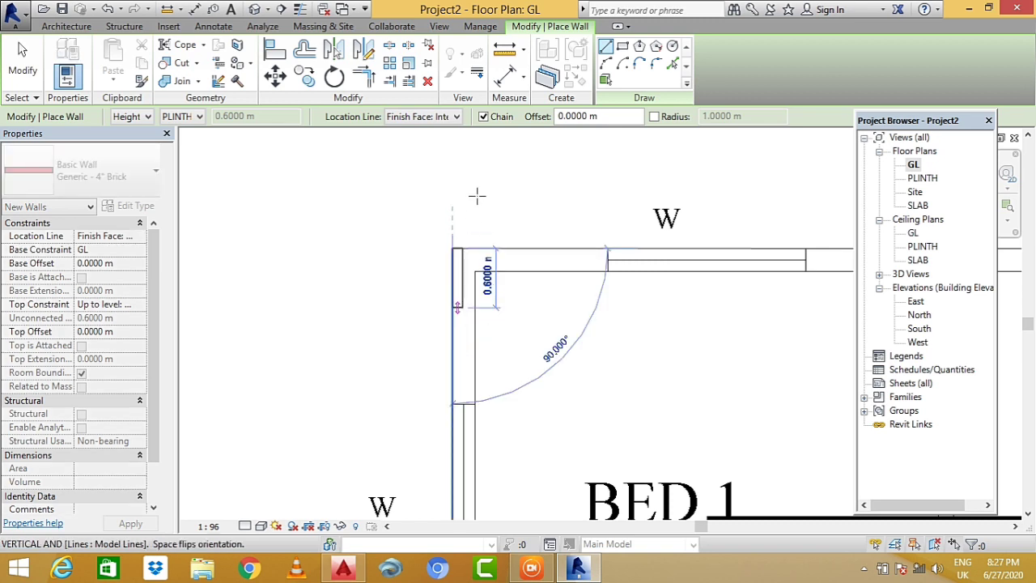
scroll(460, 194, up, 1)
scroll(460, 174, up, 1)
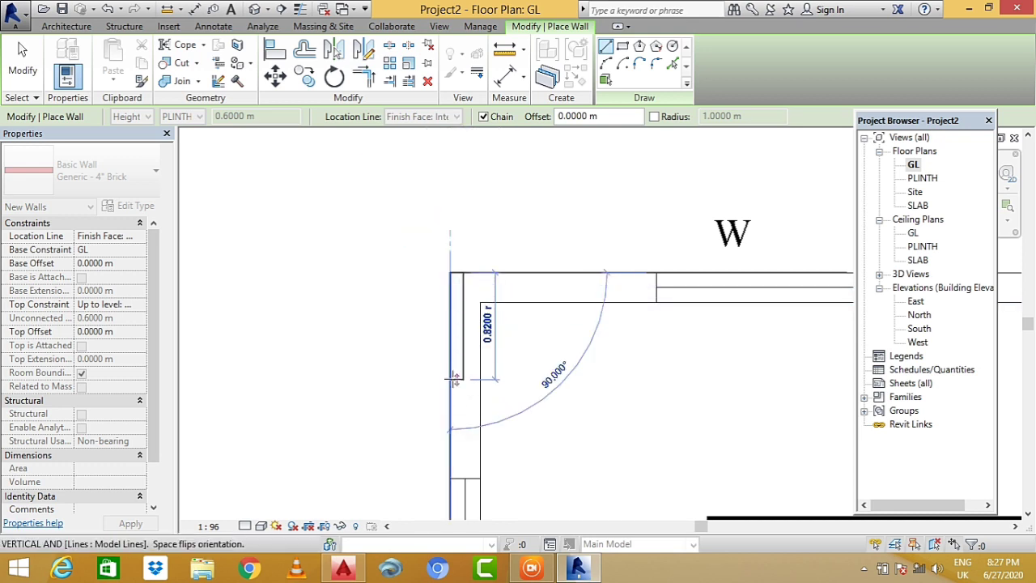
key(Escape)
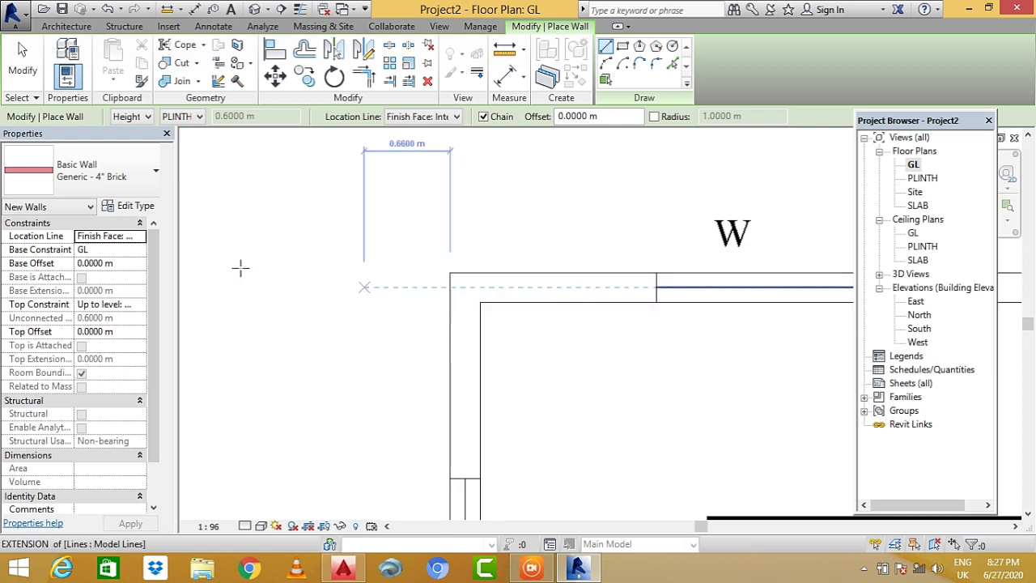
- Check a distance on the plan in AutoCAD, then return to the Revit floor plan
click(343, 569)
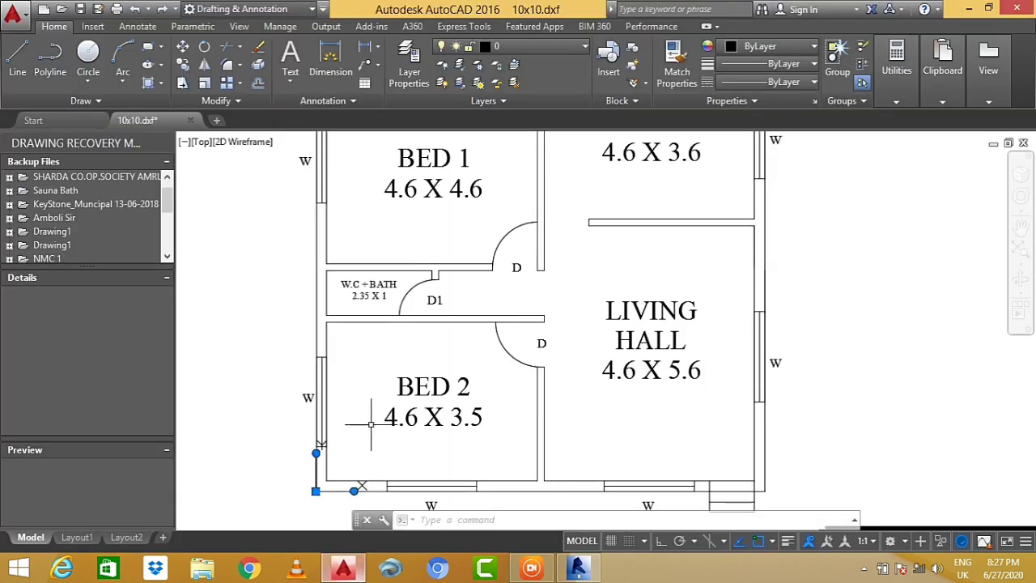
key(Return)
click(328, 326)
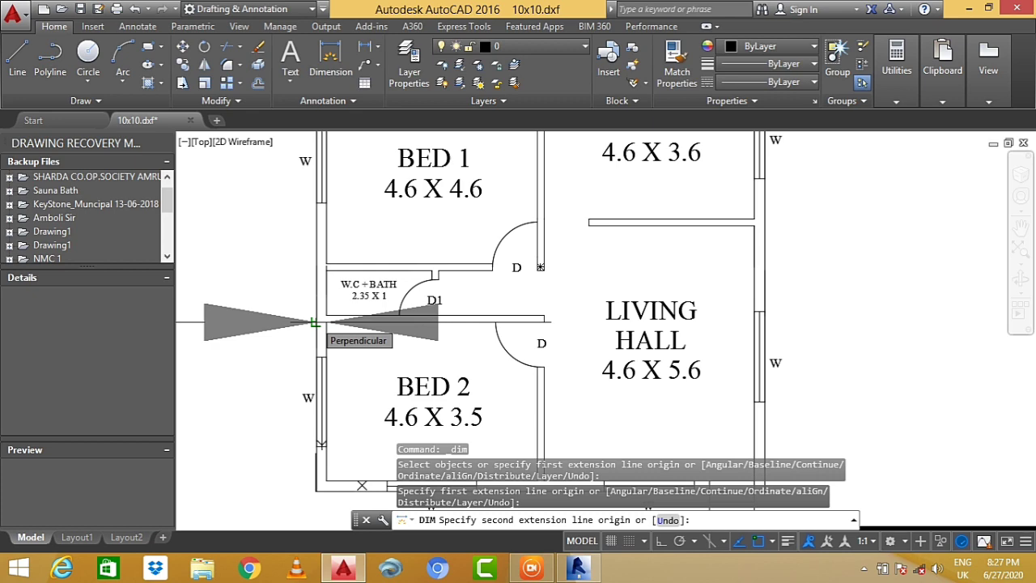
key(Escape)
click(577, 568)
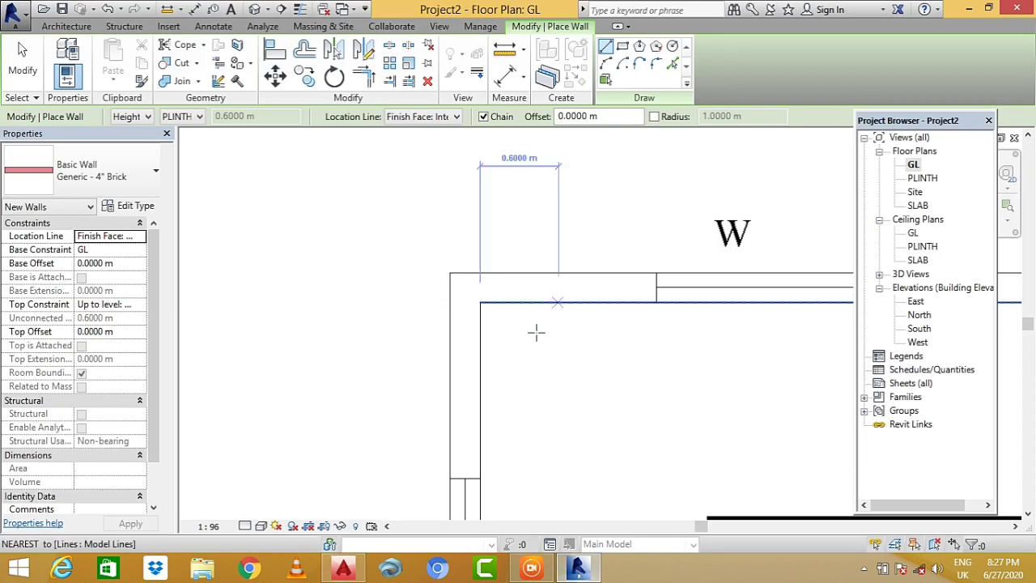
- Open Type Properties for Generic - 4" Brick with its preview shown, then resize and reposition the dialog
scroll(488, 254, down, 1)
scroll(518, 324, down, 1)
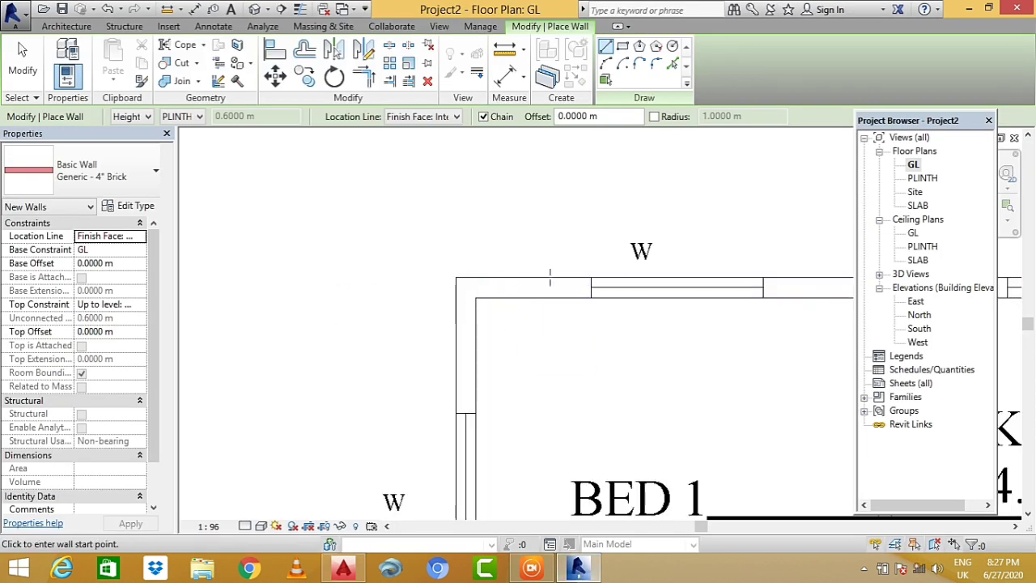
scroll(542, 325, up, 1)
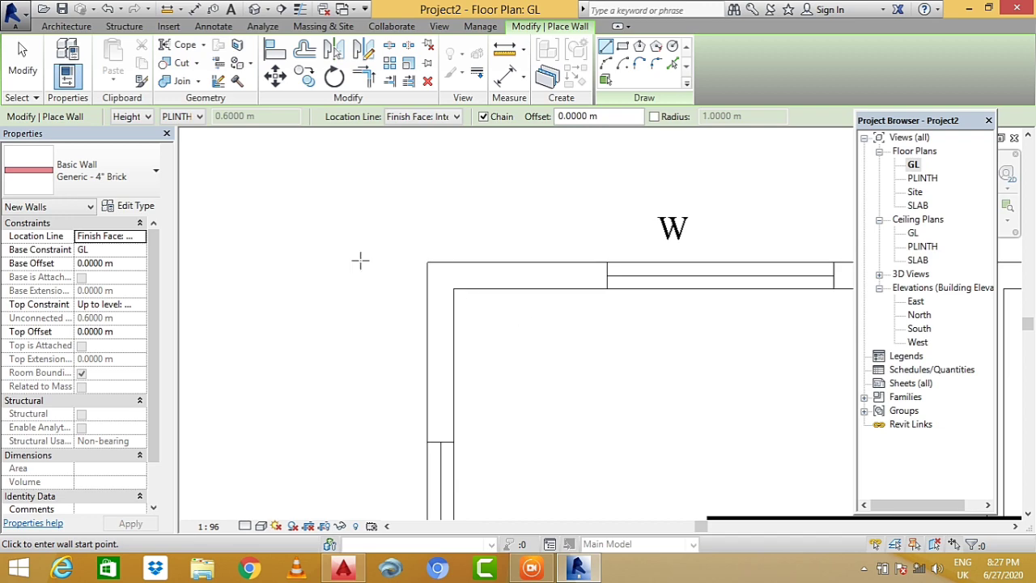
click(134, 207)
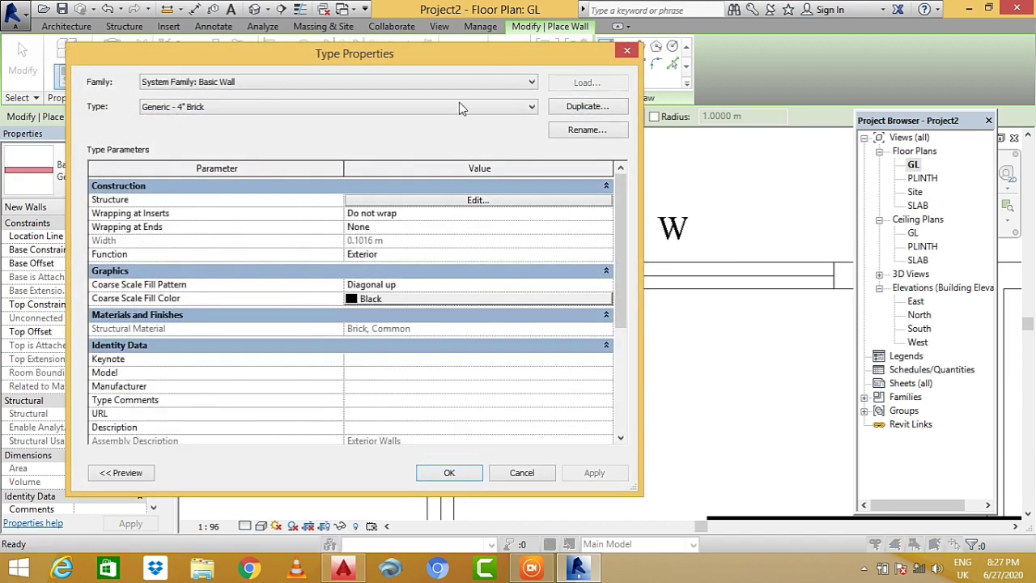
click(129, 473)
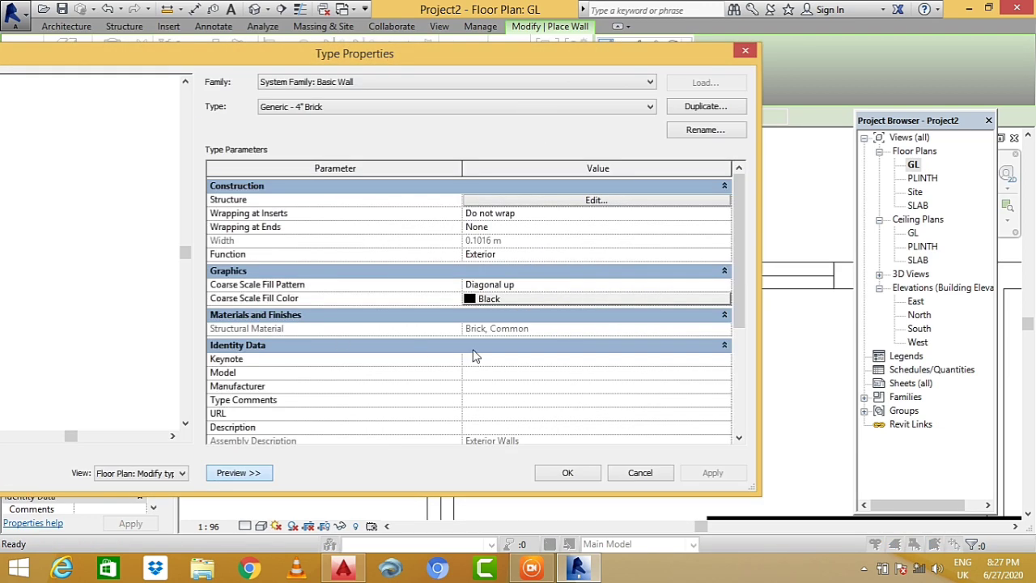
drag(764, 325, 527, 325)
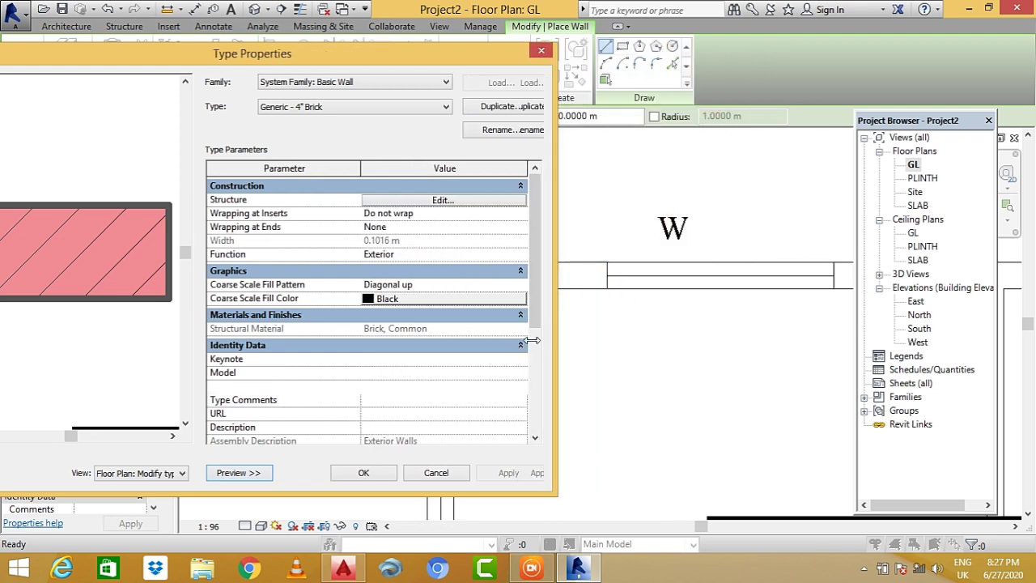
drag(312, 61, 514, 64)
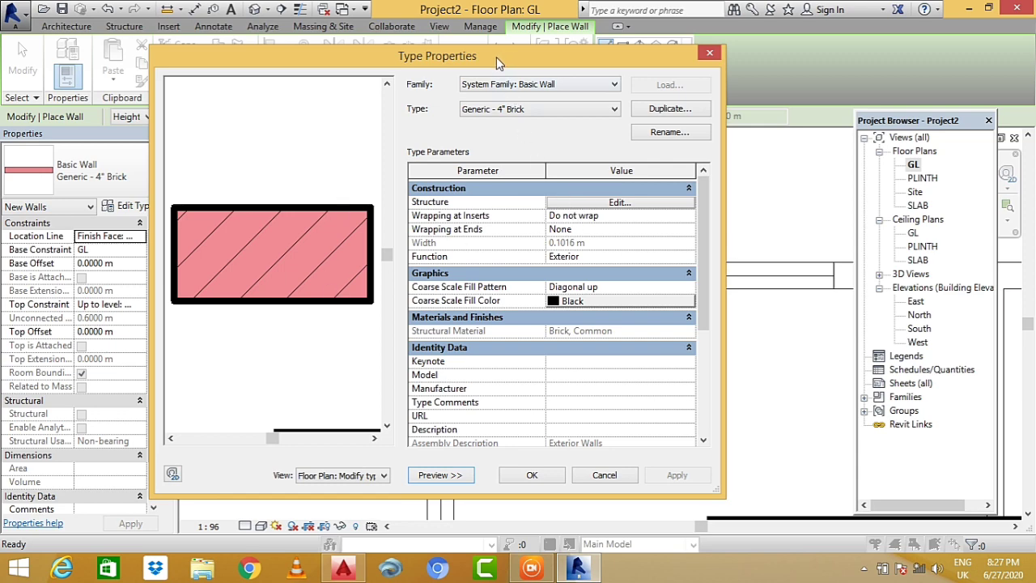
drag(499, 63, 419, 67)
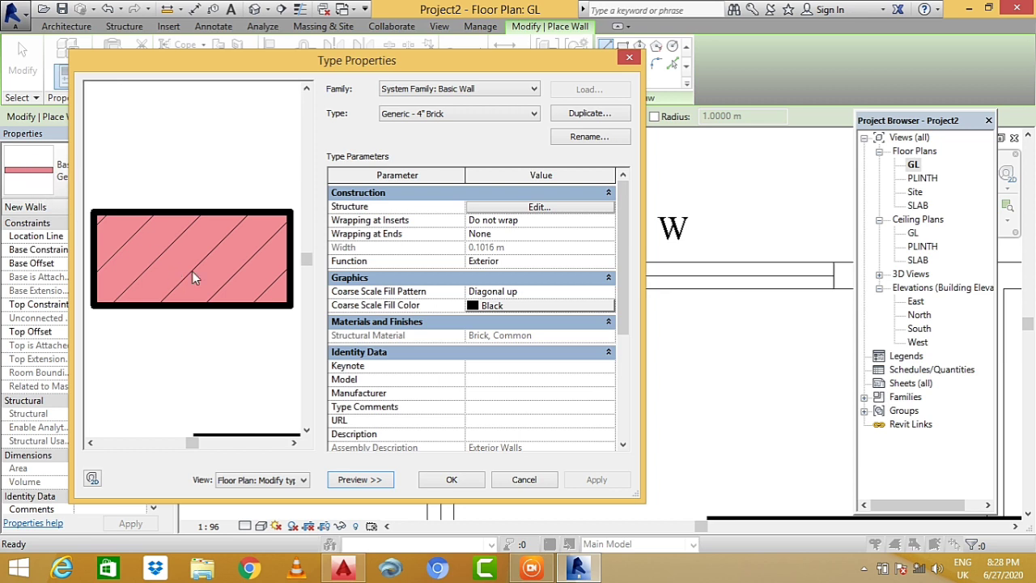
- Duplicate the brick wall type as a new type named Exterior Wall
click(572, 115)
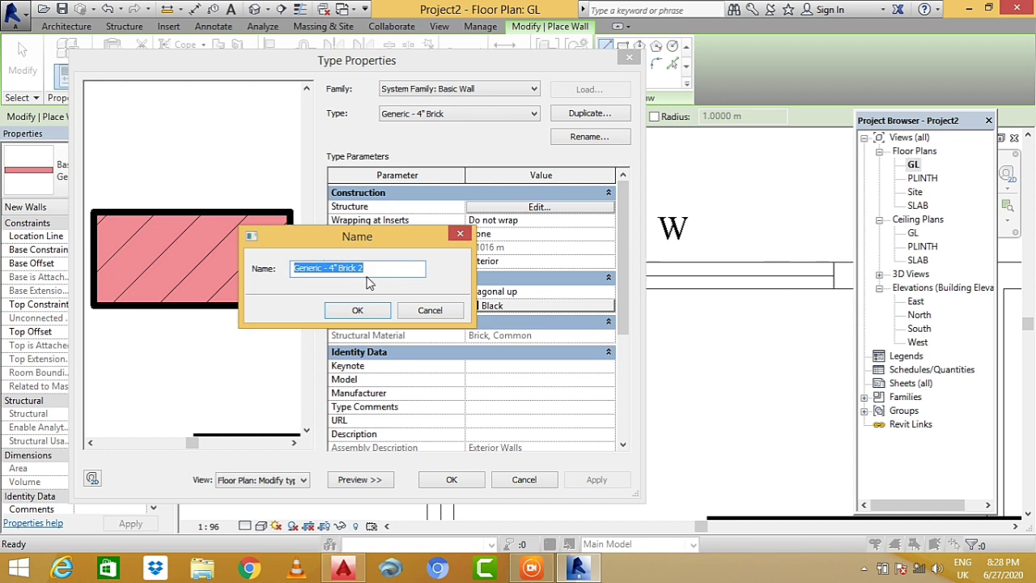
click(410, 311)
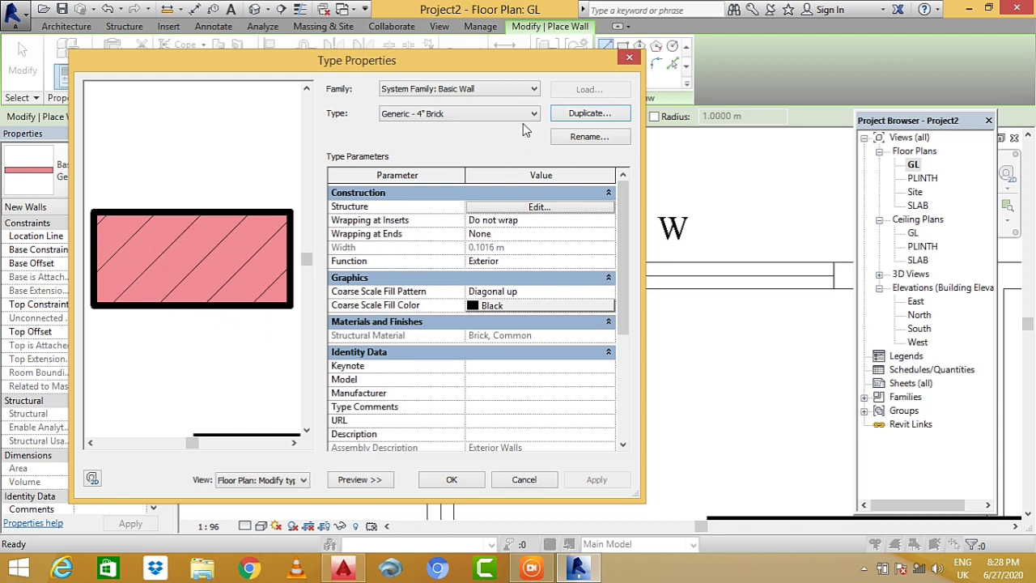
click(578, 118)
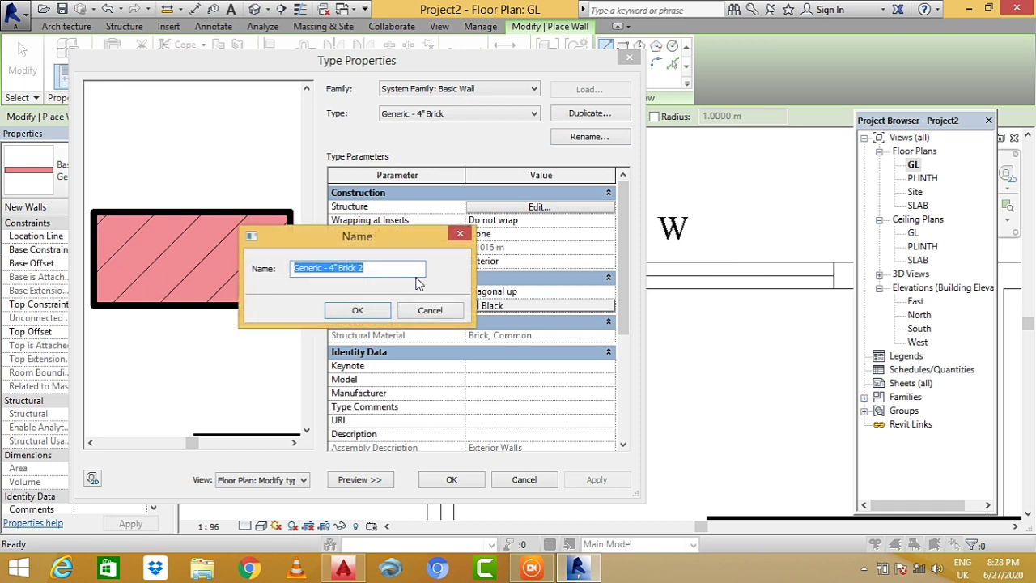
text(Exterior Wall)
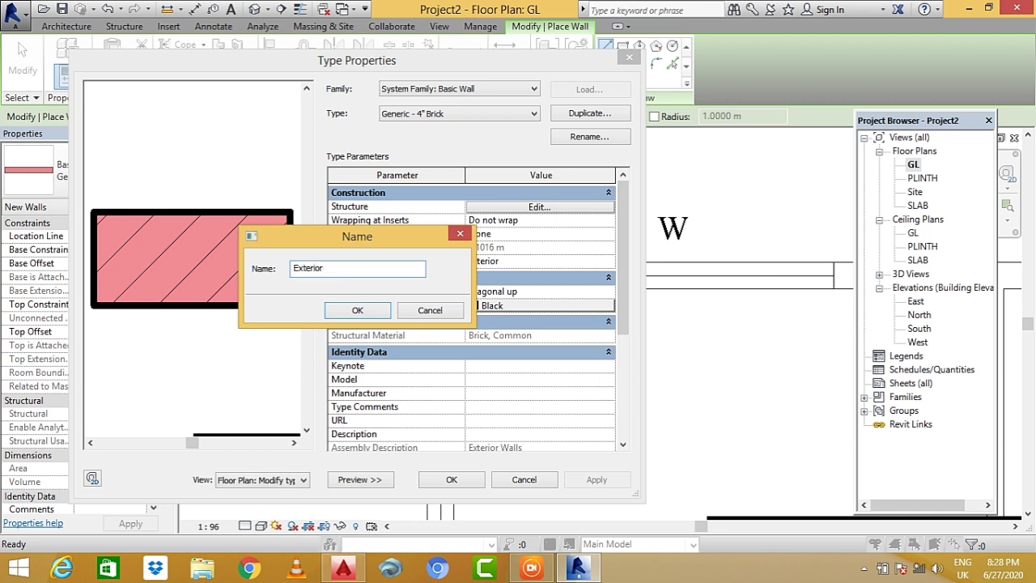
click(382, 314)
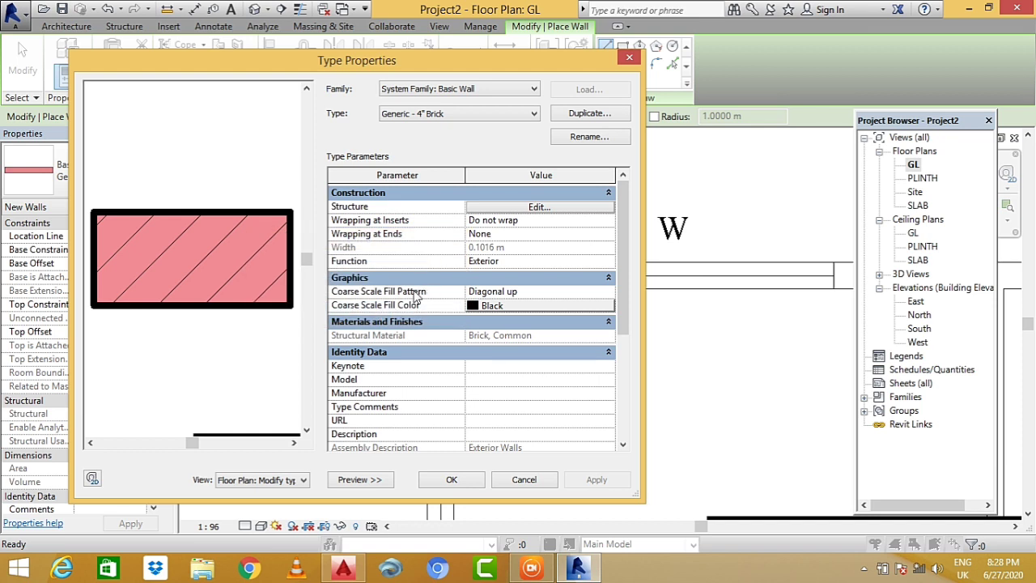
- In the Exterior Wall structure editor, set Sample Height to 0.6 and start editing the brick layer thickness
click(483, 209)
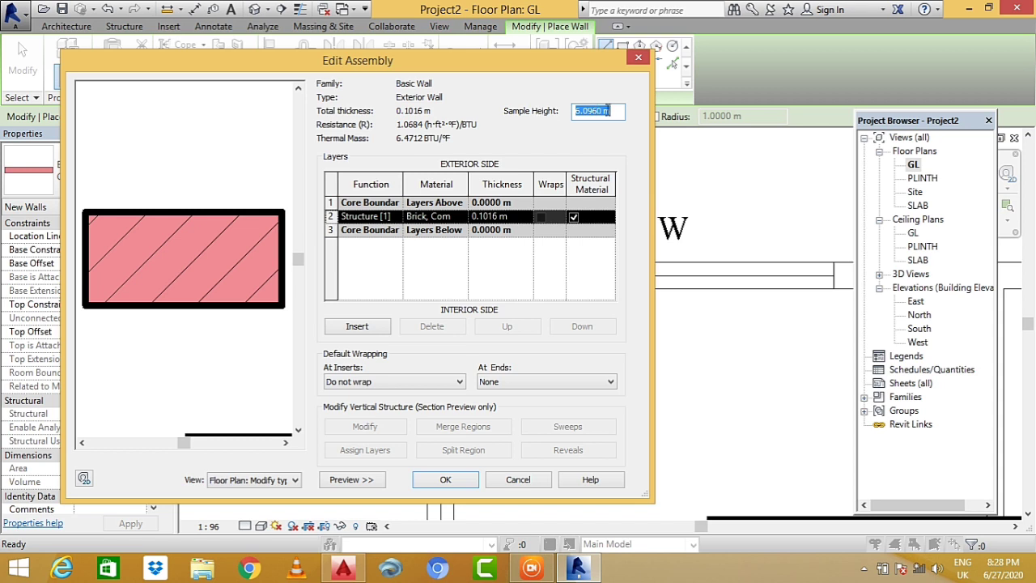
drag(620, 111, 586, 117)
text(3)
key(BackSpace)
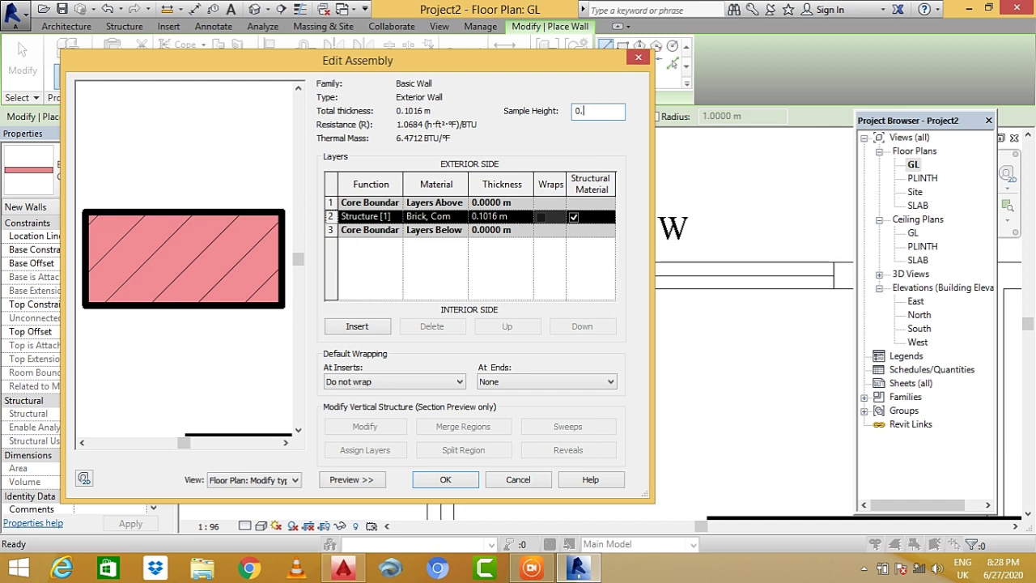
click(249, 187)
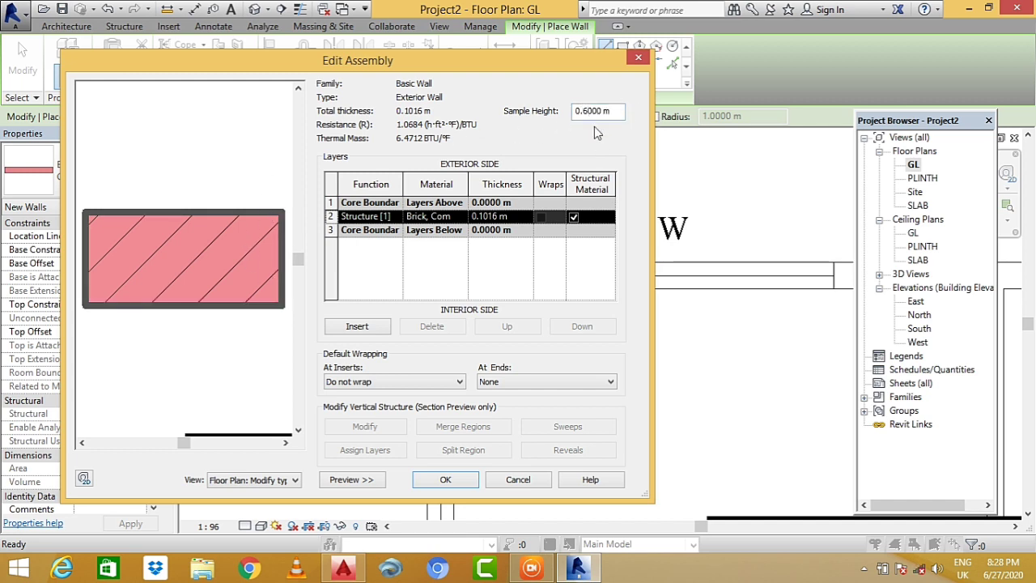
click(506, 219)
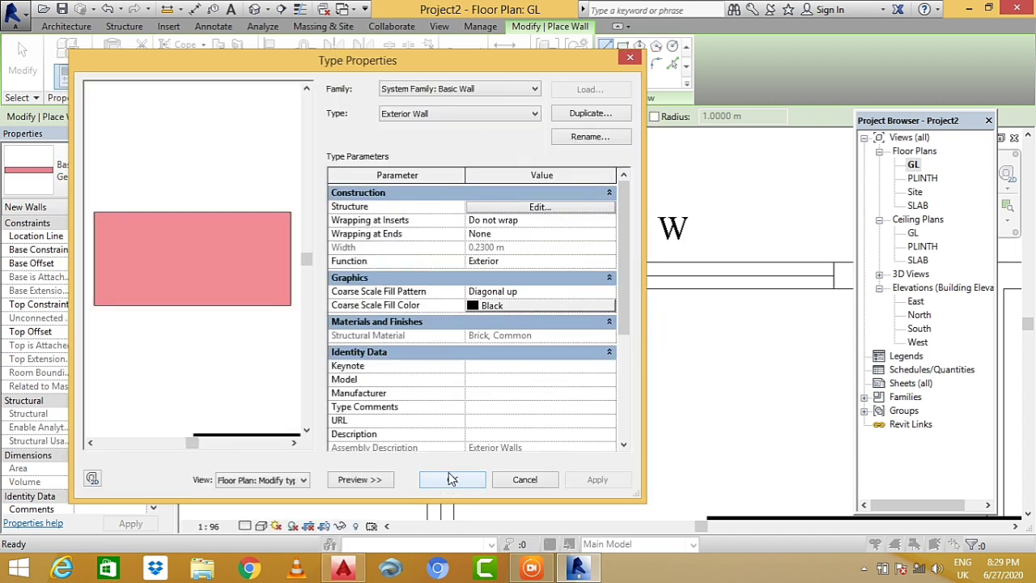
- Confirm the Exterior Wall type and draw the left wall from the top-left to bottom-left corner
click(445, 479)
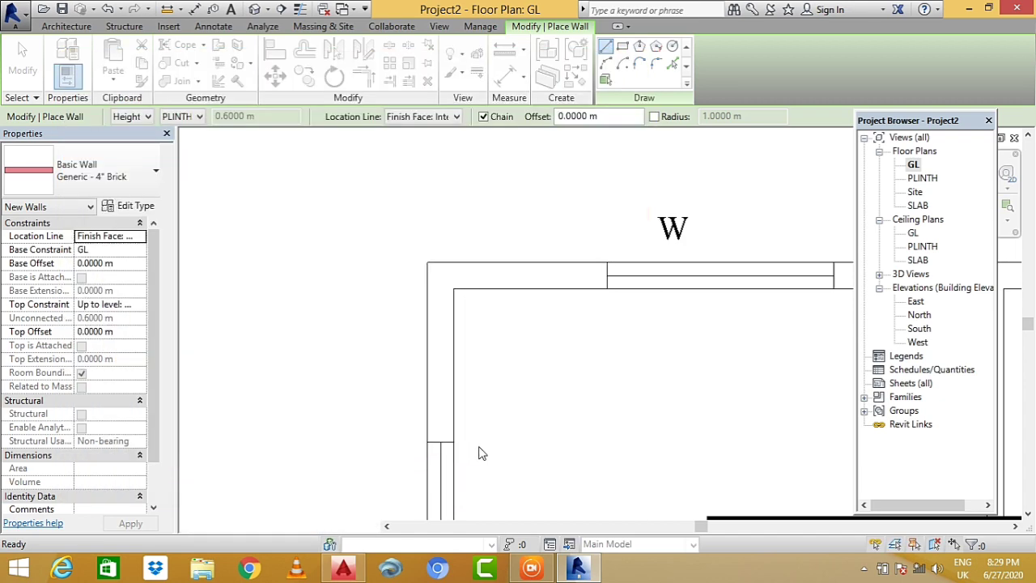
click(427, 263)
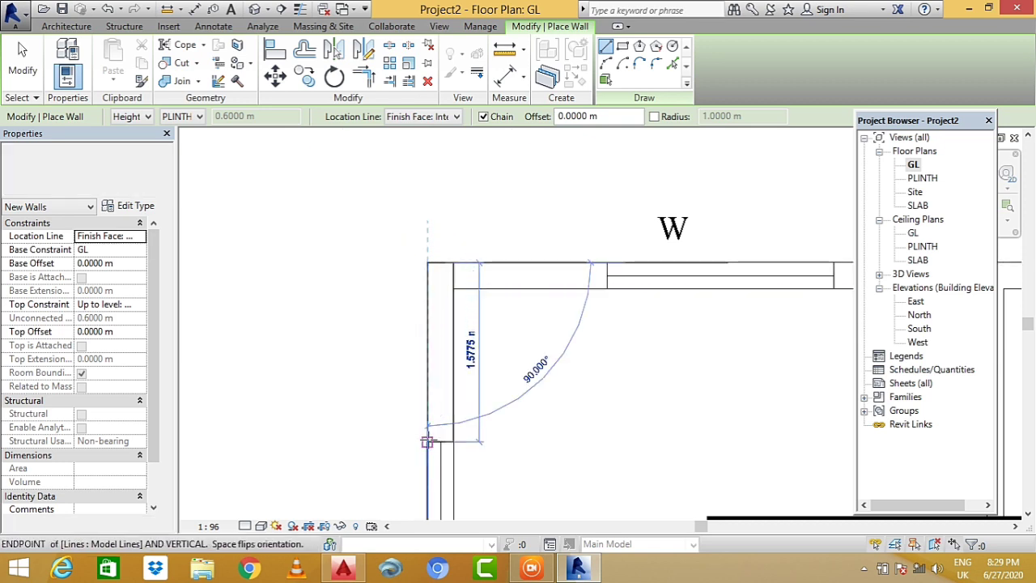
scroll(407, 342, down, 1)
scroll(407, 343, down, 2)
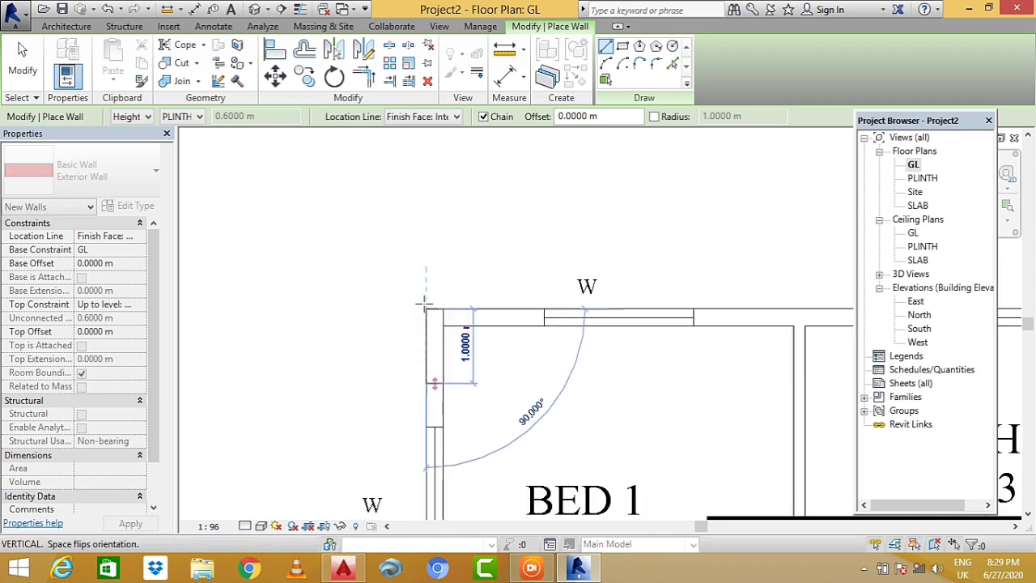
scroll(417, 308, down, 3)
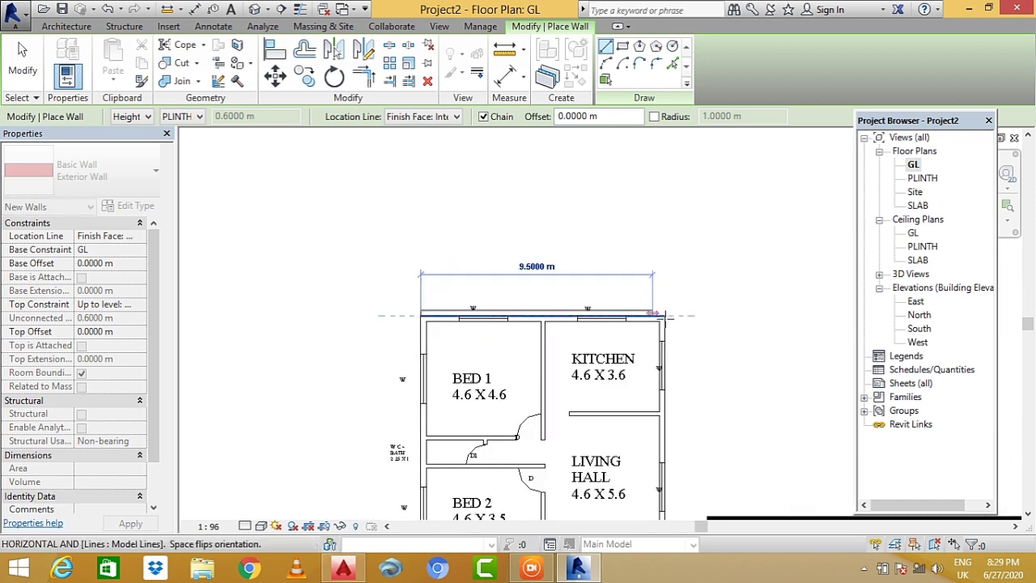
scroll(657, 316, up, 2)
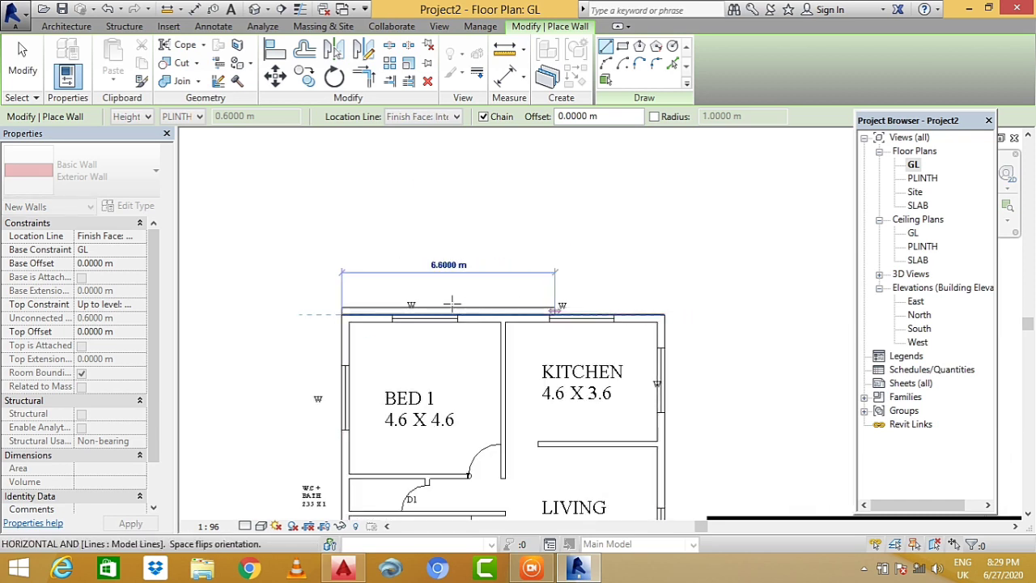
scroll(486, 242, down, 2)
scroll(404, 267, down, 1)
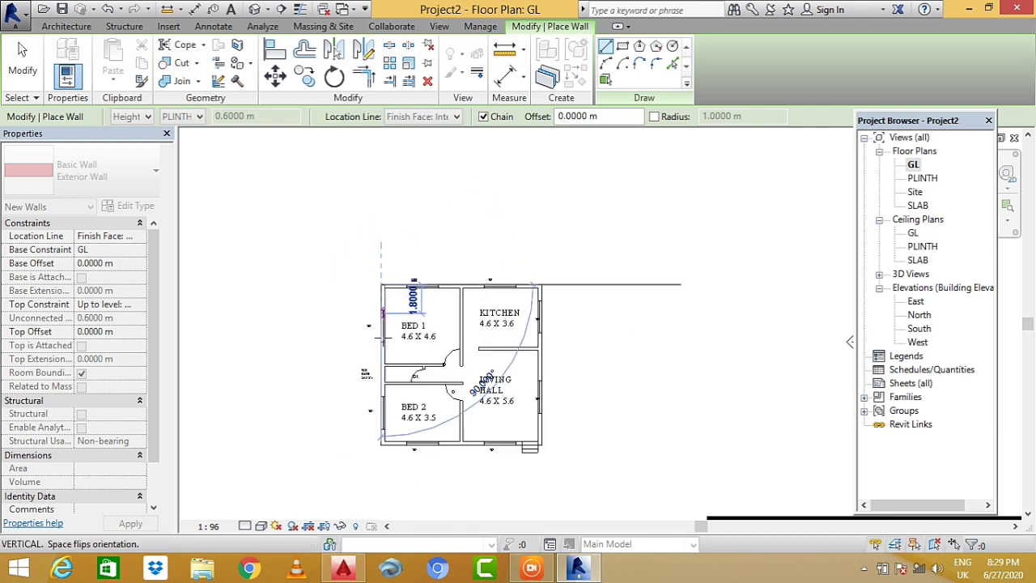
scroll(397, 299, up, 1)
scroll(382, 344, up, 2)
scroll(382, 338, down, 1)
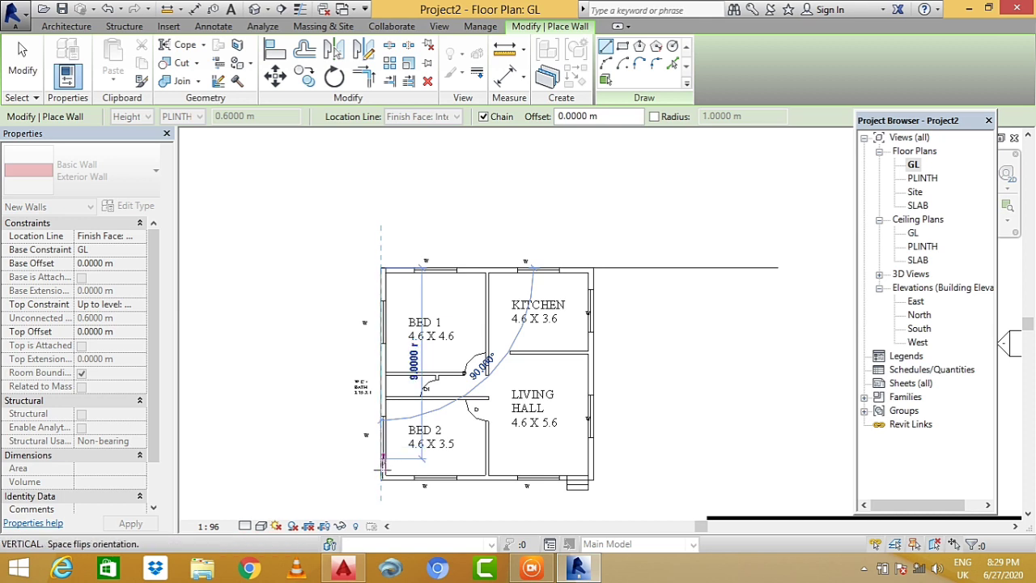
scroll(382, 478, up, 2)
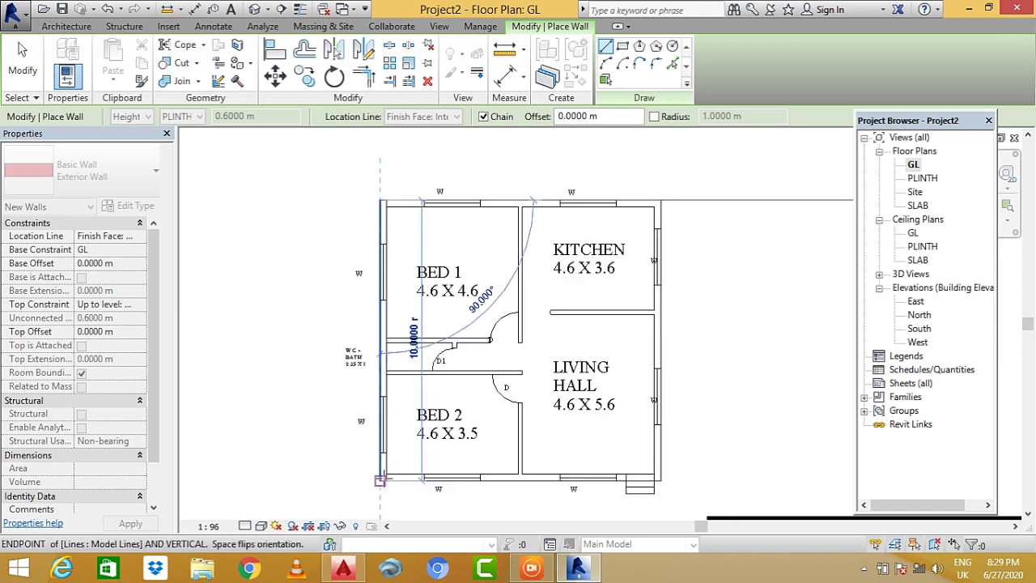
scroll(380, 480, up, 1)
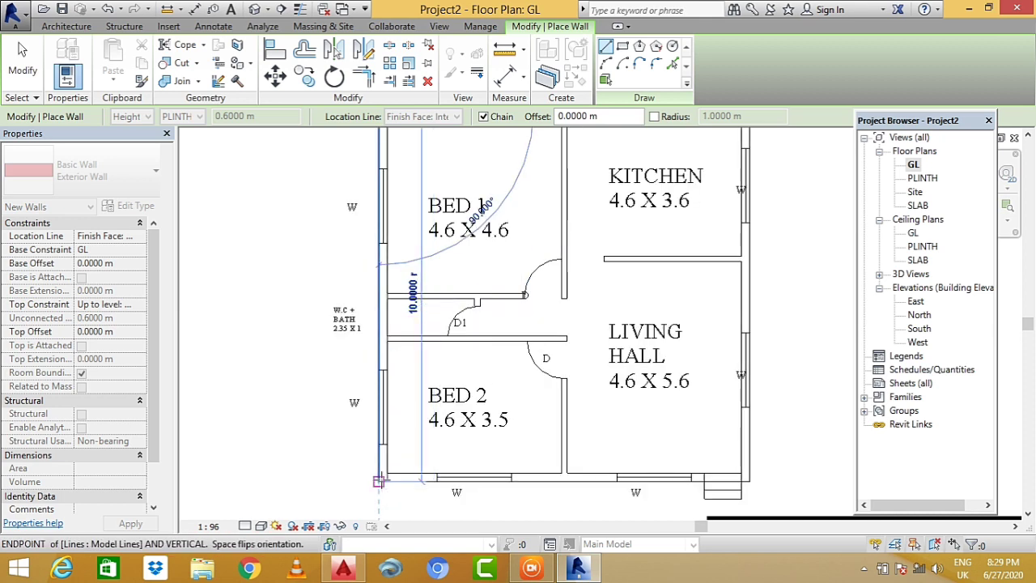
click(379, 480)
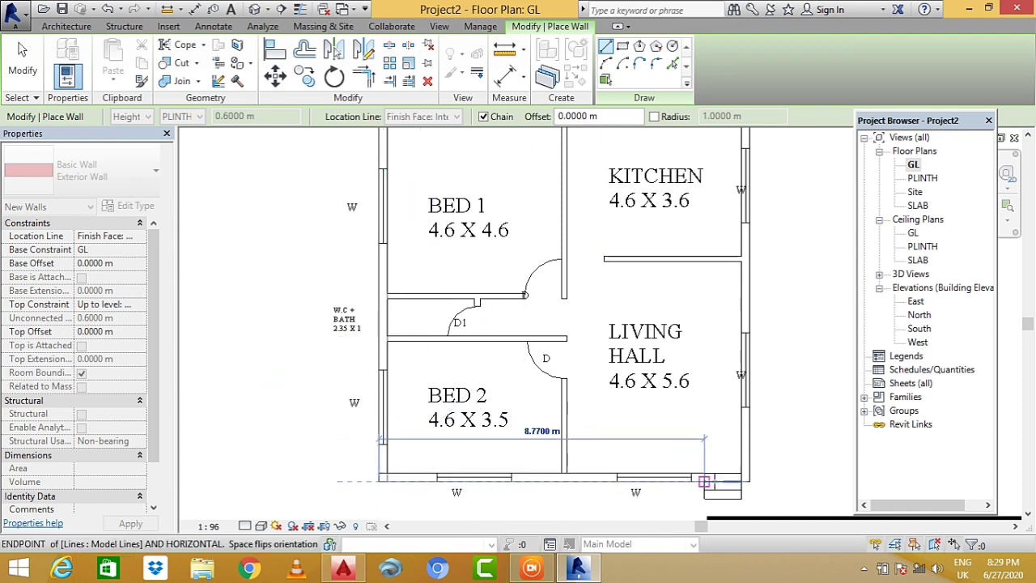
- Chain the bottom, right and top walls to close the rectangle, then exit wall placement
click(750, 481)
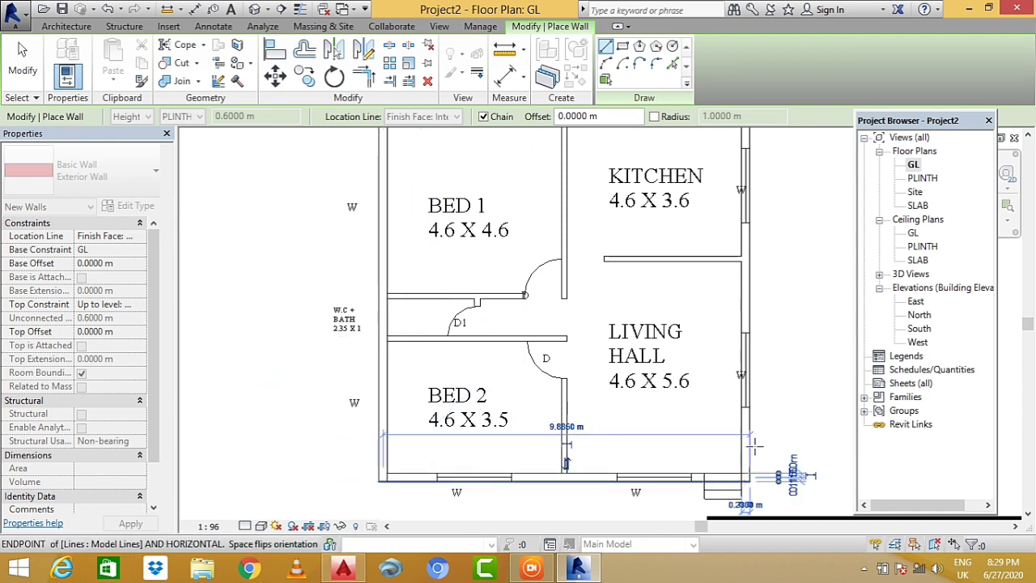
scroll(745, 397, down, 3)
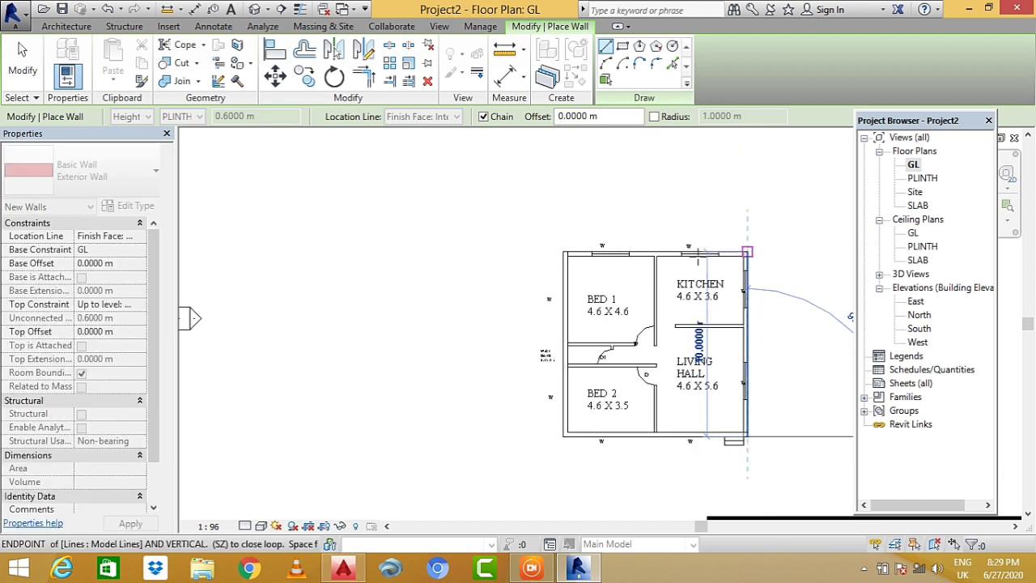
click(746, 251)
click(562, 252)
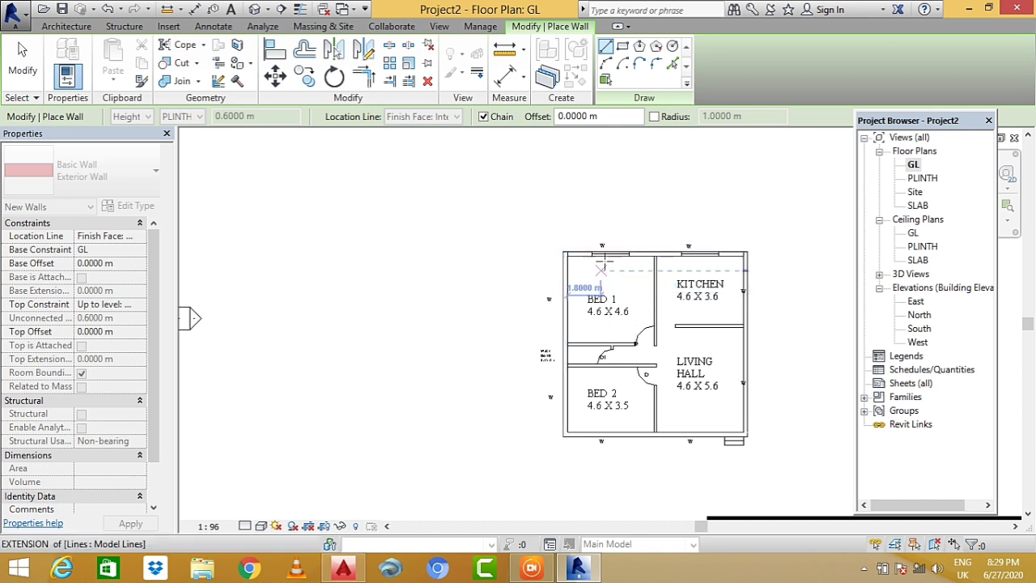
scroll(596, 291, up, 1)
scroll(566, 279, up, 1)
scroll(592, 239, up, 1)
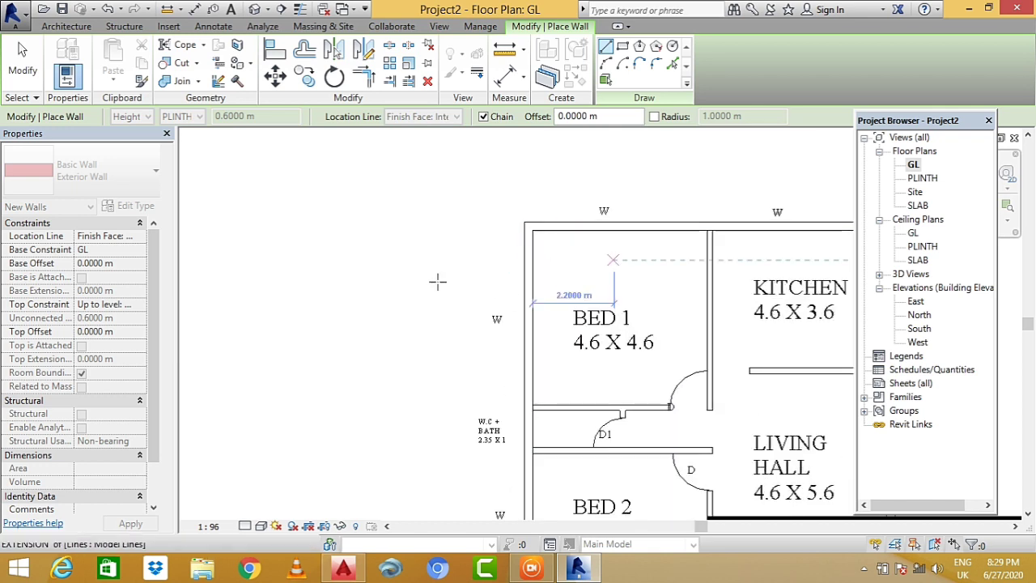
scroll(453, 291, down, 2)
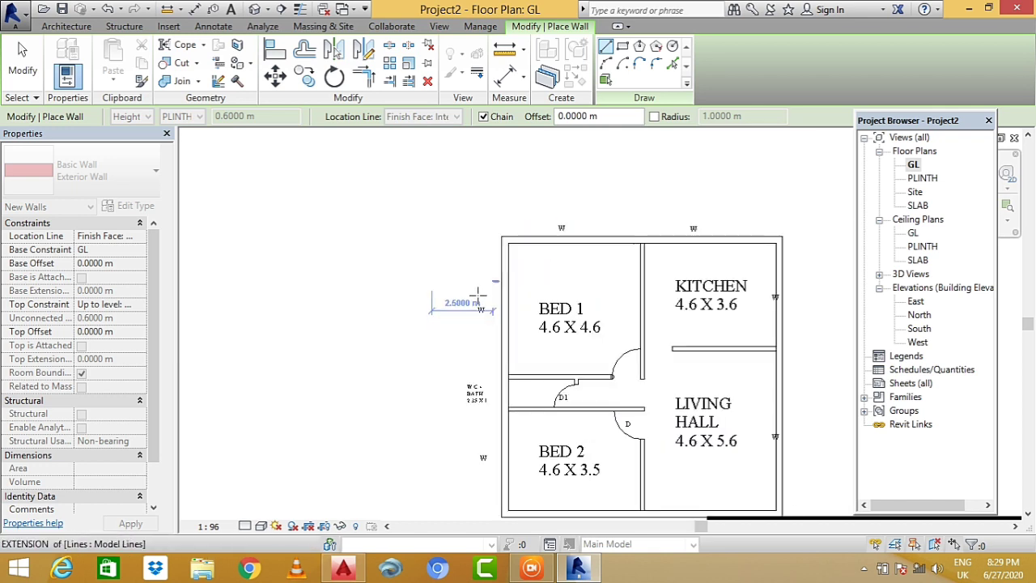
click(23, 61)
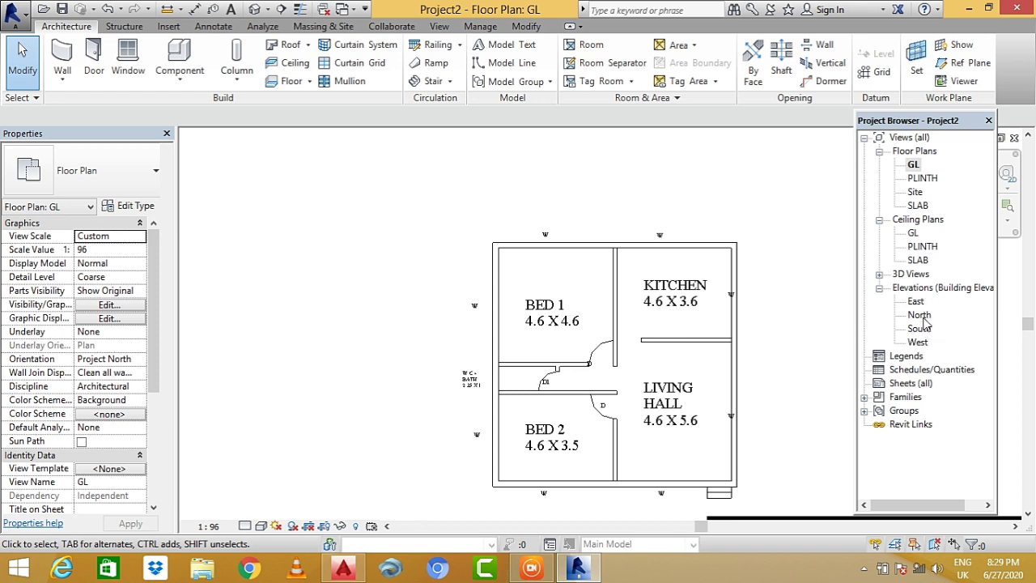
- Inspect the brick exterior wall in the South elevation, then return to the GL floor plan
double_click(921, 327)
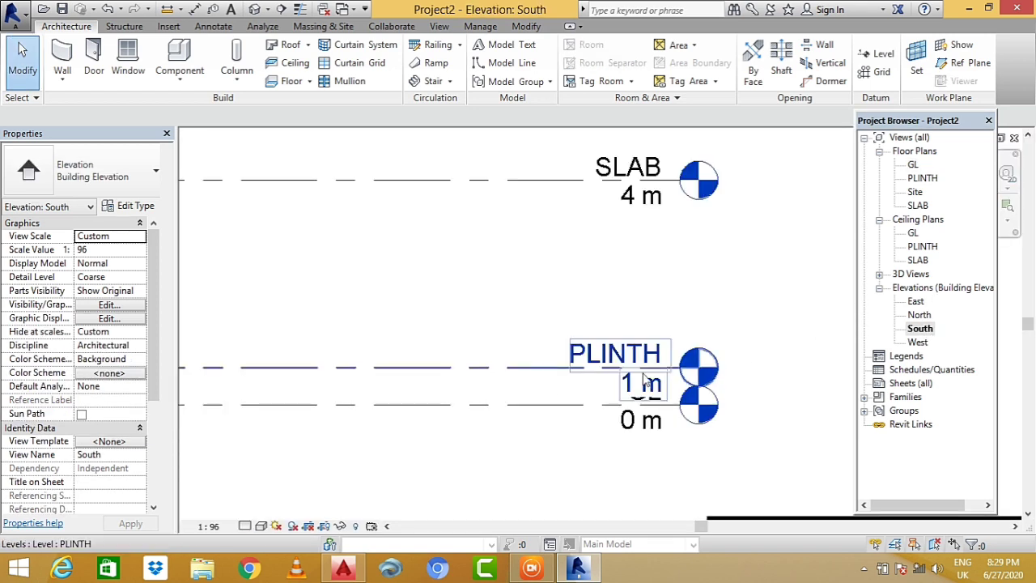
scroll(687, 391, down, 2)
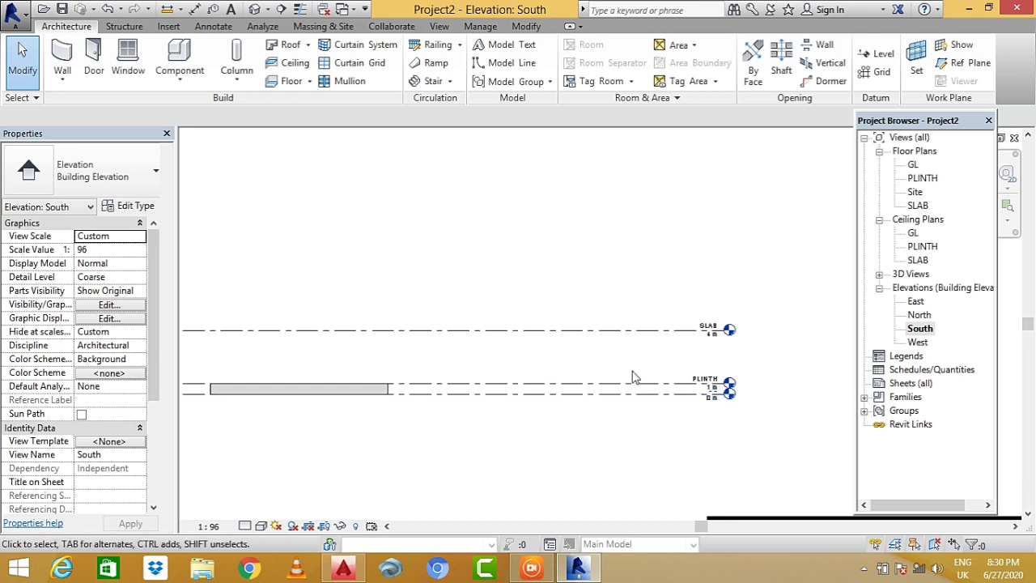
scroll(390, 396, up, 2)
scroll(390, 397, up, 1)
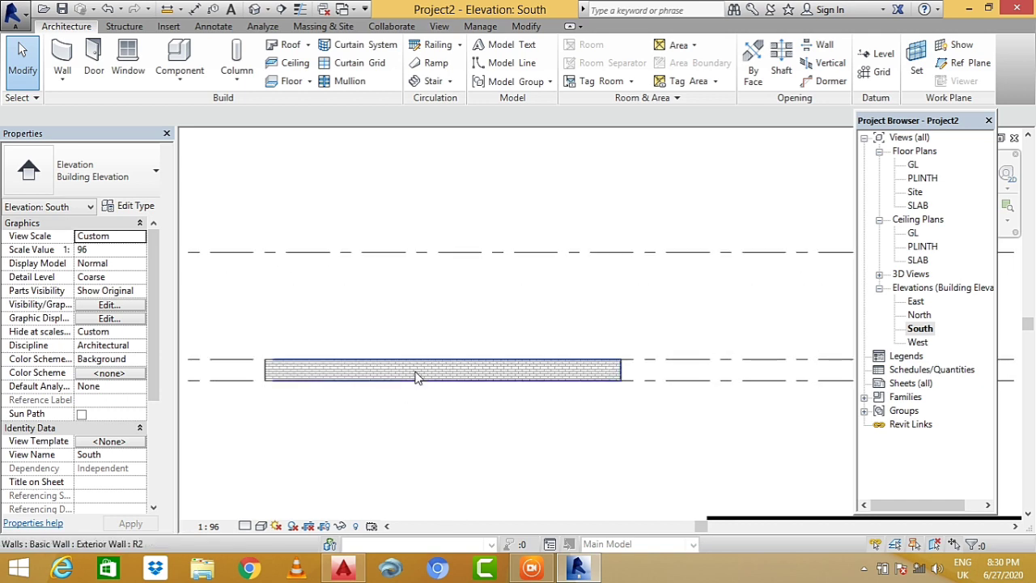
scroll(424, 369, up, 2)
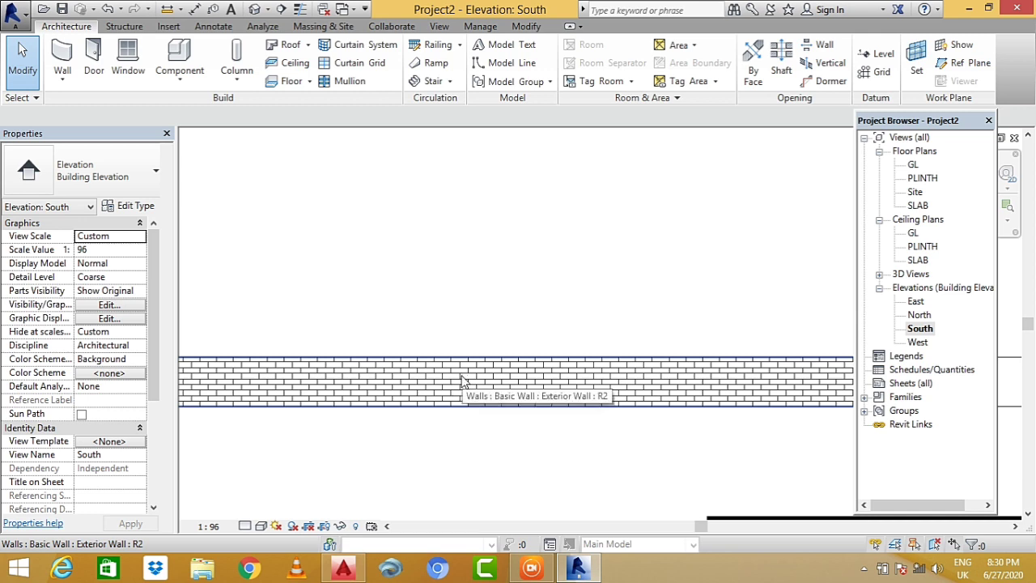
scroll(485, 420, down, 2)
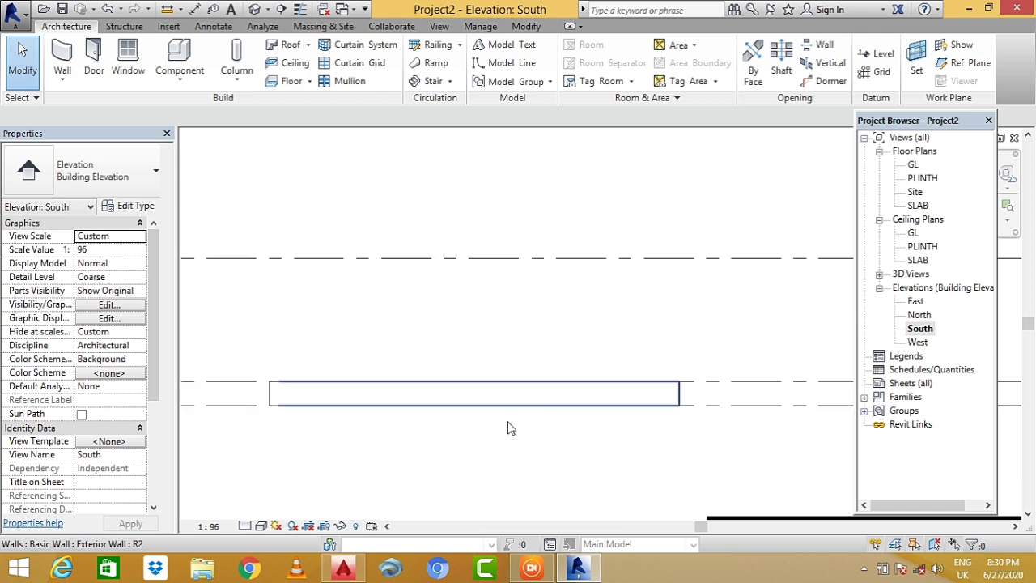
scroll(356, 441, down, 1)
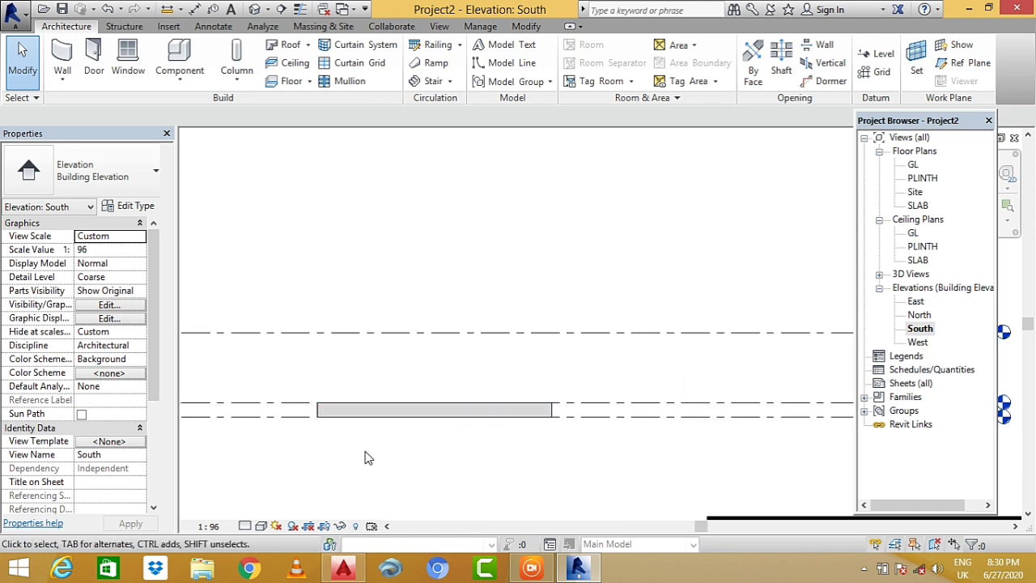
scroll(363, 456, down, 1)
scroll(421, 427, down, 1)
scroll(647, 423, up, 2)
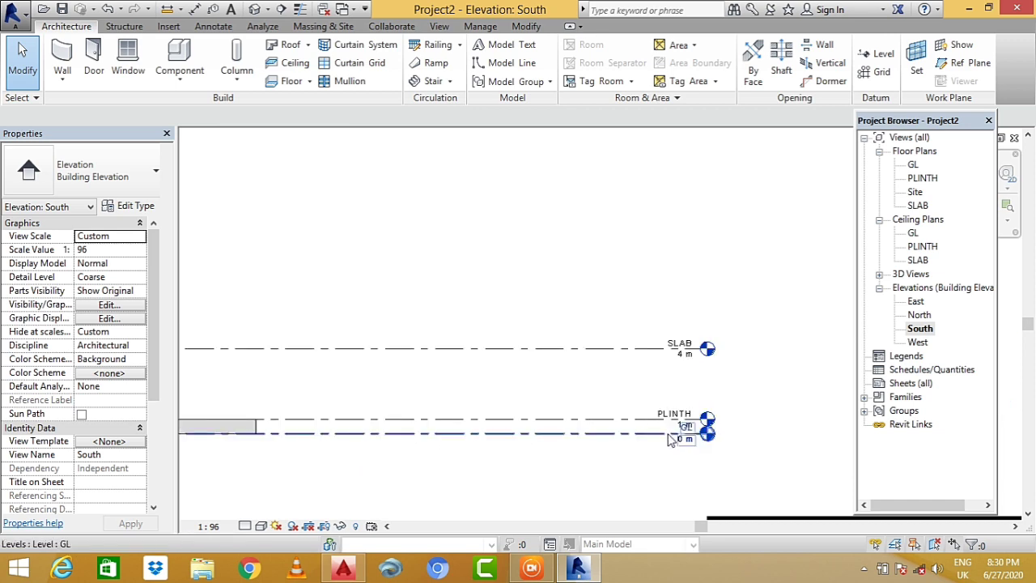
double_click(915, 165)
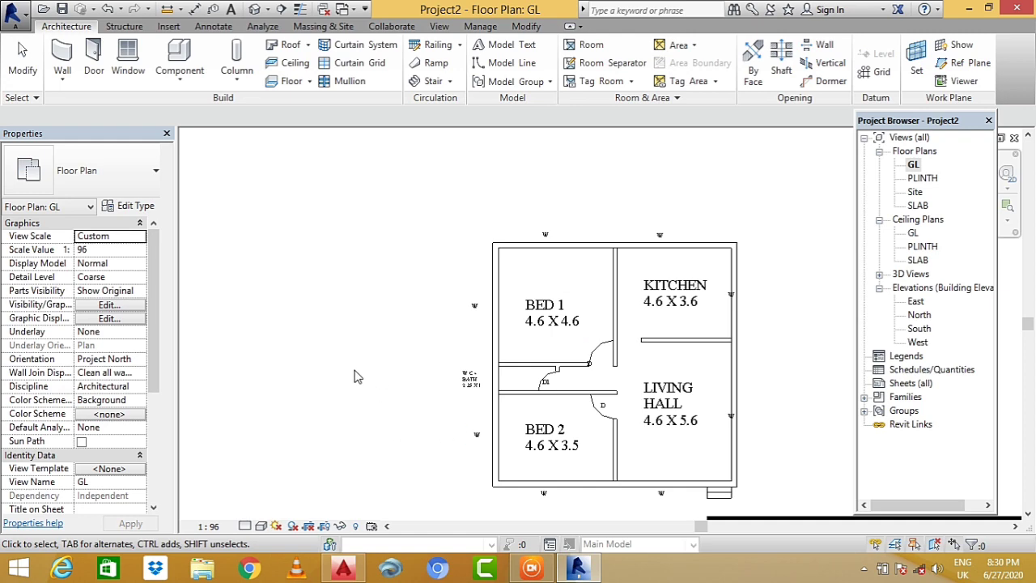
scroll(354, 375, down, 1)
click(253, 11)
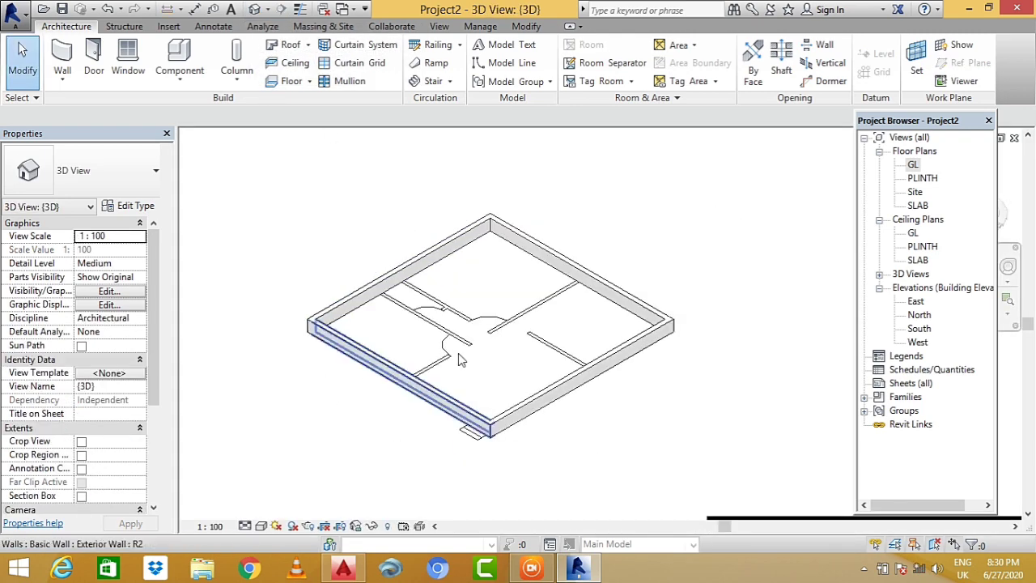
scroll(508, 352, up, 1)
scroll(508, 352, up, 1)
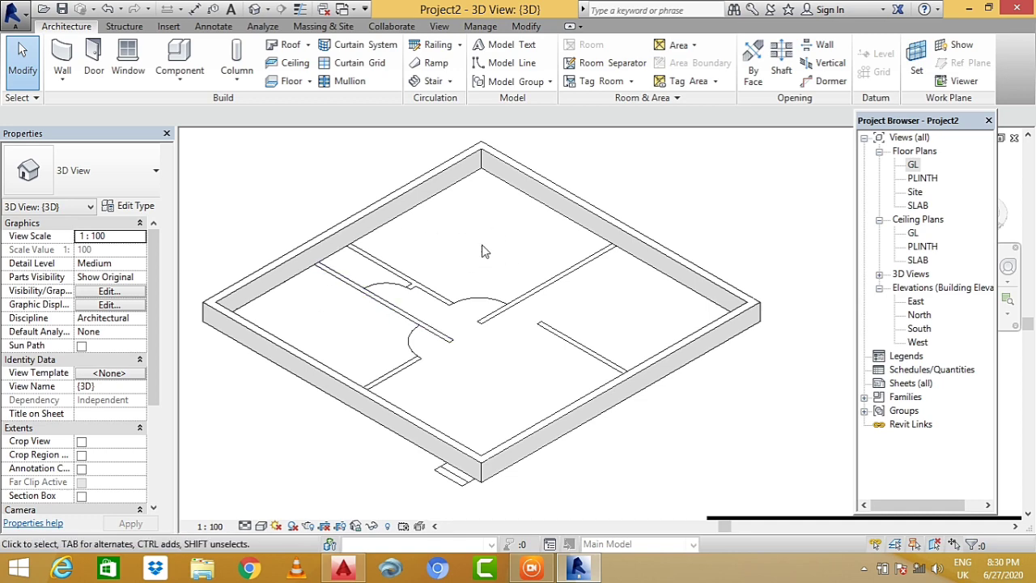
scroll(409, 362, up, 1)
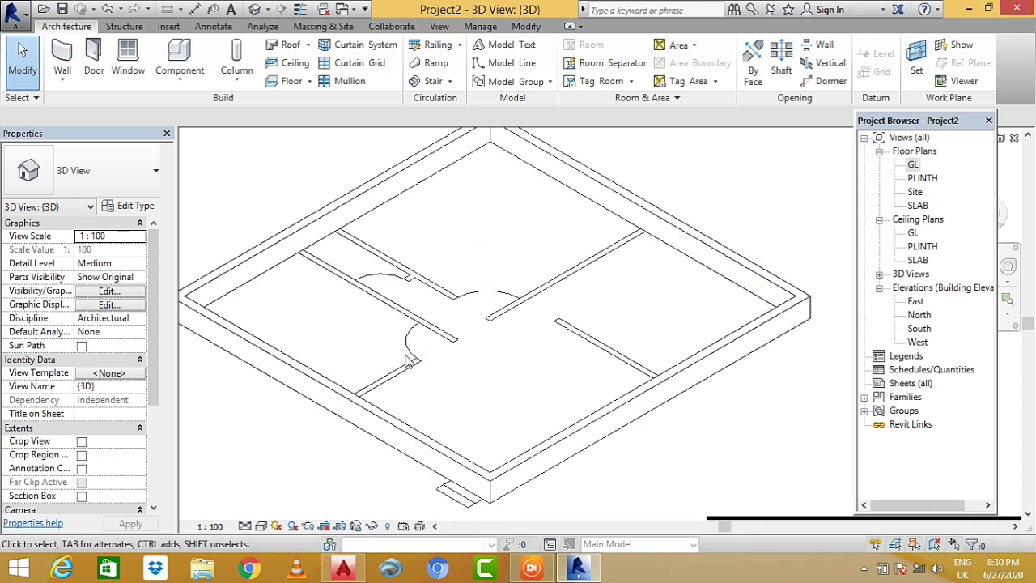
scroll(426, 380, up, 1)
scroll(510, 406, down, 2)
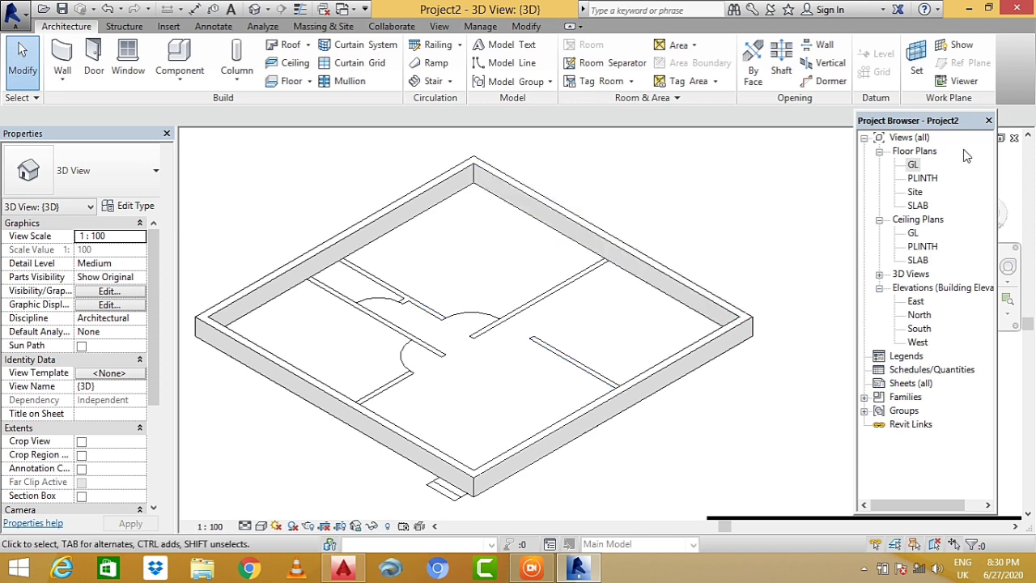
double_click(913, 165)
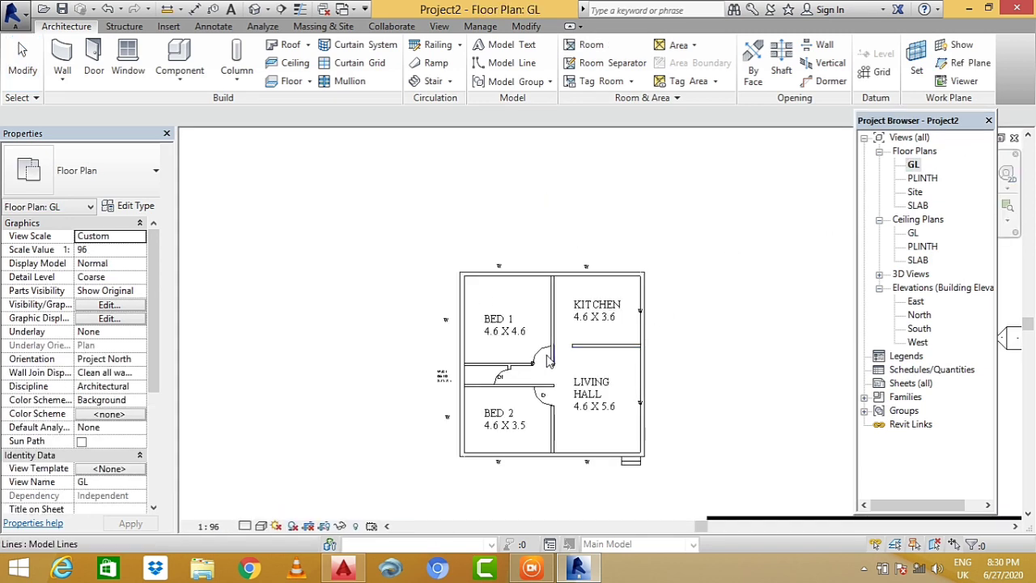
scroll(579, 439, up, 1)
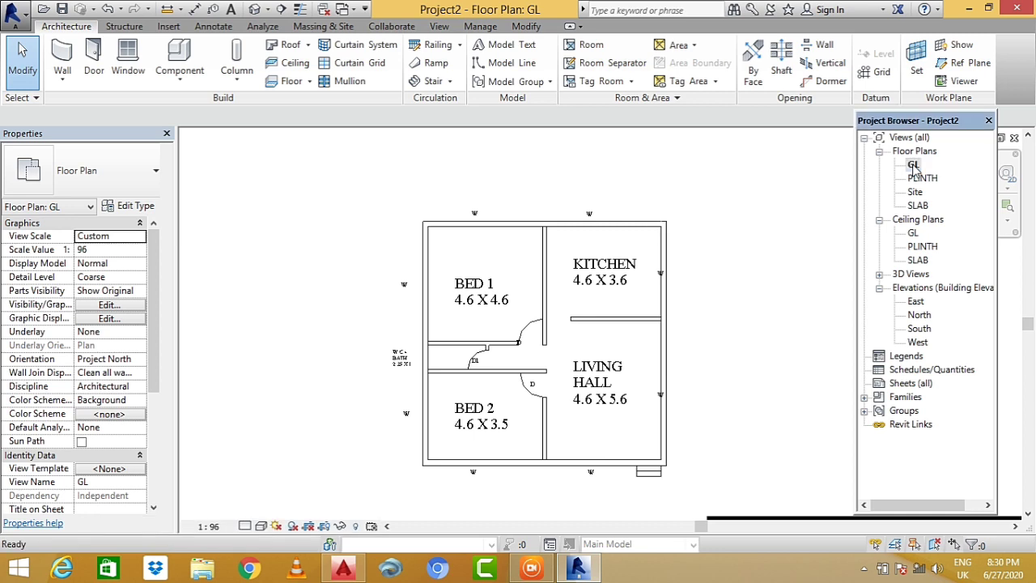
scroll(477, 368, down, 1)
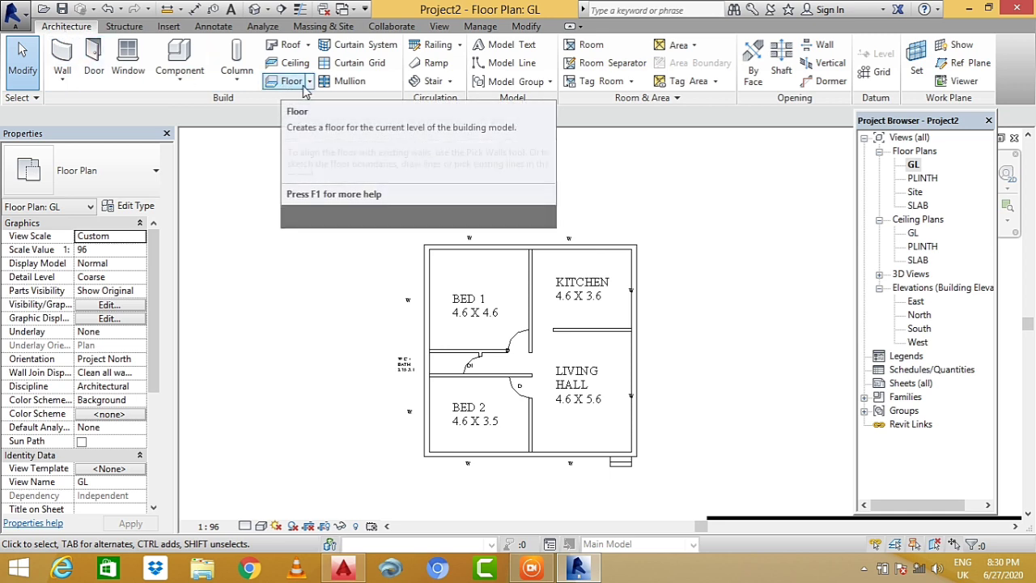
- Sketch a rectangular Floor: Architectural boundary between opposite outer wall corners, 9.54 m square
click(309, 84)
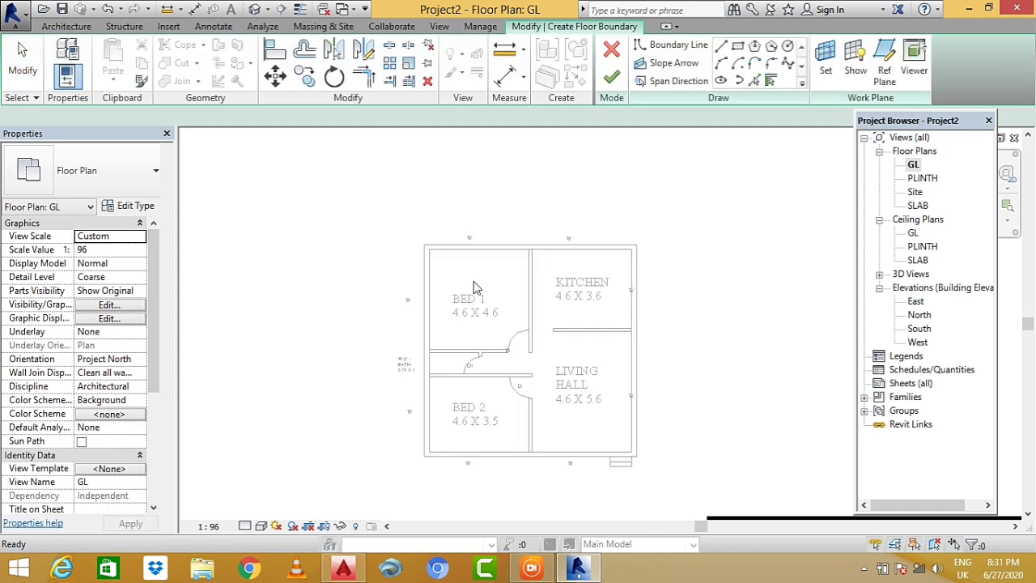
click(670, 46)
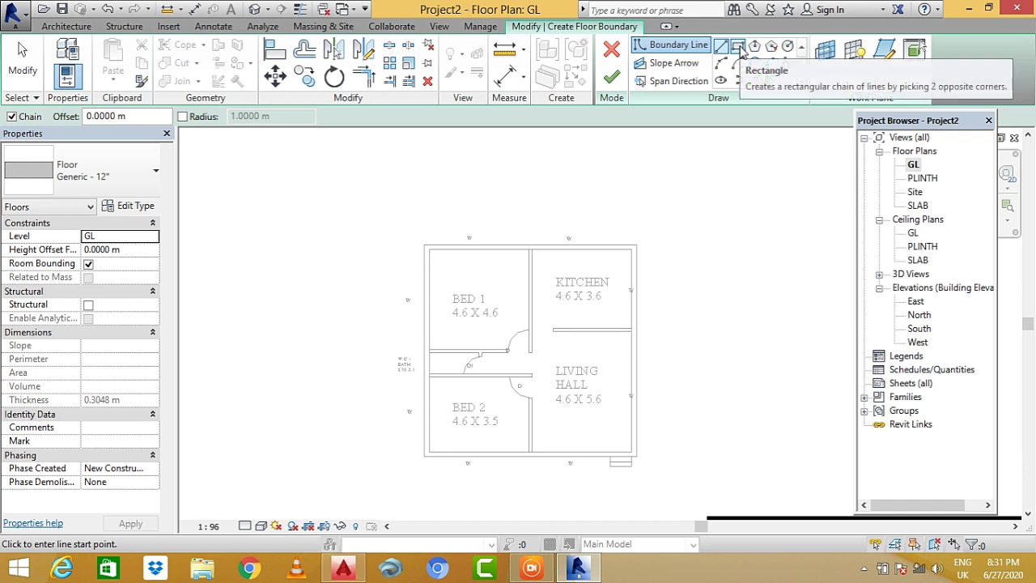
click(738, 47)
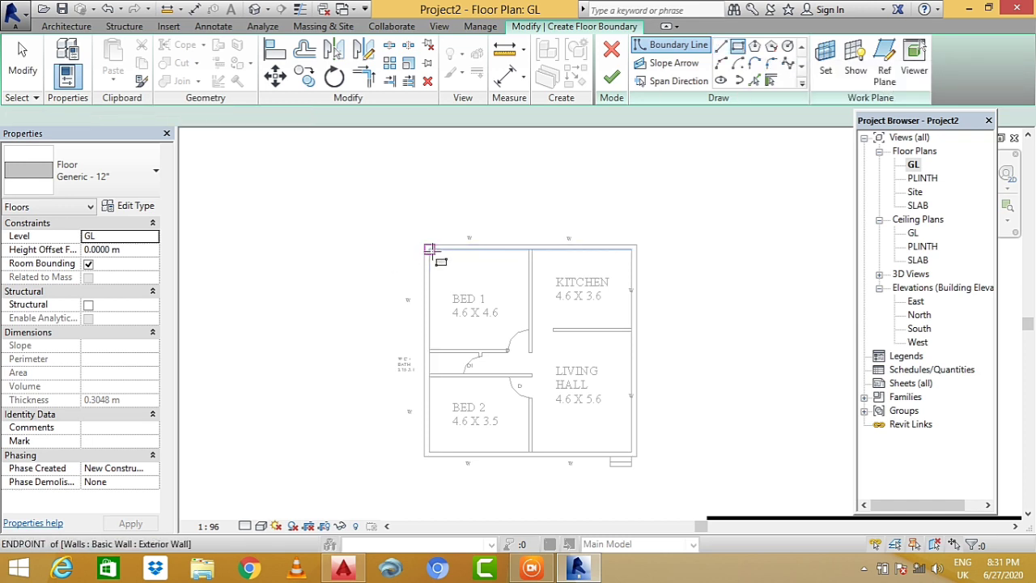
click(429, 248)
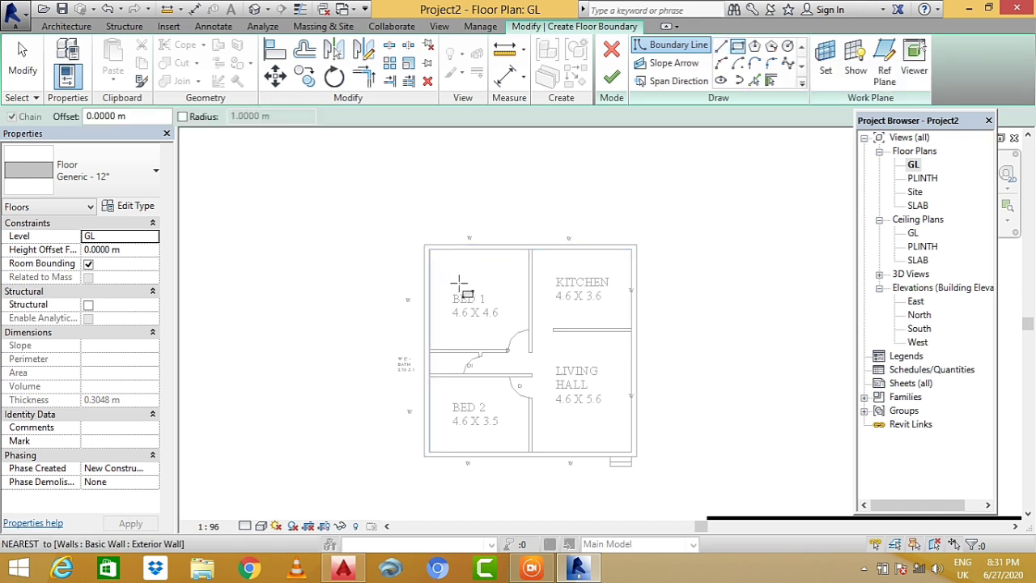
click(631, 451)
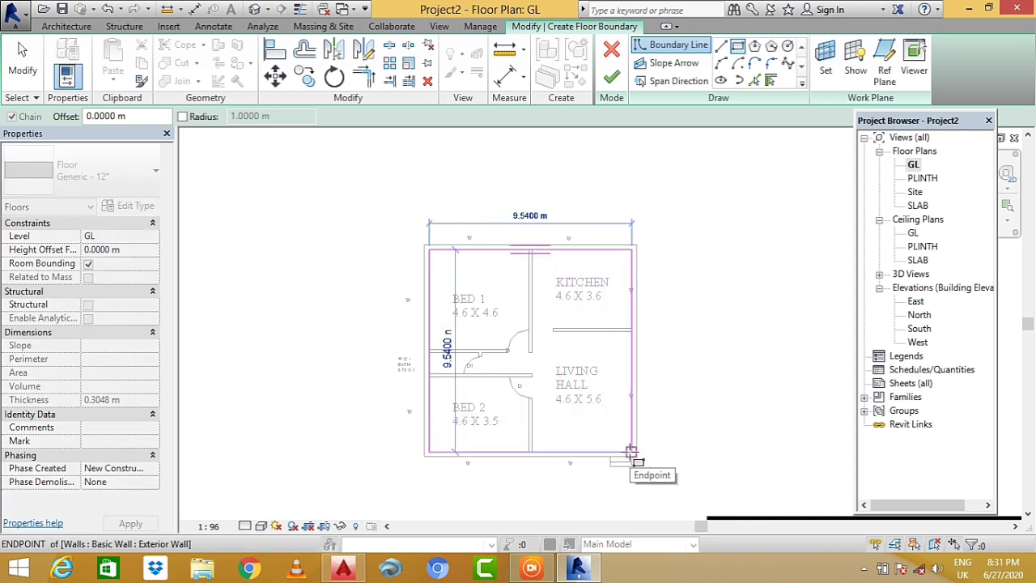
click(632, 451)
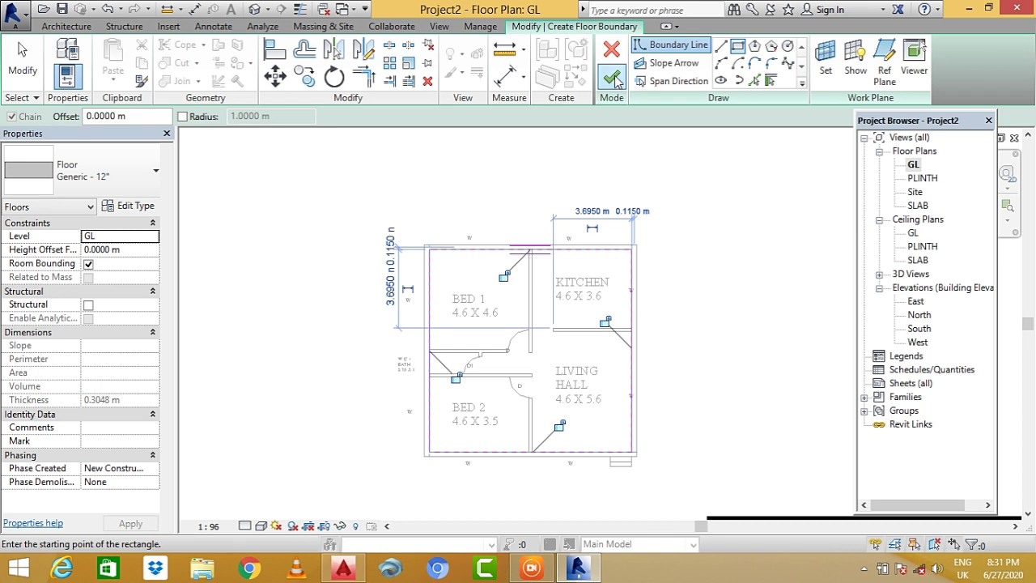
- Finish the floor sketch to create the slab and view the model in 3D
click(612, 78)
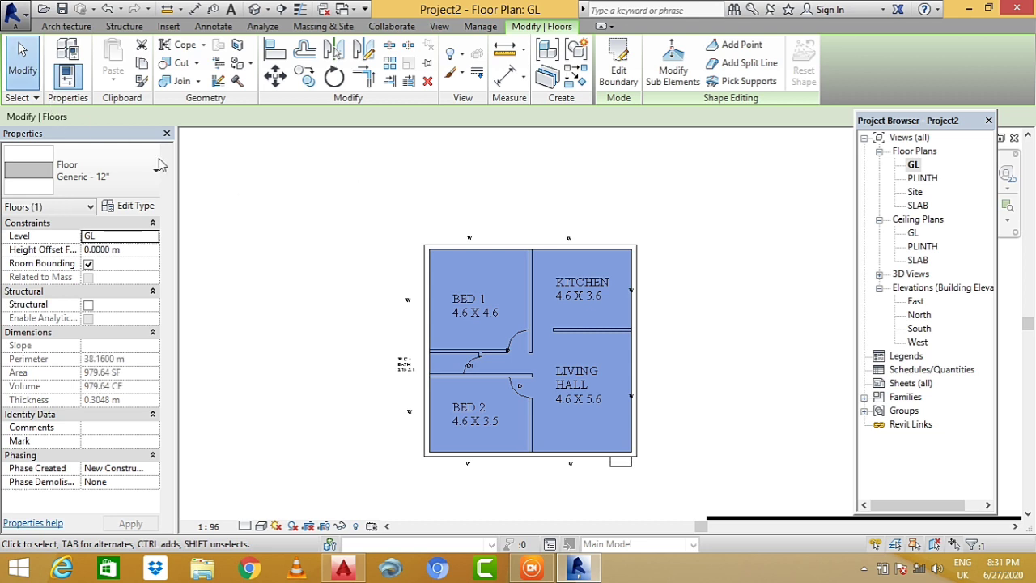
click(347, 267)
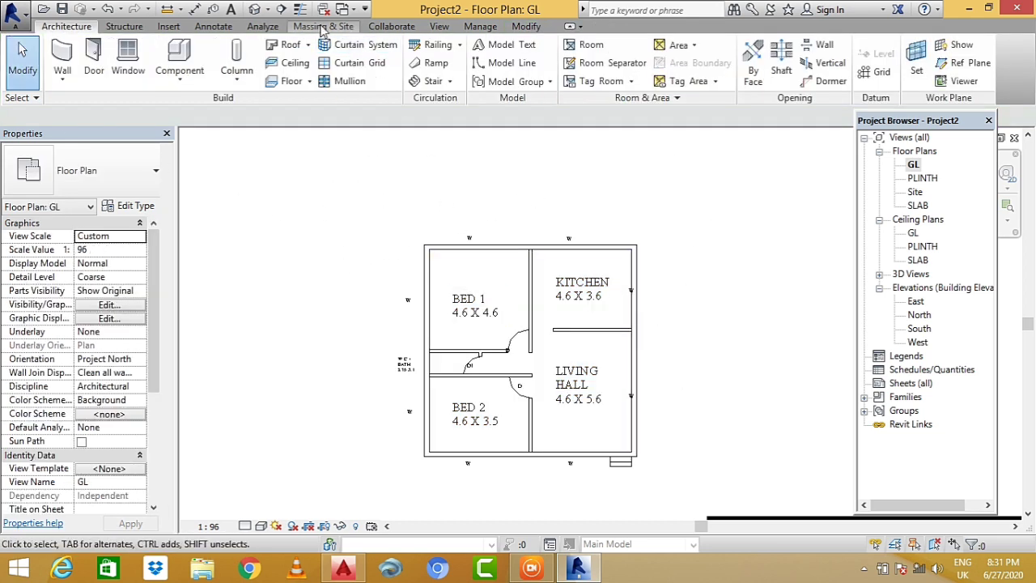
click(256, 10)
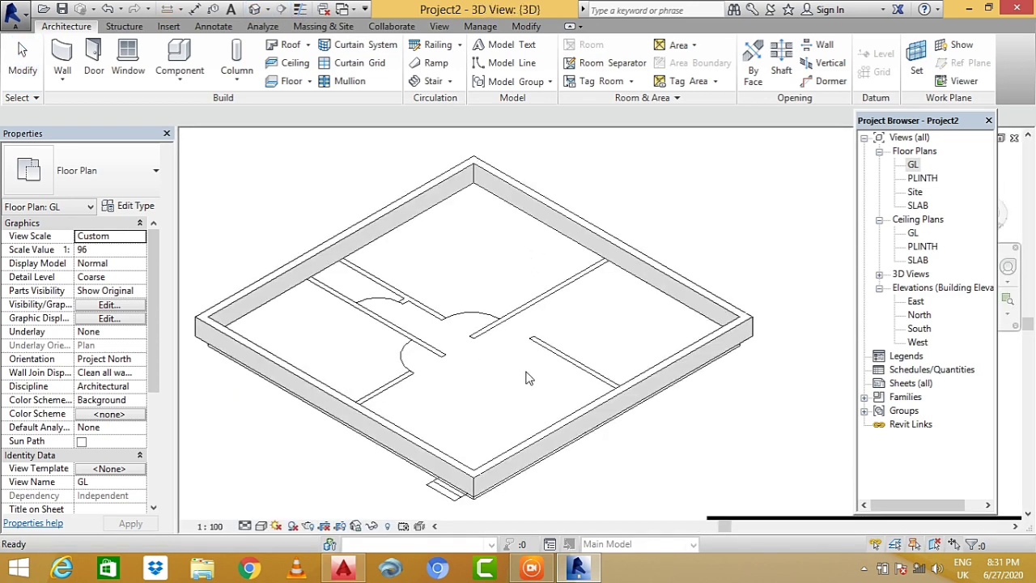
scroll(559, 437, up, 1)
scroll(494, 429, up, 1)
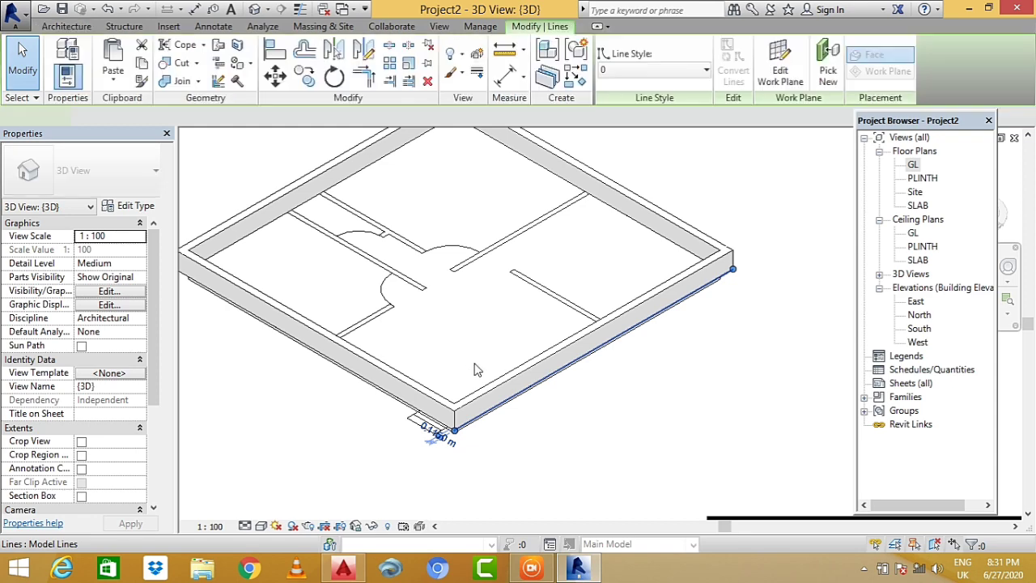
- Clear the accidental selection and open the South elevation showing SLAB, PLINTH and GL
key(Escape)
scroll(483, 335, down, 1)
scroll(474, 267, down, 1)
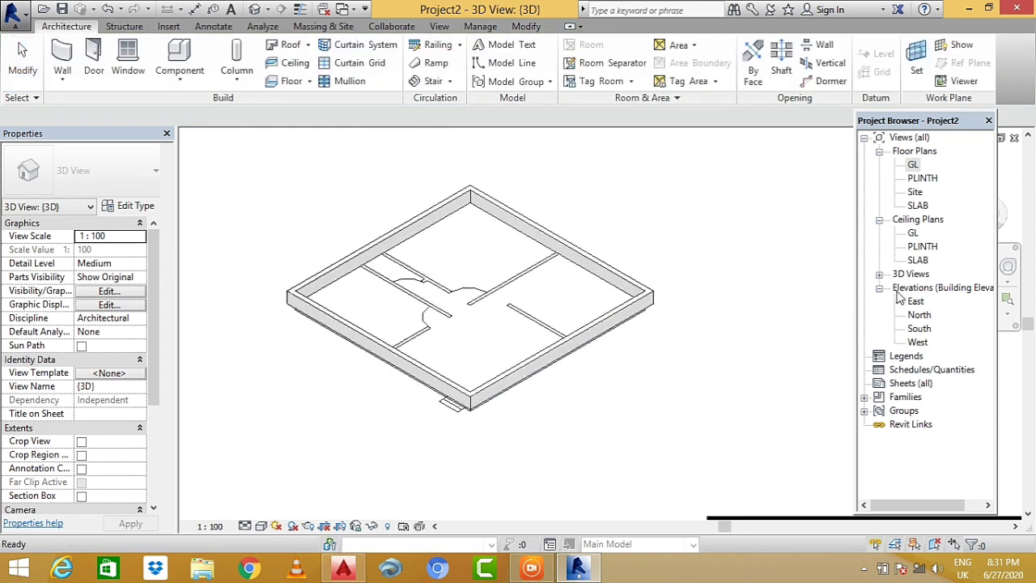
double_click(919, 328)
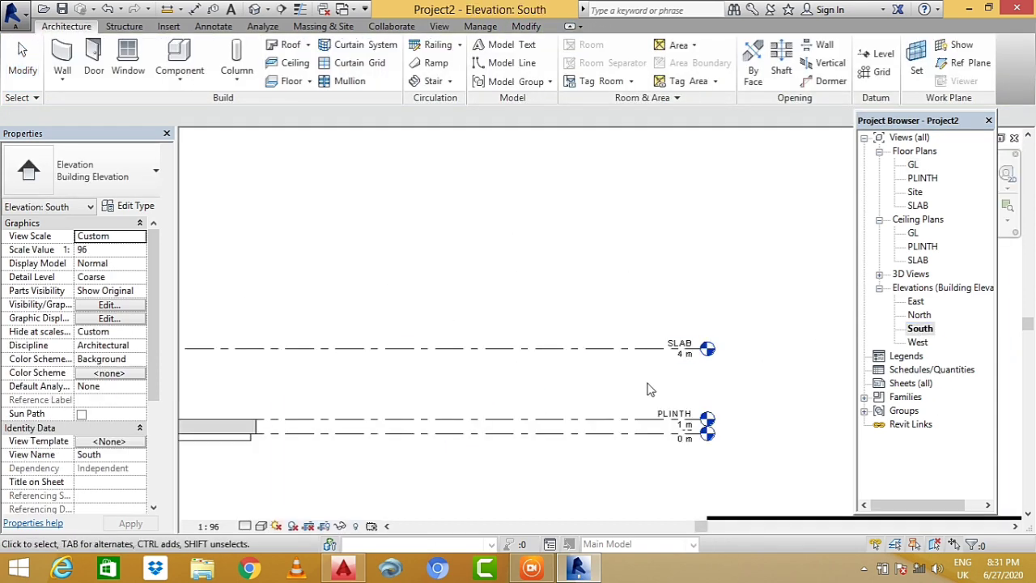
scroll(417, 414, up, 2)
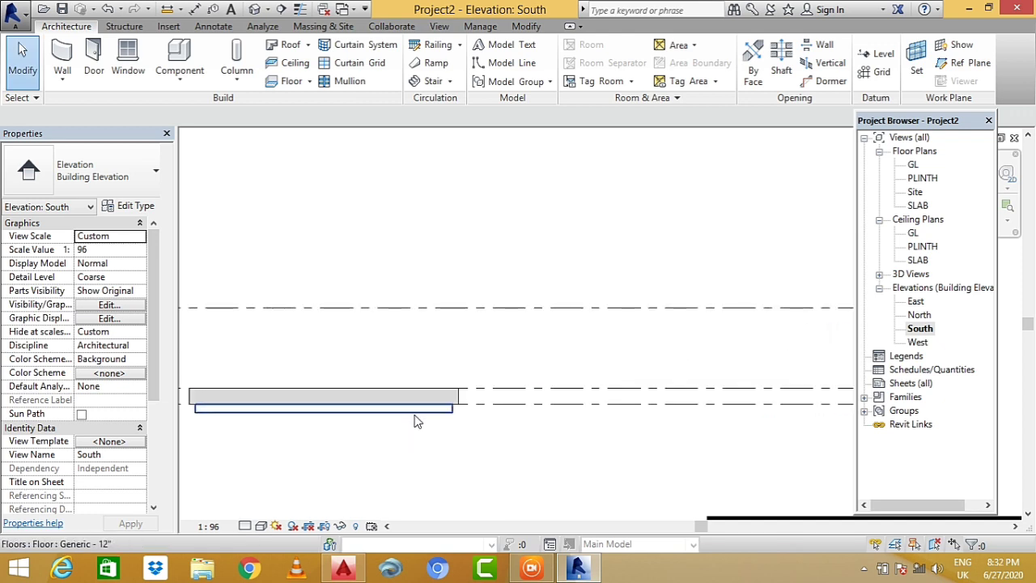
click(414, 420)
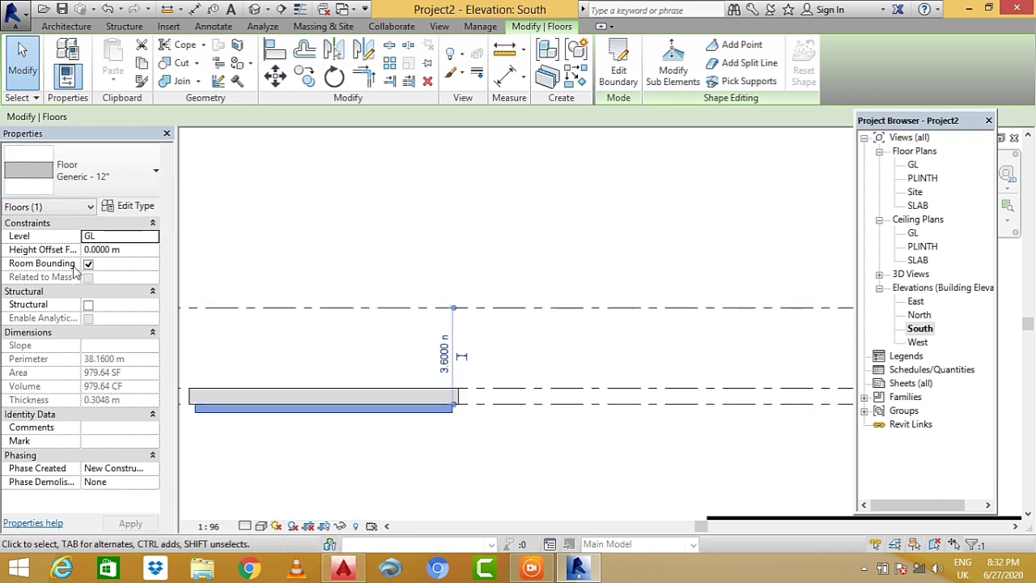
scroll(647, 457, down, 3)
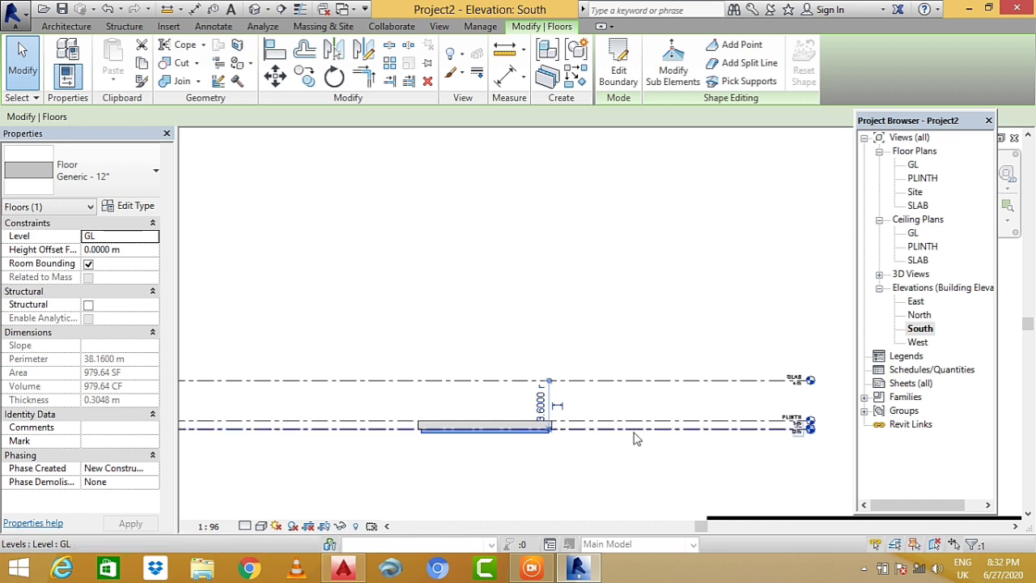
scroll(696, 454, up, 1)
scroll(615, 450, up, 2)
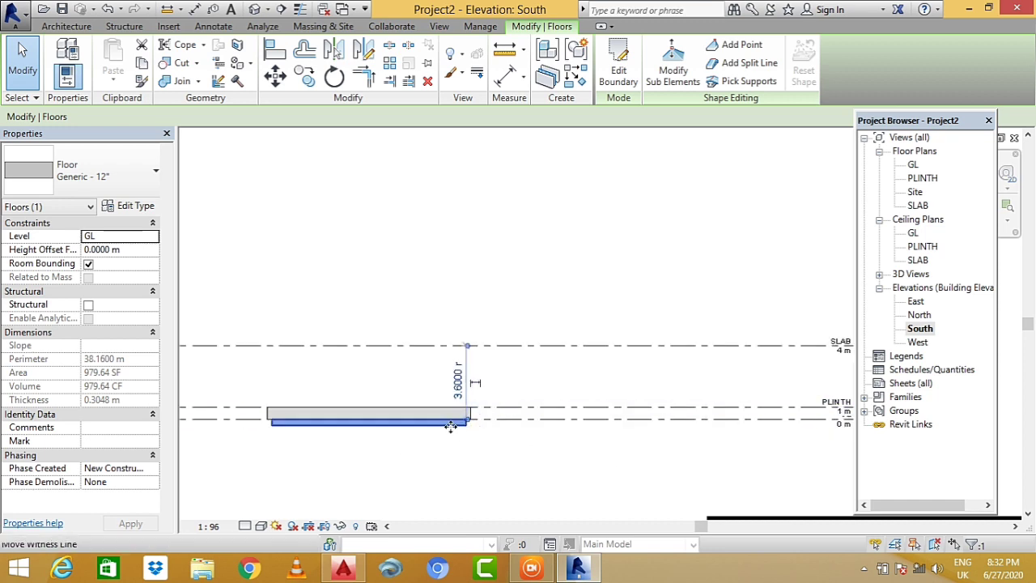
scroll(446, 430, up, 2)
scroll(385, 442, down, 1)
scroll(384, 442, down, 1)
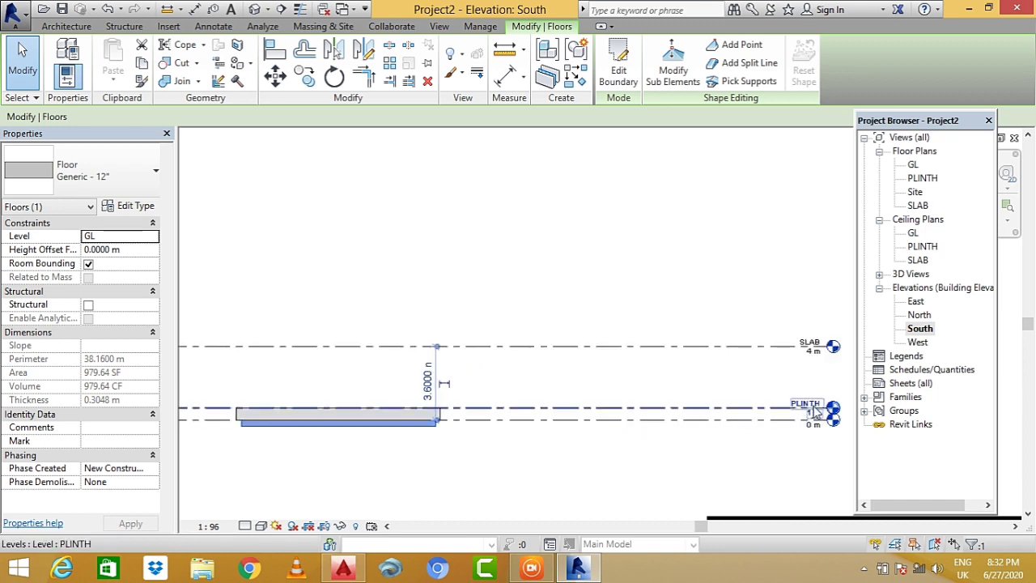
scroll(806, 415, up, 3)
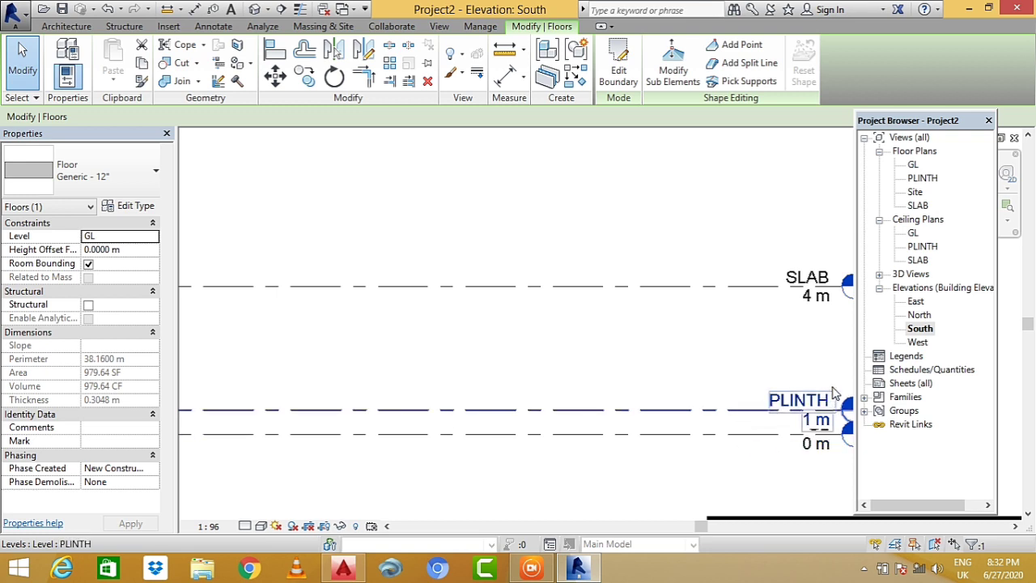
scroll(833, 394, down, 3)
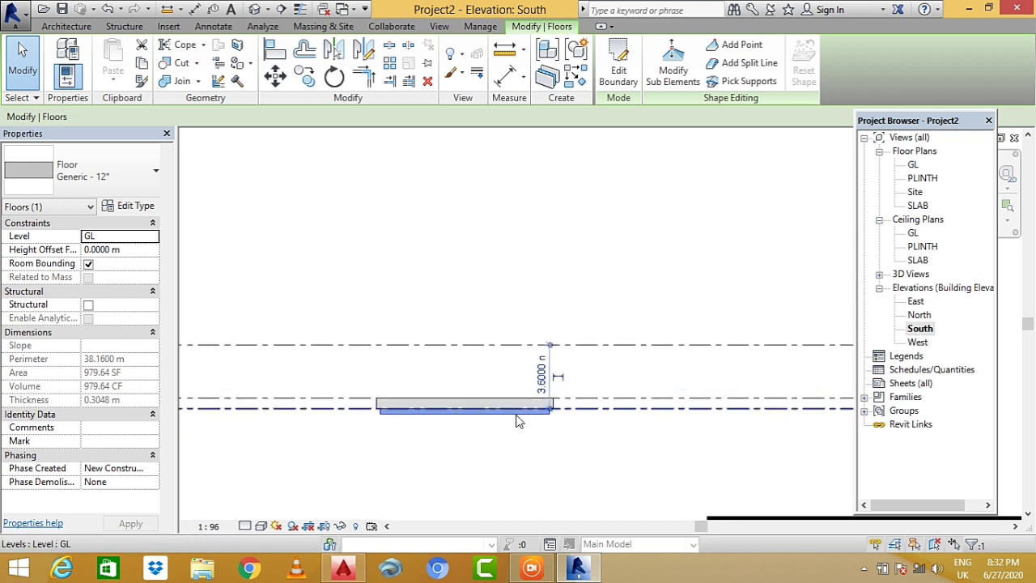
scroll(396, 426, up, 3)
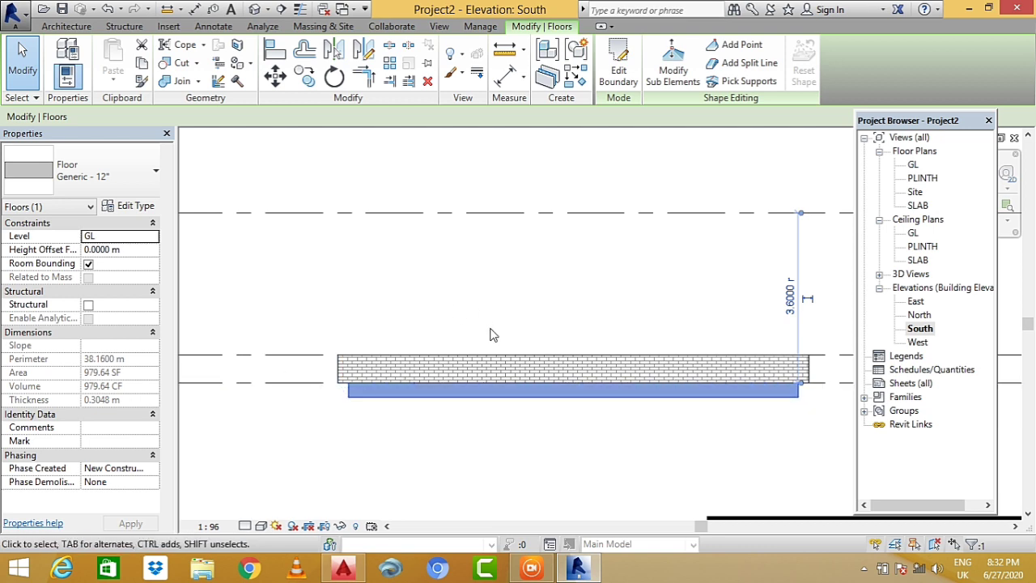
scroll(437, 437, down, 1)
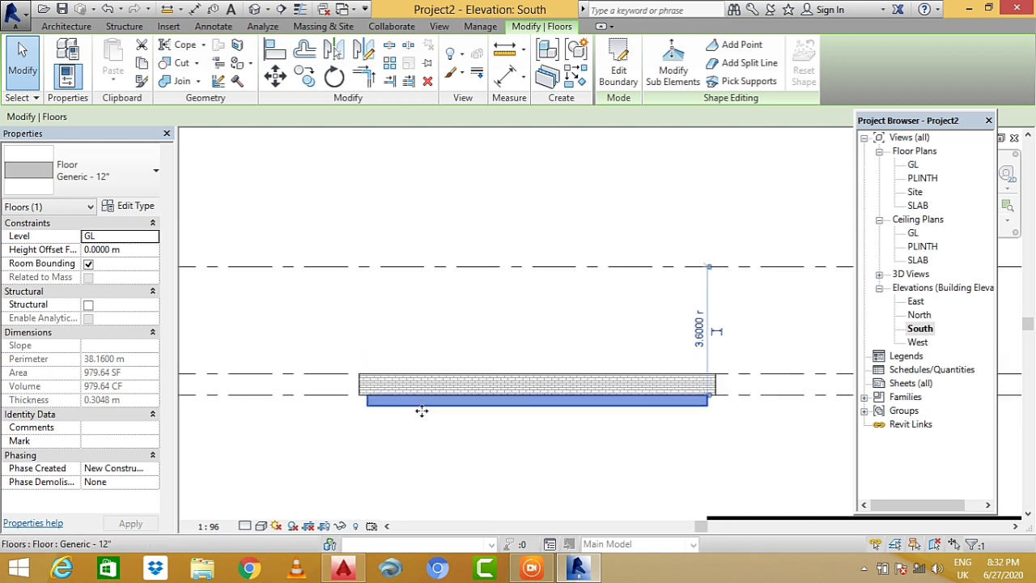
scroll(419, 408, up, 1)
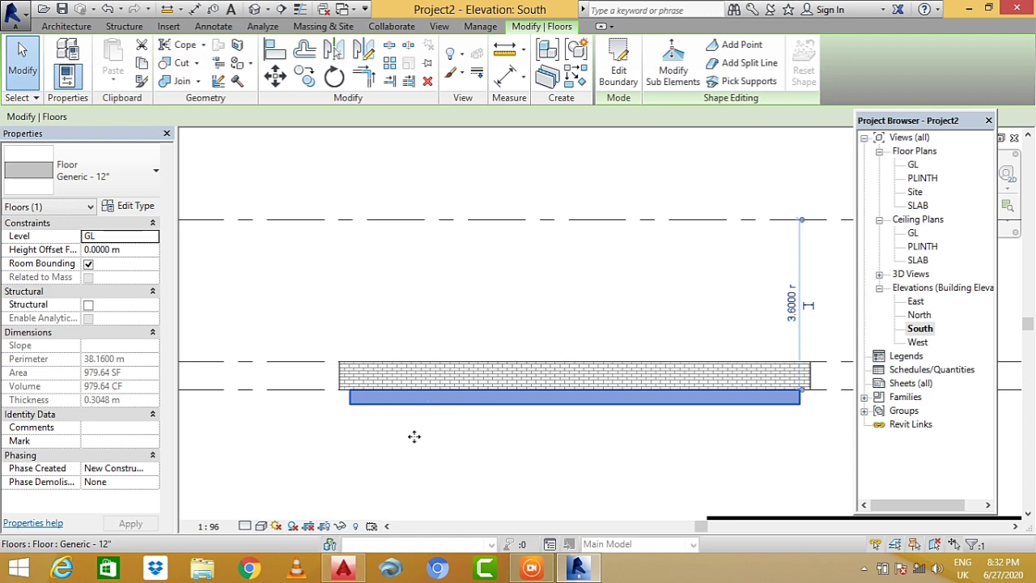
key(Escape)
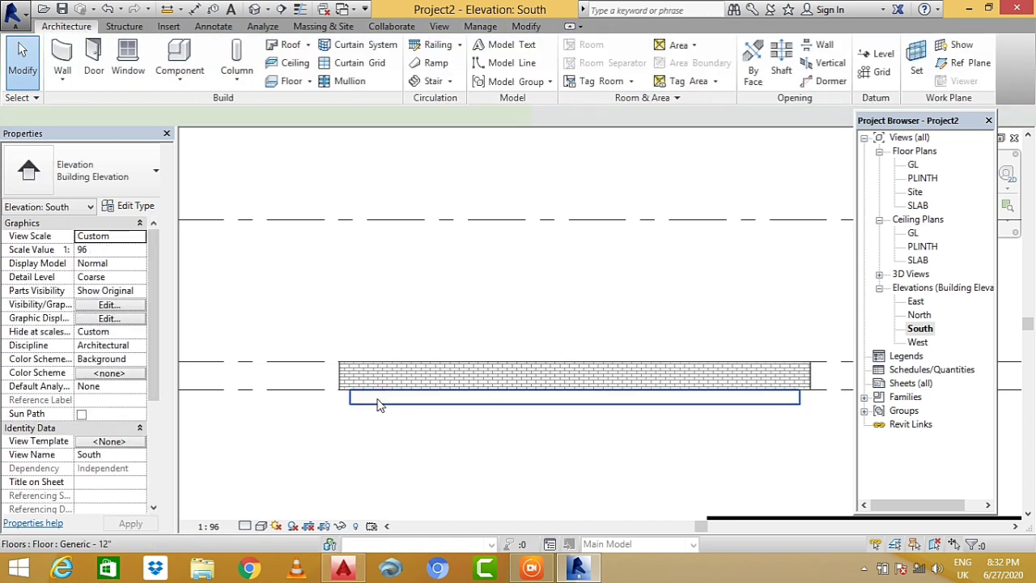
click(378, 402)
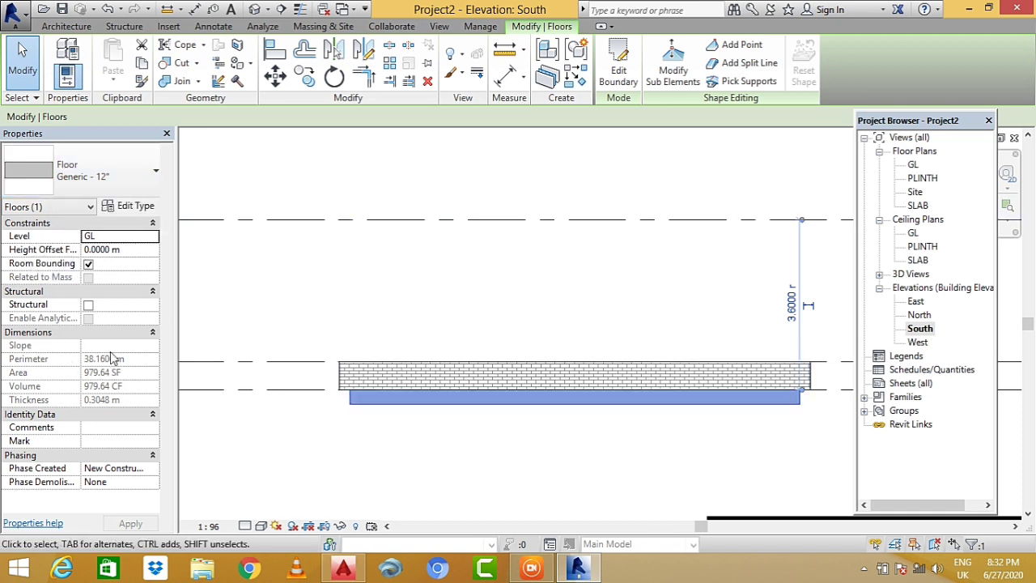
- Move the floor to level PLINTH with a 0.6 m height offset and apply
click(120, 237)
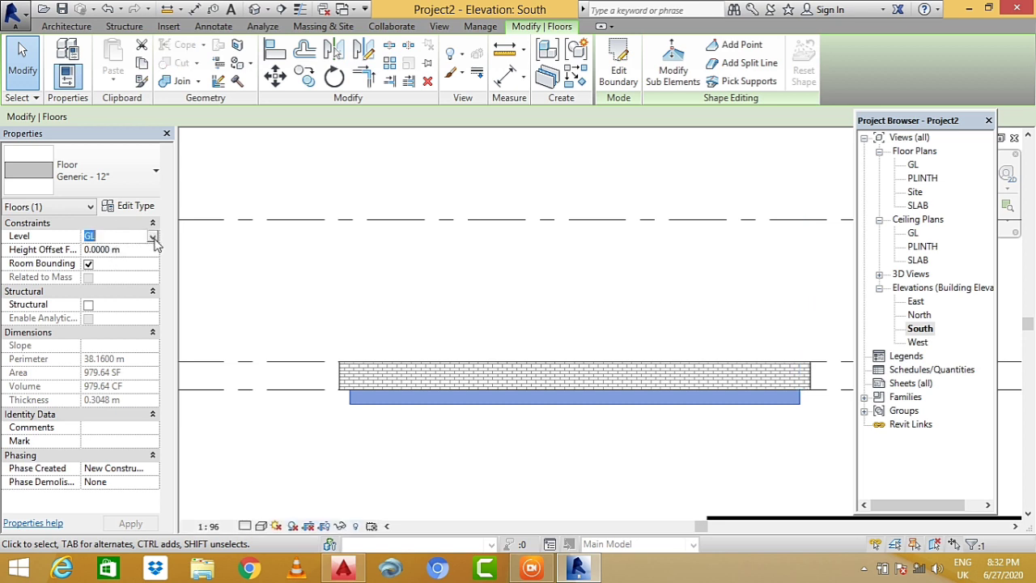
click(153, 236)
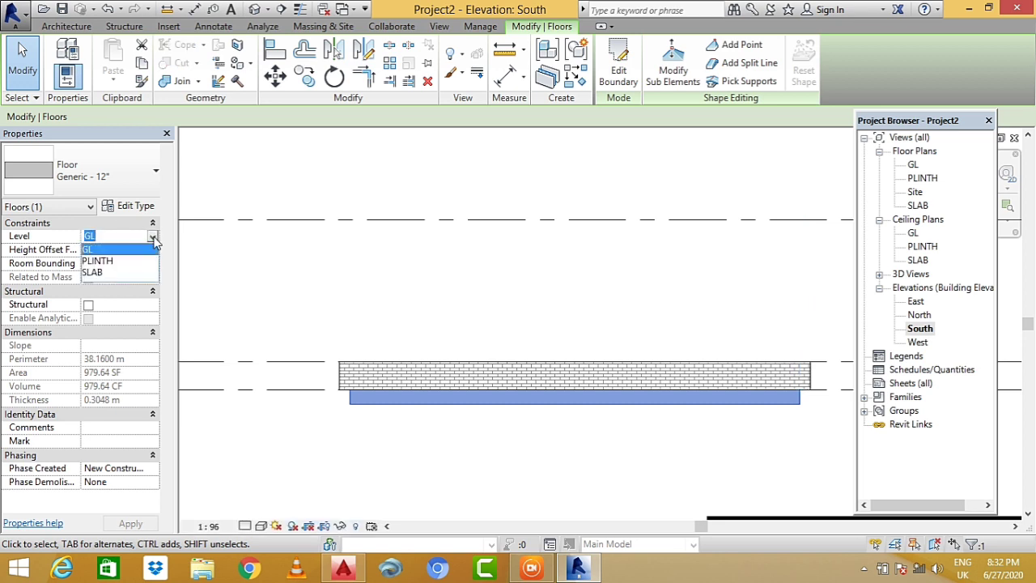
click(129, 263)
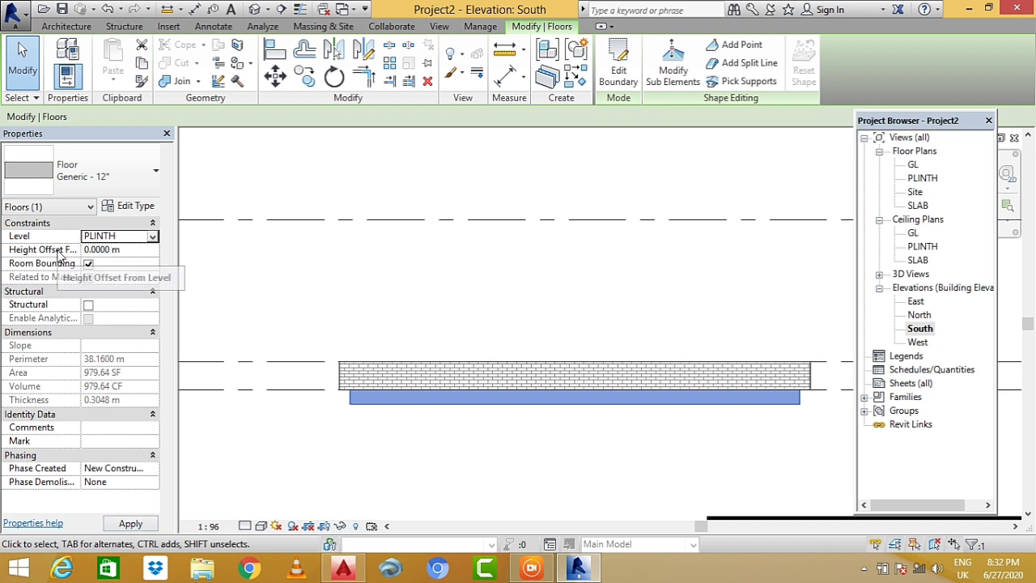
click(115, 251)
drag(106, 253, 79, 267)
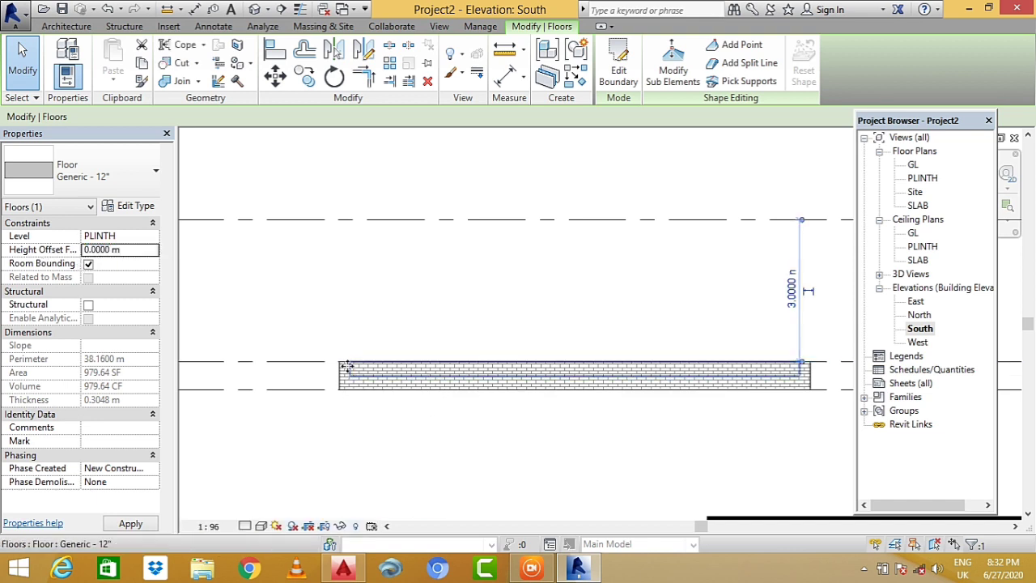
click(129, 248)
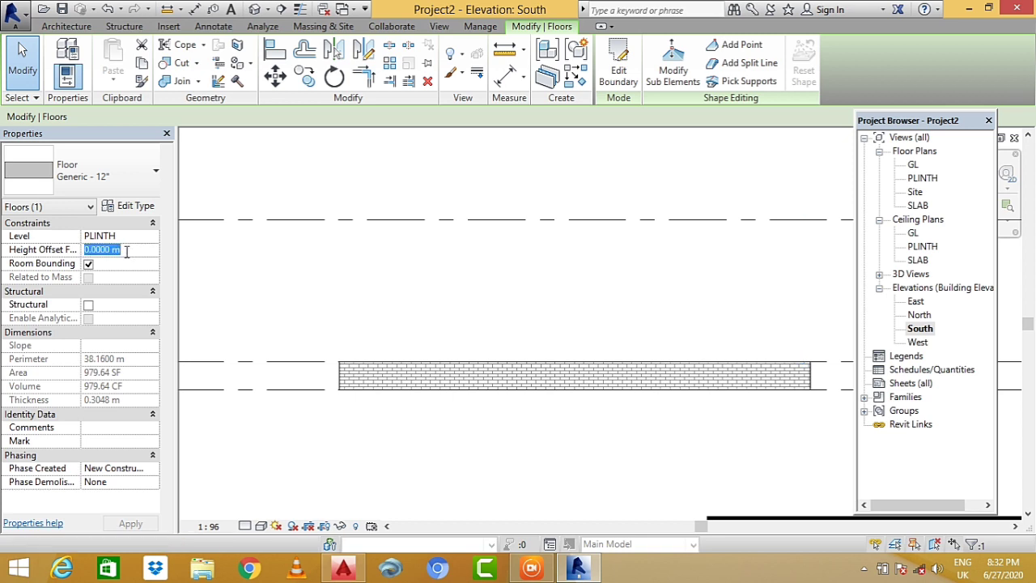
text(0.6)
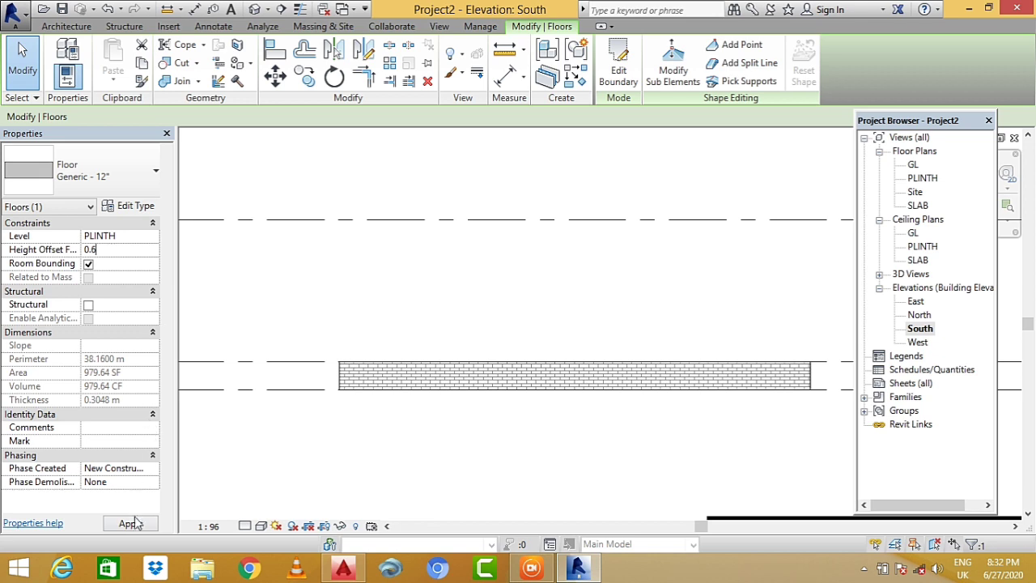
click(133, 522)
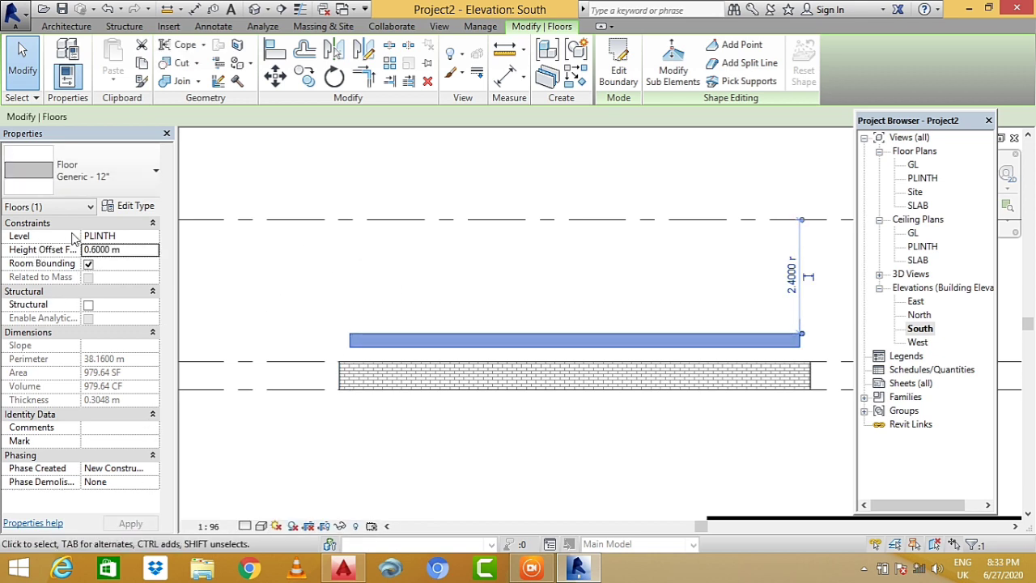
- Set the floor's level back to GL, apply, and open the default 3D view
click(153, 235)
click(152, 236)
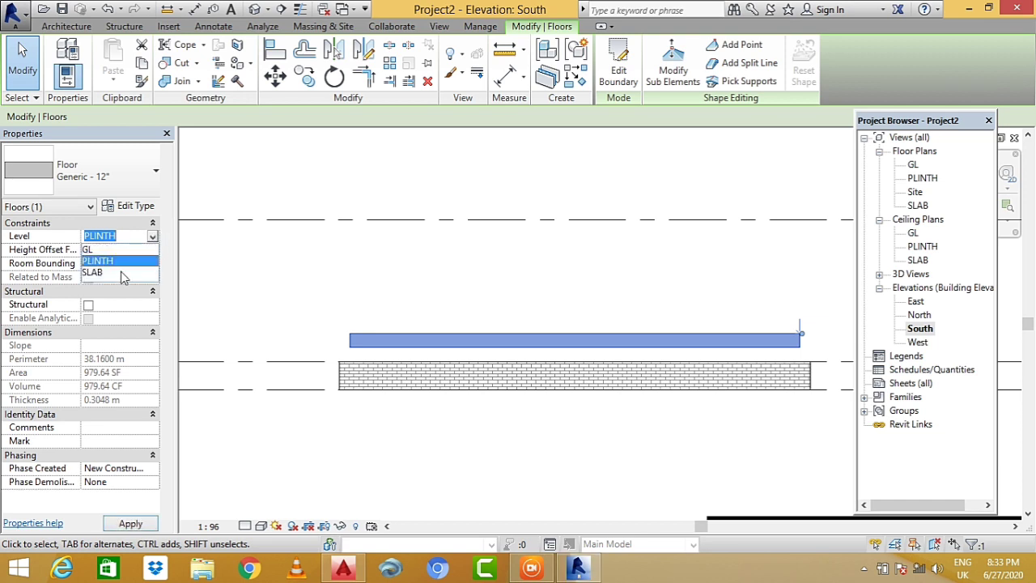
click(104, 249)
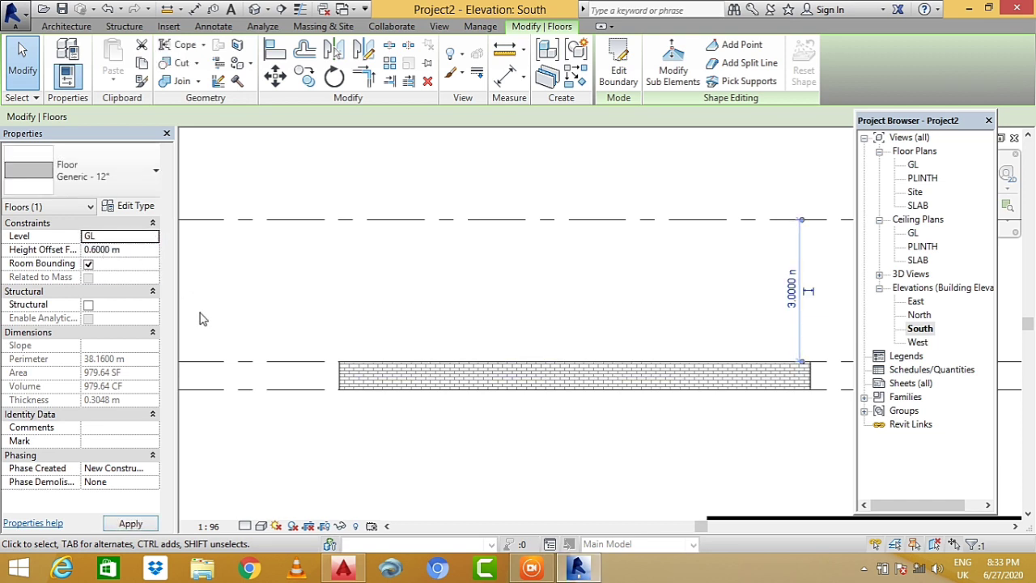
click(130, 523)
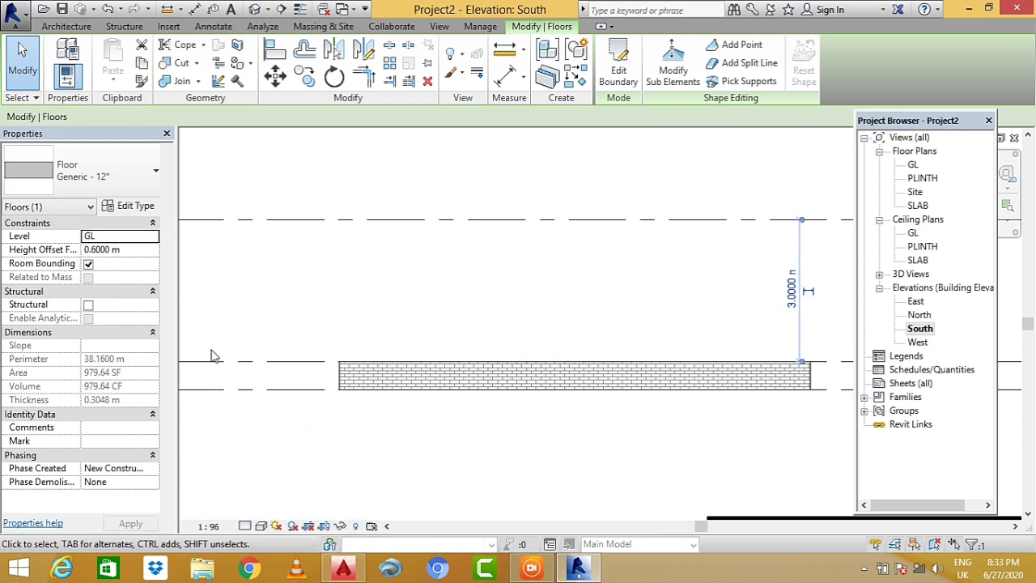
click(257, 9)
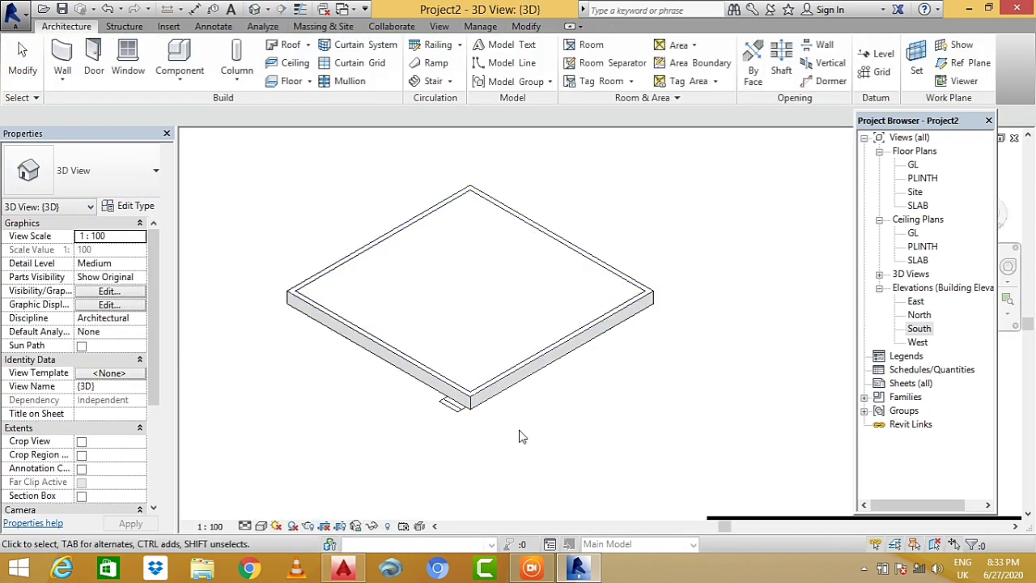
- Review the GL floor plan, then the PLINTH floor plan
scroll(542, 437, down, 1)
scroll(493, 340, up, 1)
scroll(481, 353, up, 1)
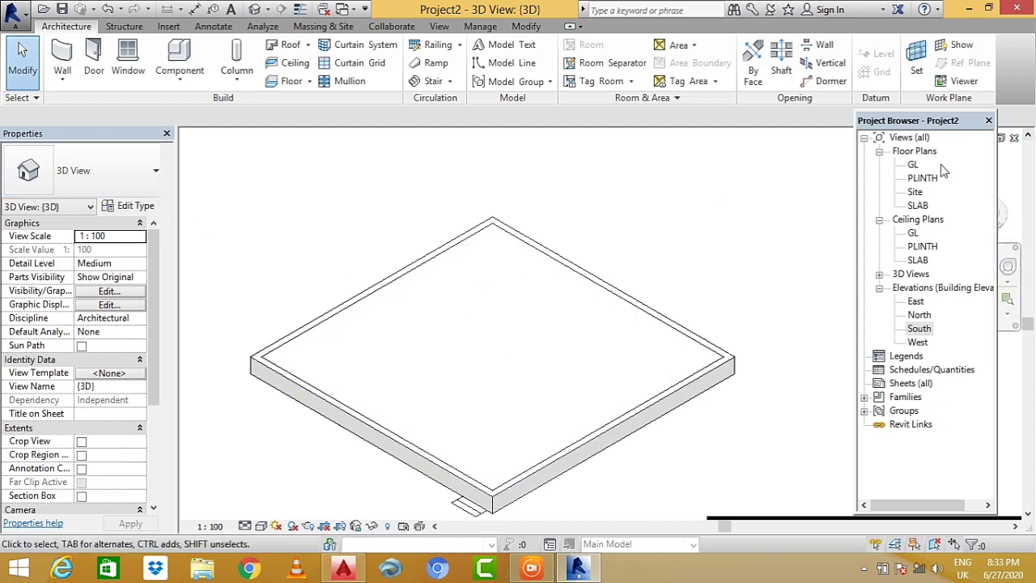
double_click(913, 165)
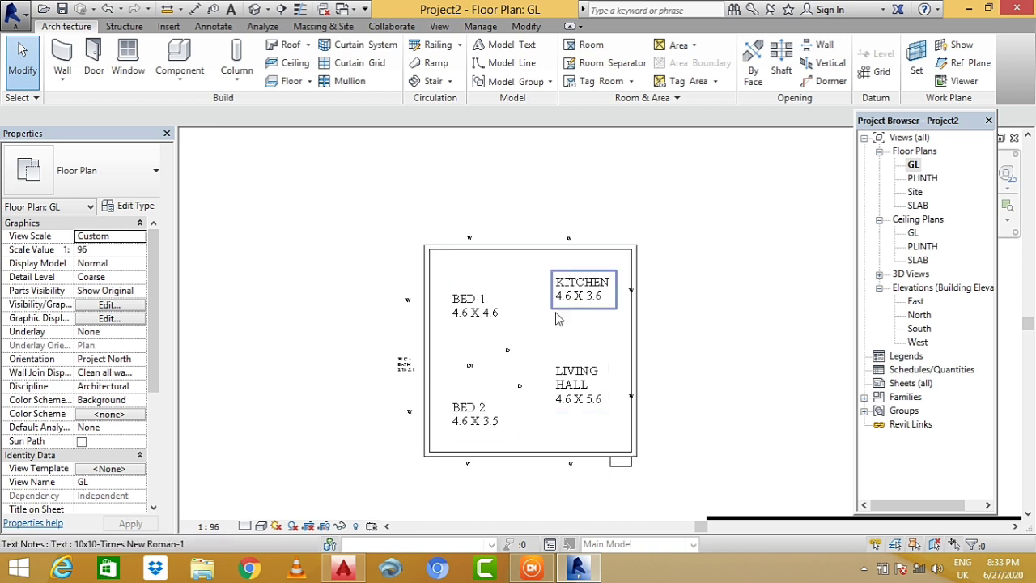
scroll(557, 307, up, 1)
scroll(484, 406, up, 1)
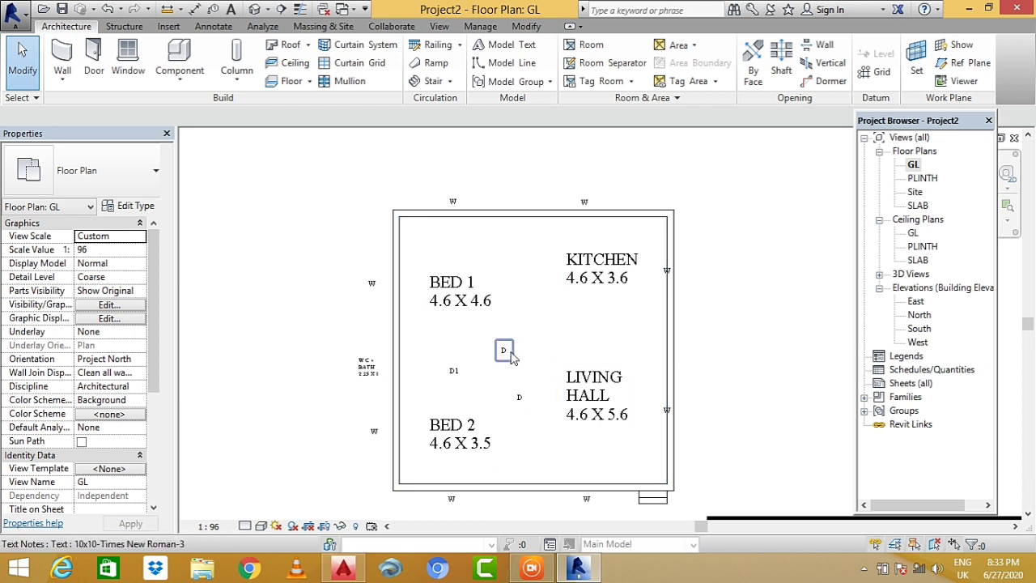
double_click(923, 178)
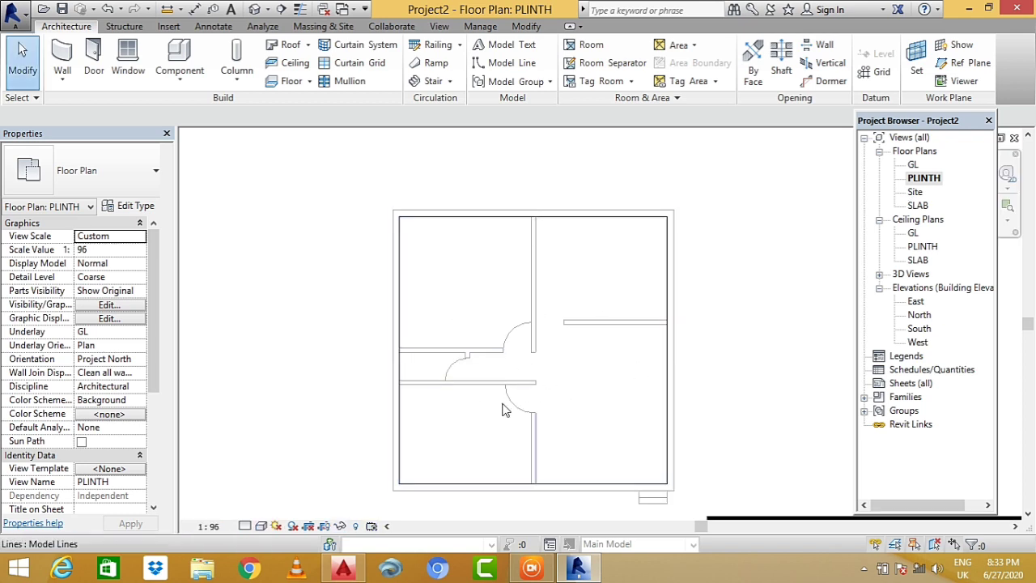
scroll(431, 370, up, 2)
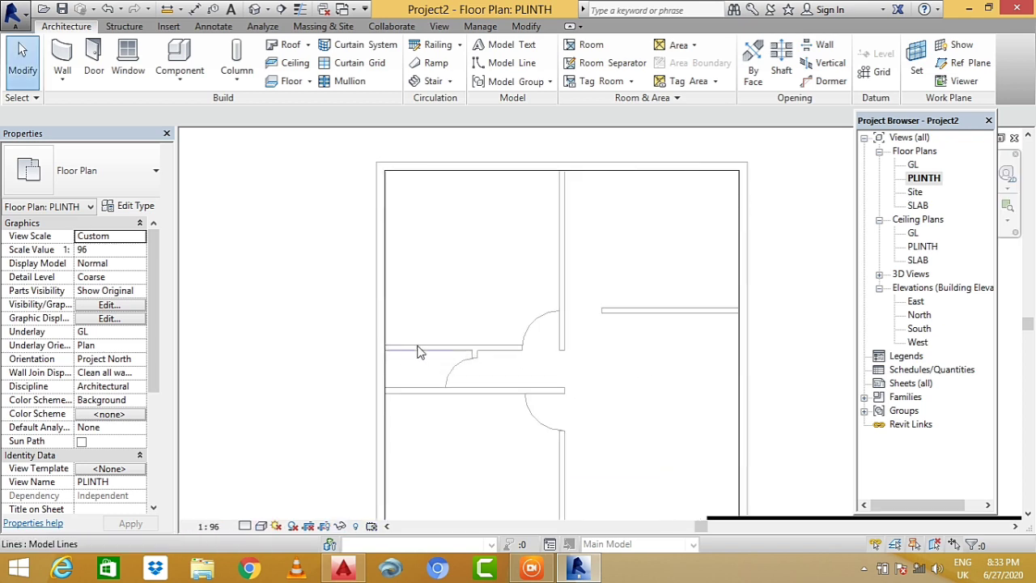
scroll(541, 358, down, 1)
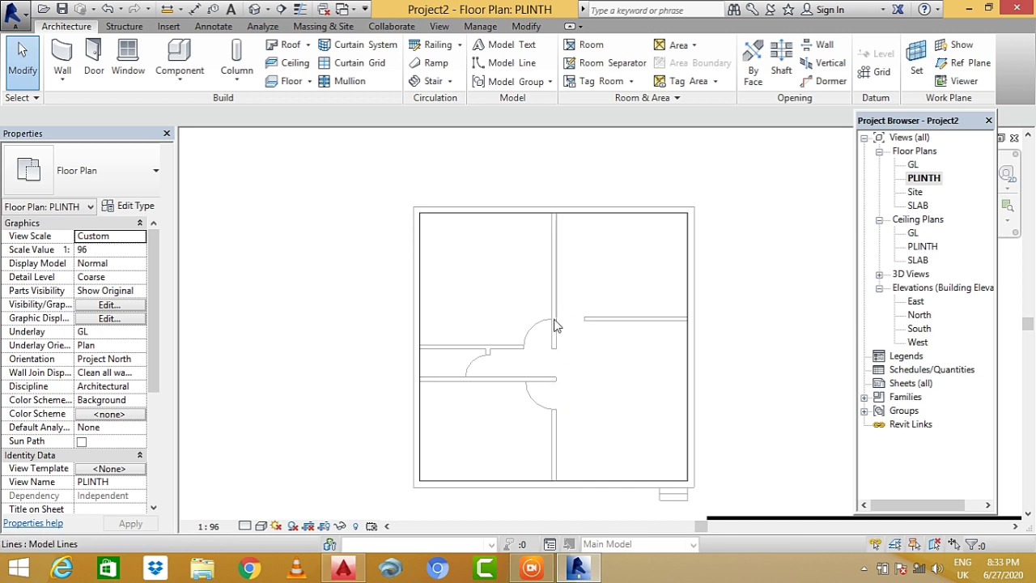
scroll(523, 344, up, 1)
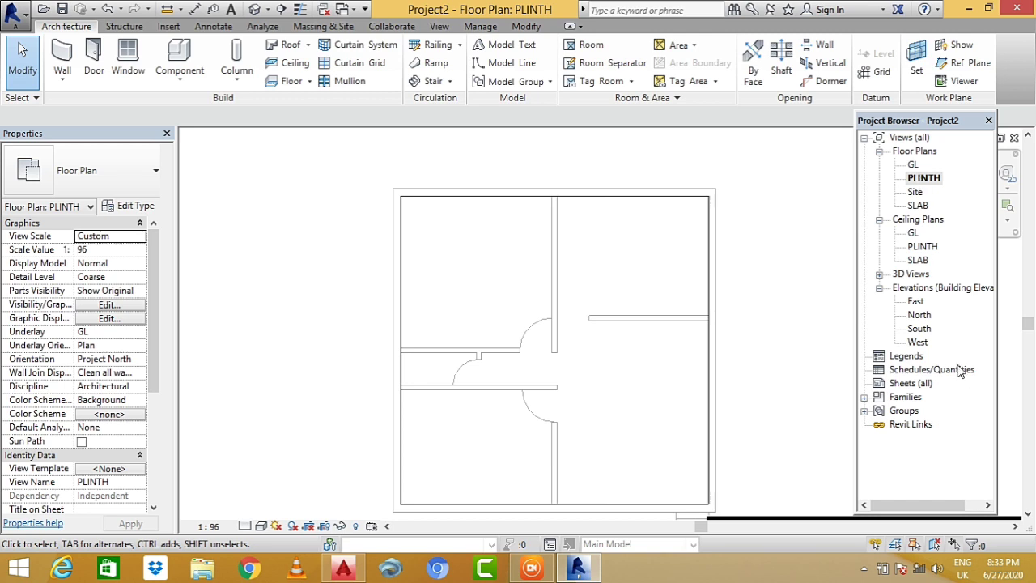
- Check the South elevation, return to the PLINTH plan and start the Wall tool
double_click(920, 332)
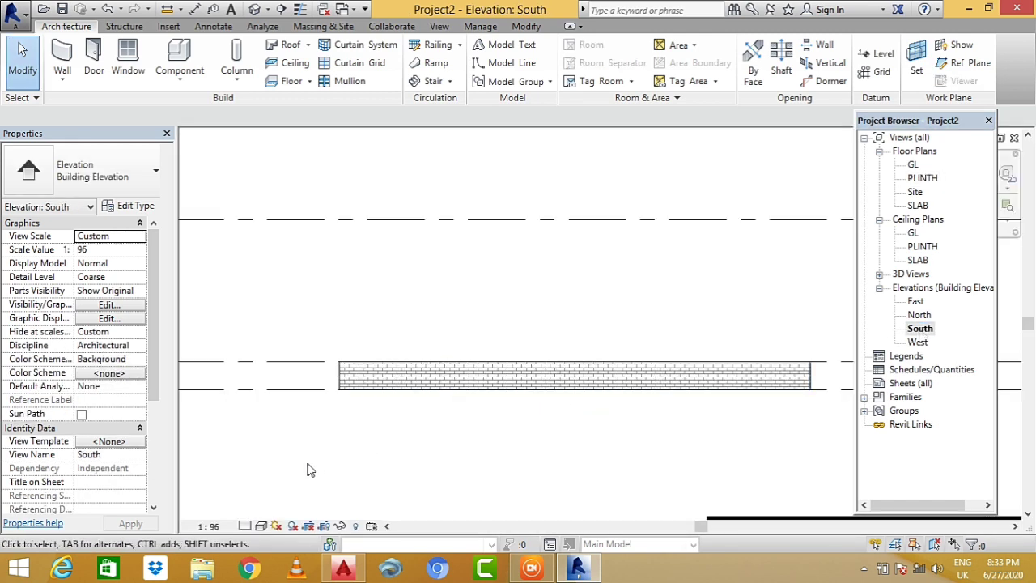
scroll(386, 455, down, 1)
scroll(358, 454, down, 2)
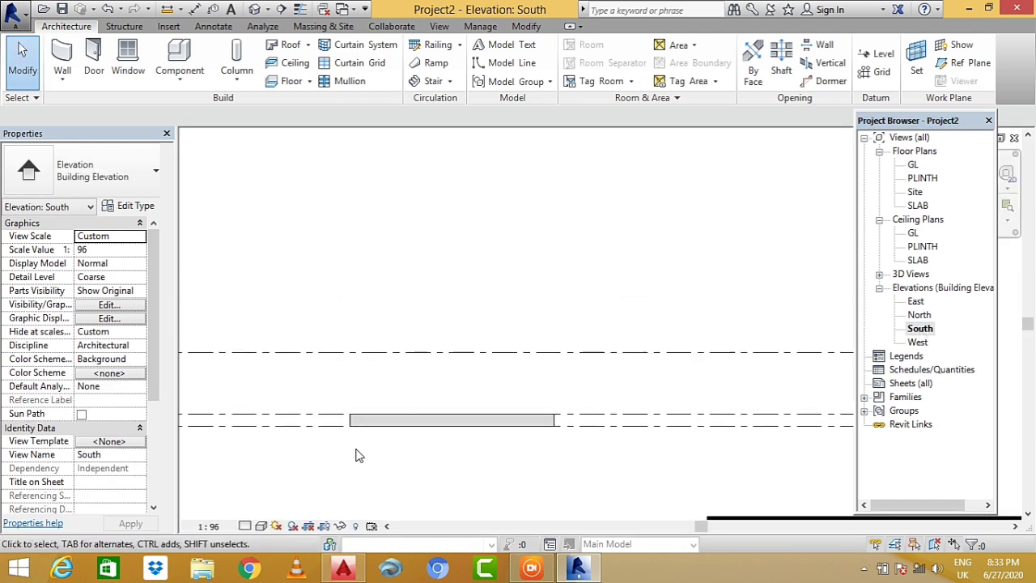
scroll(364, 449, down, 1)
scroll(786, 411, up, 2)
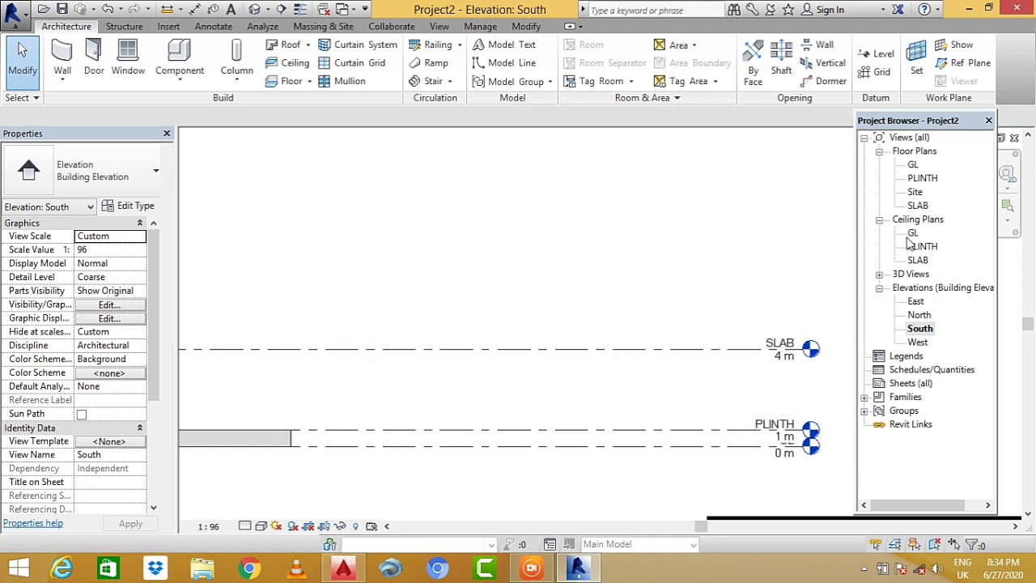
double_click(921, 180)
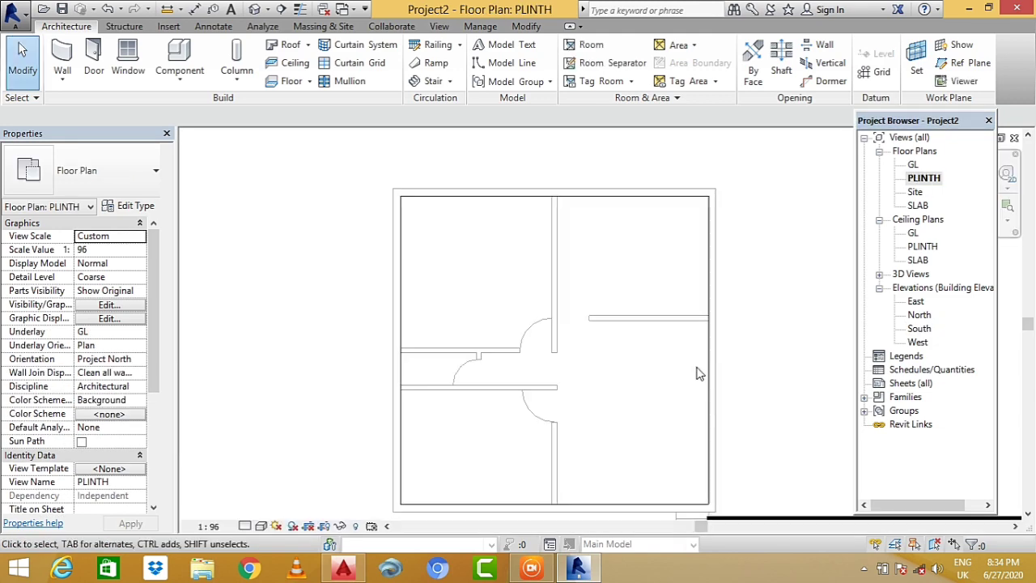
click(62, 79)
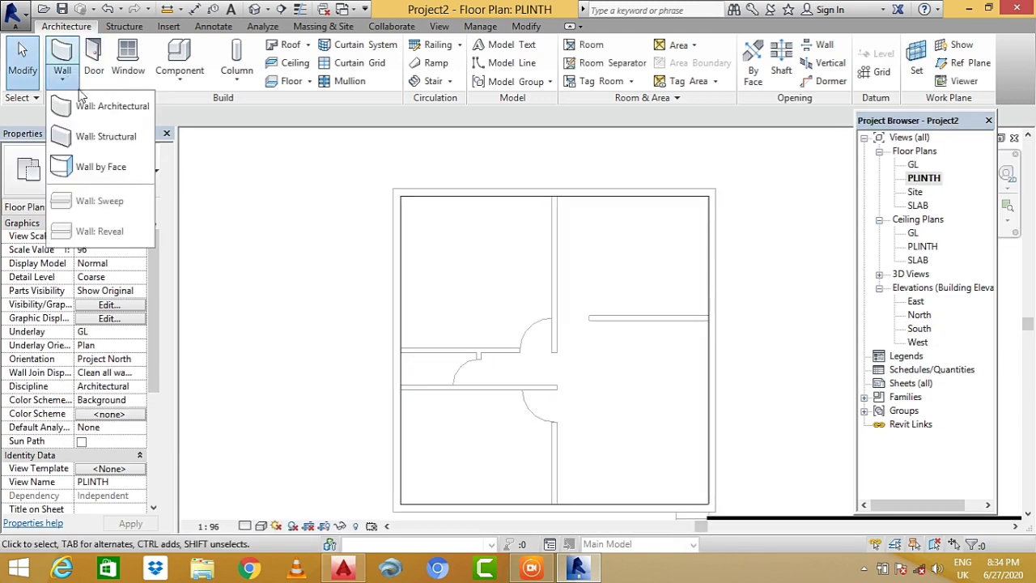
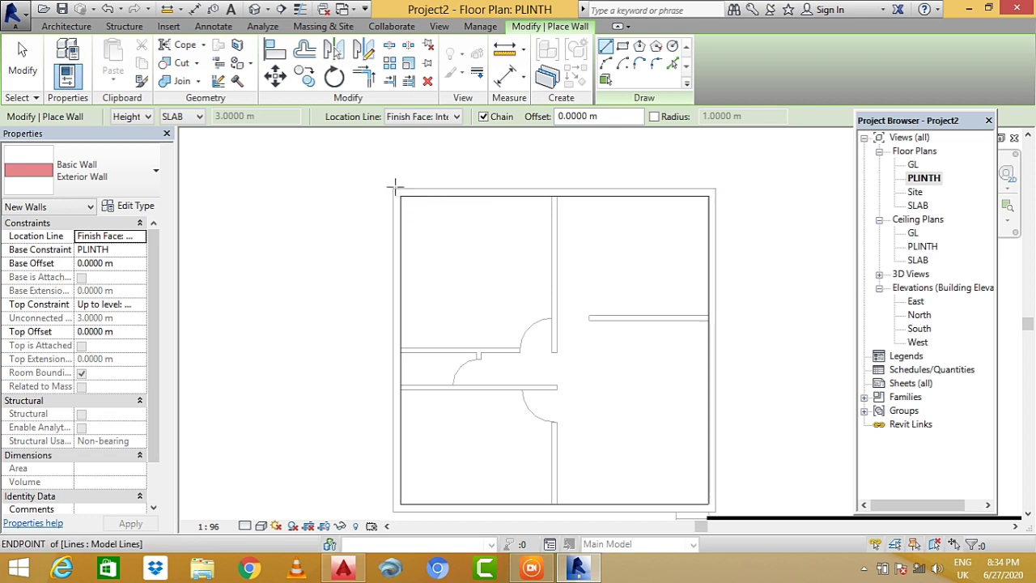
- Chain exterior walls along the left, bottom, right and top edges of the PLINTH plan
click(394, 188)
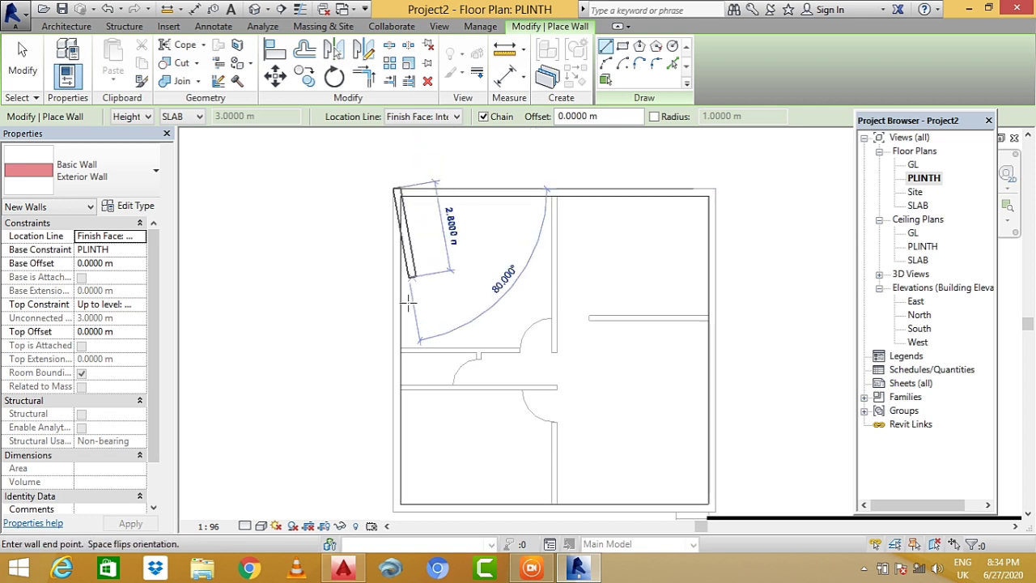
click(395, 510)
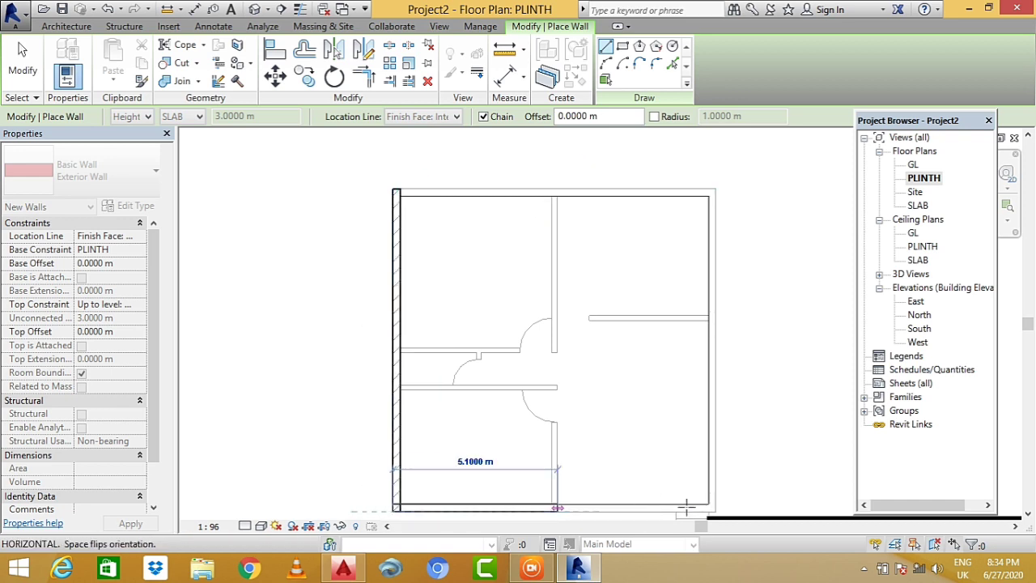
scroll(695, 476, down, 2)
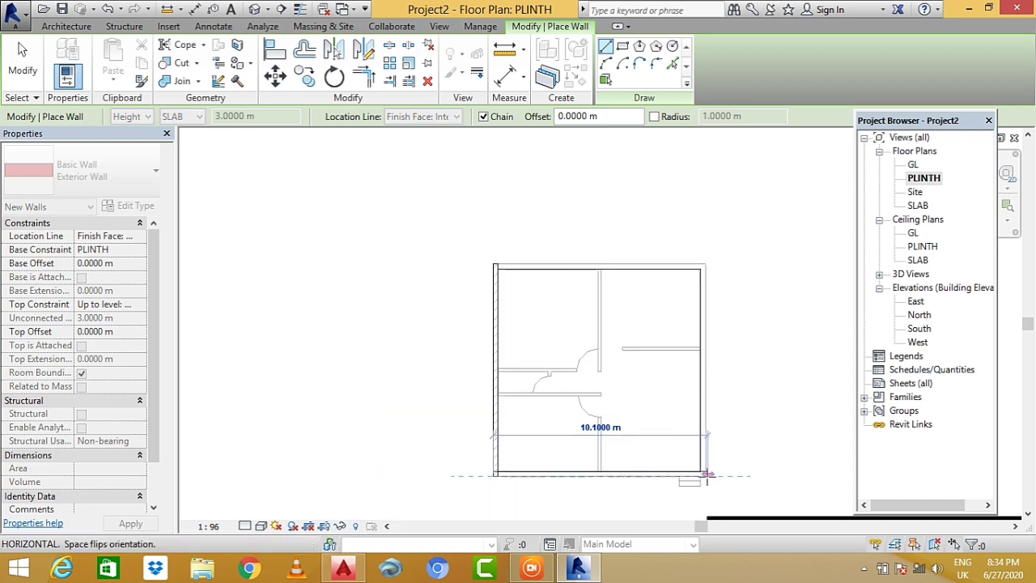
click(705, 476)
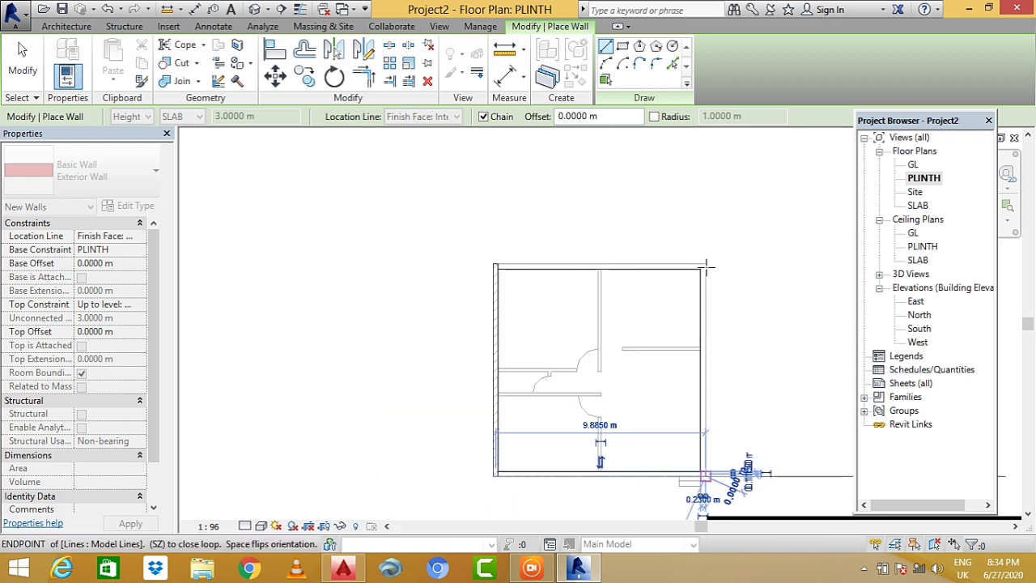
click(701, 263)
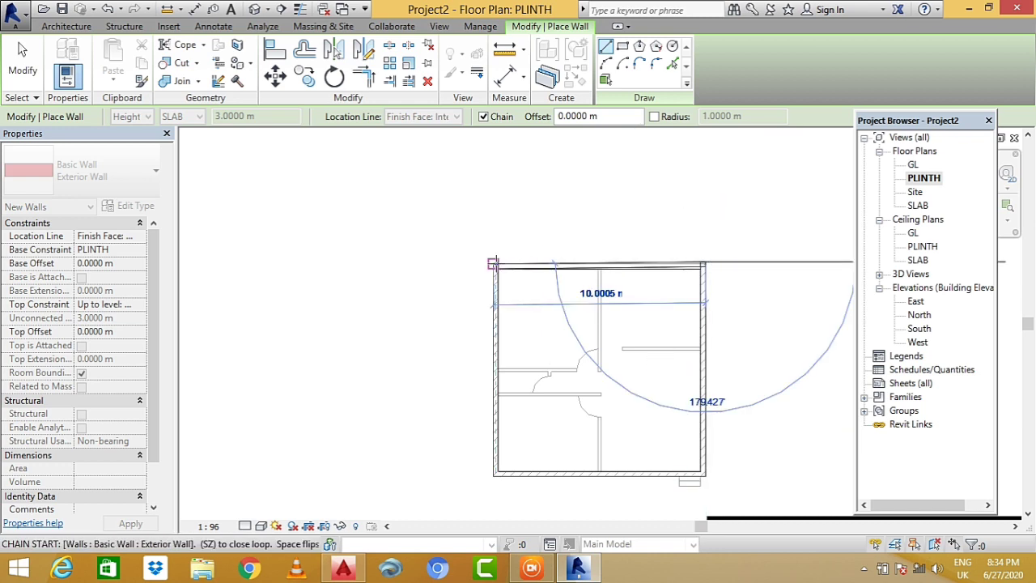
click(493, 262)
scroll(639, 247, up, 1)
scroll(641, 253, up, 1)
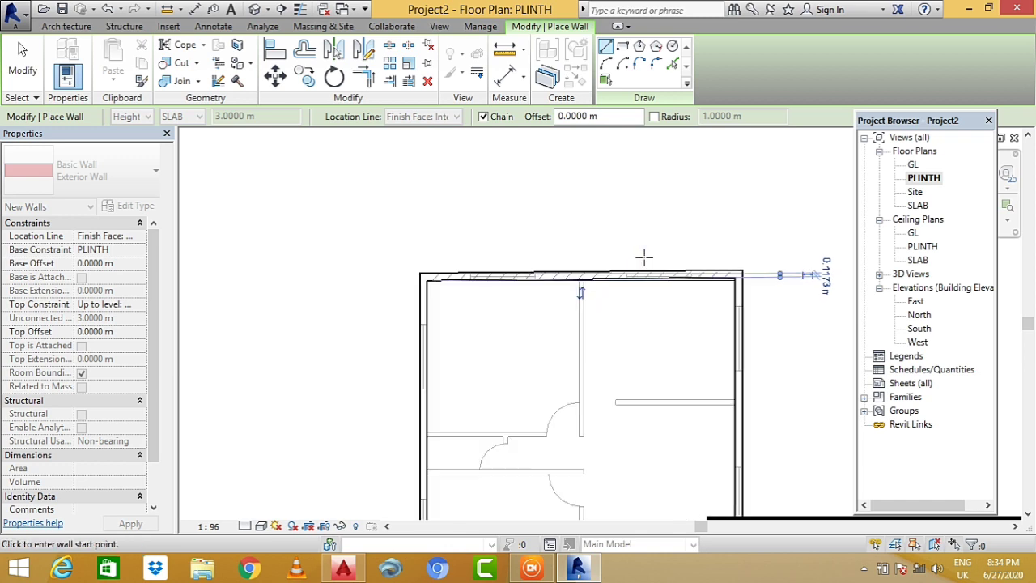
key(Escape)
scroll(724, 292, down, 2)
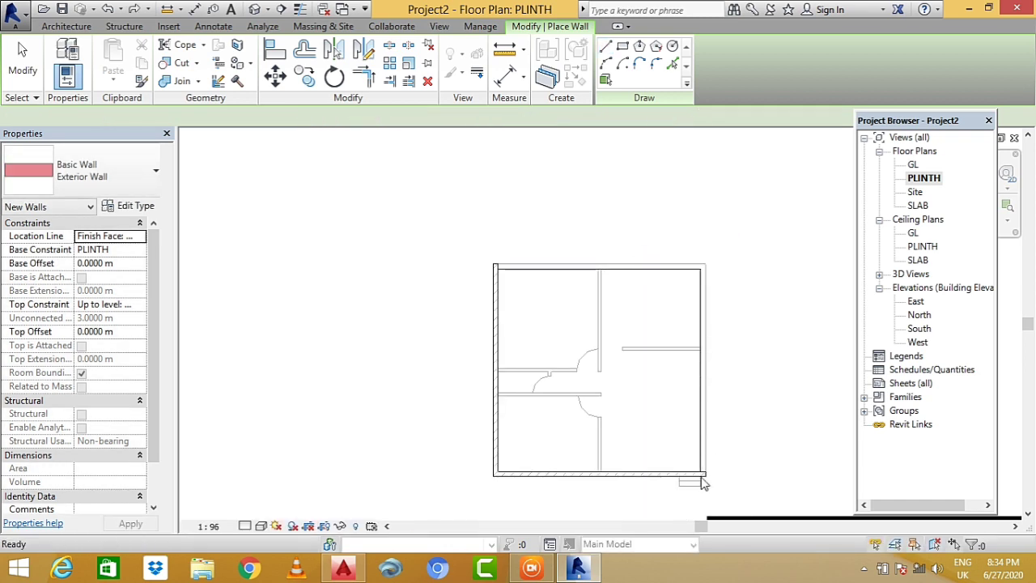
- Redraw the right and top walls with WA, from the bottom-right corner to the top-left corner
key(w)
key(a)
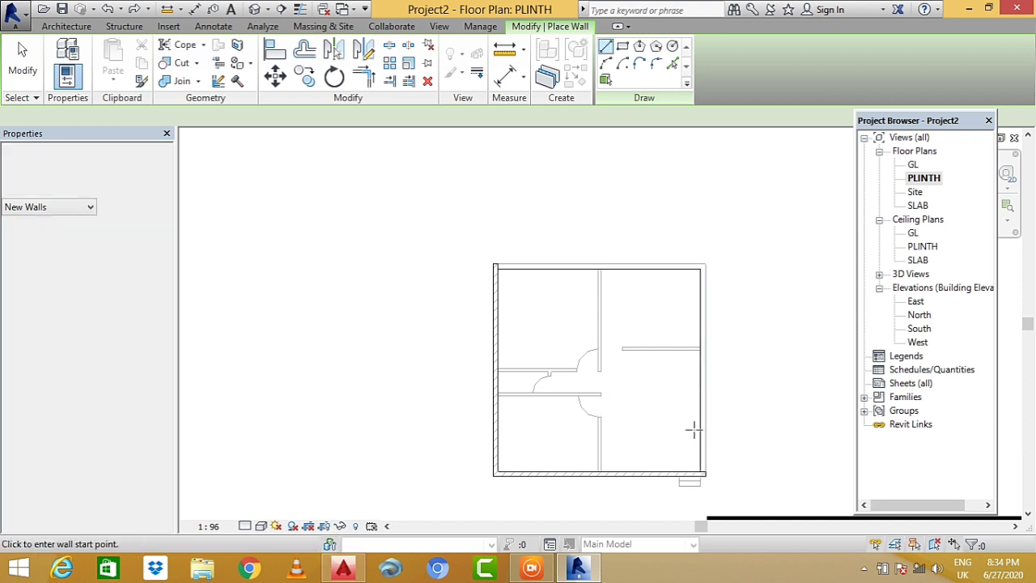
click(705, 471)
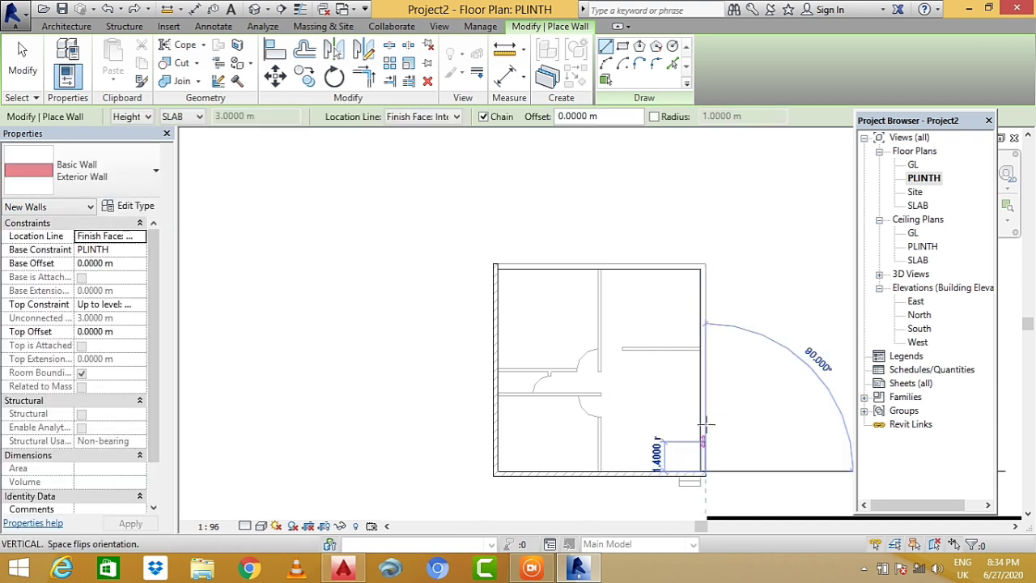
scroll(702, 267, up, 2)
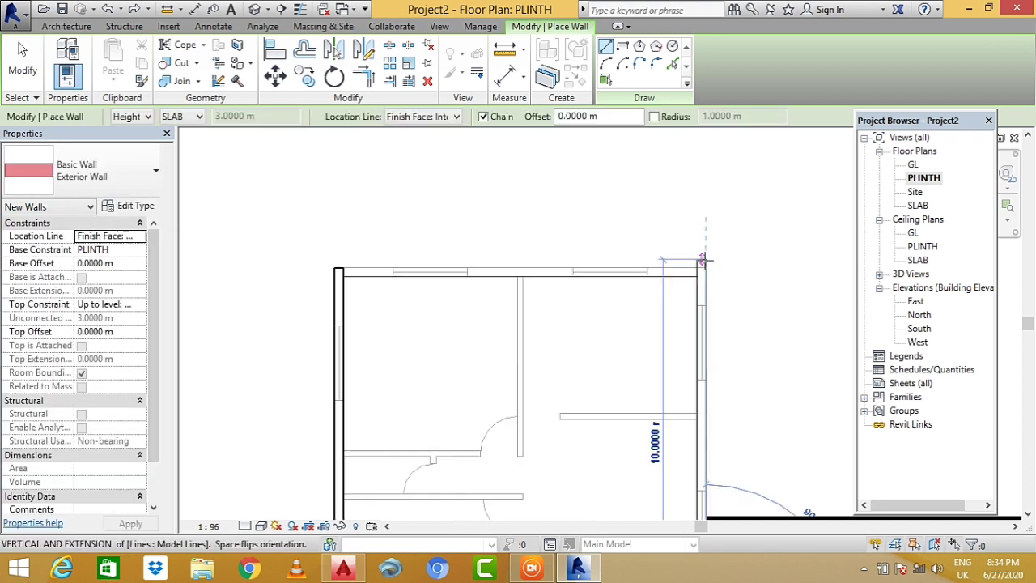
scroll(704, 271, up, 1)
click(705, 270)
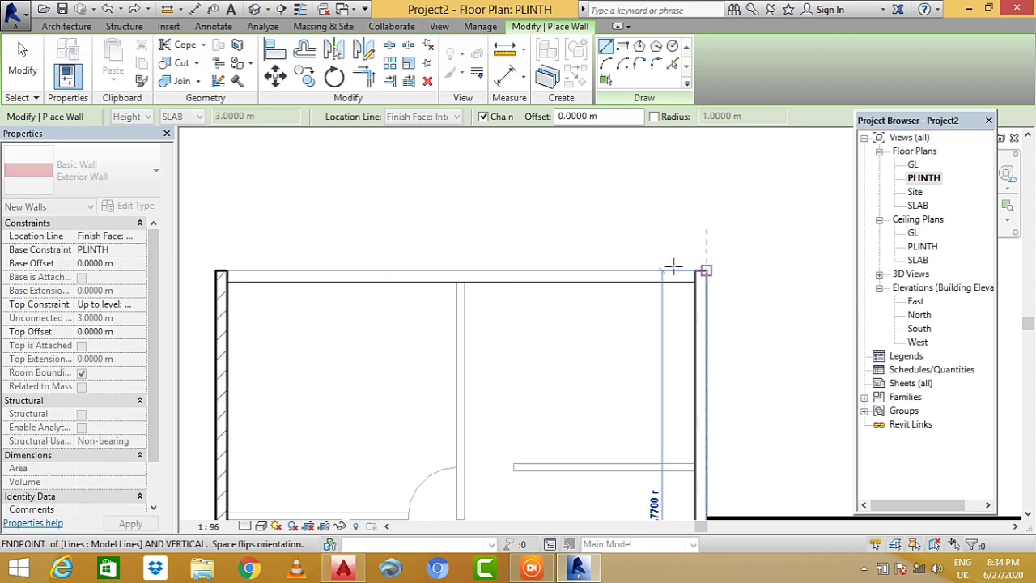
click(220, 271)
scroll(615, 204, down, 1)
scroll(620, 207, down, 1)
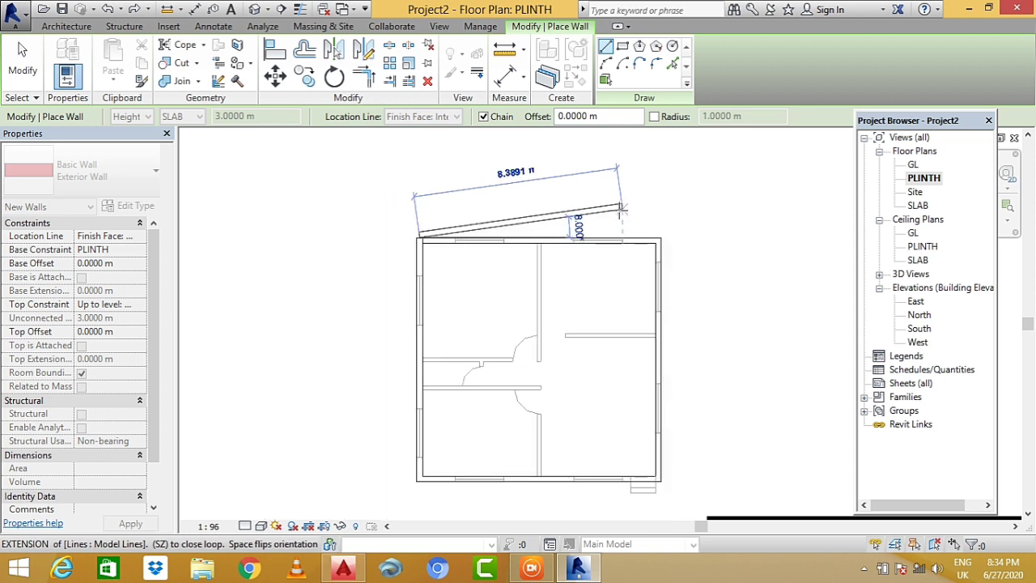
scroll(599, 243, down, 1)
scroll(599, 243, up, 3)
scroll(606, 221, down, 2)
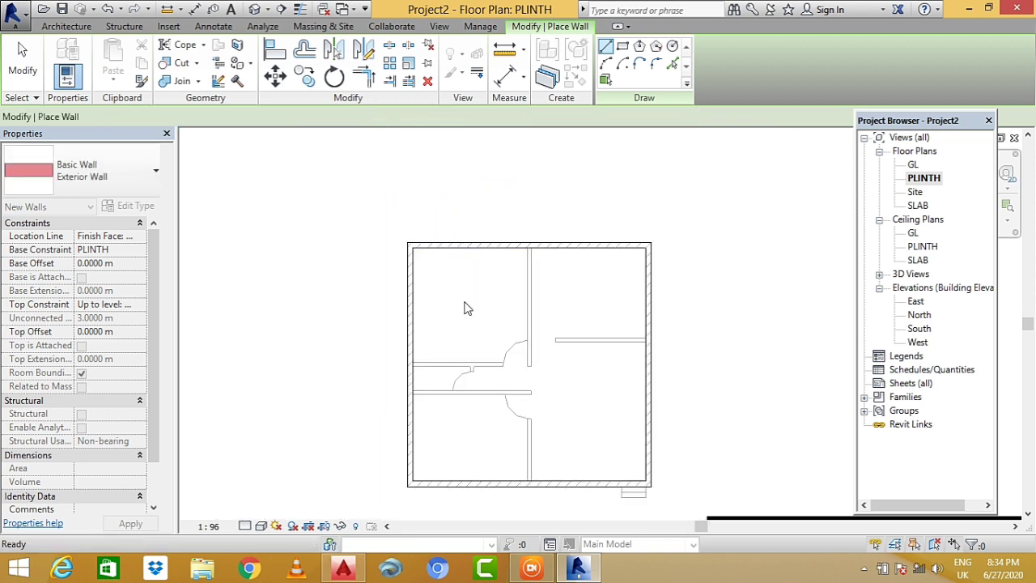
scroll(566, 325, down, 1)
key(Escape)
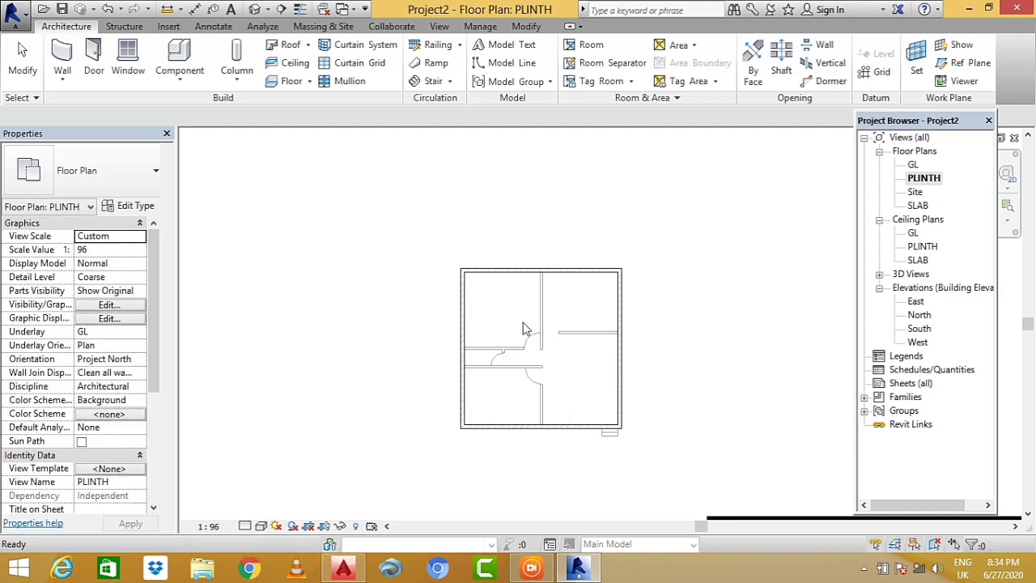
- Switch to the default 3D view with the Shaded visual style
click(254, 9)
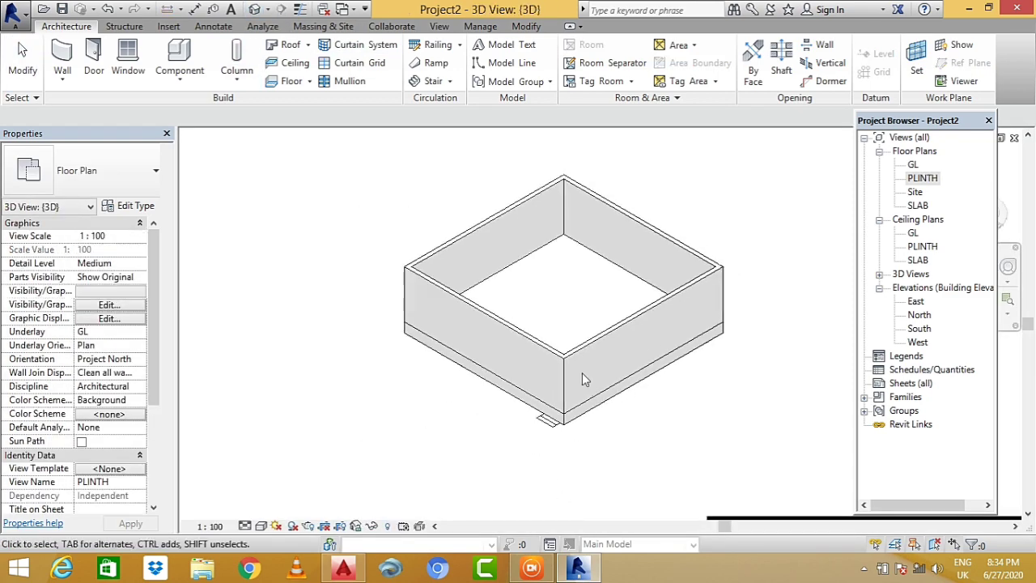
scroll(526, 368, up, 1)
scroll(362, 531, down, 1)
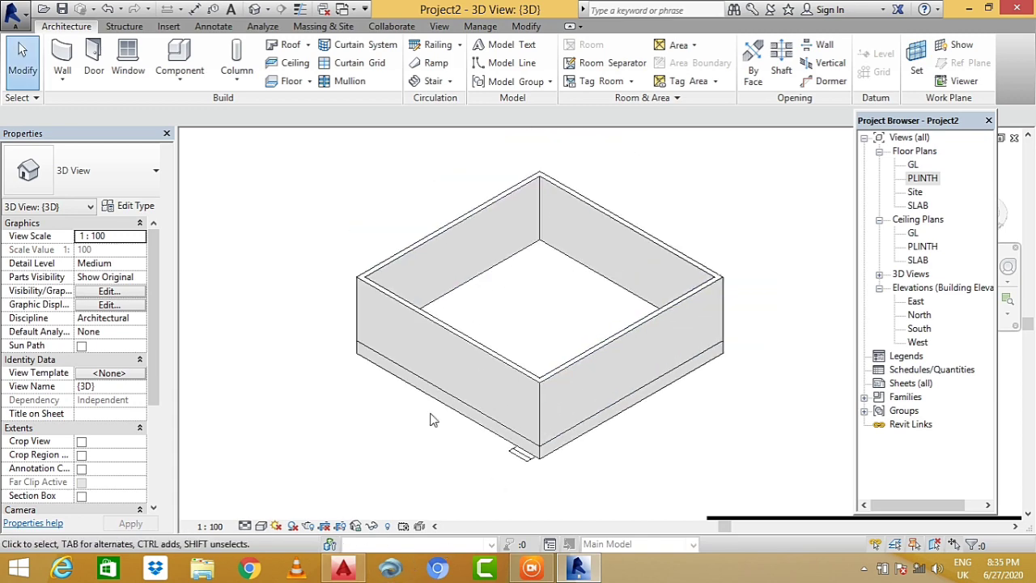
click(263, 527)
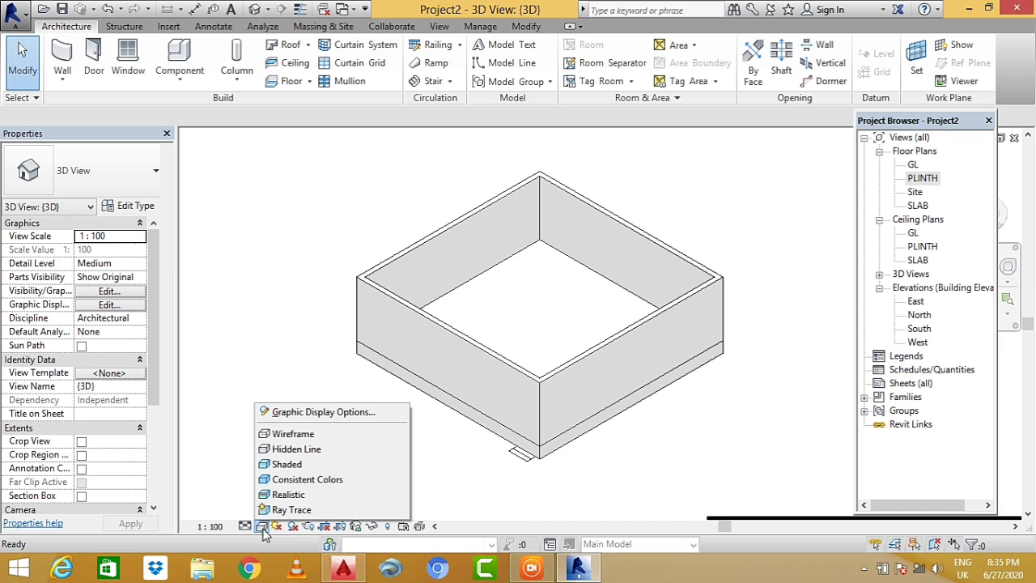
click(285, 466)
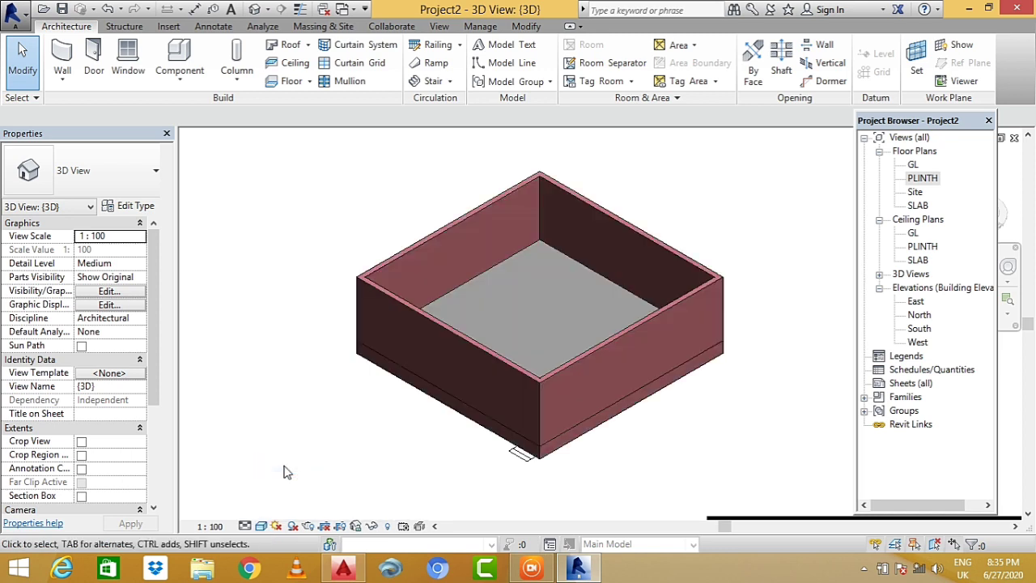
- Review the front exterior wall's type properties, then deselect the wall
scroll(663, 464, up, 1)
scroll(638, 458, up, 1)
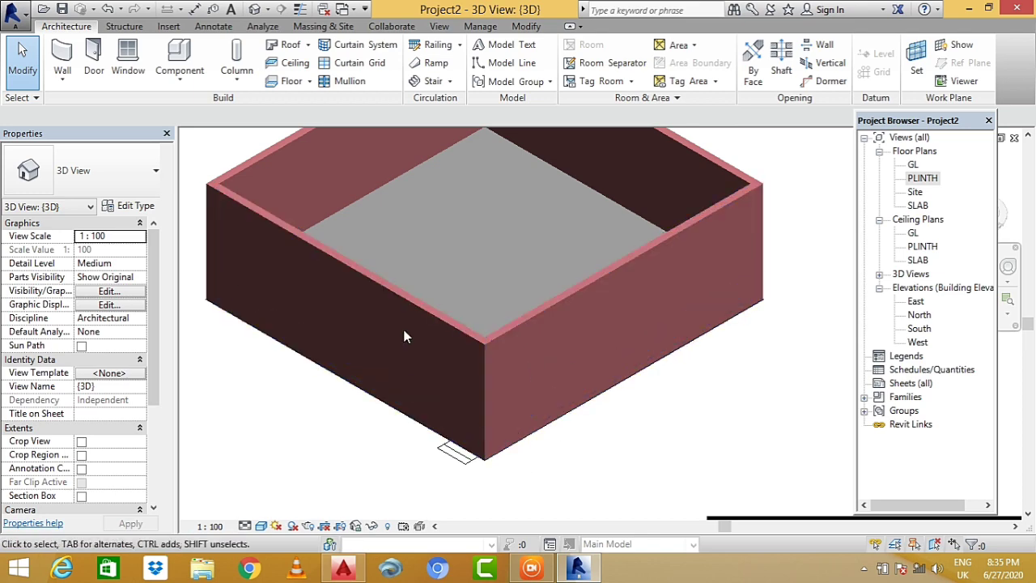
scroll(559, 377, up, 1)
scroll(555, 378, up, 2)
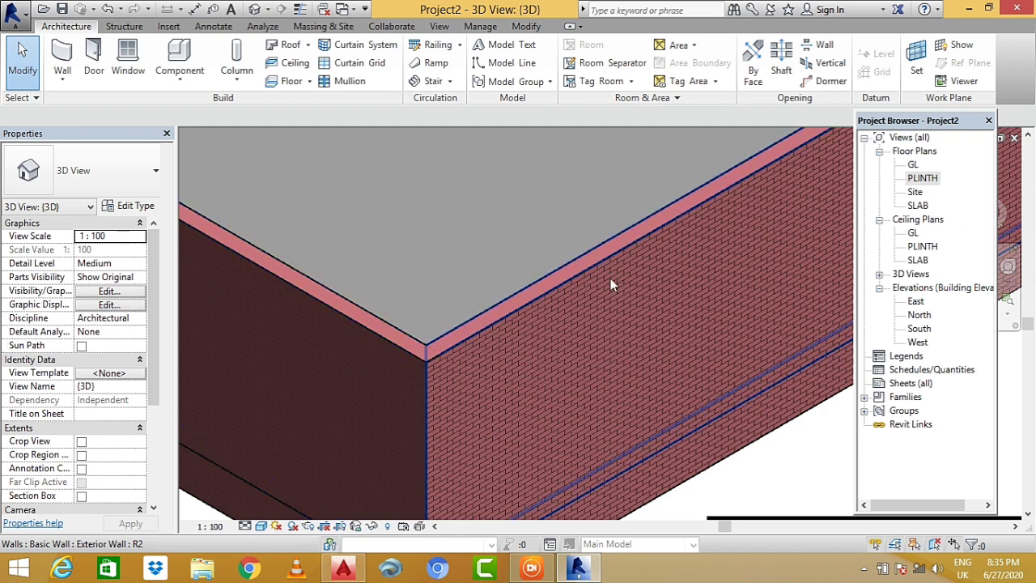
scroll(525, 408, down, 3)
click(508, 369)
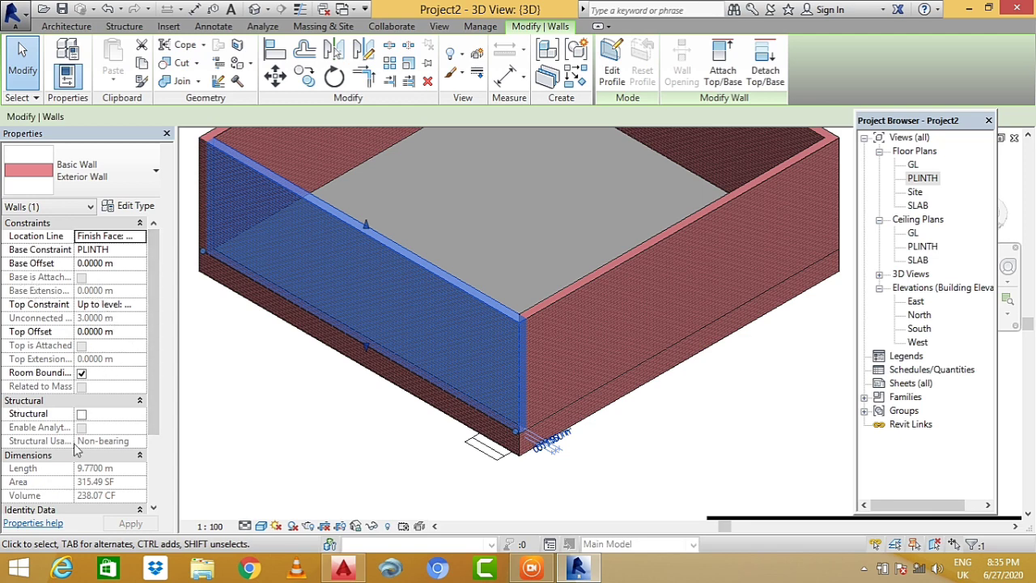
scroll(86, 413, down, 2)
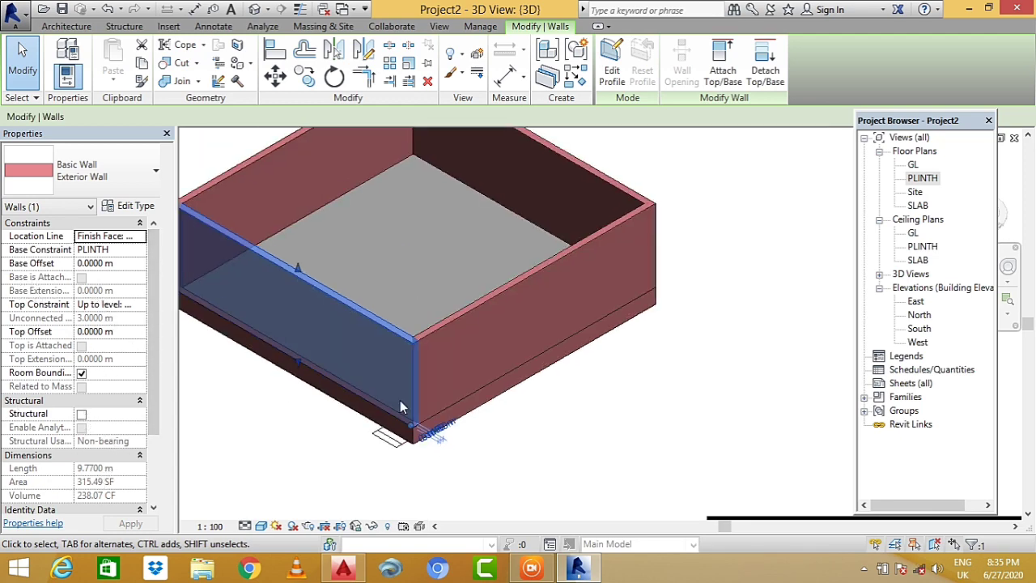
click(135, 205)
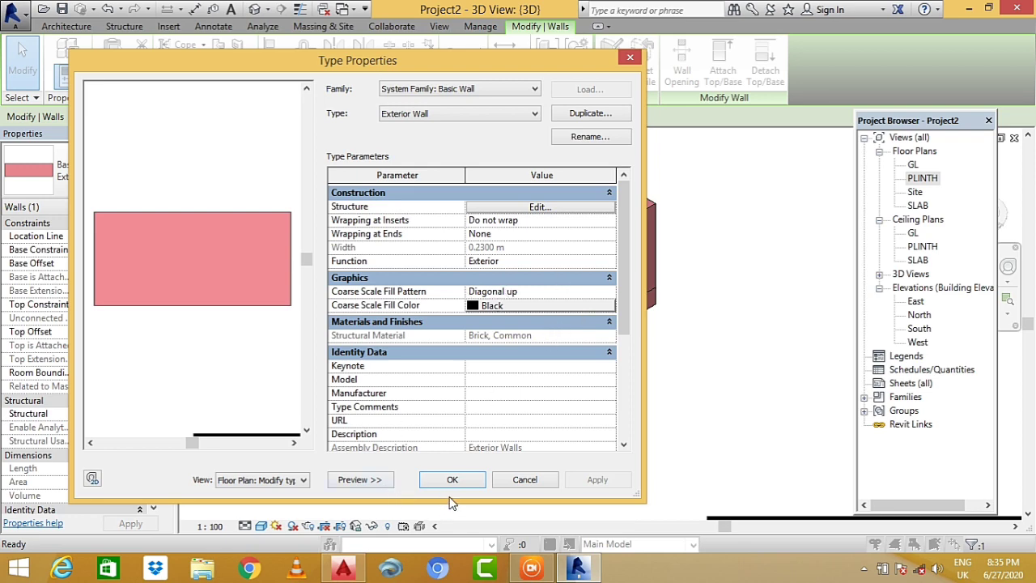
click(518, 479)
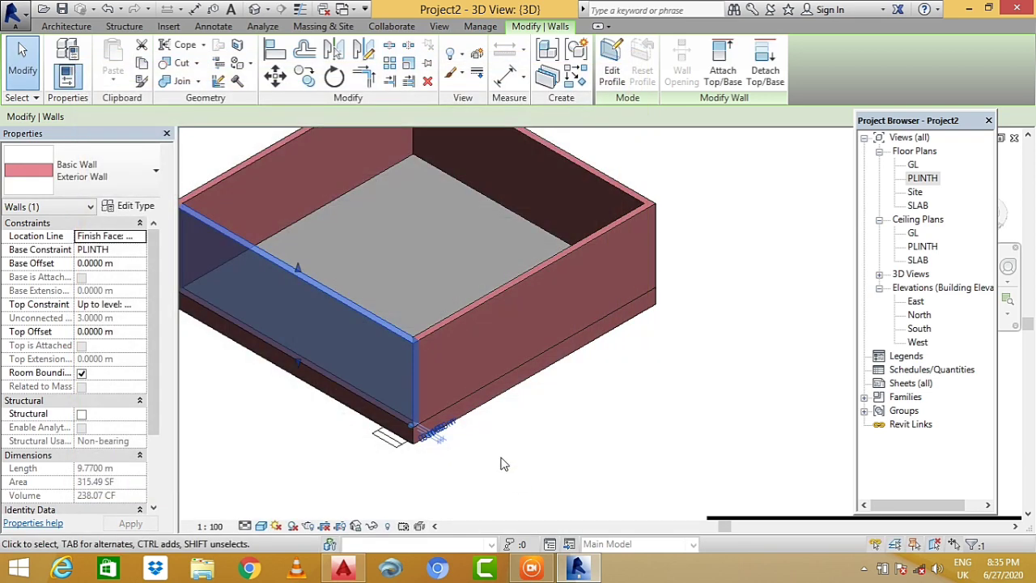
click(743, 389)
click(759, 408)
scroll(729, 388, down, 2)
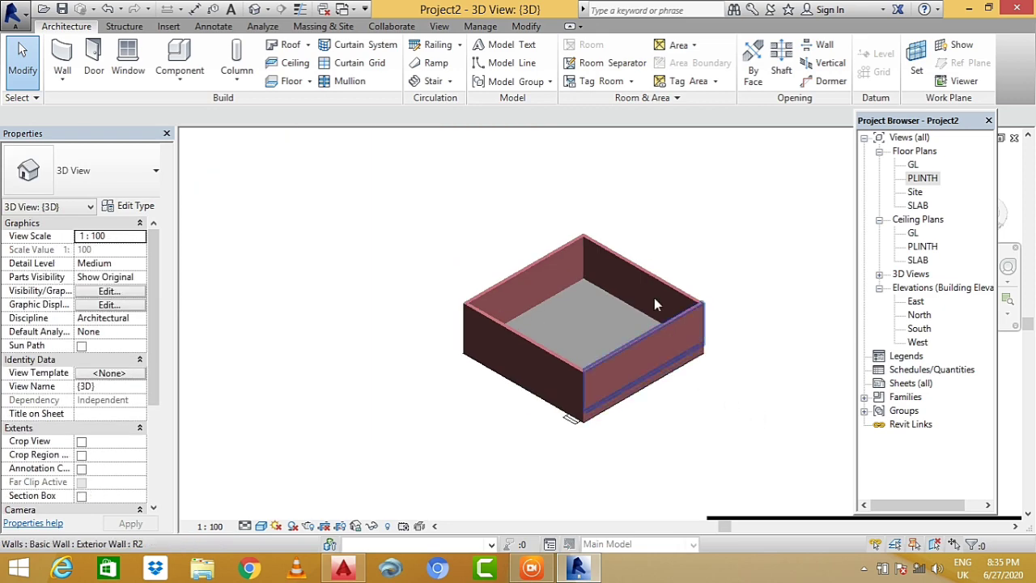
scroll(587, 348, up, 1)
scroll(586, 358, up, 2)
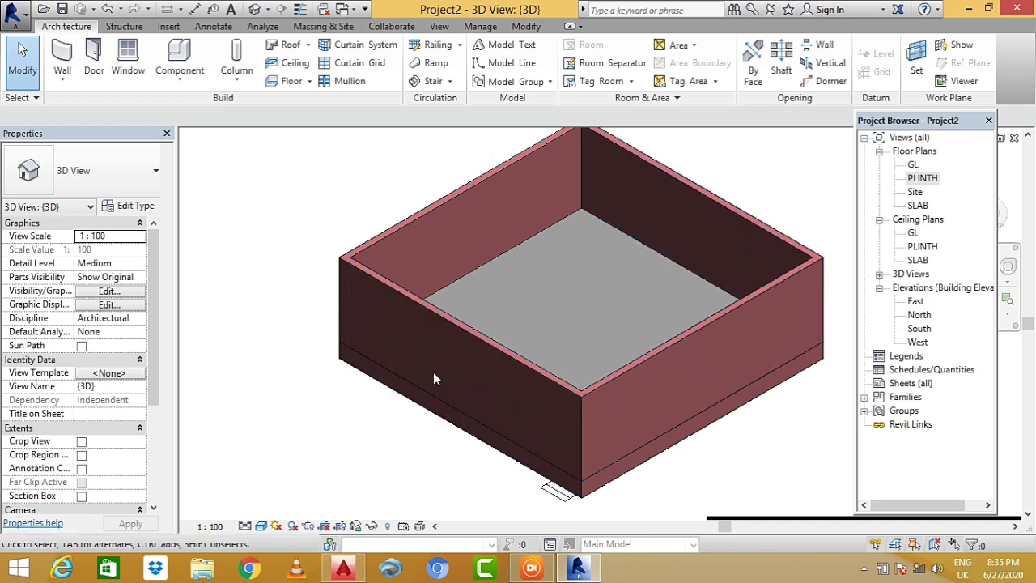
double_click(923, 178)
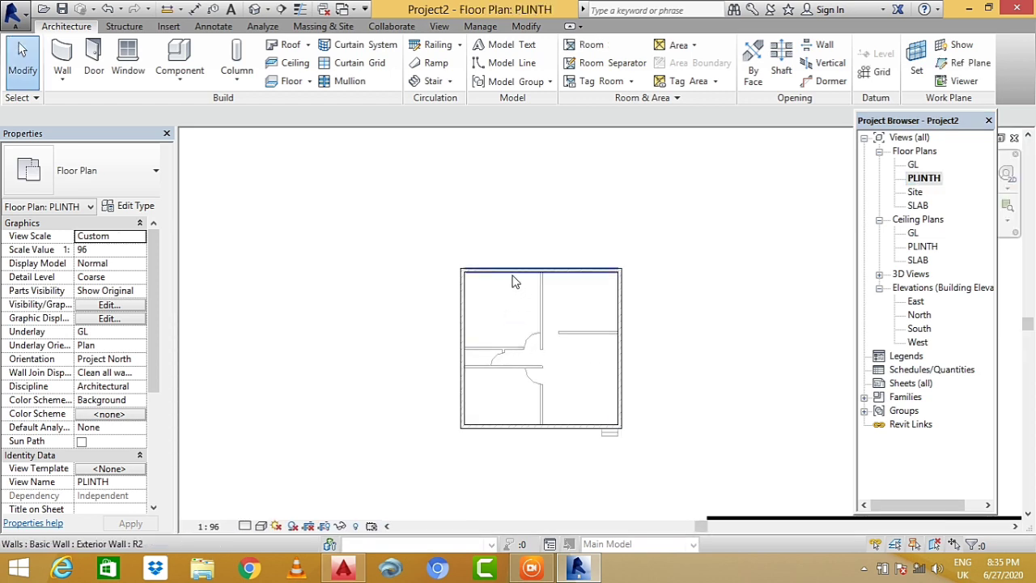
scroll(500, 276, up, 1)
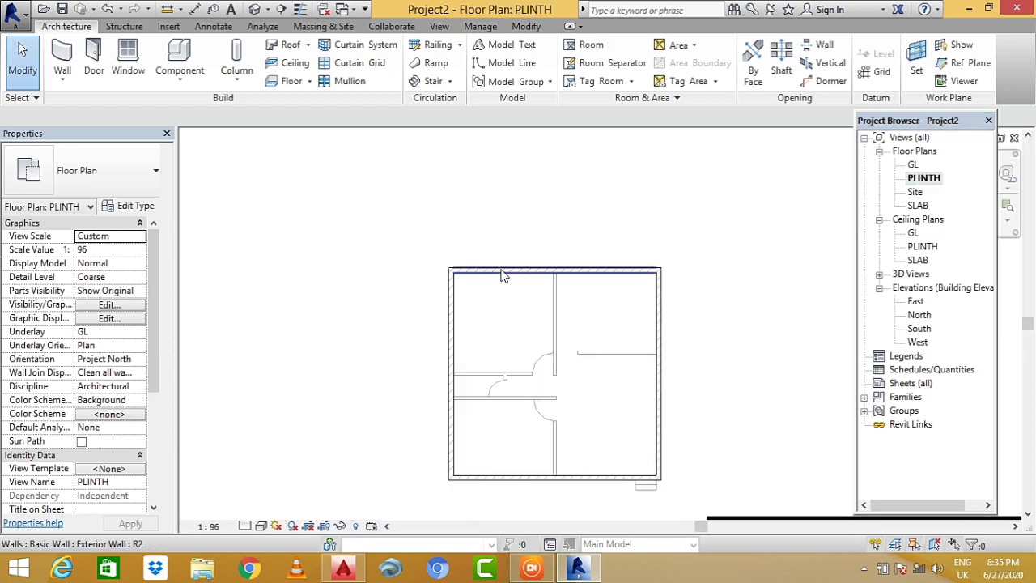
scroll(501, 275, up, 1)
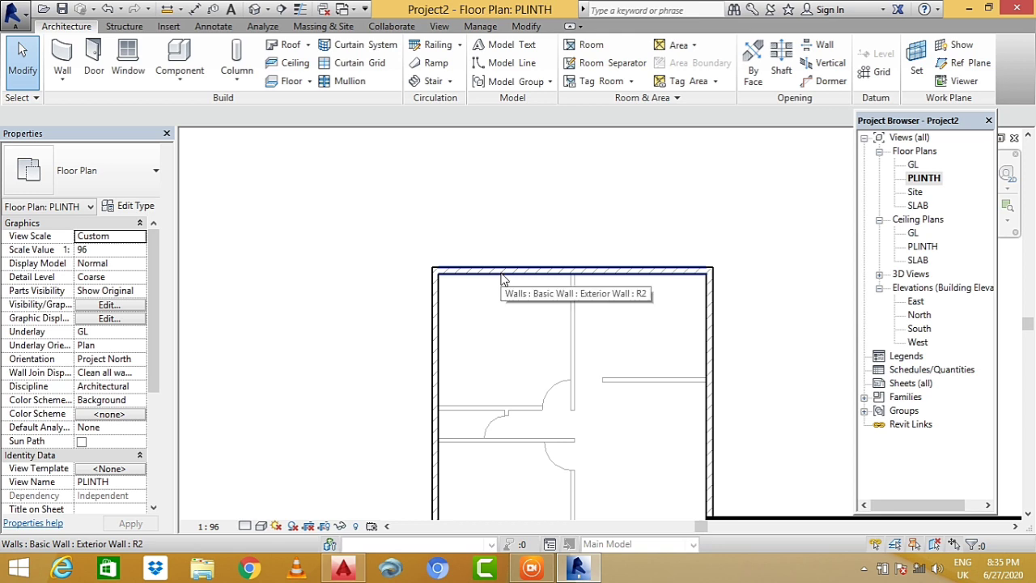
scroll(516, 253, down, 2)
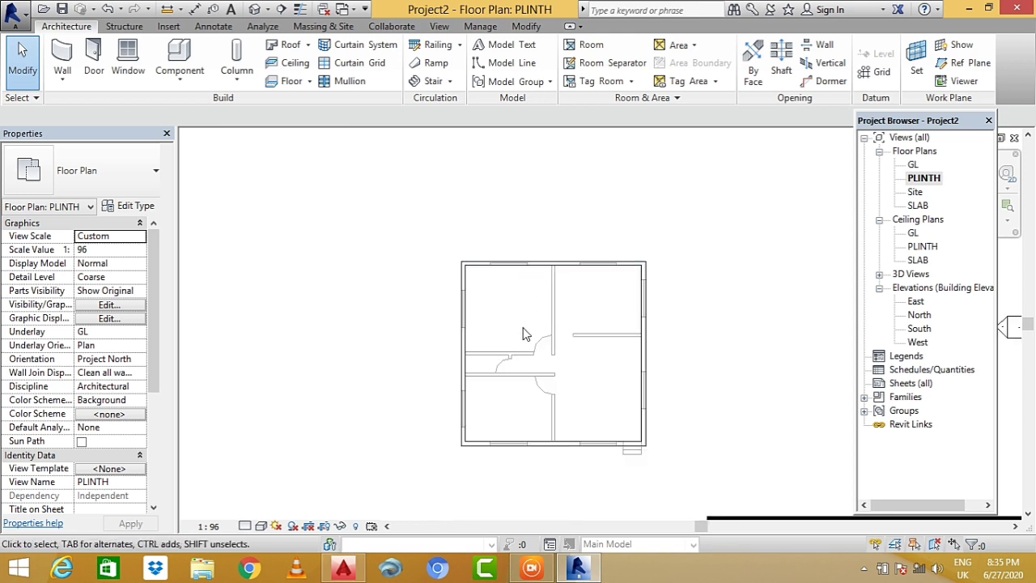
scroll(515, 427, up, 1)
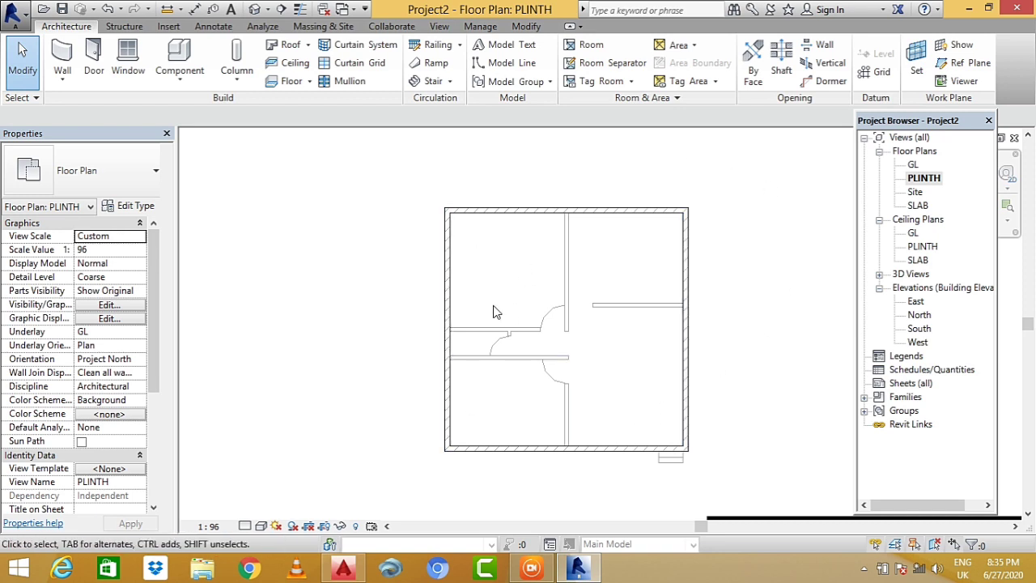
- Start the Window tool with the Fixed 36" x 48" type and review its type properties
click(138, 73)
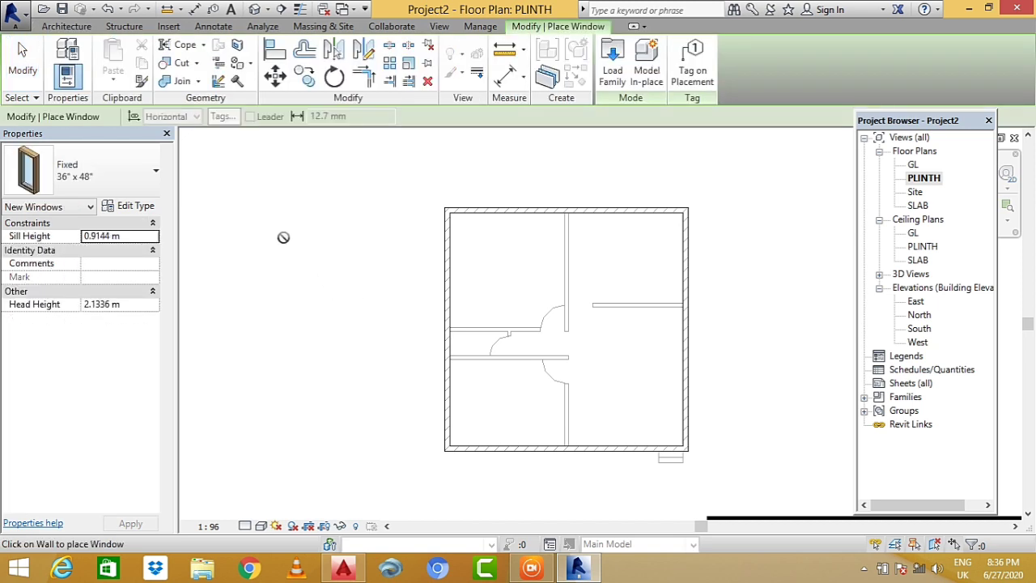
click(123, 166)
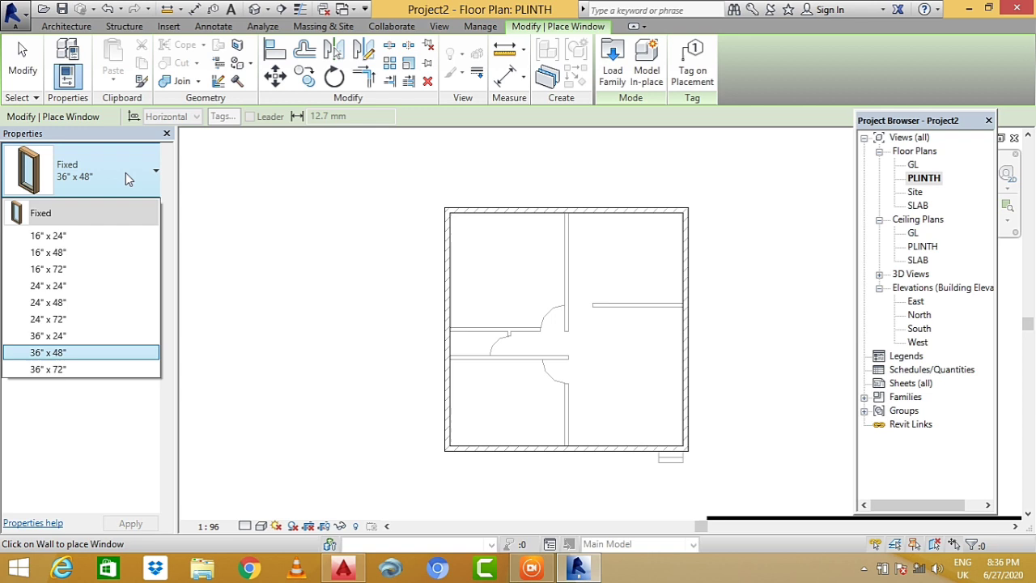
click(85, 194)
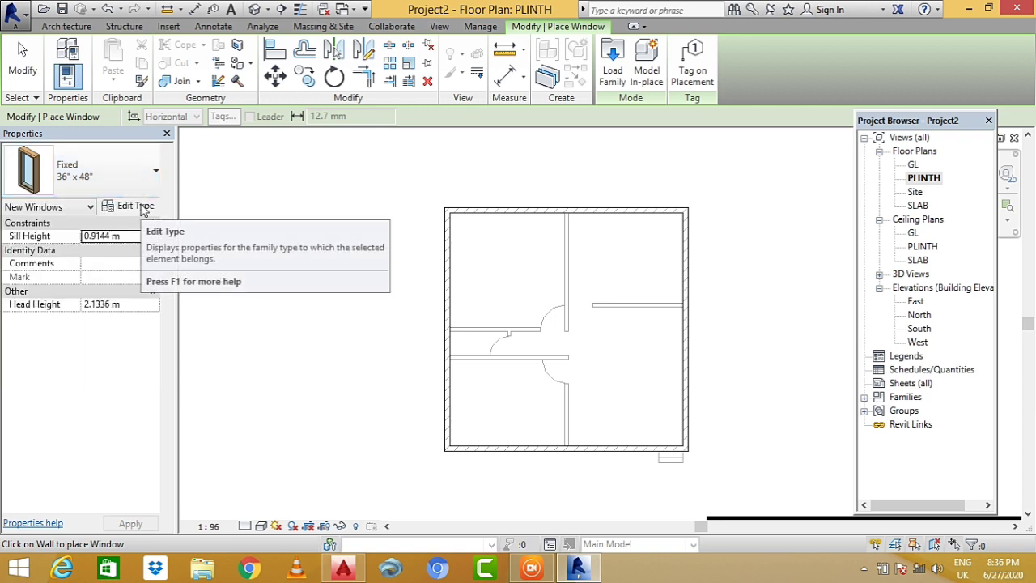
click(139, 209)
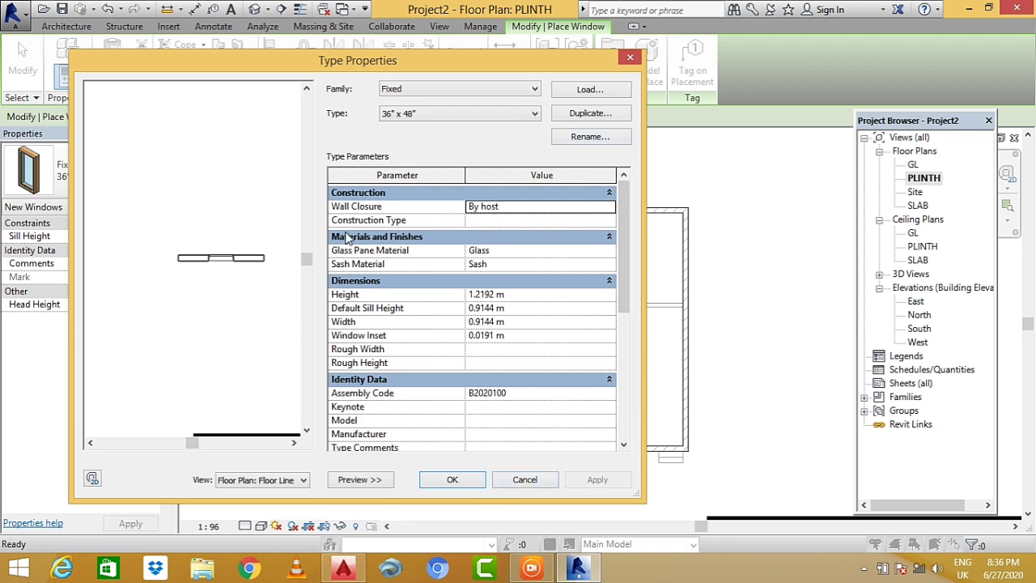
click(522, 480)
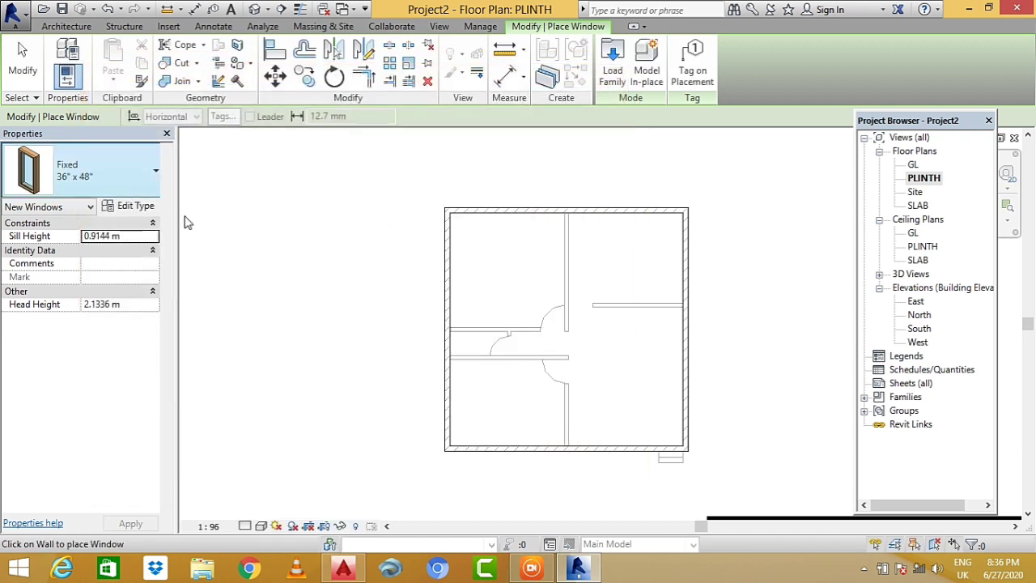
scroll(388, 436, down, 1)
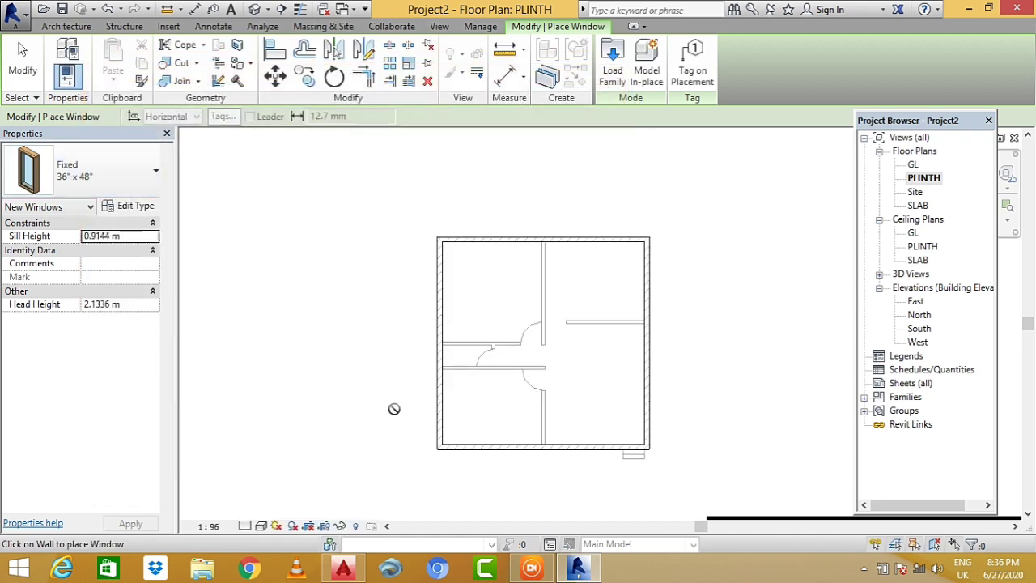
scroll(409, 396, down, 1)
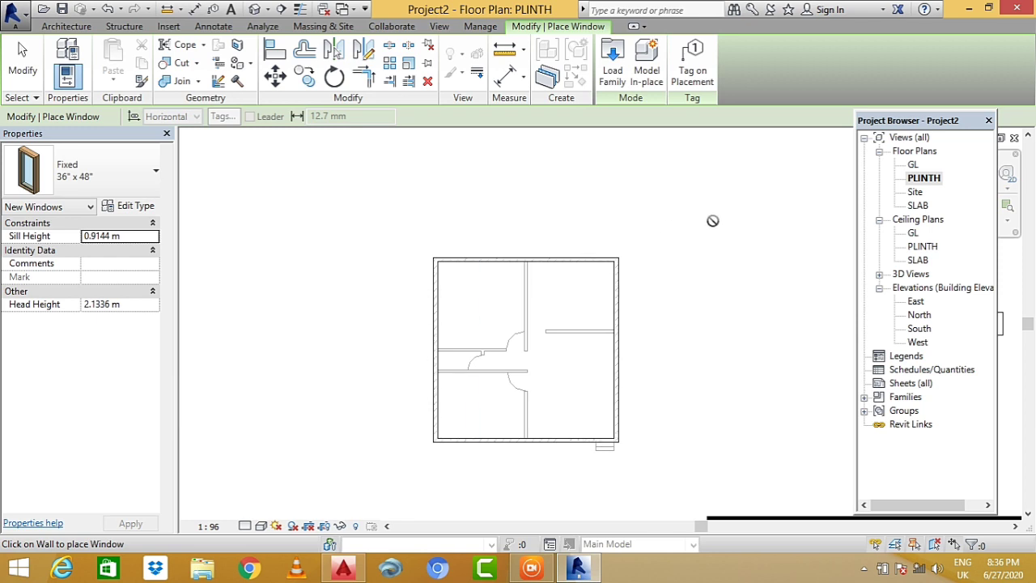
scroll(478, 241, up, 1)
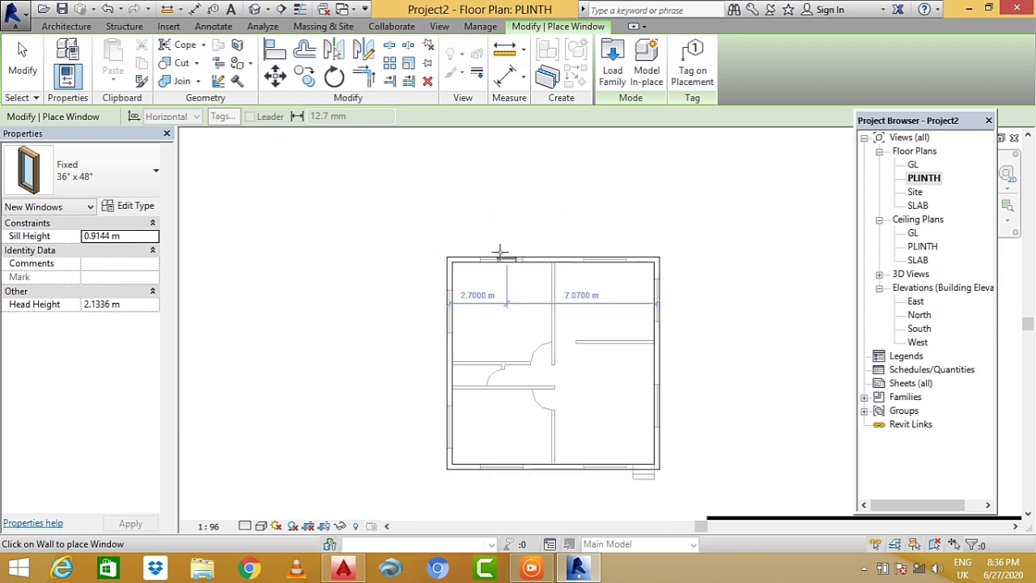
scroll(499, 251, up, 1)
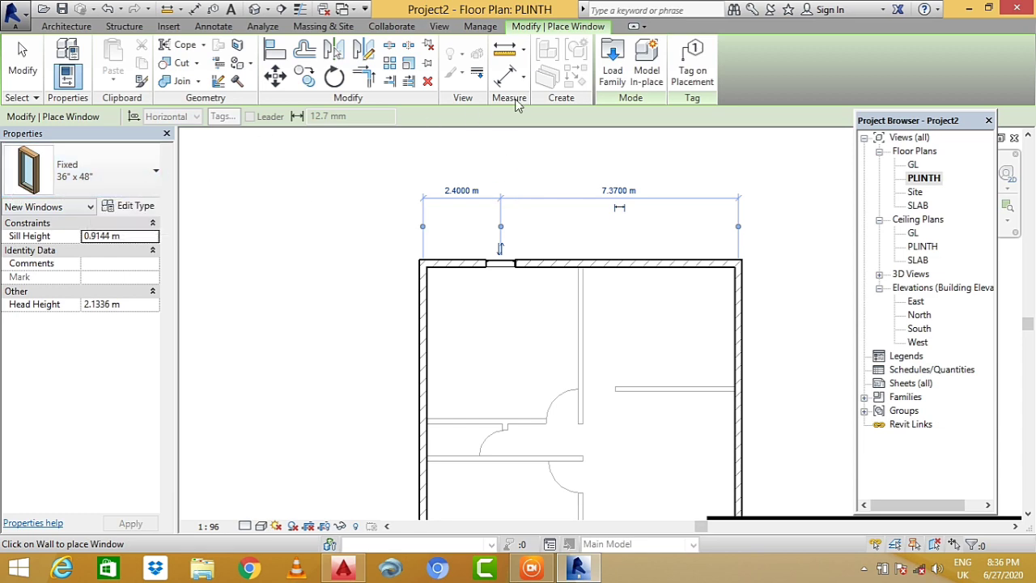
- Load the M_Archtop with Trim family from the Metric Library Windows folder
click(614, 70)
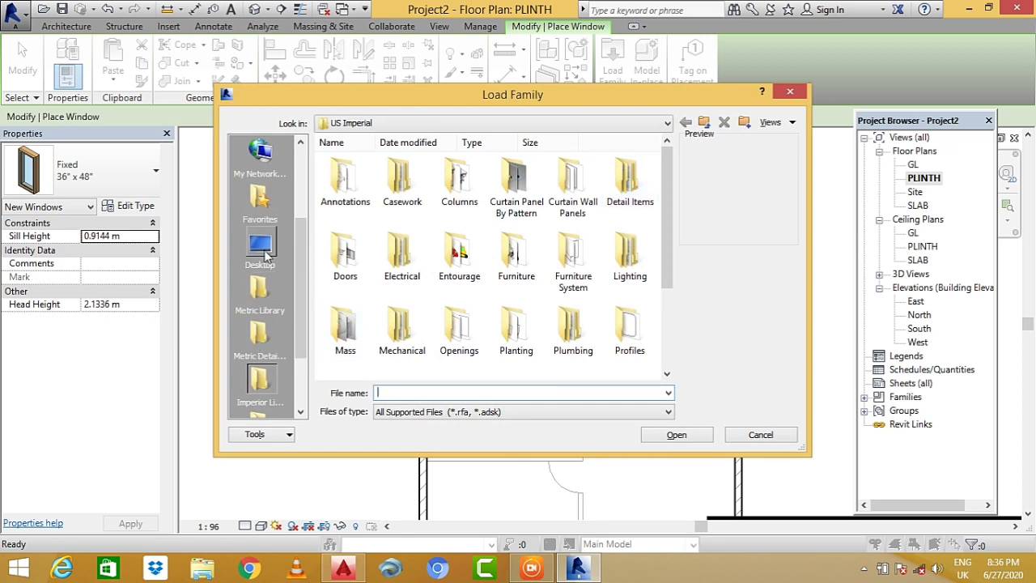
click(301, 414)
click(301, 414)
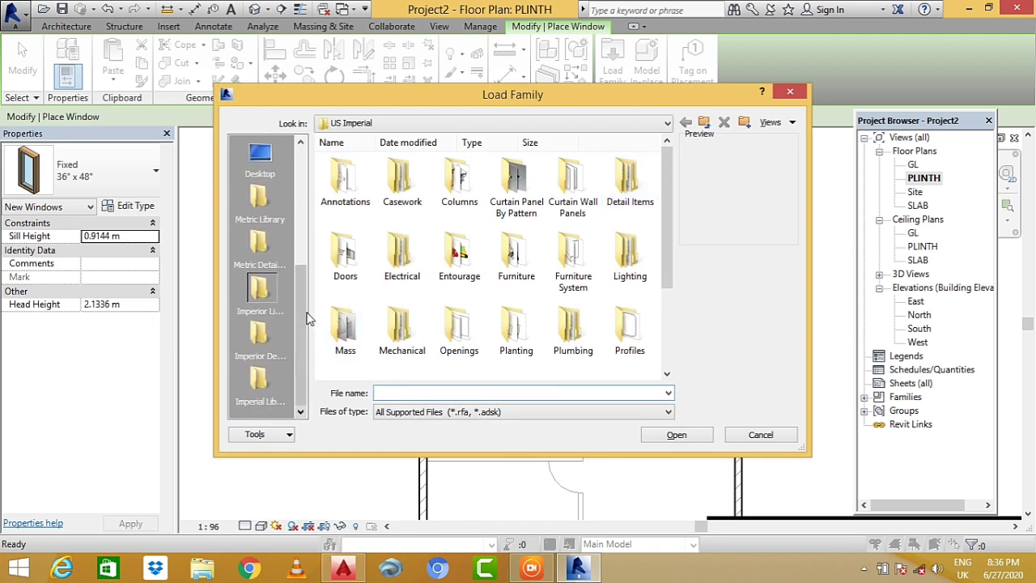
click(263, 208)
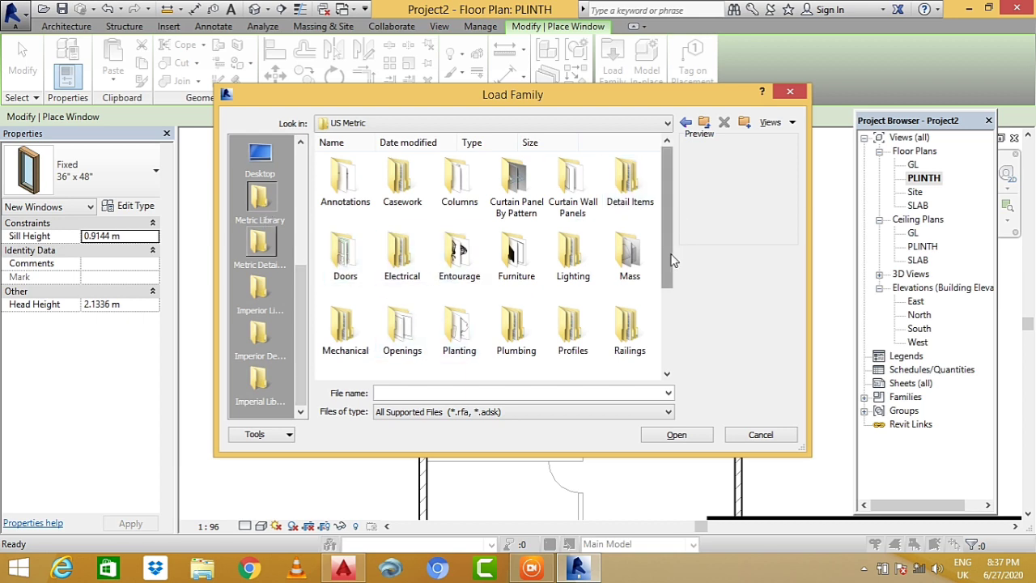
drag(667, 263, 662, 346)
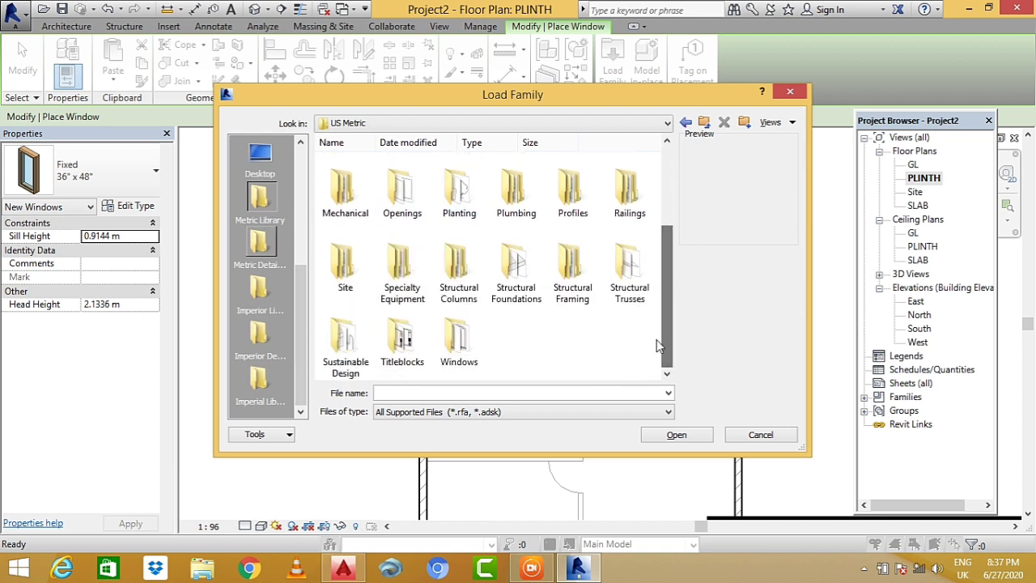
double_click(459, 348)
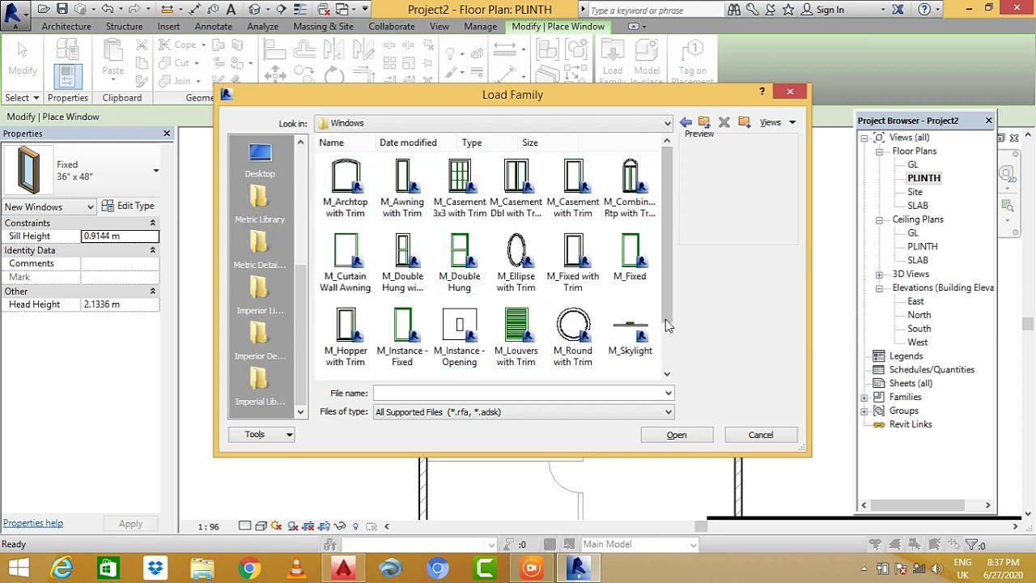
mouse_move(668, 322)
mouse_down()
mouse_move(676, 346)
mouse_move(681, 296)
mouse_up()
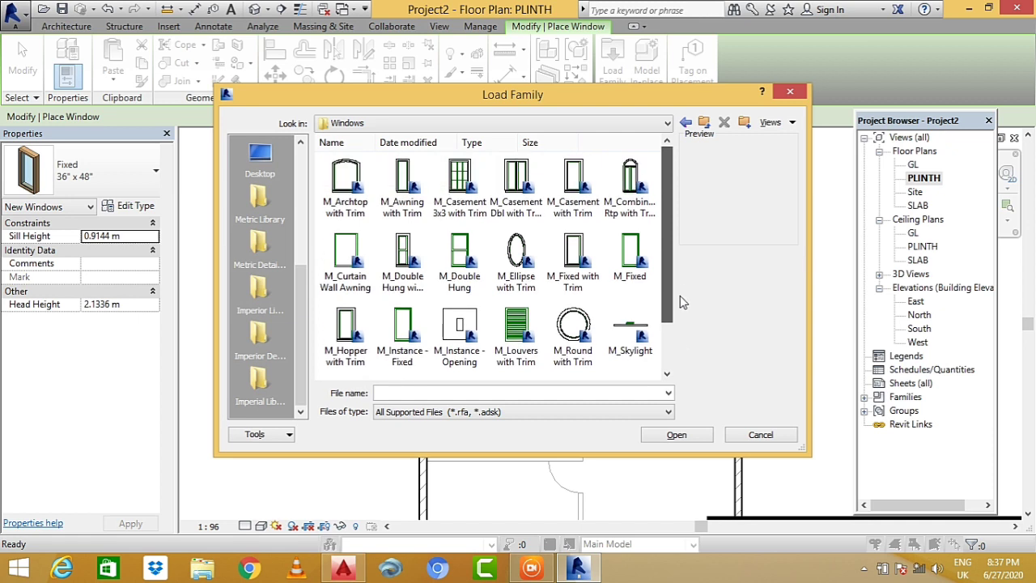
click(343, 191)
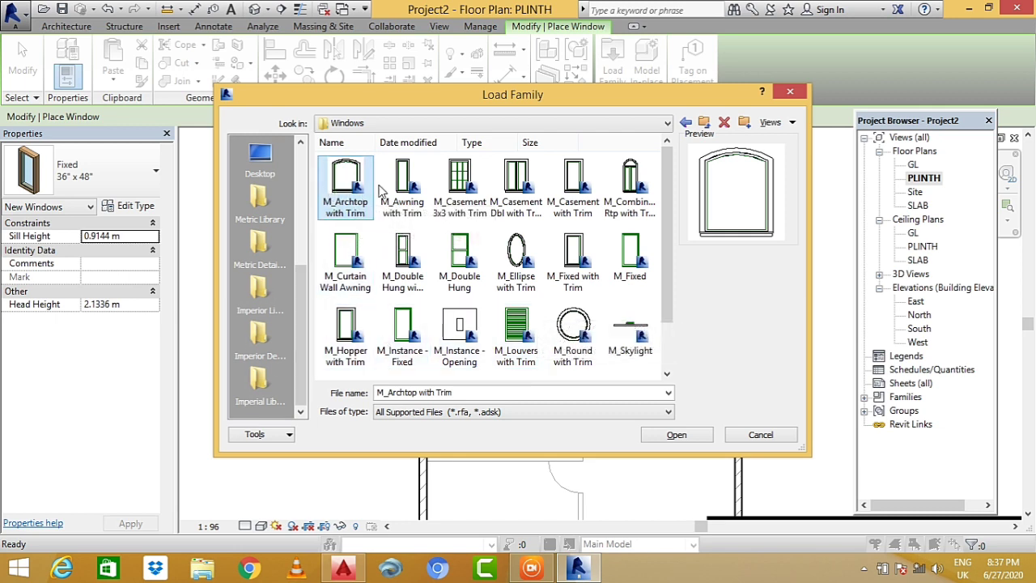
click(677, 434)
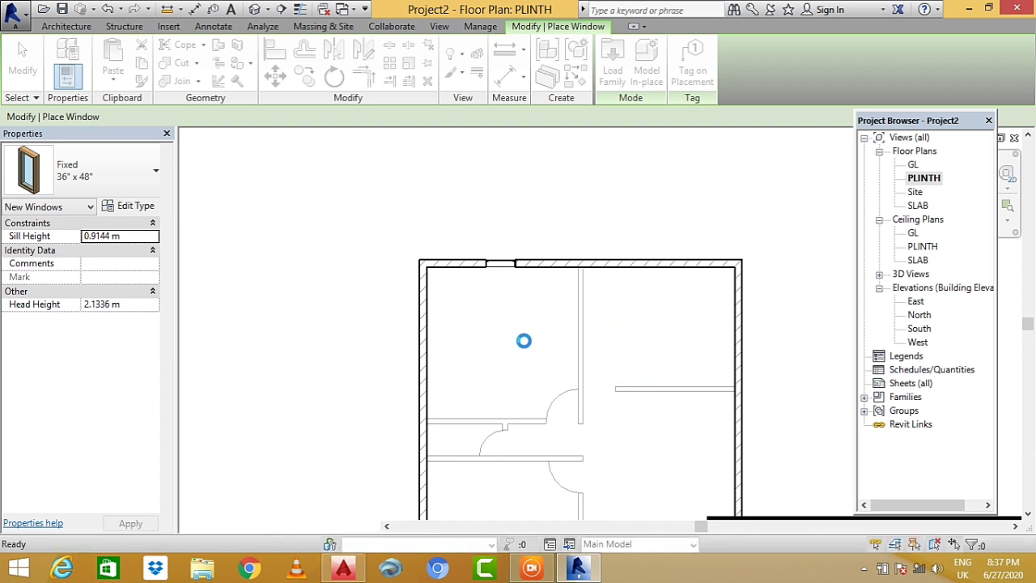
- Place two M_Archtop with Trim windows along the left wall and exit window placement
scroll(524, 341, down, 2)
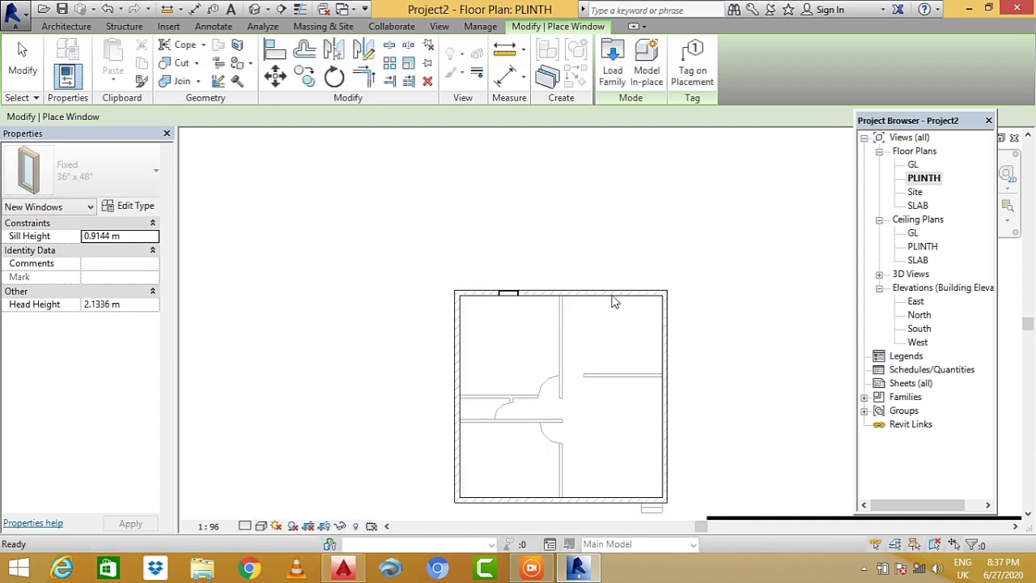
scroll(613, 302, up, 2)
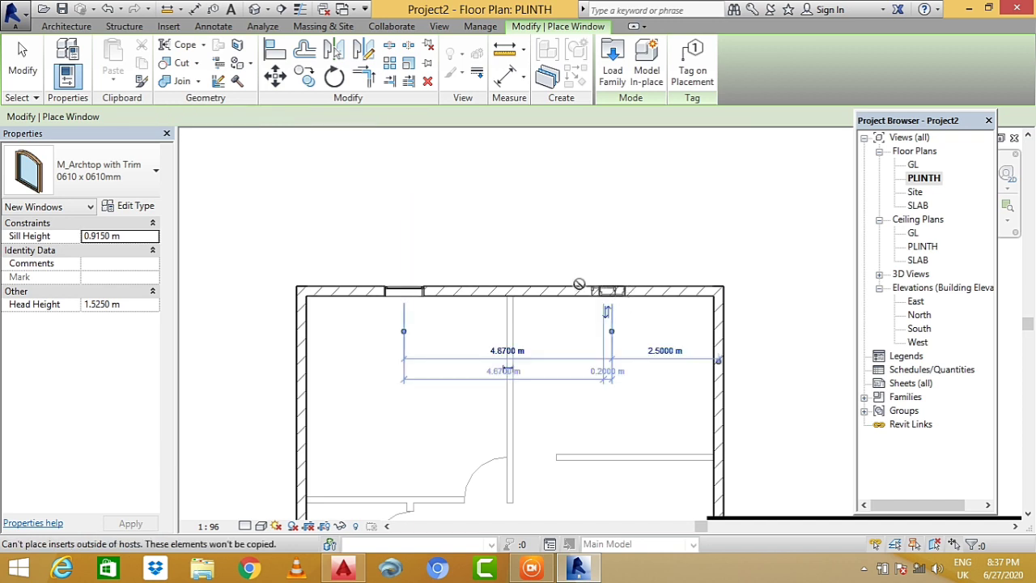
scroll(596, 323, down, 1)
scroll(600, 340, down, 1)
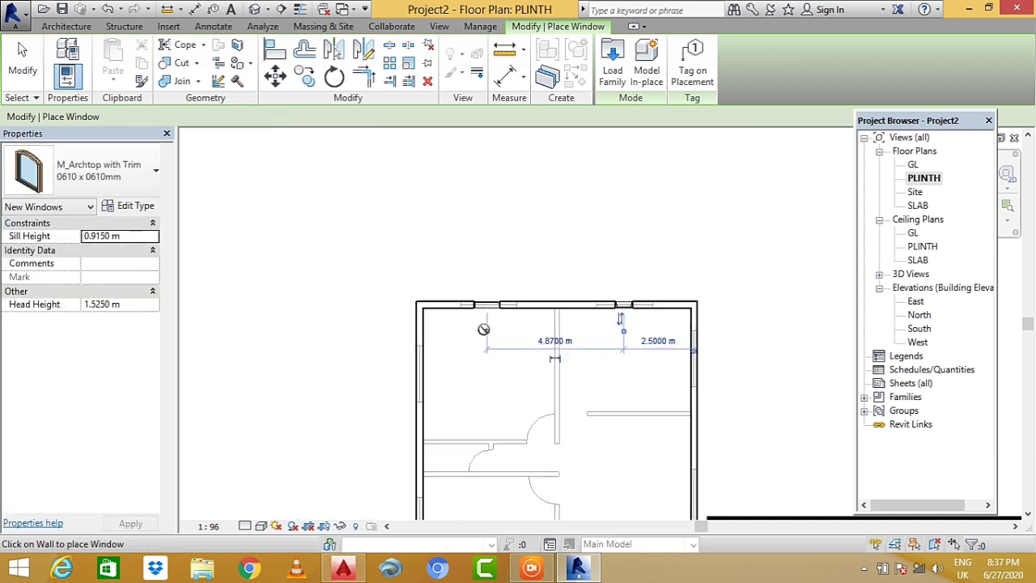
scroll(486, 324, up, 1)
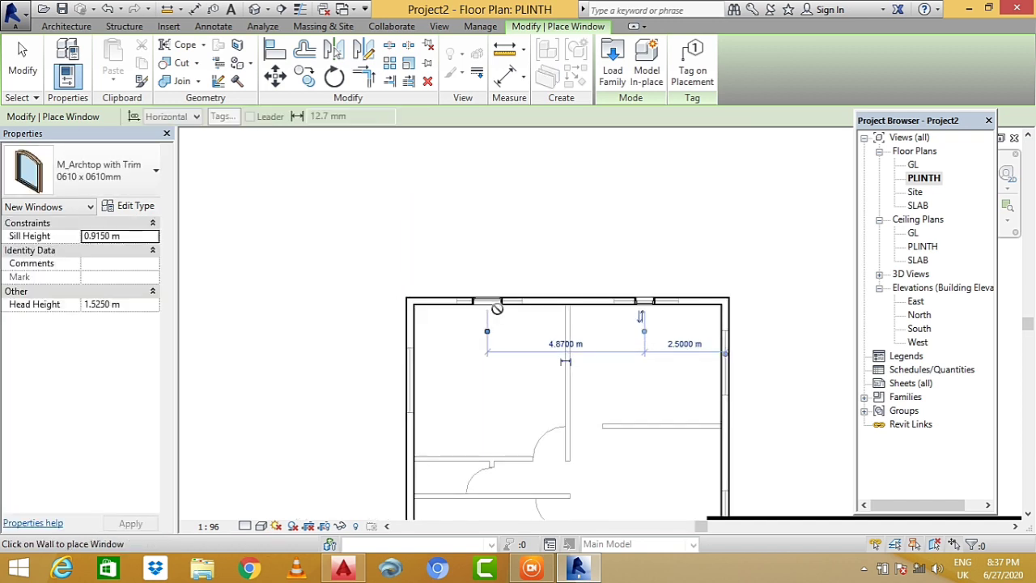
click(411, 379)
scroll(453, 289, down, 2)
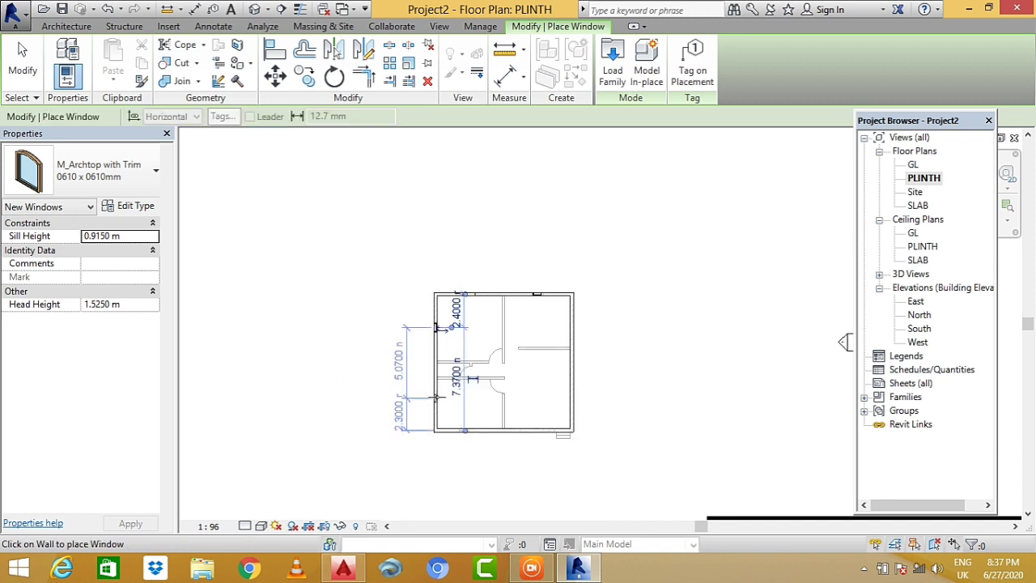
click(438, 403)
scroll(447, 391, up, 1)
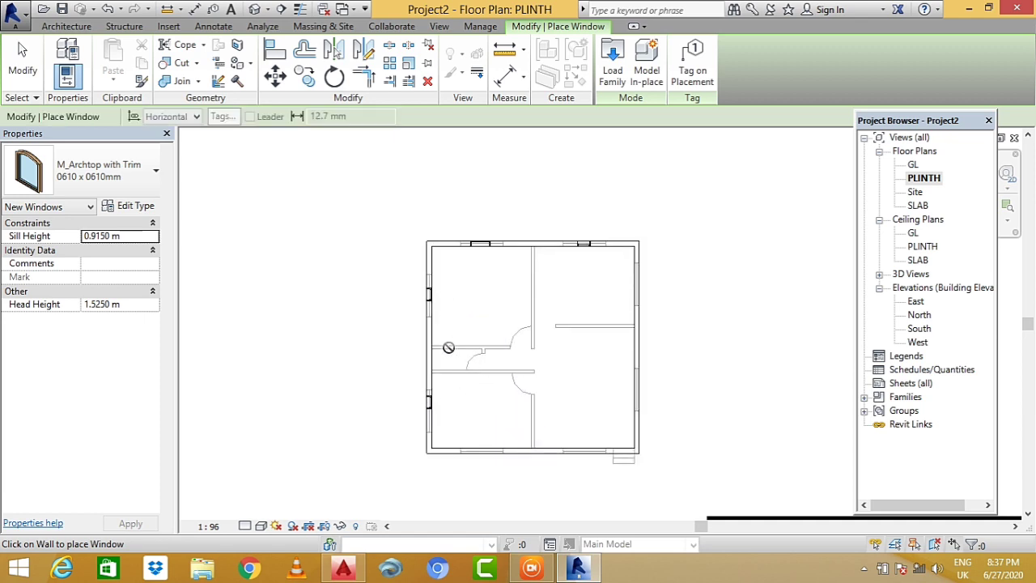
key(Escape)
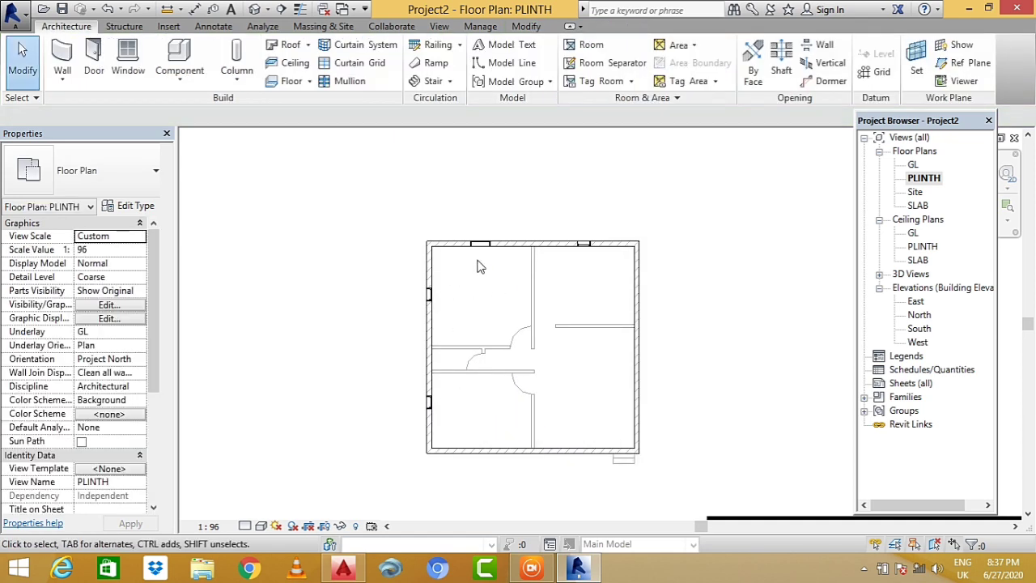
- Orbit and zoom the default 3D view to inspect the fixed and arched windows
scroll(479, 267, up, 1)
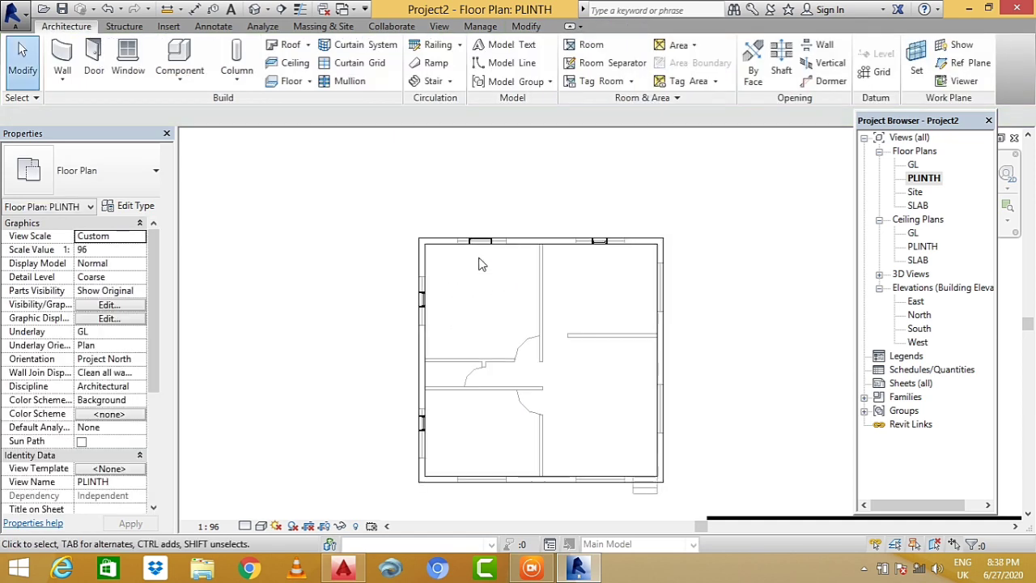
click(255, 9)
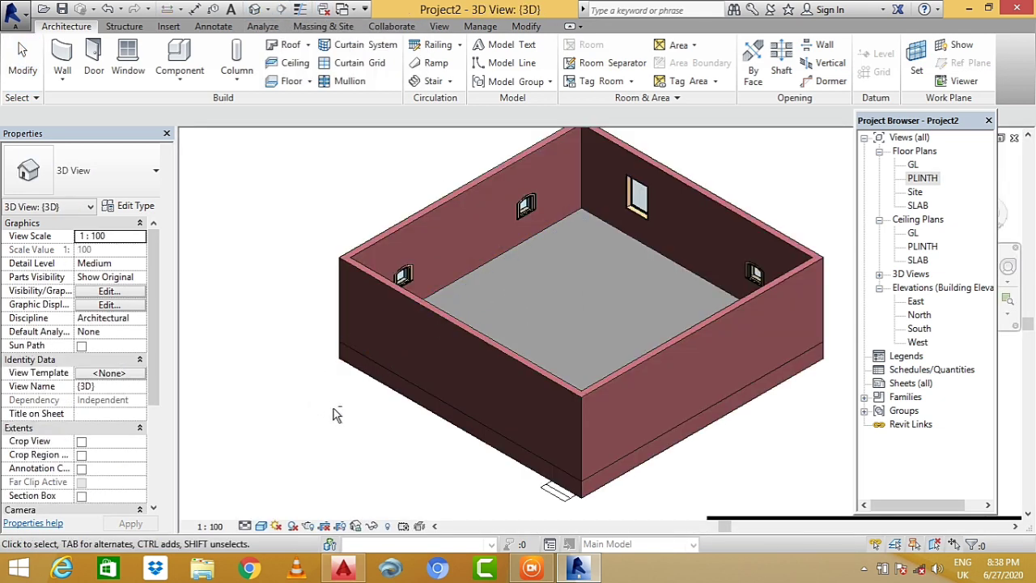
mouse_move(560, 474)
shift+middle_down()
mouse_move(720, 458)
mouse_move(814, 430)
mouse_move(857, 354)
mouse_move(857, 332)
mouse_move(474, 420)
mouse_move(567, 469)
mouse_move(574, 335)
shift+middle_up()
scroll(570, 348, up, 5)
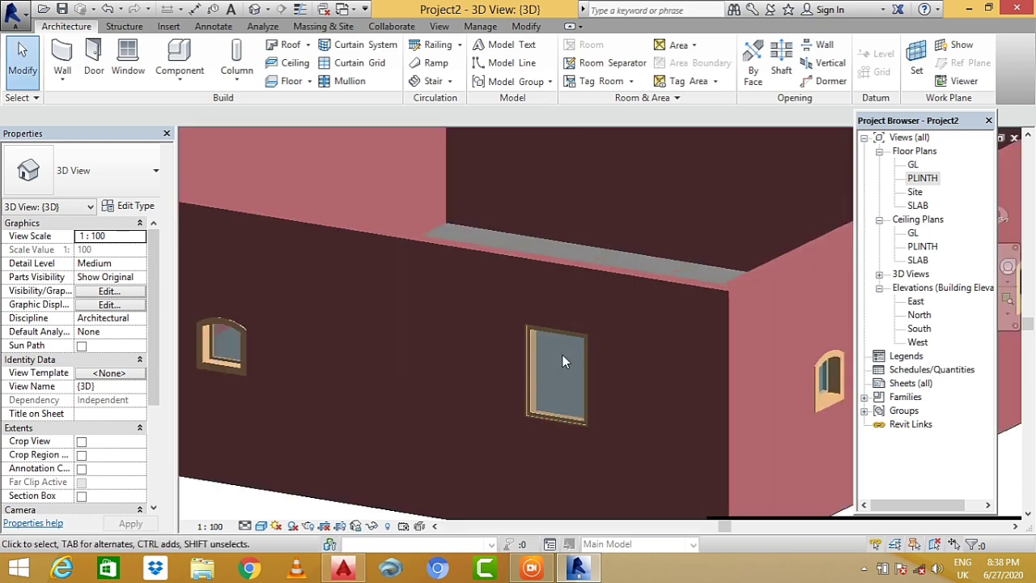
scroll(562, 362, down, 2)
scroll(493, 379, down, 3)
scroll(688, 373, up, 1)
scroll(691, 380, up, 4)
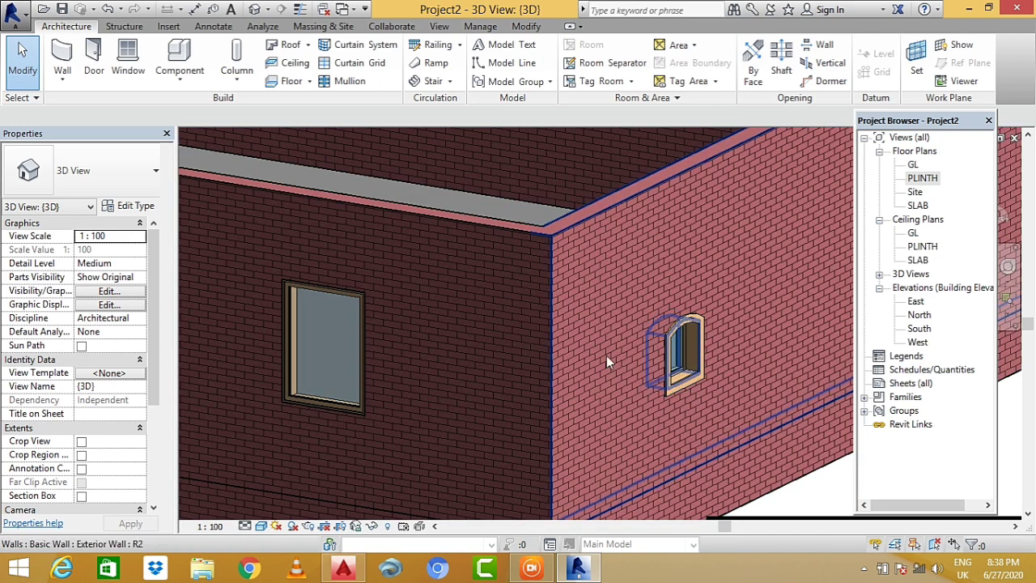
scroll(588, 329, down, 3)
mouse_move(584, 351)
shift+middle_down()
mouse_move(681, 458)
mouse_move(428, 492)
mouse_move(669, 474)
mouse_move(579, 367)
shift+middle_up()
- In the PLINTH plan, duplicate the top-wall window's type as W1
double_click(918, 179)
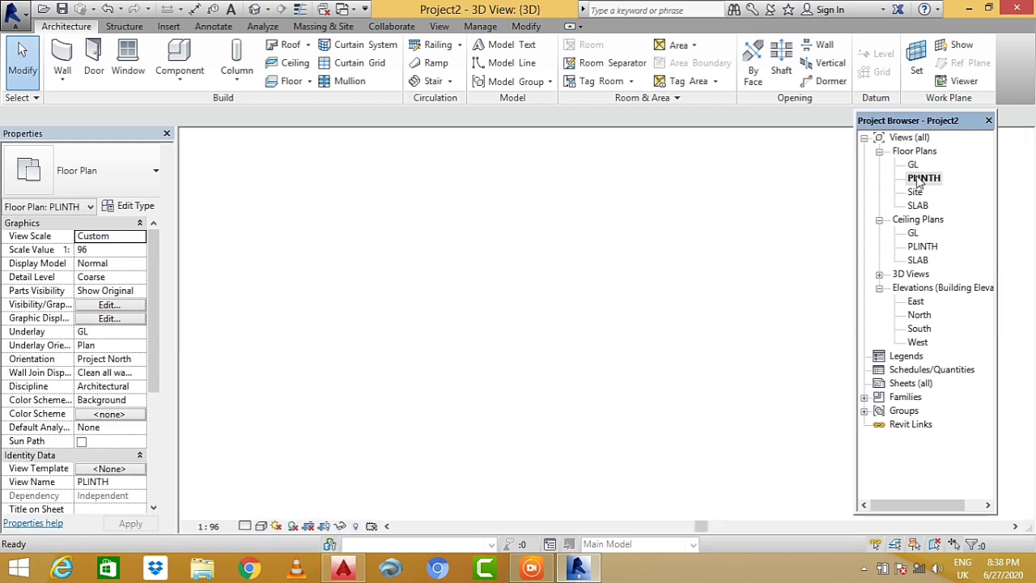
scroll(397, 304, up, 1)
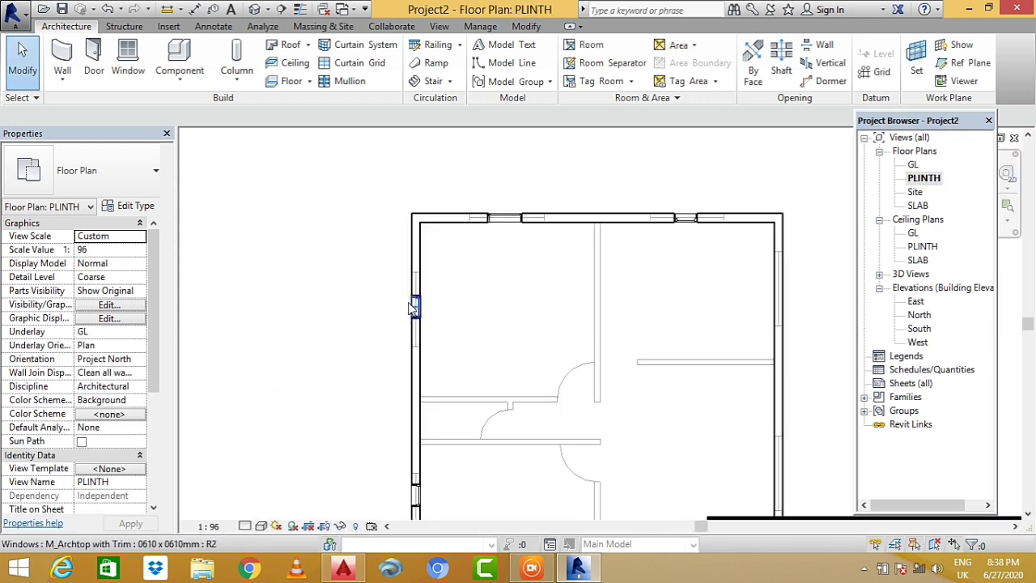
click(503, 227)
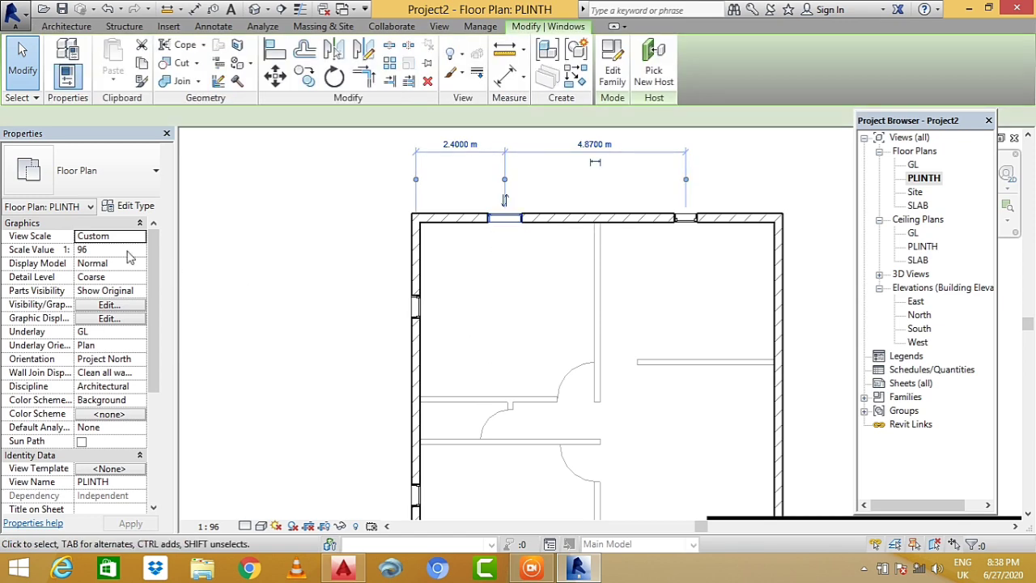
click(120, 209)
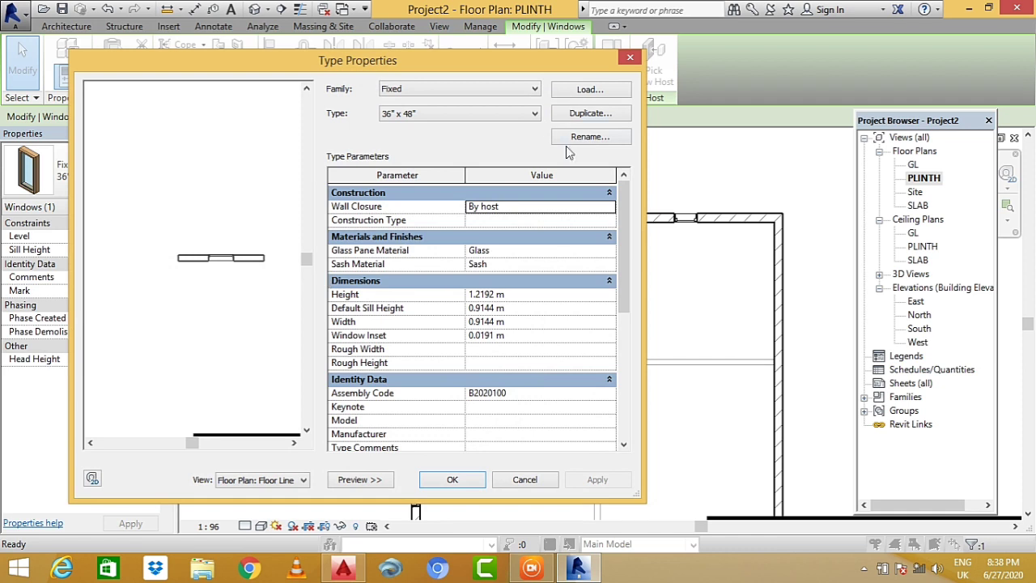
click(577, 114)
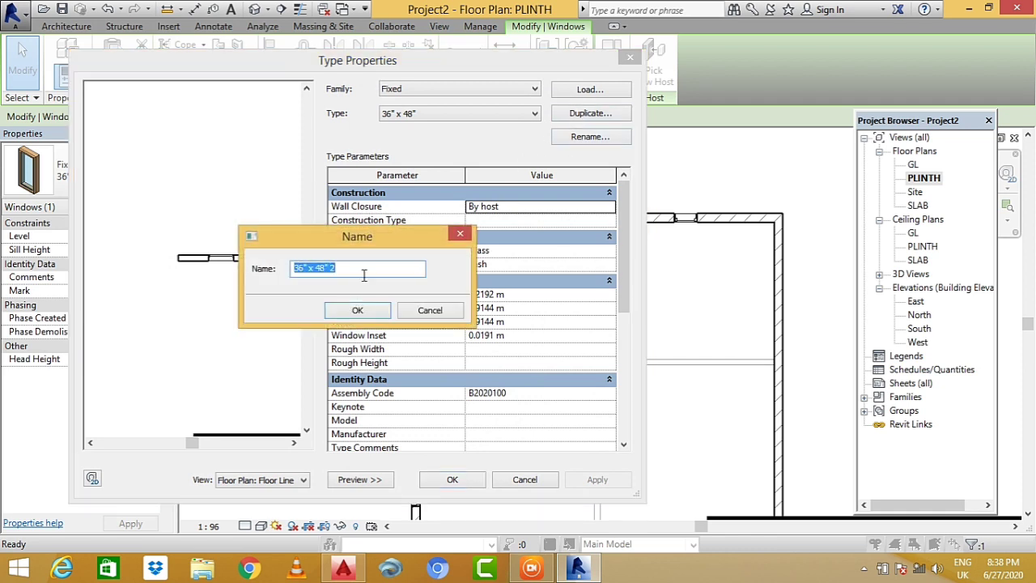
text(W1)
click(357, 312)
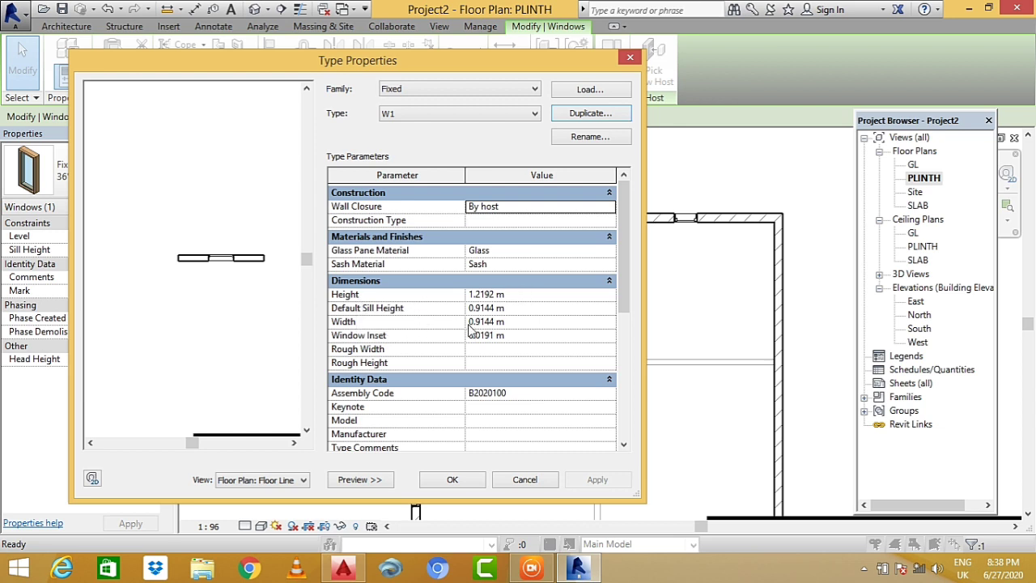
- Set the W1 type to 2.0000 m width and 1.2000 m height and apply it
click(512, 322)
drag(519, 318, 452, 318)
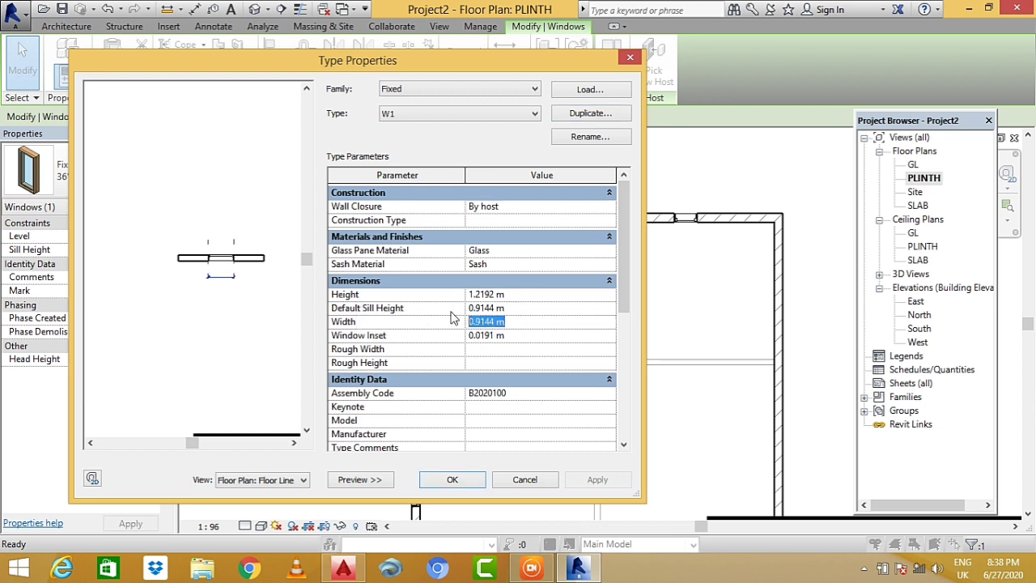
text(2)
click(516, 294)
drag(497, 295, 463, 314)
text(1)
click(360, 481)
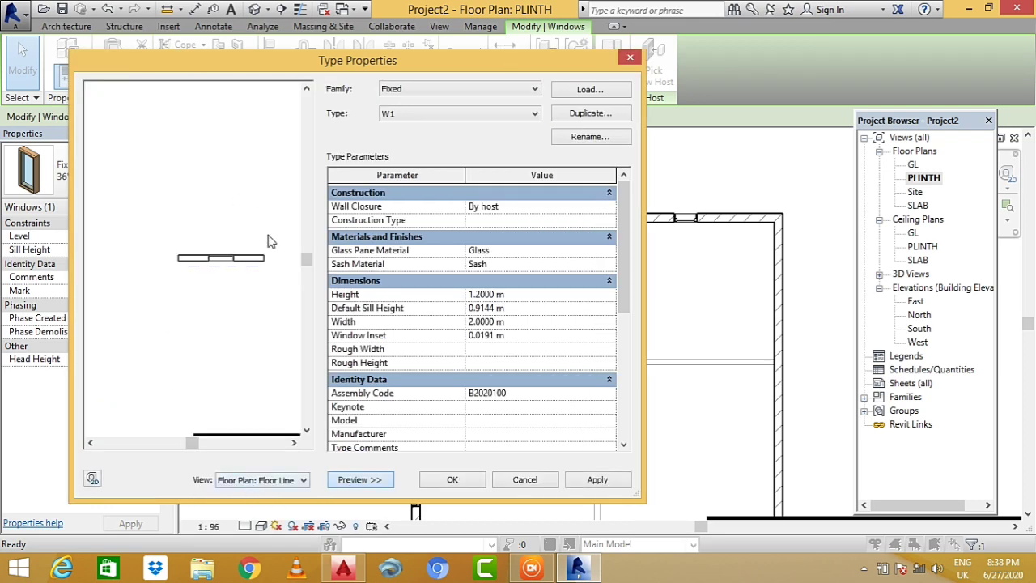
click(471, 483)
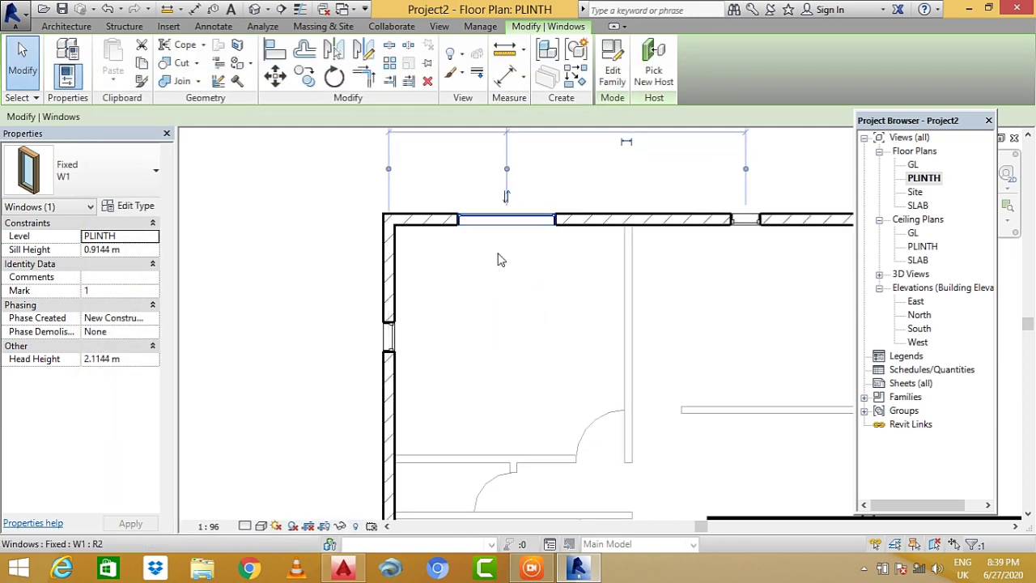
scroll(498, 378, down, 2)
scroll(517, 307, up, 1)
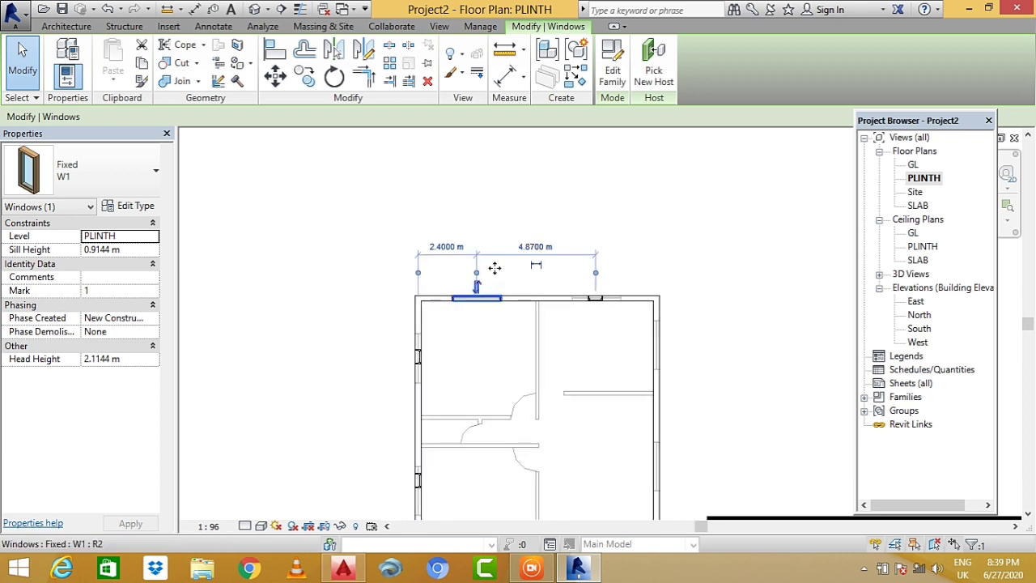
scroll(485, 332, up, 1)
scroll(456, 359, up, 1)
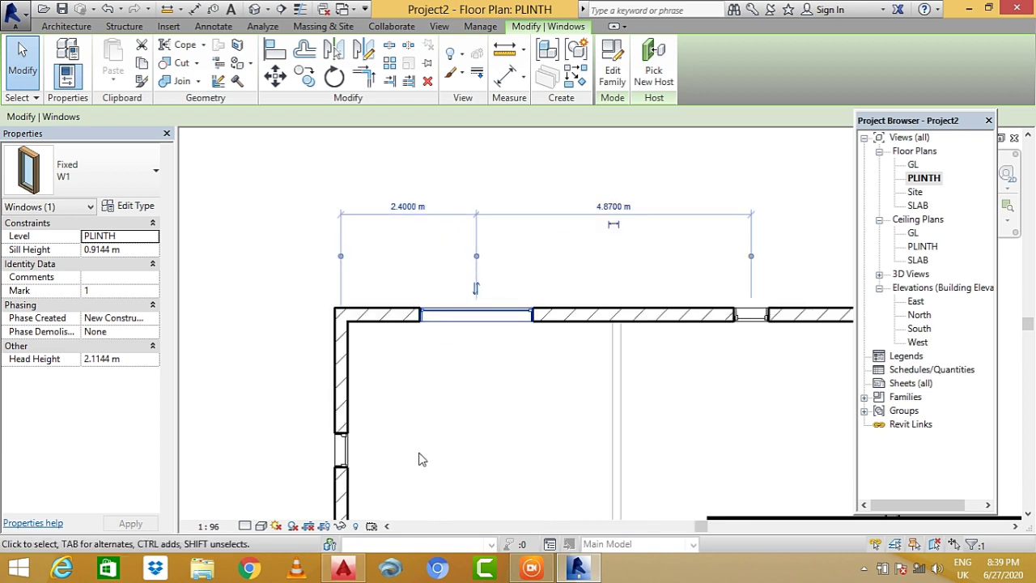
scroll(477, 402, down, 1)
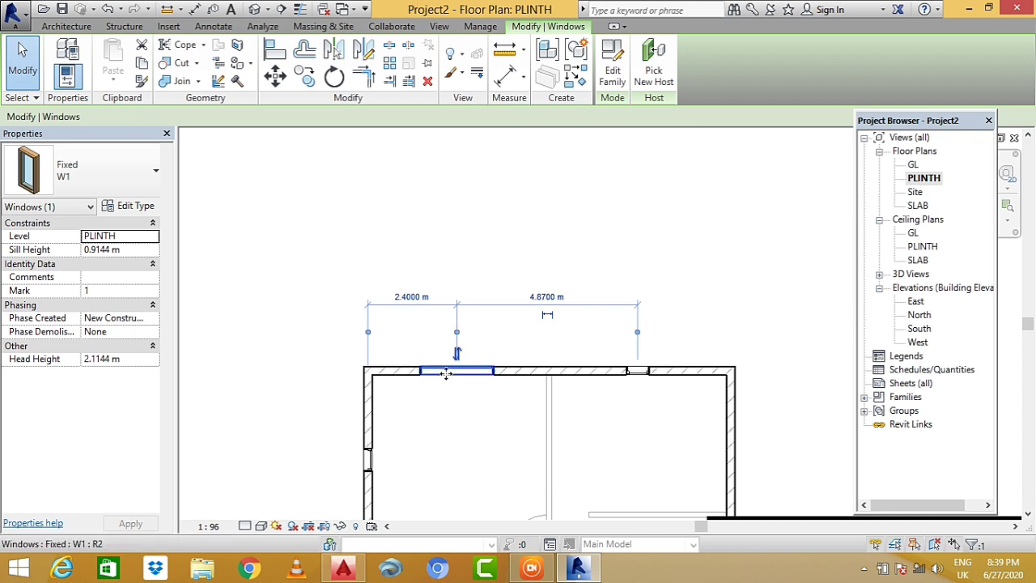
scroll(459, 364, up, 1)
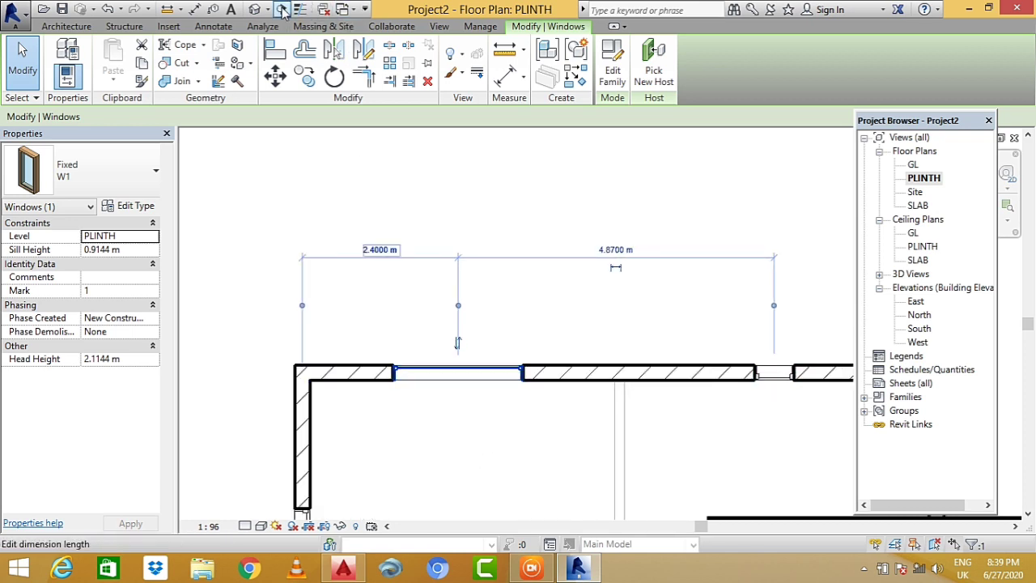
click(255, 10)
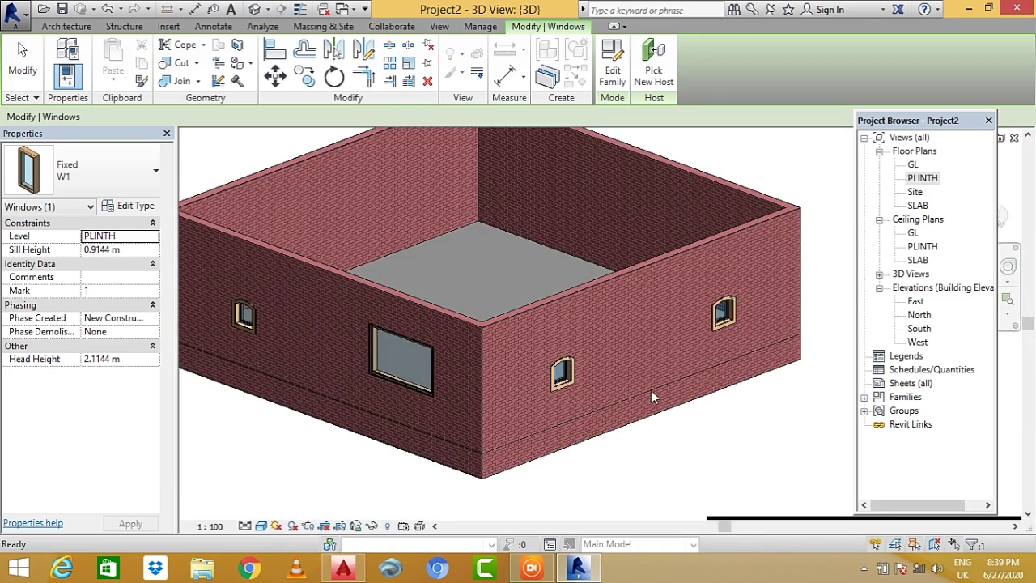
key(Escape)
scroll(453, 344, up, 2)
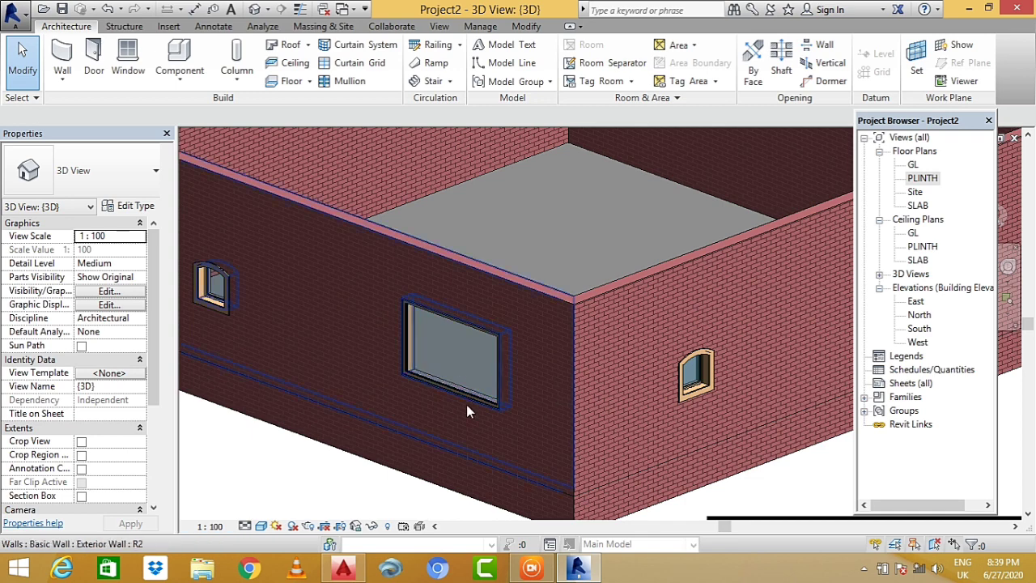
click(922, 179)
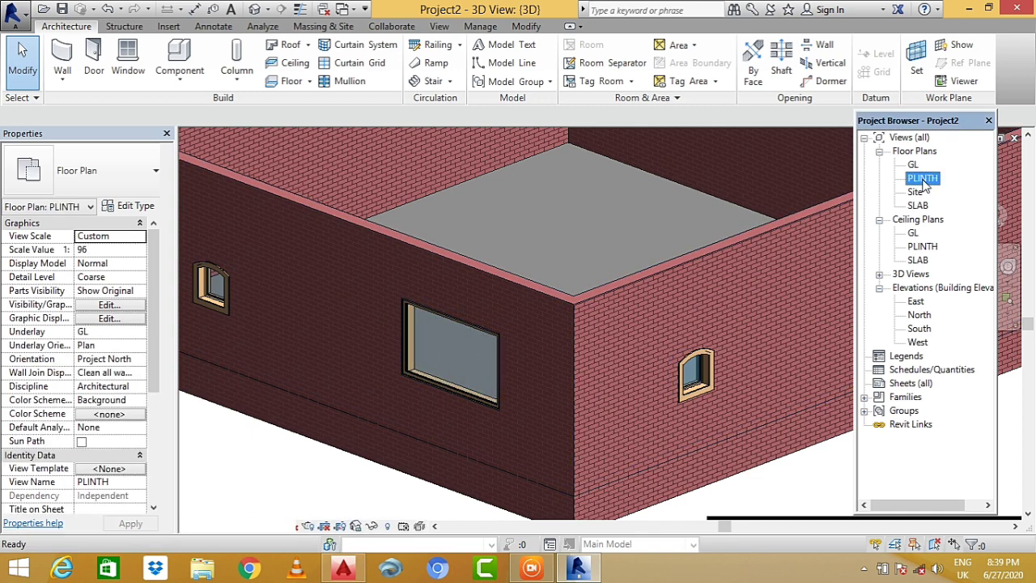
double_click(923, 178)
scroll(534, 308, down, 2)
scroll(518, 348, down, 2)
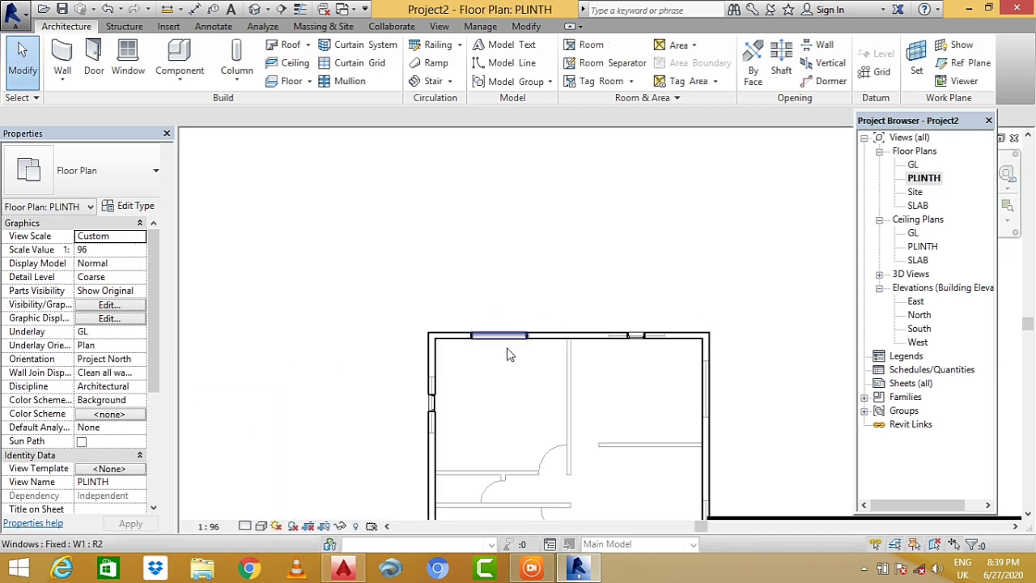
scroll(515, 284, down, 1)
scroll(504, 330, up, 2)
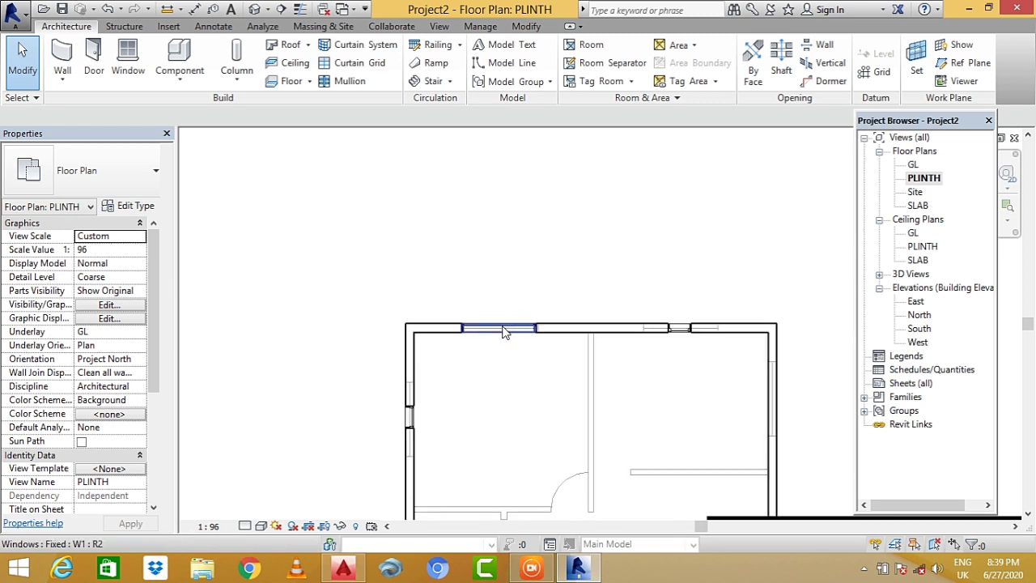
scroll(504, 330, up, 1)
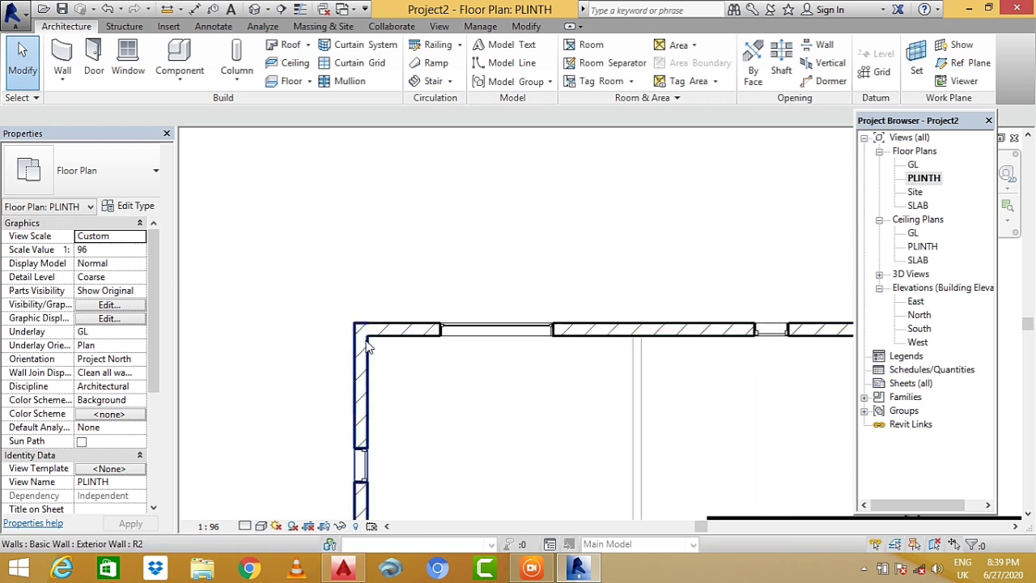
click(496, 330)
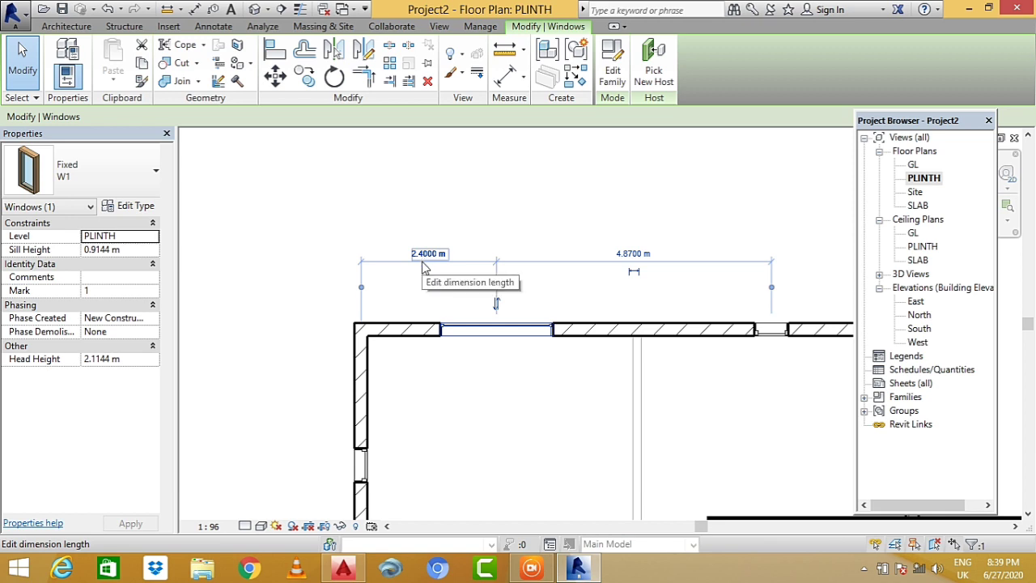
- Move the temporary dimension's witness lines between the wall face and the window's edges and centre
scroll(362, 289, up, 2)
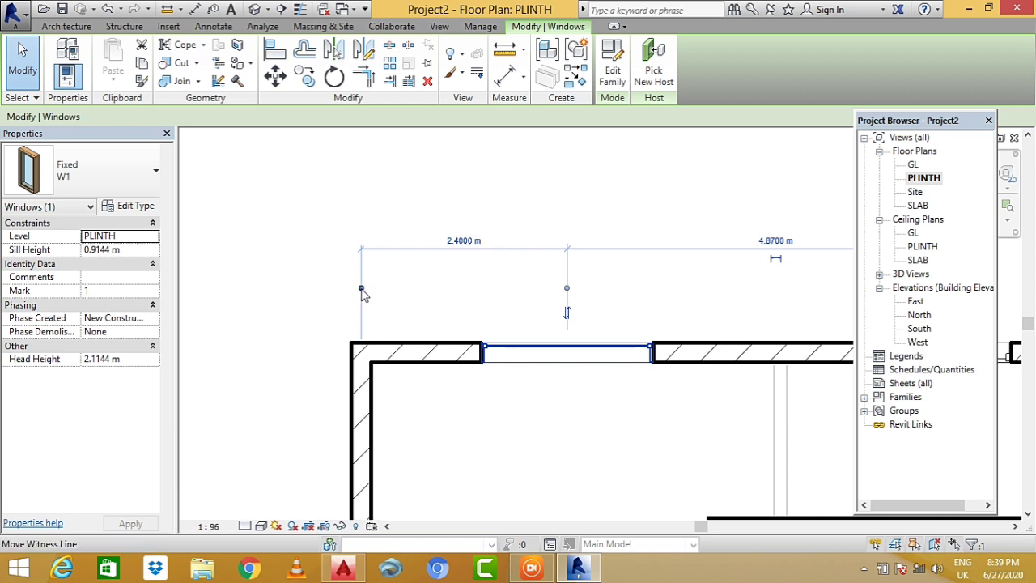
drag(361, 289, 351, 289)
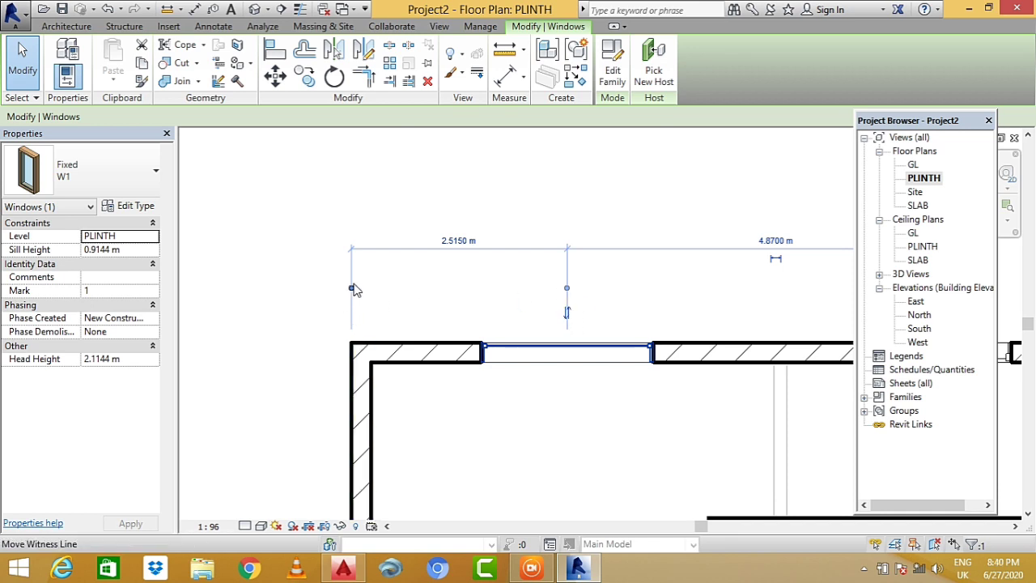
drag(567, 288, 653, 290)
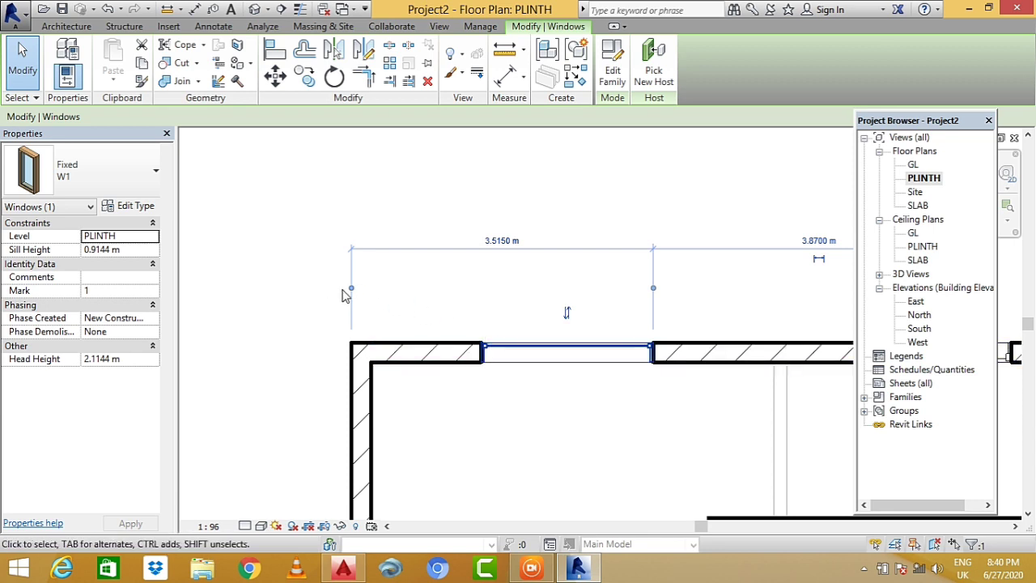
drag(353, 293, 370, 293)
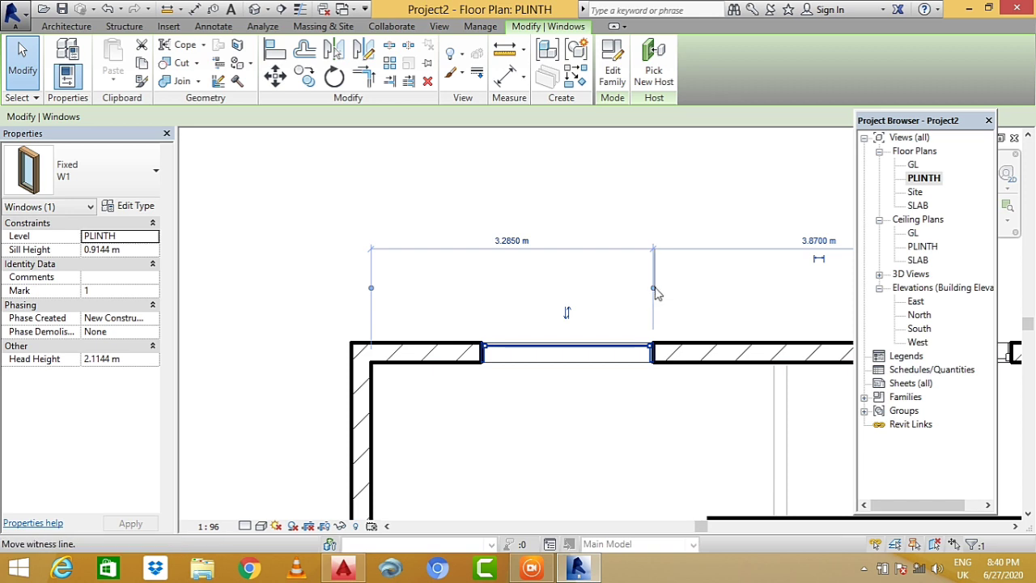
drag(653, 289, 481, 289)
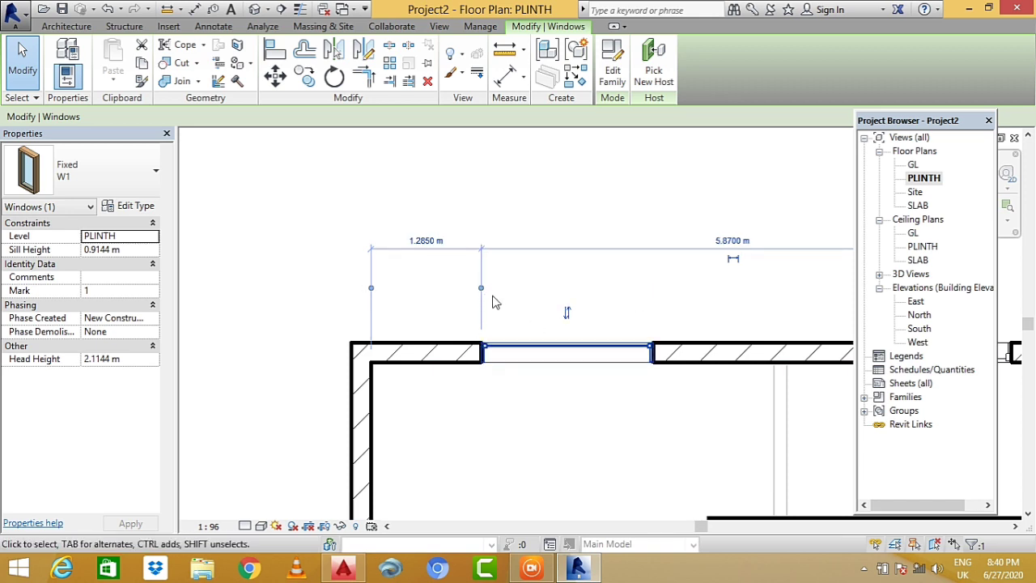
mouse_move(481, 289)
mouse_down()
mouse_move(589, 316)
mouse_move(647, 295)
mouse_up()
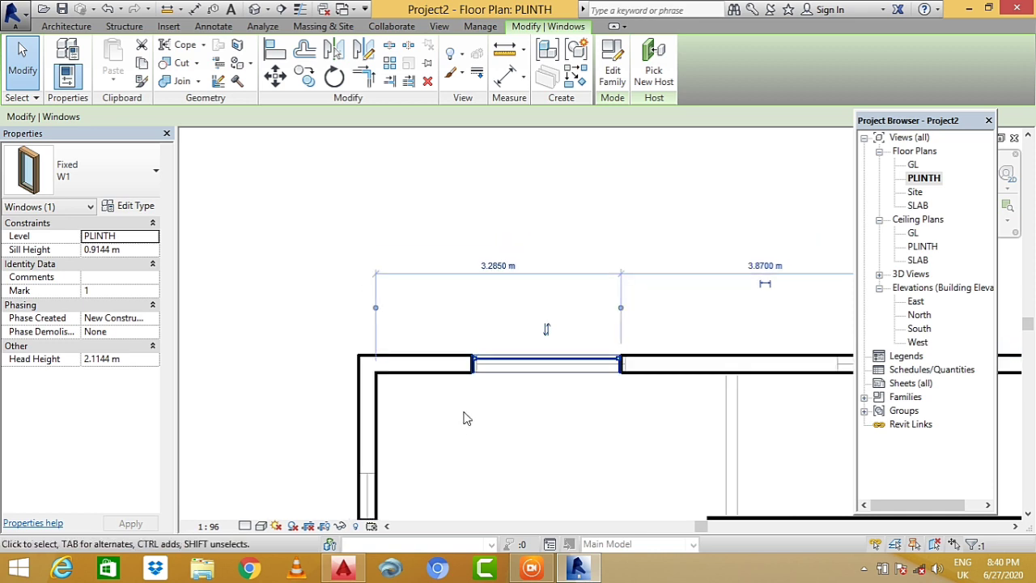
scroll(507, 362, up, 2)
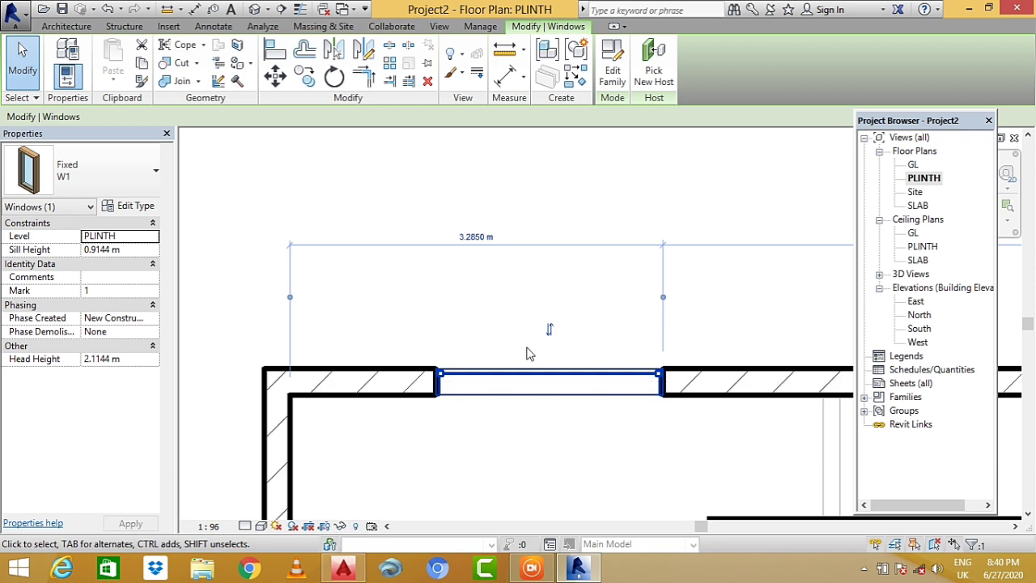
- Try window offsets of 1.5 m and then 2.5 m on the temporary dimension
click(470, 239)
text(1.5)
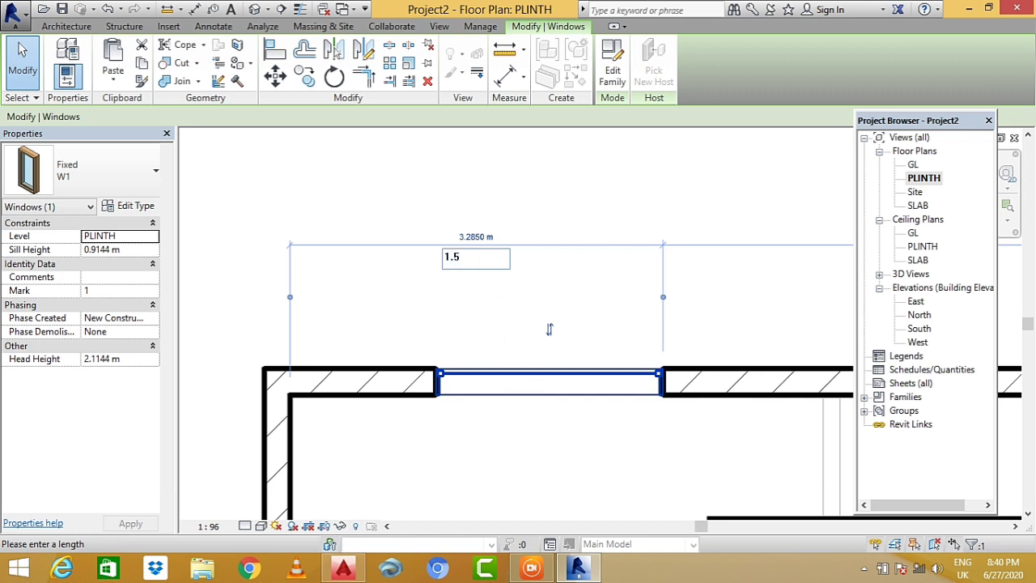
key(Return)
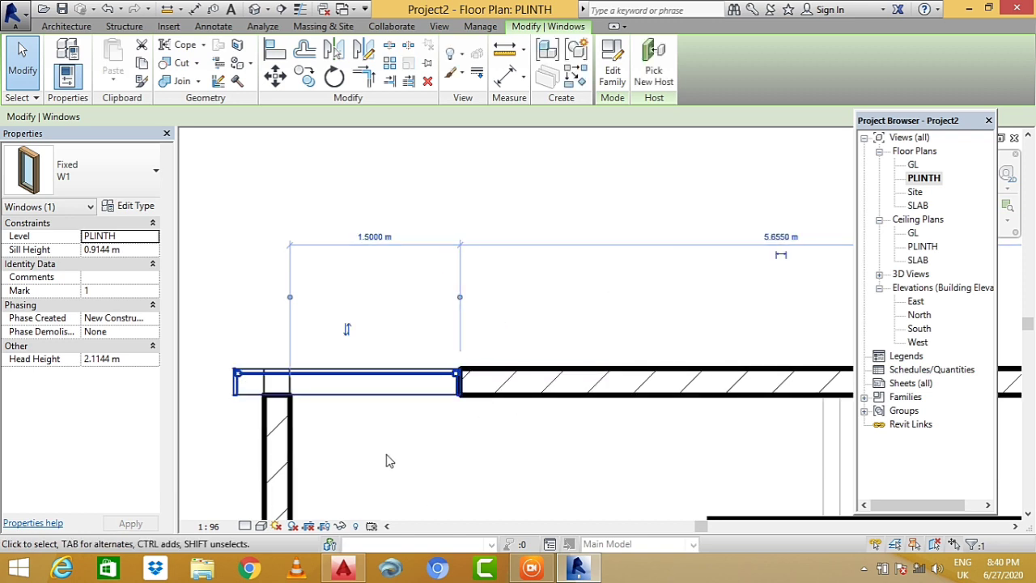
click(366, 238)
text(2.5)
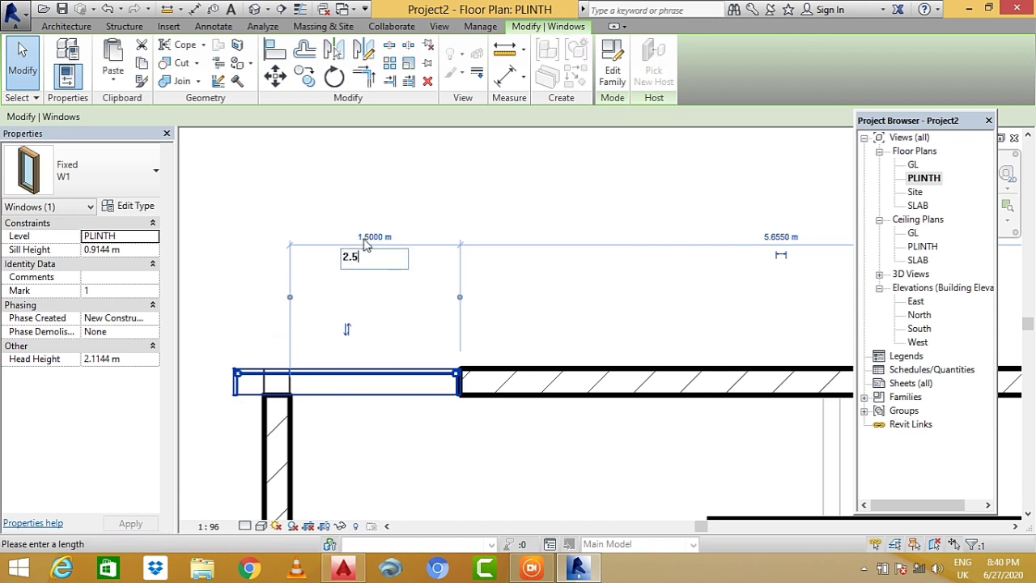
key(Return)
scroll(428, 224, down, 2)
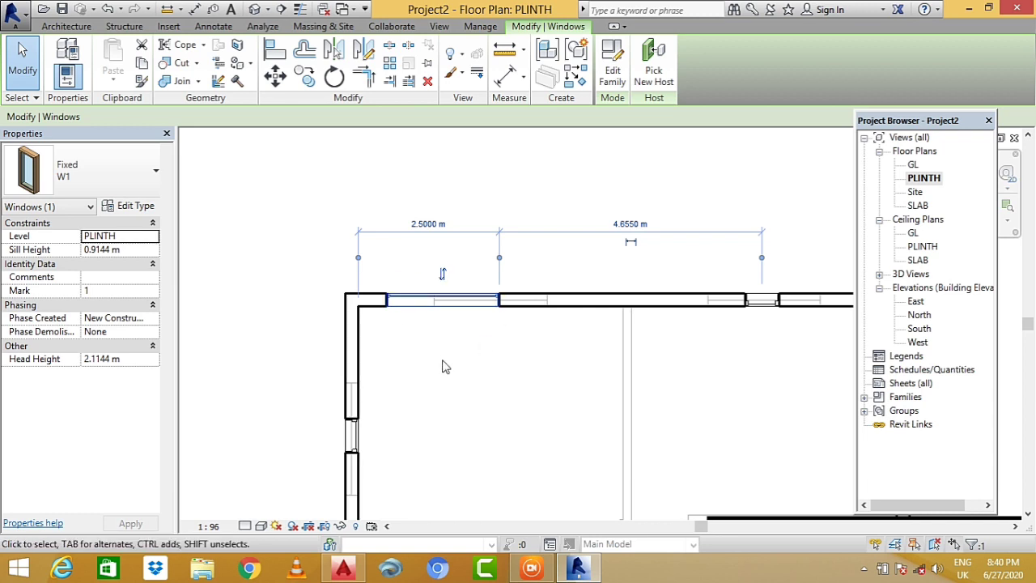
- Settle the window offset at 3.2 m from the left corner and deselect the window
click(421, 228)
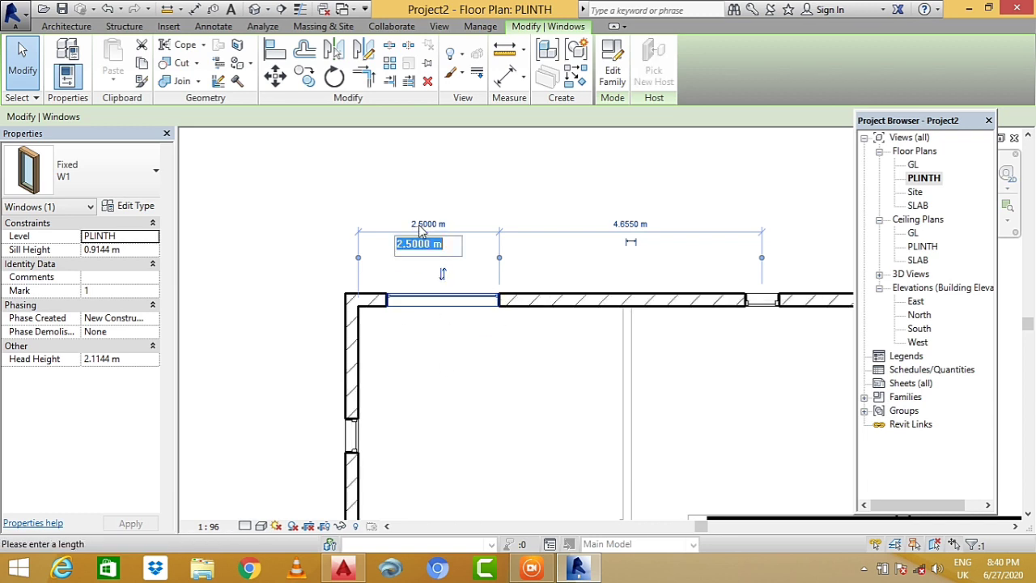
text(3)
key(Return)
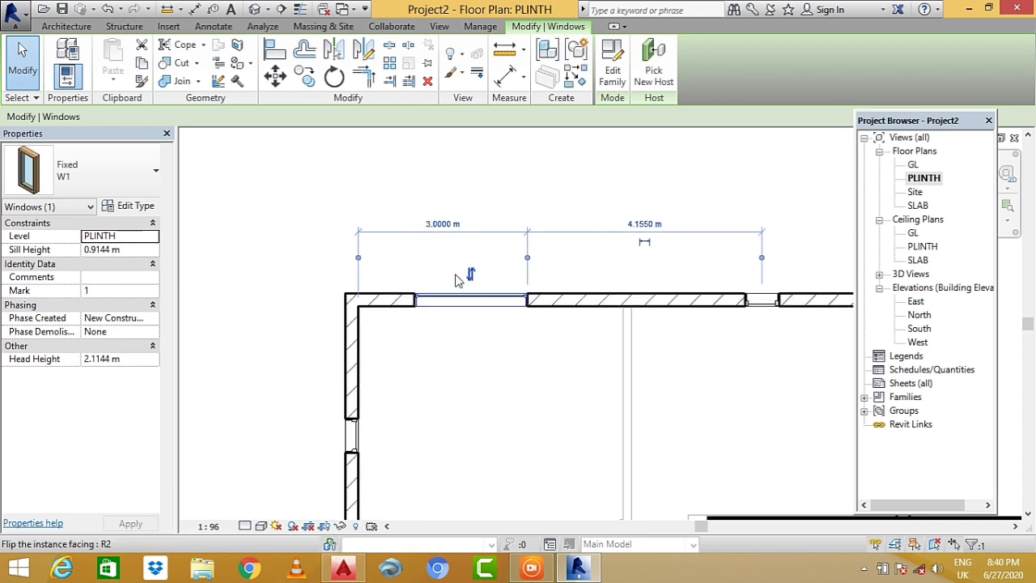
click(434, 227)
text(3.2)
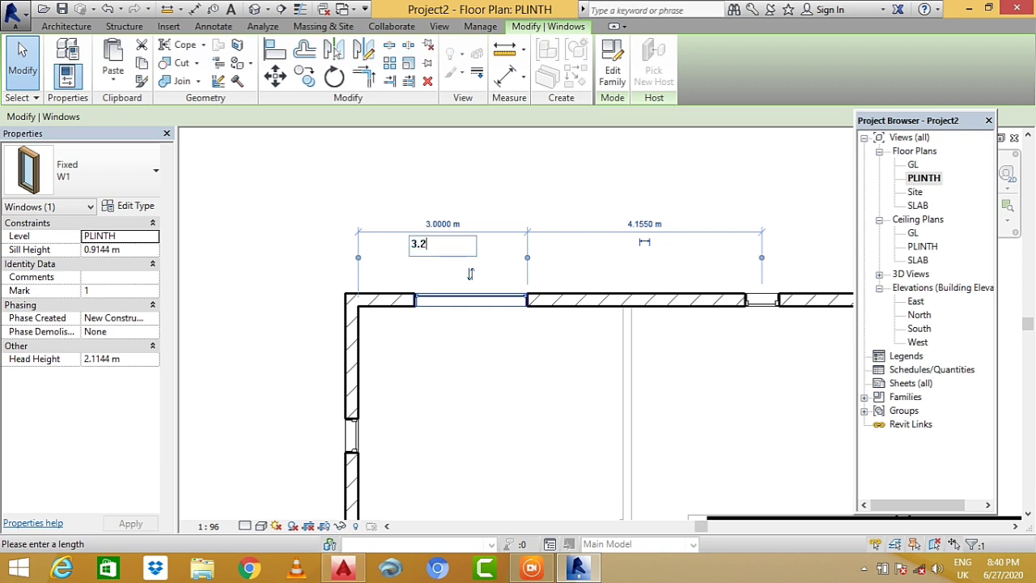
key(Return)
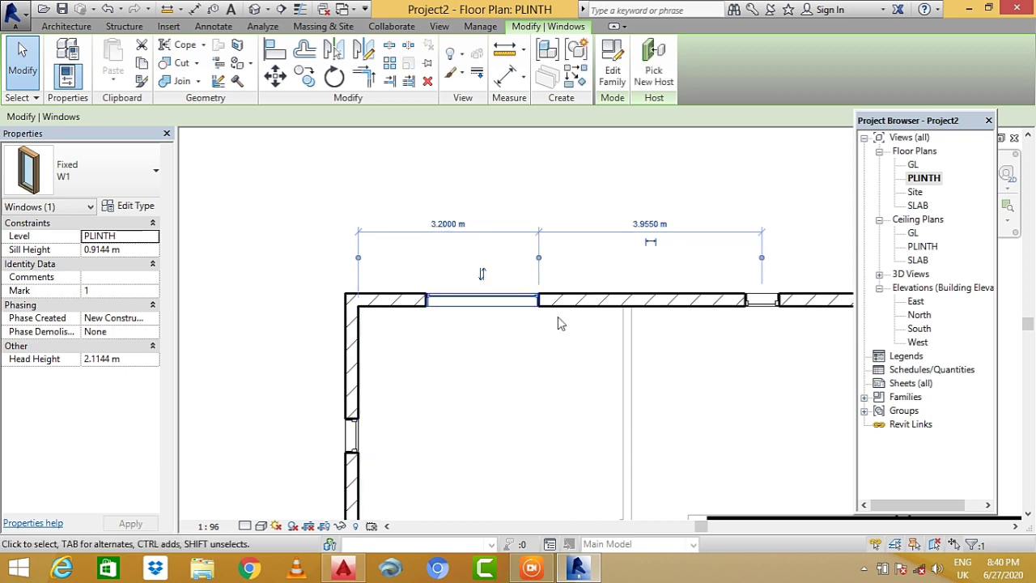
click(494, 380)
scroll(471, 256, down, 2)
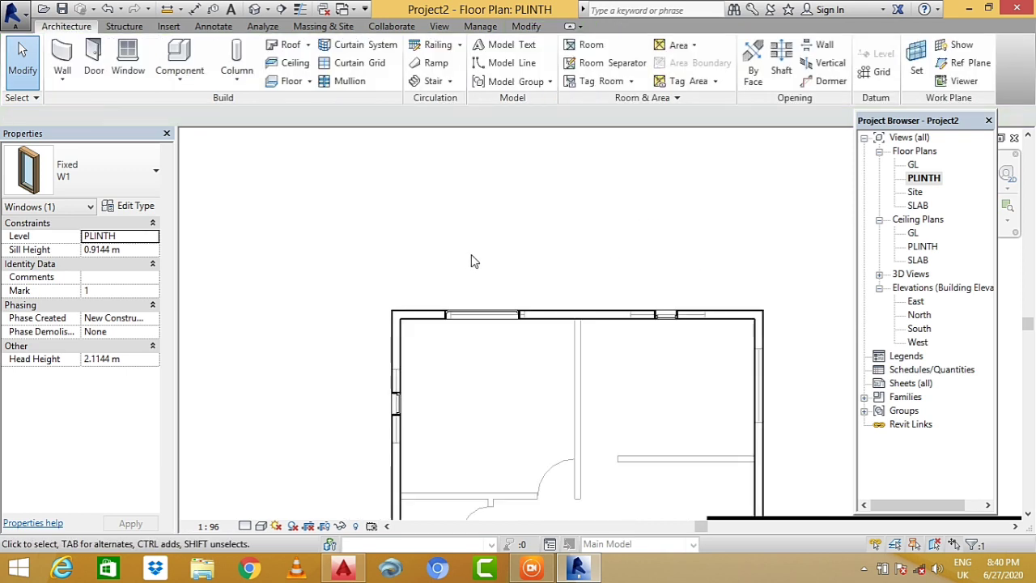
scroll(486, 202, down, 1)
scroll(509, 300, down, 2)
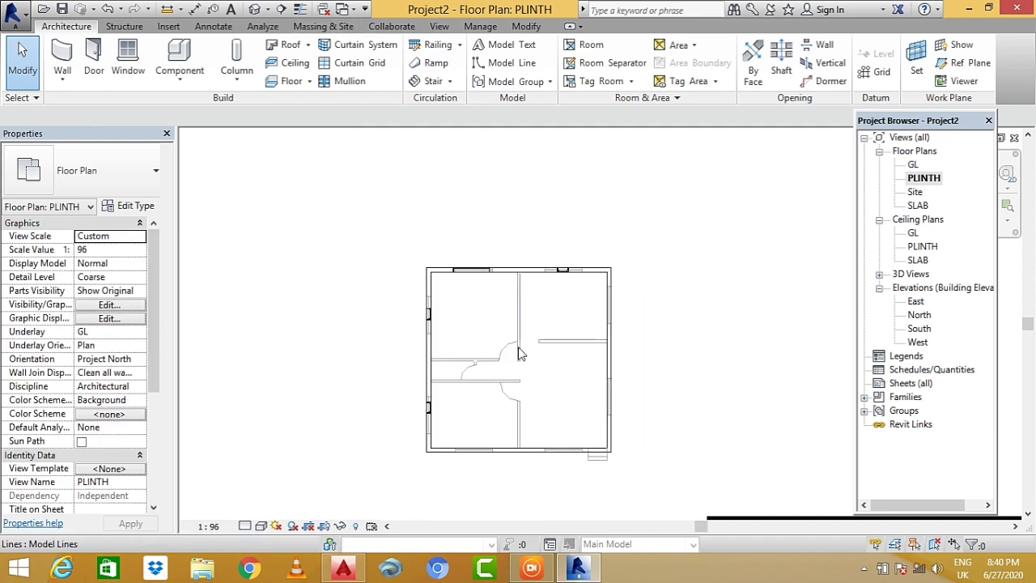
scroll(516, 346, up, 1)
scroll(482, 271, up, 1)
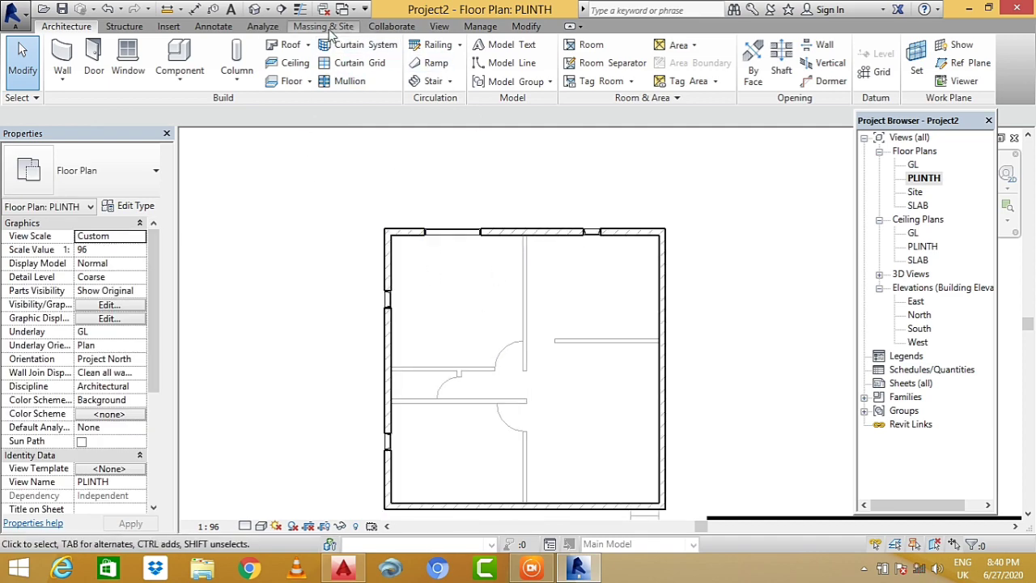
click(254, 9)
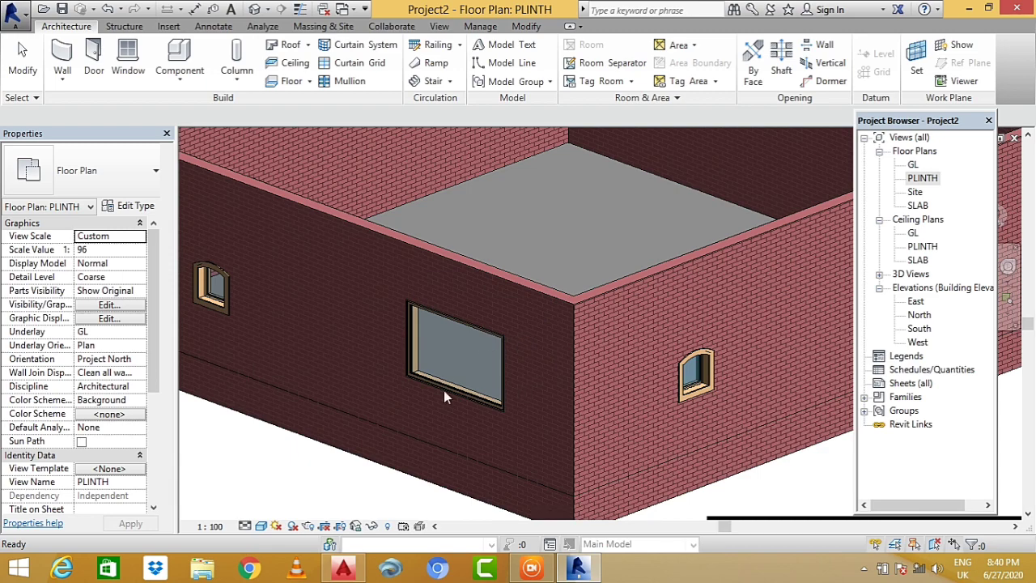
scroll(419, 390, down, 5)
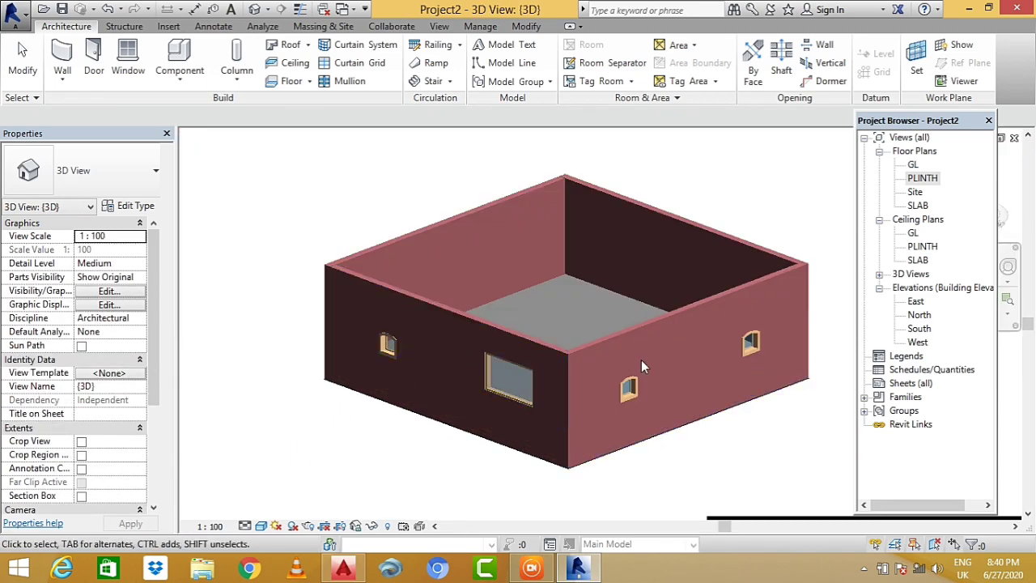
scroll(639, 364, up, 5)
scroll(635, 380, down, 3)
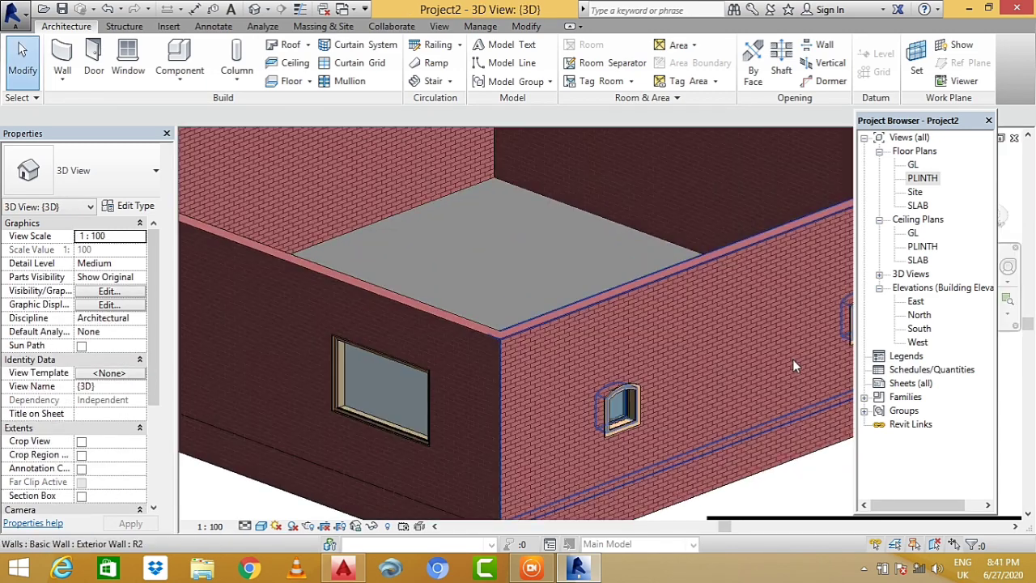
shift+middle_drag(792, 358, 389, 338)
scroll(409, 332, up, 3)
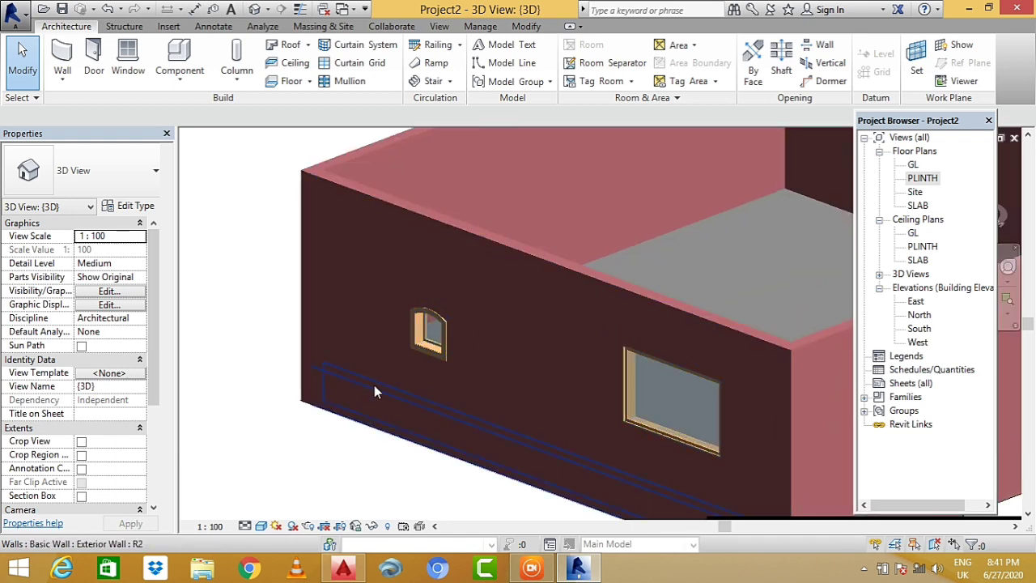
scroll(423, 381, down, 3)
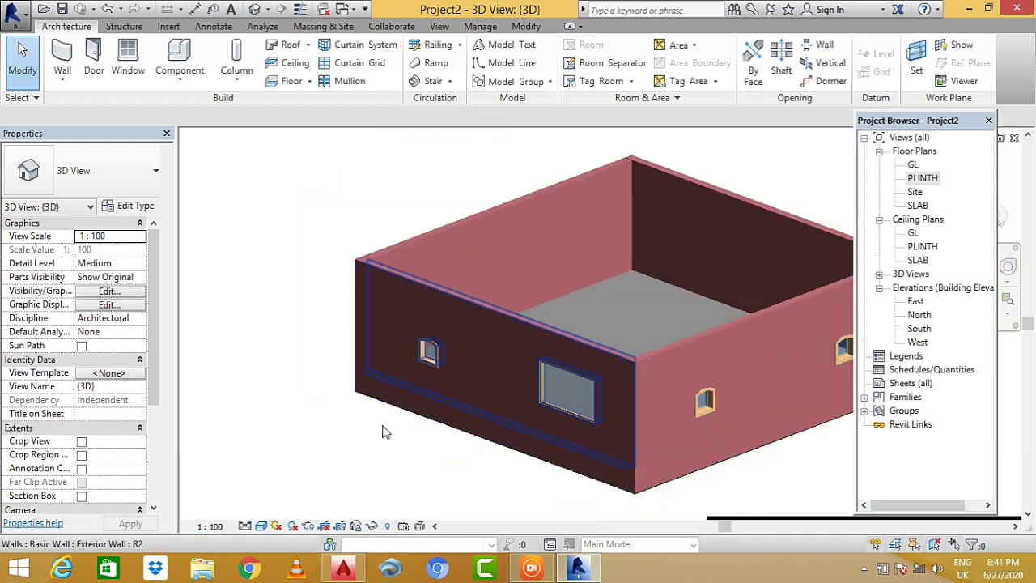
scroll(384, 430, up, 2)
double_click(928, 181)
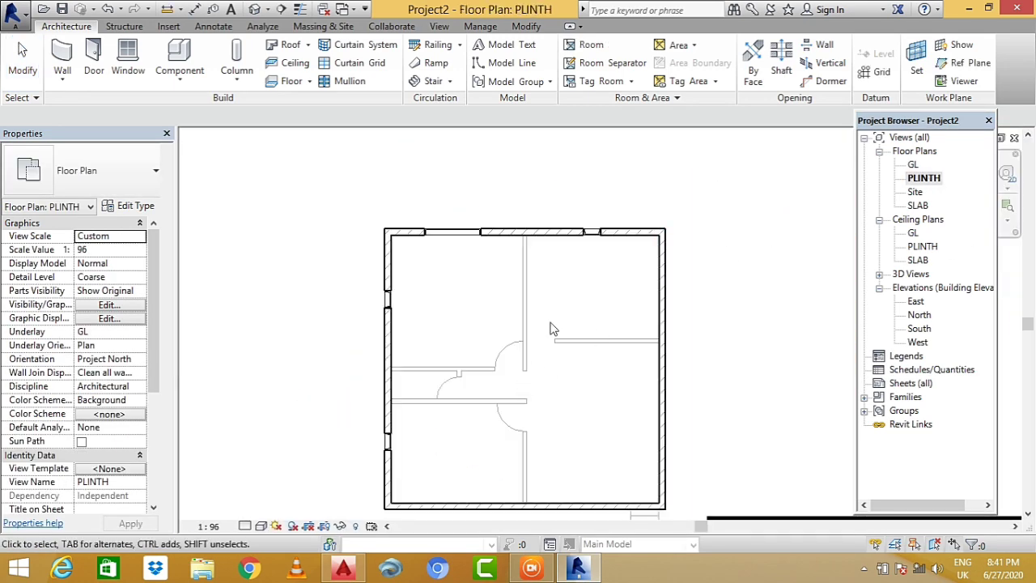
scroll(488, 393, up, 1)
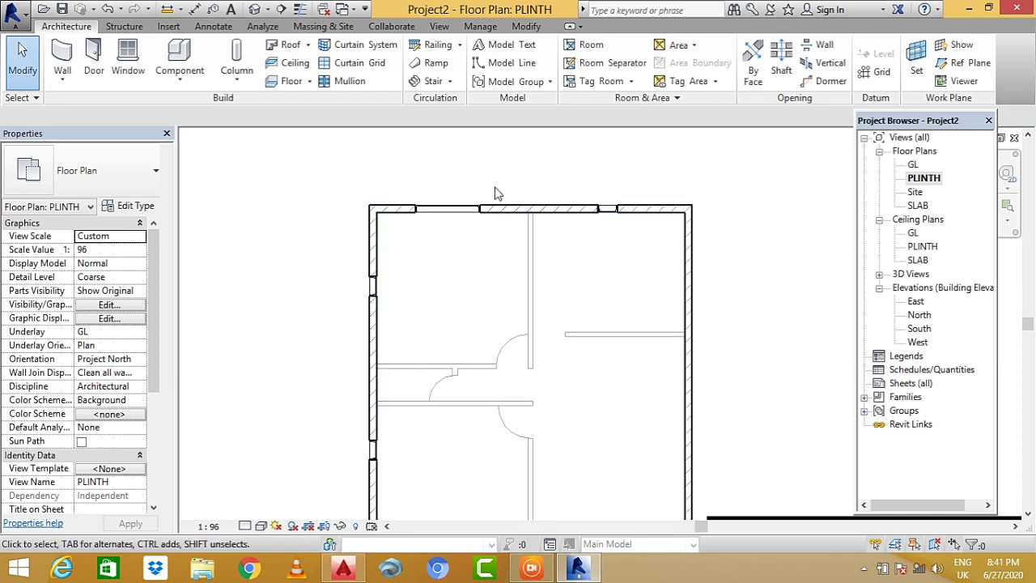
scroll(493, 192, down, 2)
scroll(575, 351, up, 1)
scroll(606, 394, up, 1)
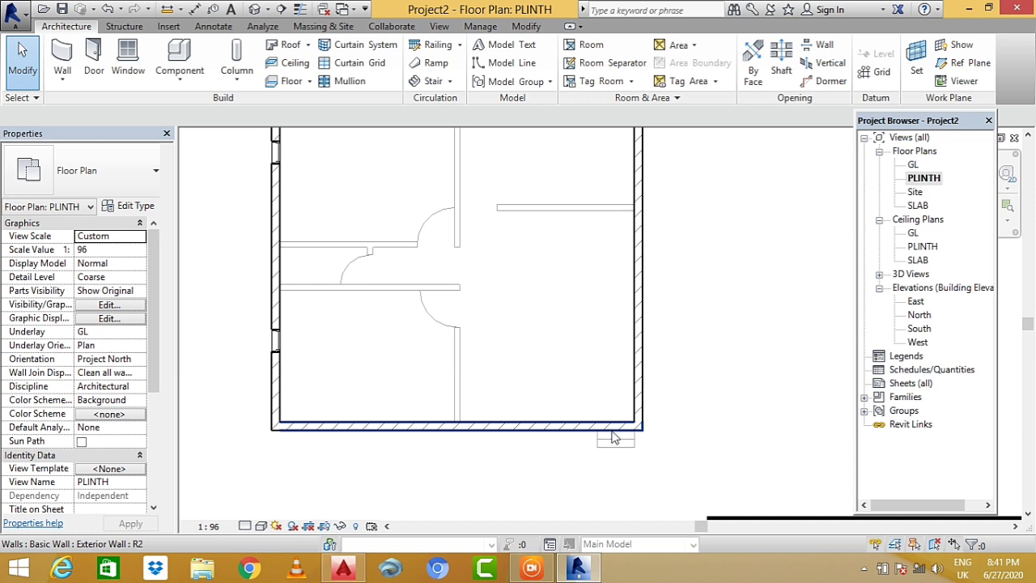
scroll(497, 485, down, 1)
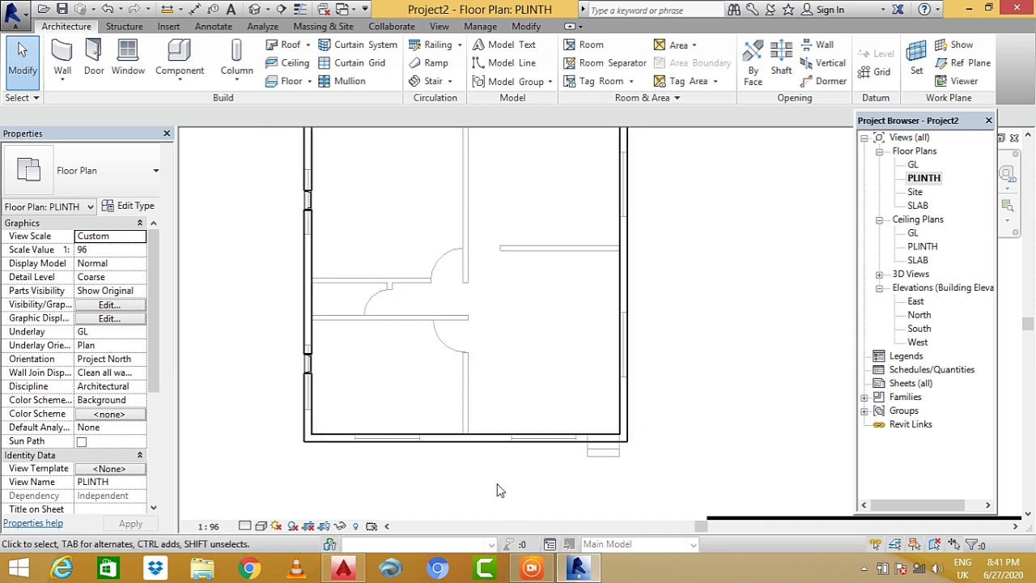
- Start the Door tool and review the type list, keeping Single-Flush 36" x 84"
click(94, 75)
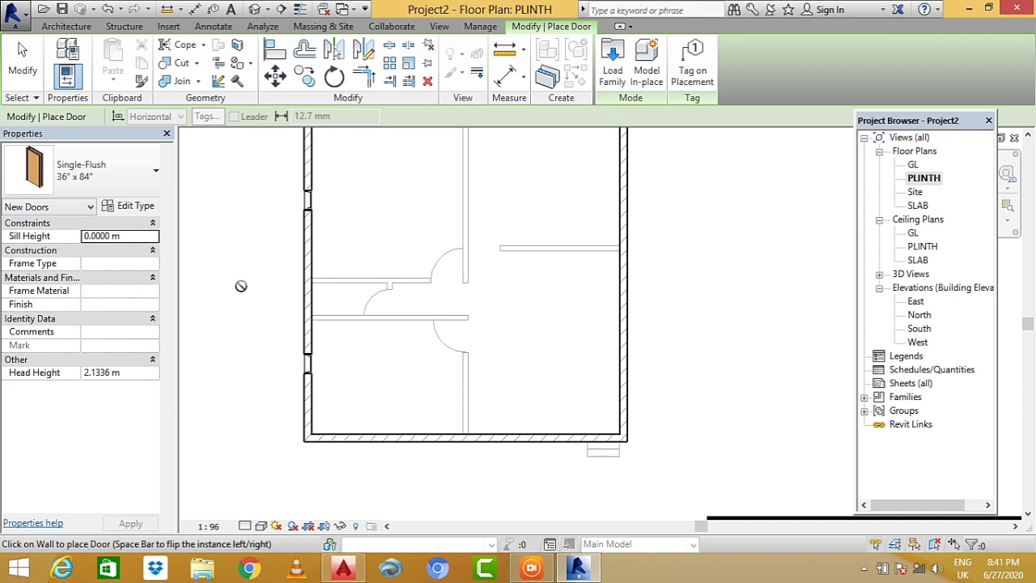
click(91, 177)
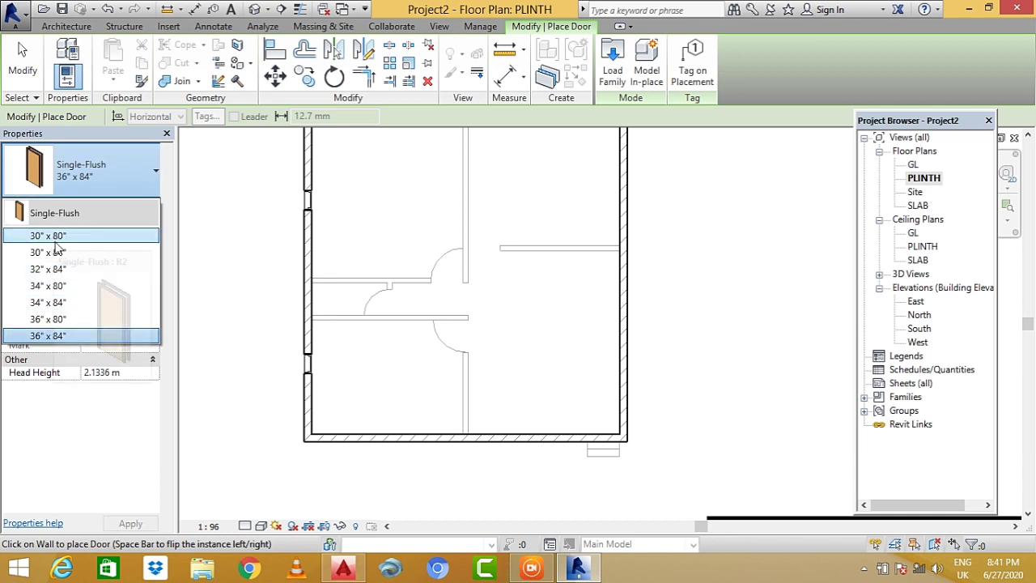
click(101, 174)
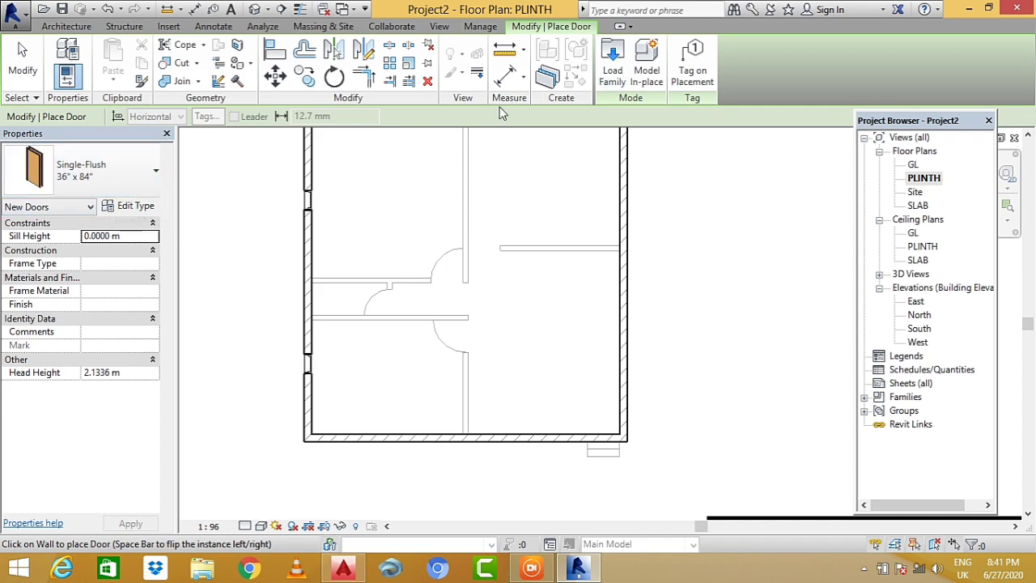
- Load the M_Bifold-2 Panel family from the Metric Library Doors folder
click(619, 75)
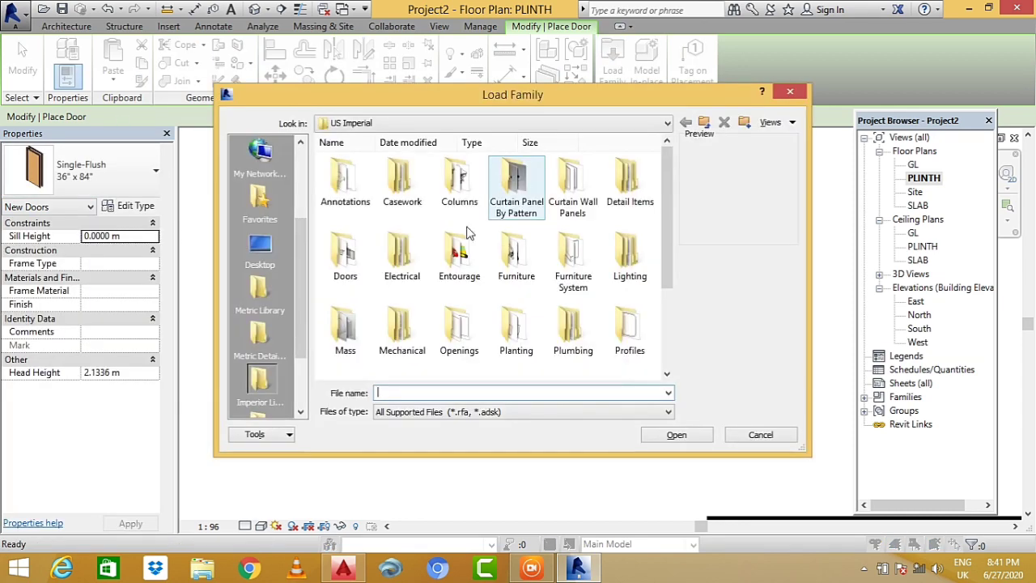
drag(665, 260, 674, 349)
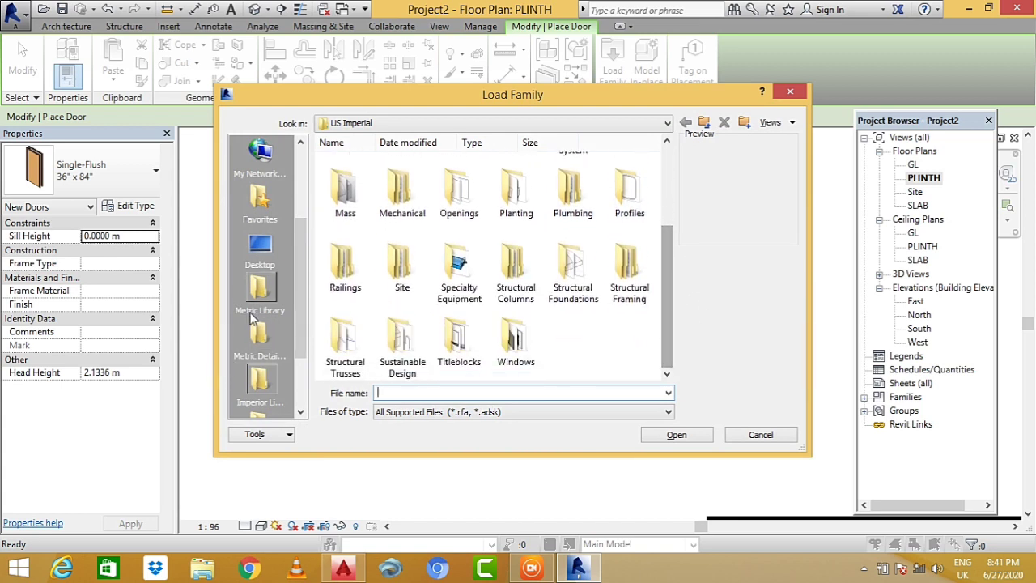
click(259, 288)
double_click(343, 259)
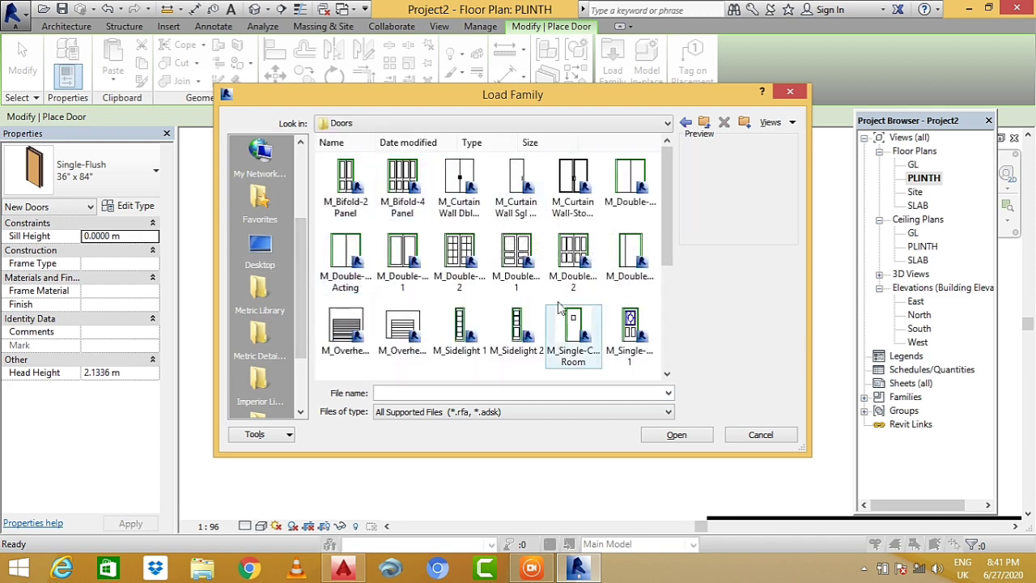
mouse_move(671, 235)
mouse_down()
mouse_move(664, 339)
mouse_move(666, 276)
mouse_move(686, 219)
mouse_up()
click(345, 182)
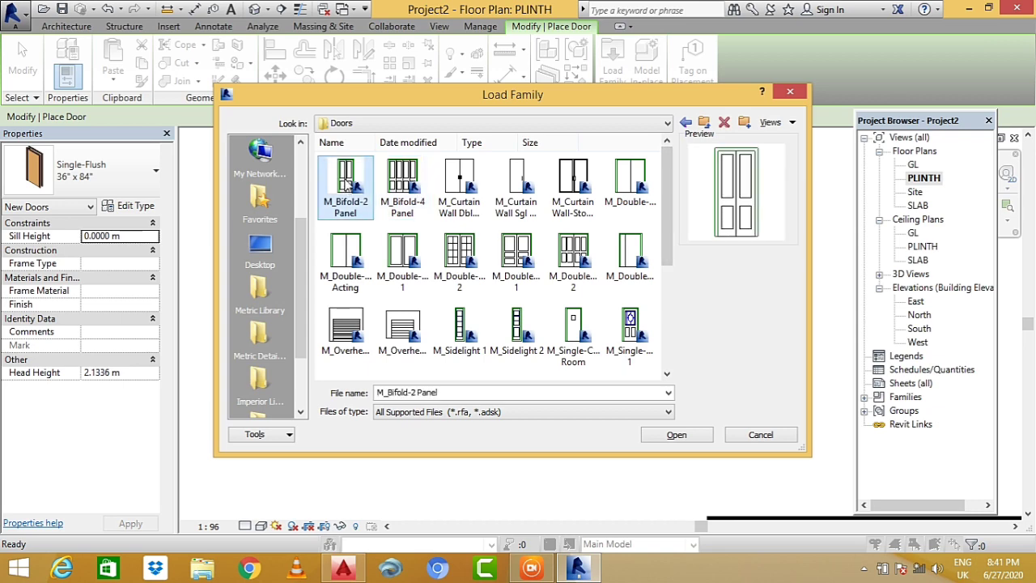
click(681, 435)
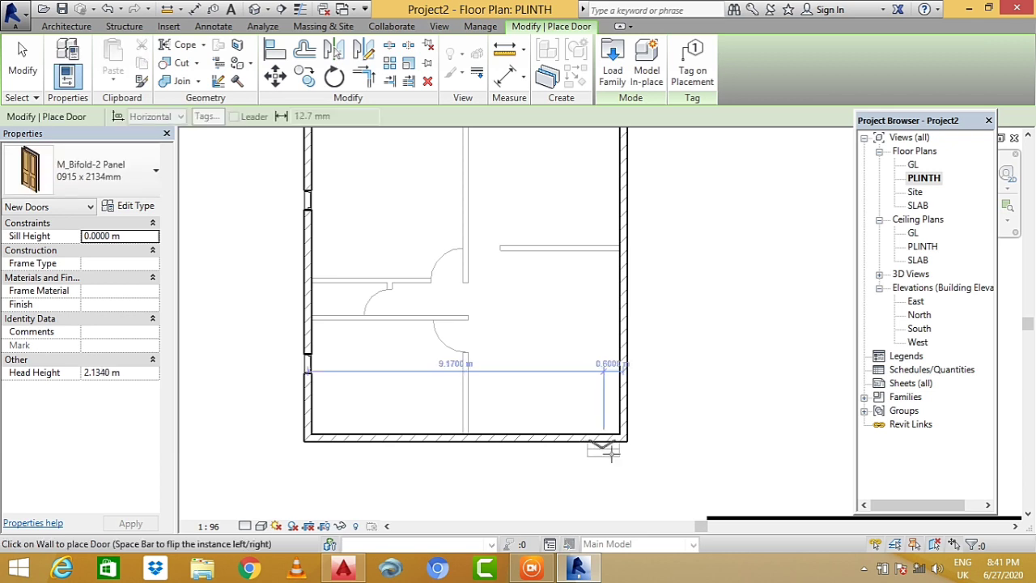
- Inspect the new bifold door's corner in the default 3D view, then reopen the PLINTH floor plan
scroll(611, 454, up, 2)
scroll(615, 450, up, 2)
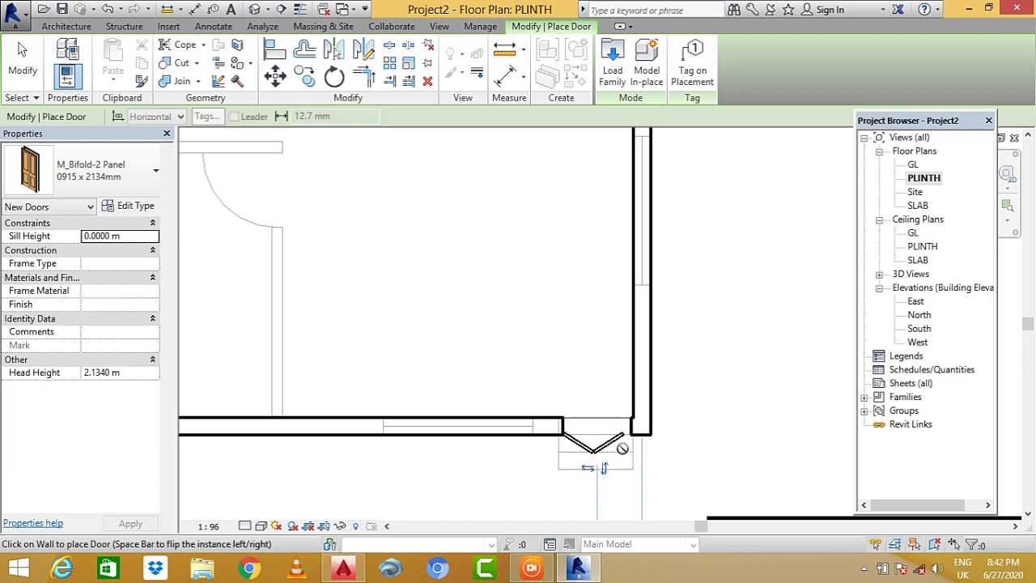
scroll(608, 462, up, 1)
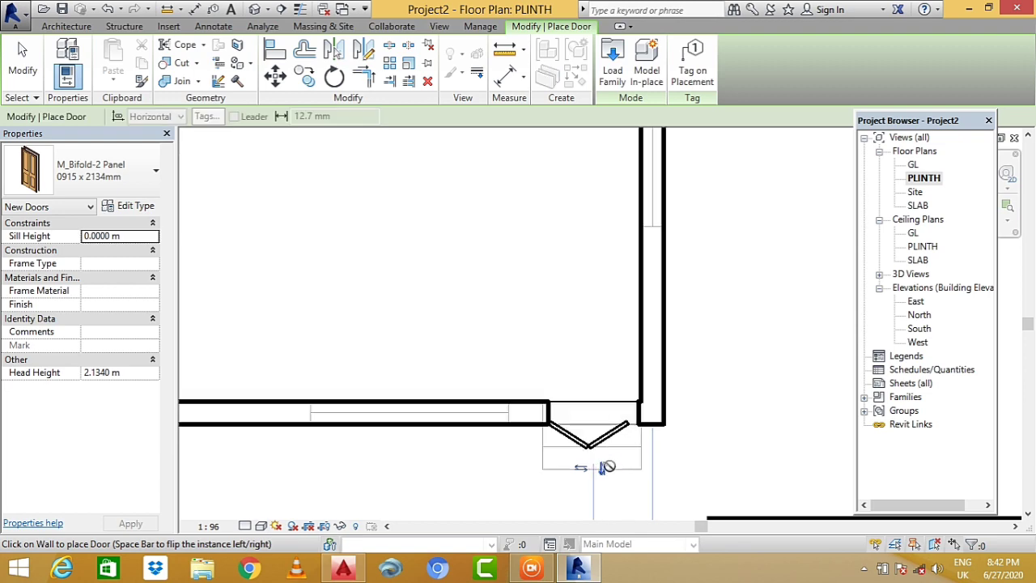
click(254, 8)
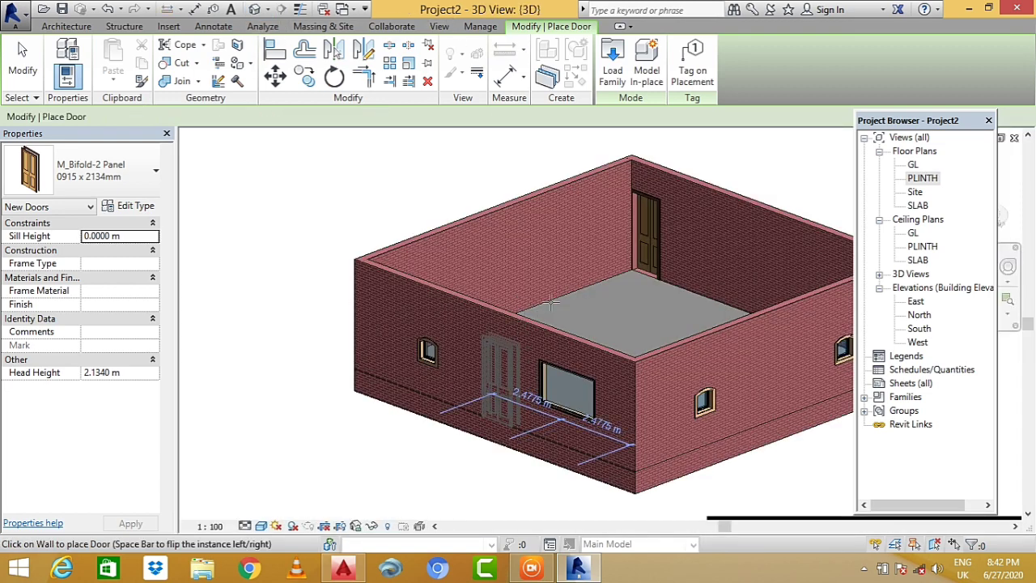
shift+middle_drag(747, 273, 403, 254)
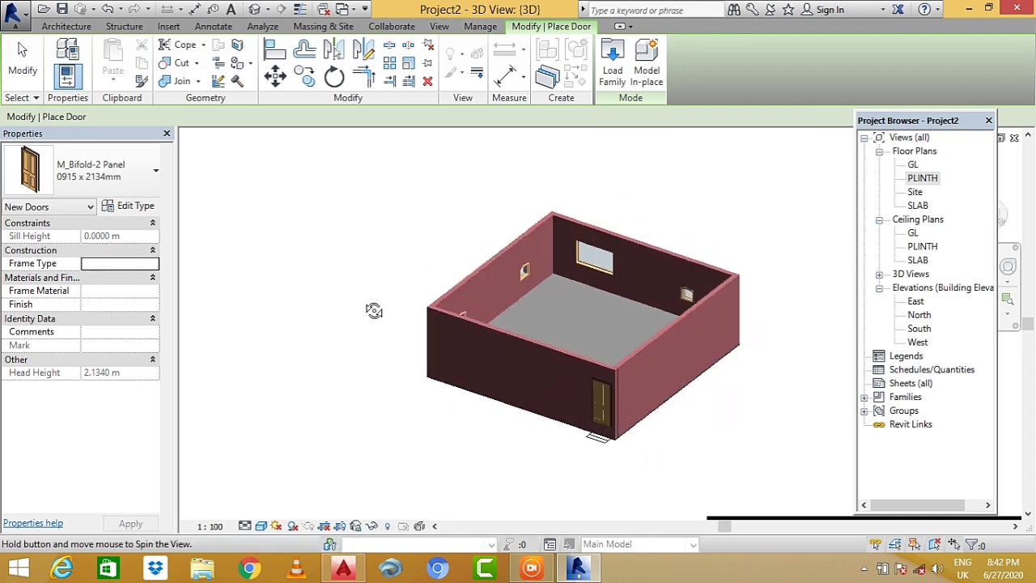
scroll(631, 368, up, 3)
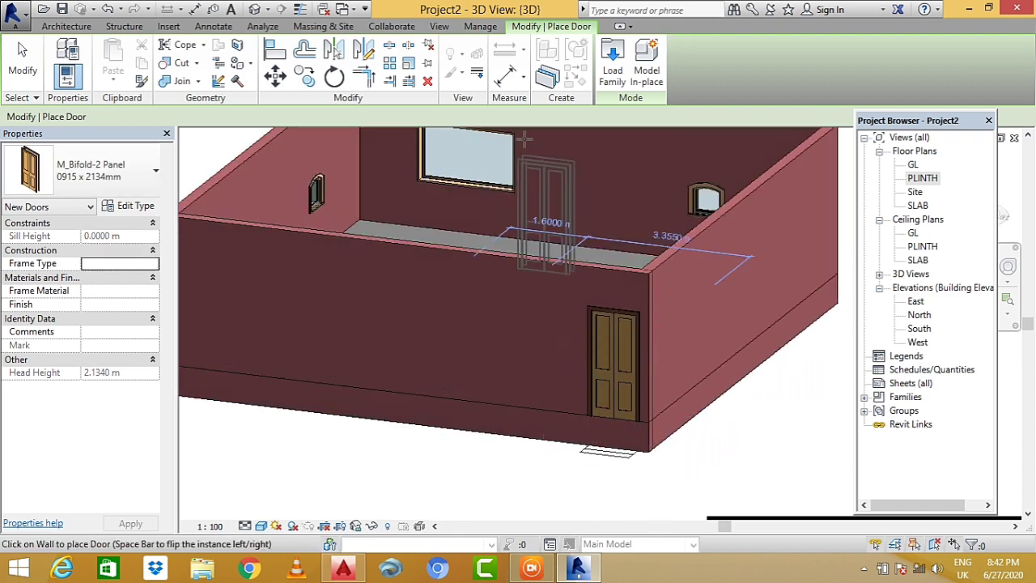
double_click(922, 178)
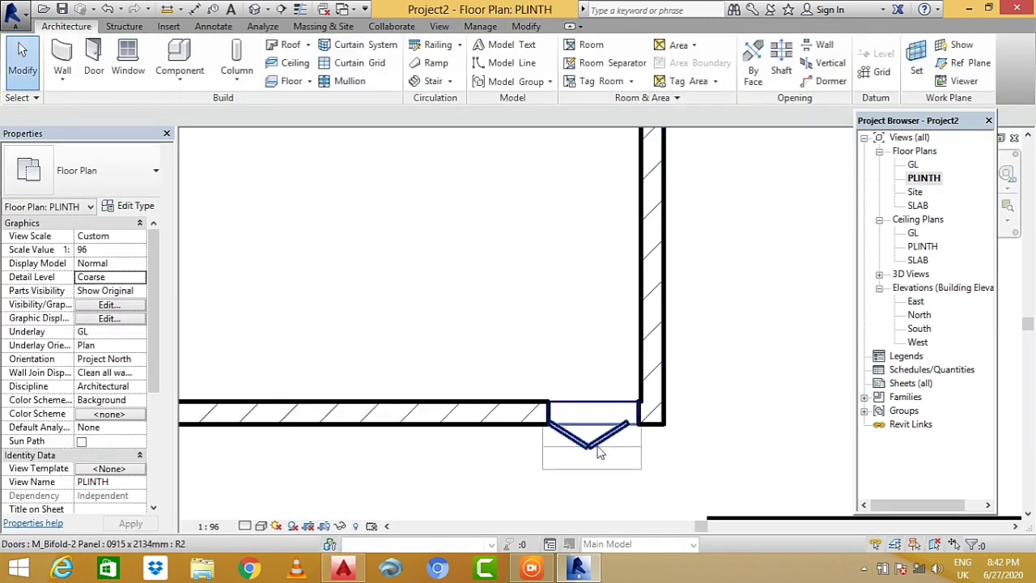
- Select the corner bifold door and flip both its facing into the room and its hand
click(603, 444)
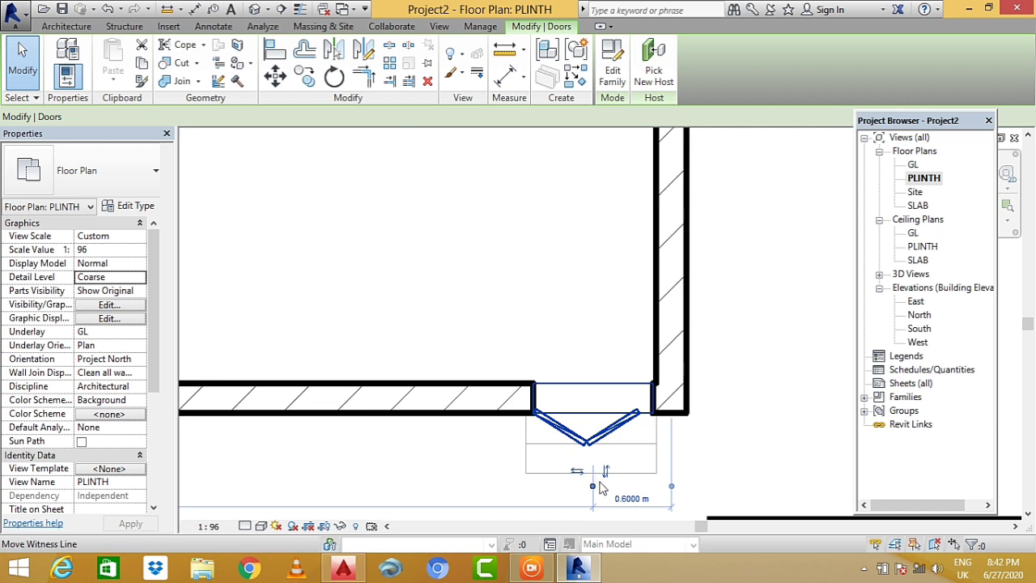
click(586, 424)
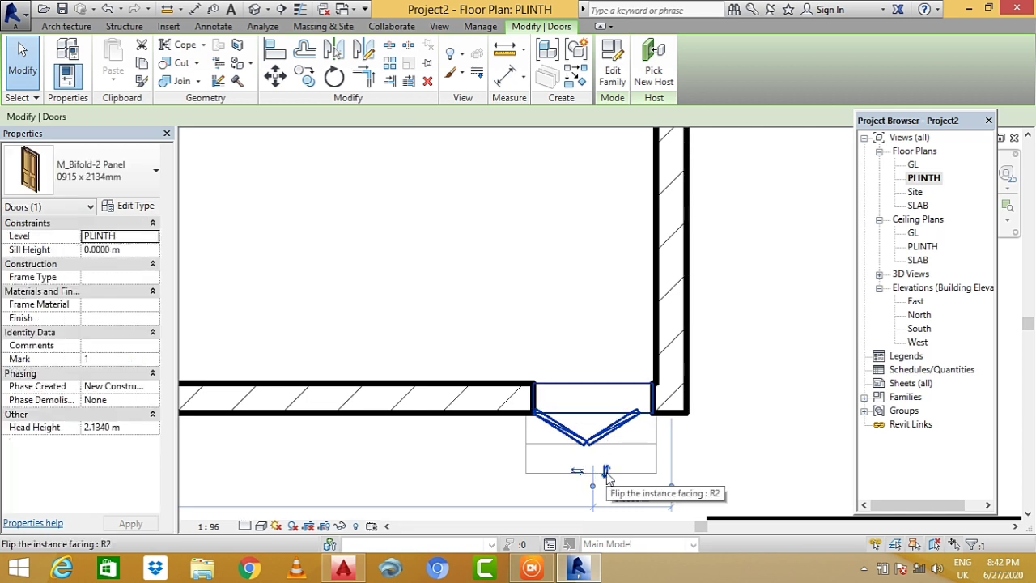
click(606, 474)
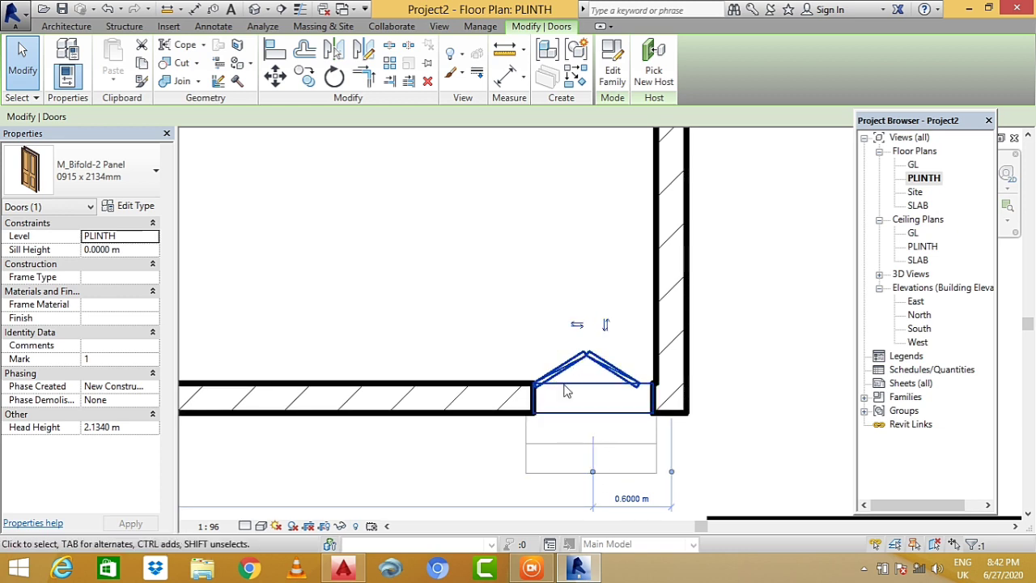
click(578, 326)
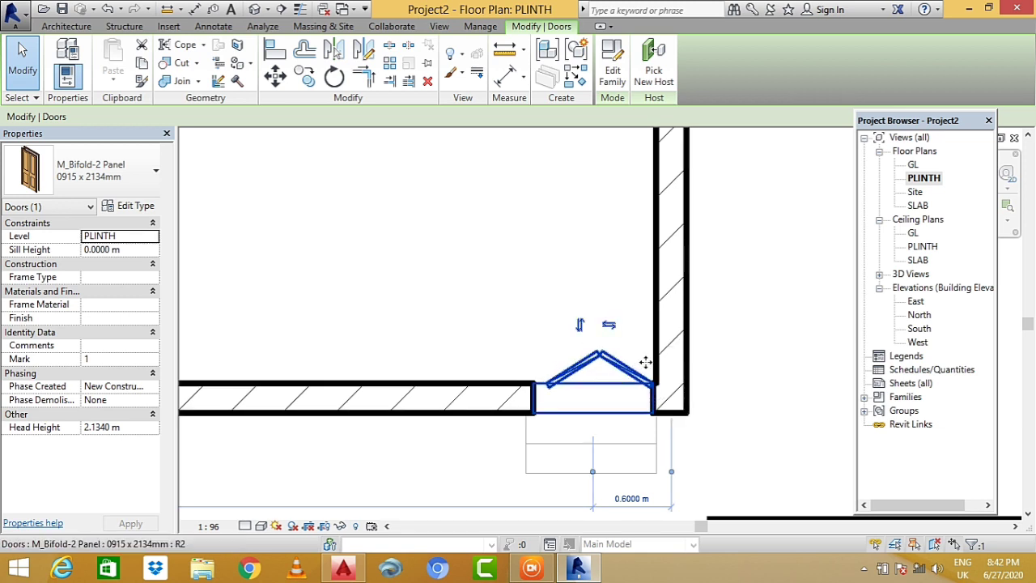
scroll(745, 429, down, 2)
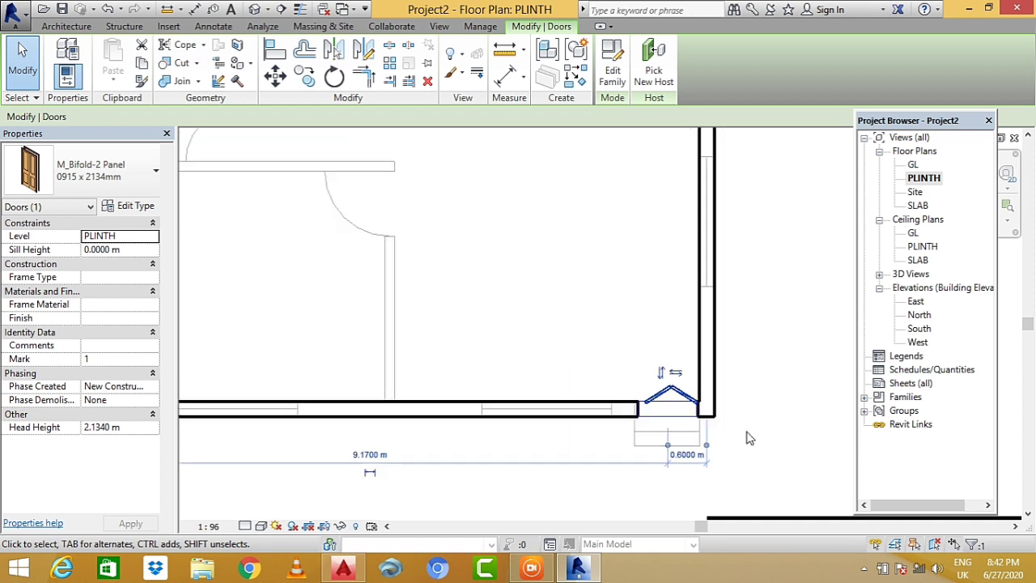
scroll(744, 435, down, 1)
scroll(745, 435, down, 1)
scroll(720, 412, up, 1)
scroll(696, 405, down, 1)
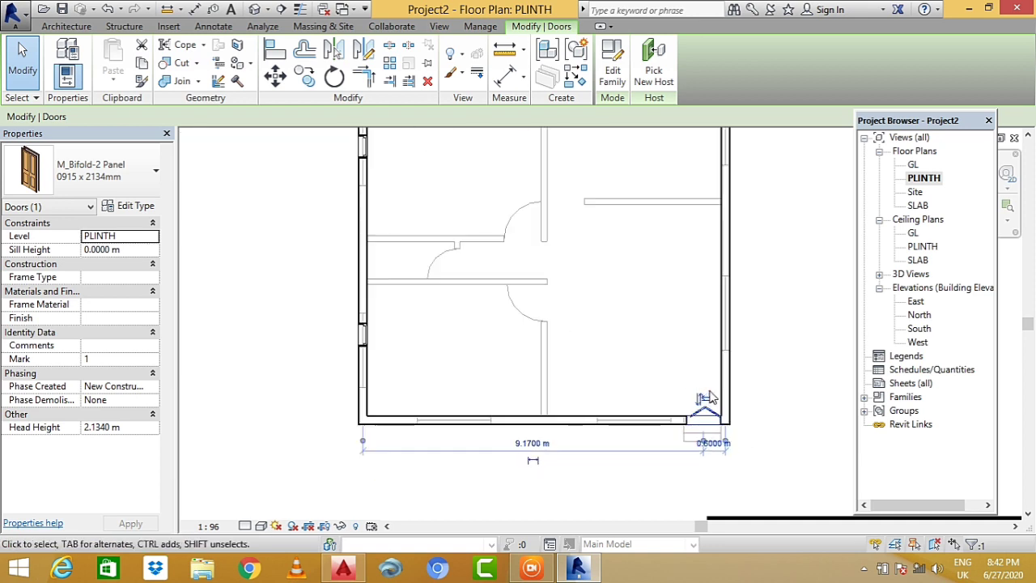
scroll(704, 417, up, 2)
- Deselect the door and zoom around the PLINTH plan to review it
click(23, 61)
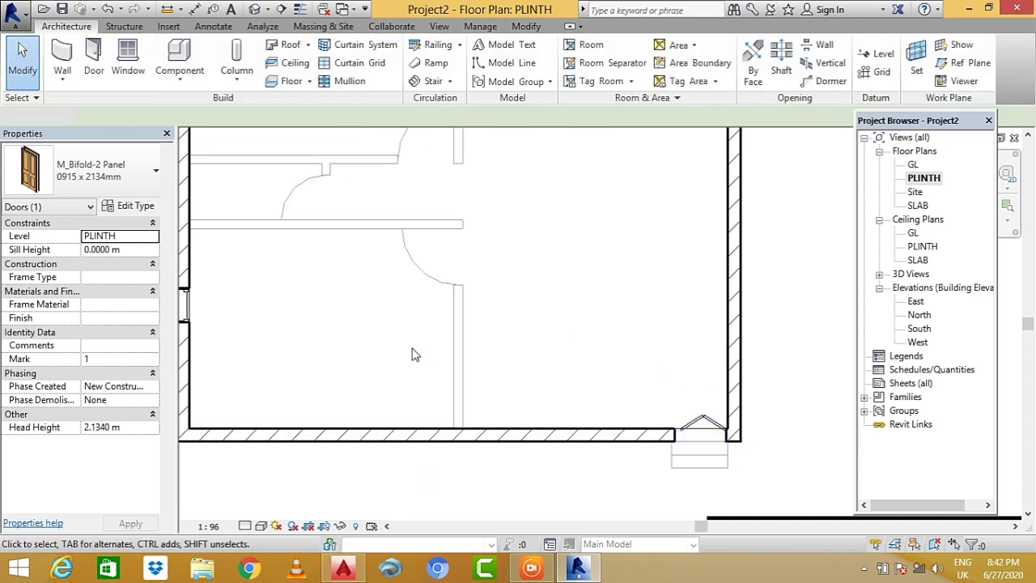
scroll(753, 395, down, 1)
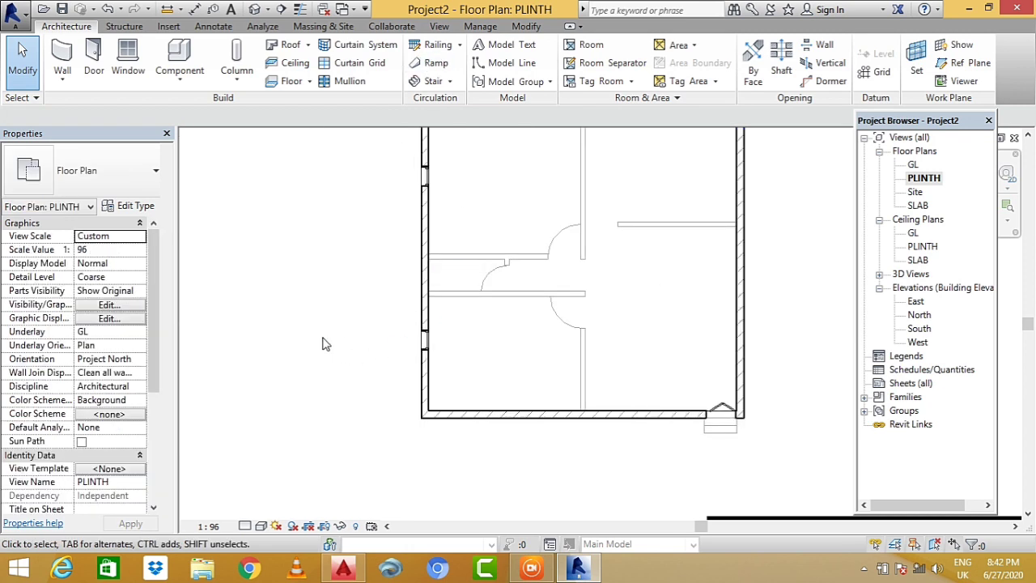
scroll(437, 464, down, 2)
scroll(591, 416, up, 1)
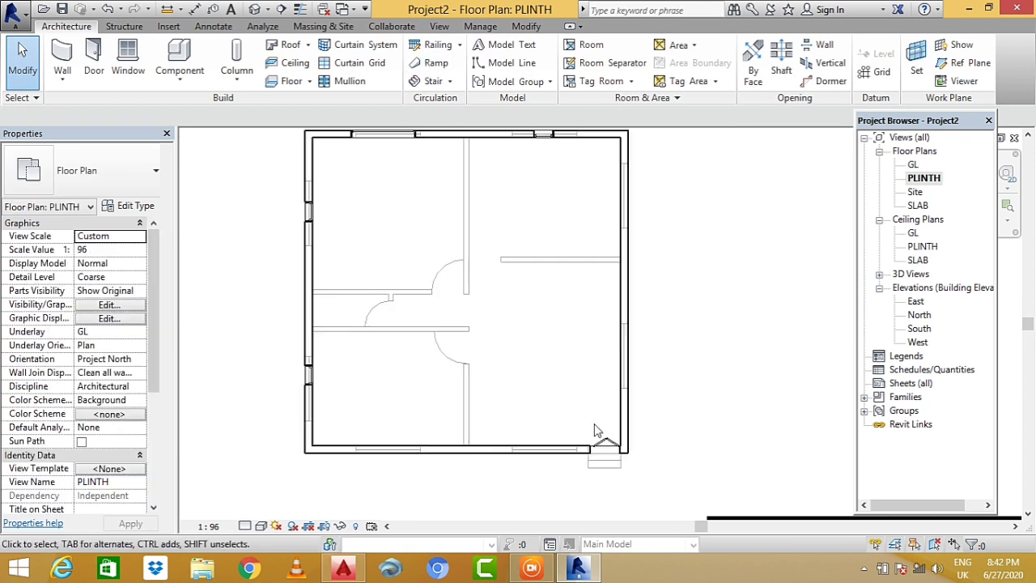
scroll(597, 429, up, 1)
scroll(652, 456, up, 1)
scroll(654, 459, up, 1)
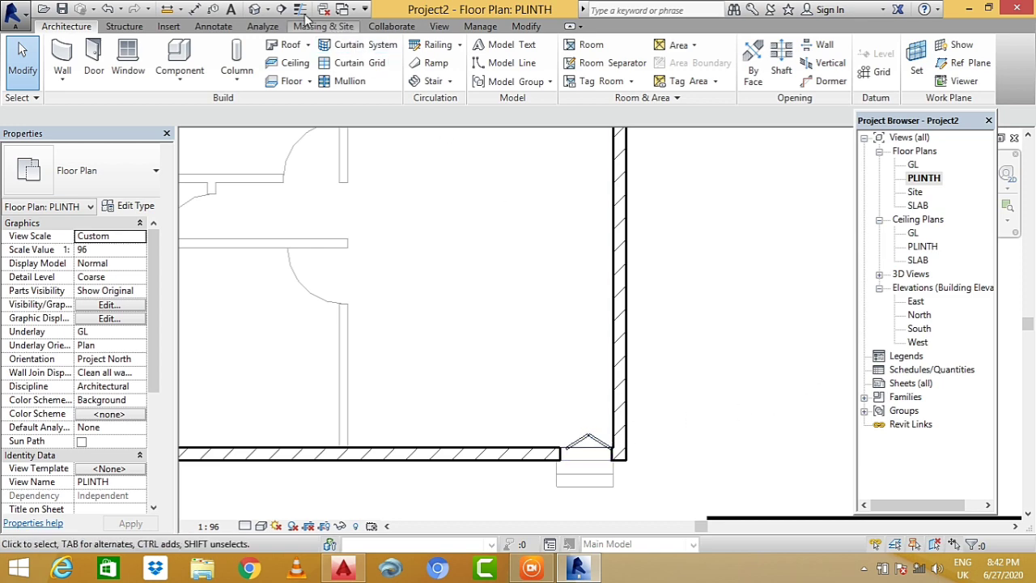
- Switch to the default 3D view and select the bifold door to show its properties
click(255, 14)
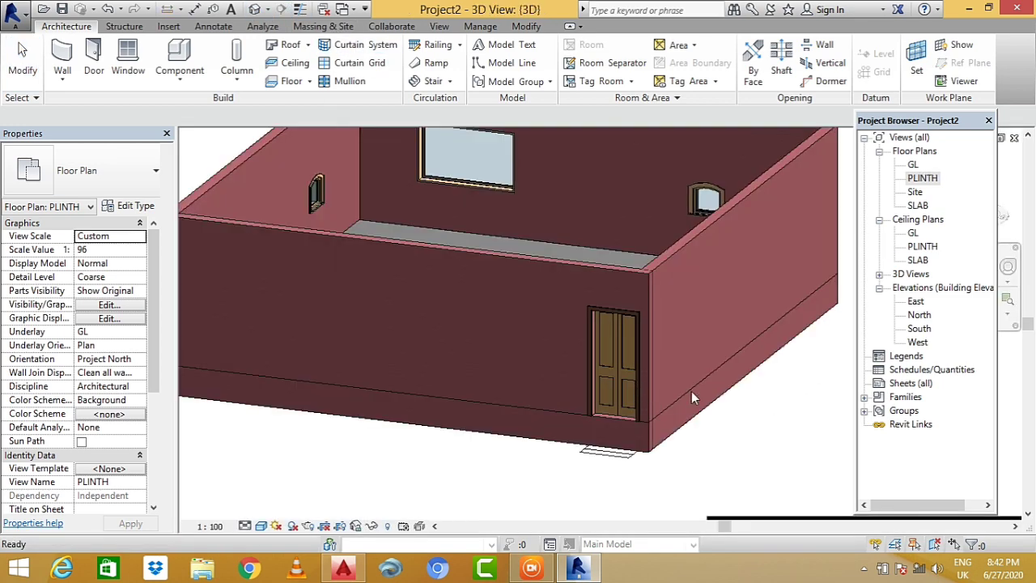
scroll(691, 391, down, 2)
scroll(647, 340, up, 2)
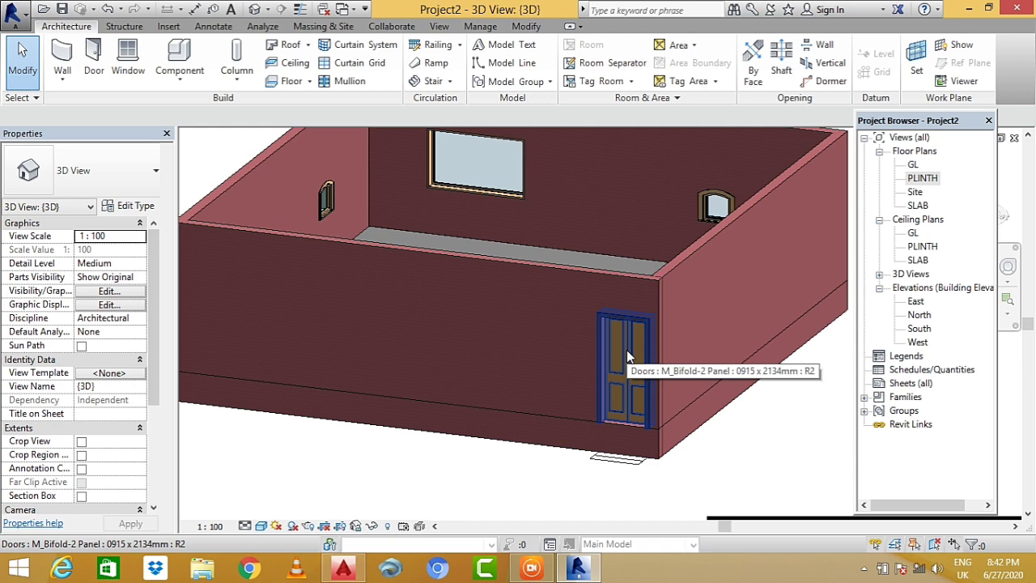
click(626, 353)
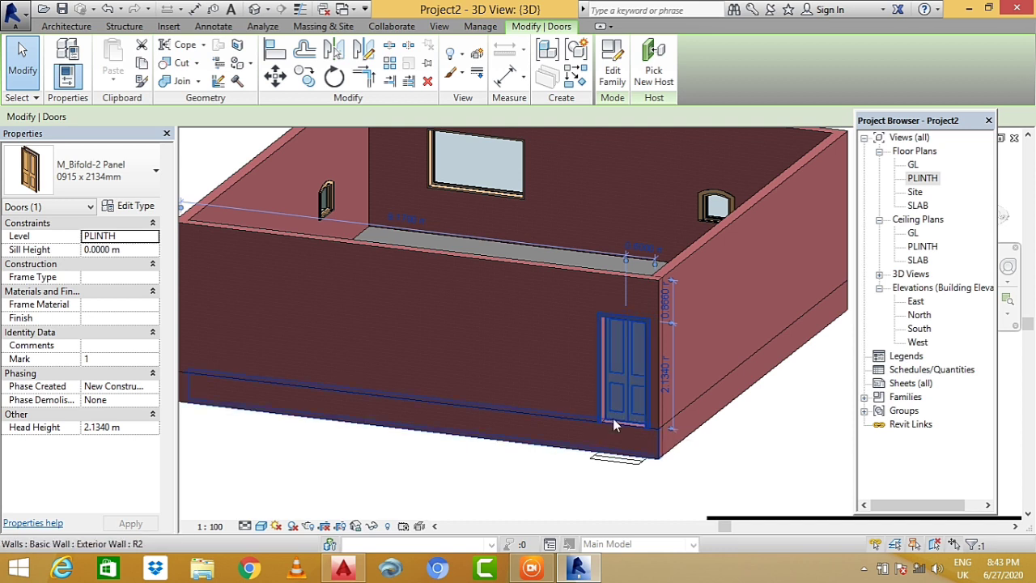
click(119, 250)
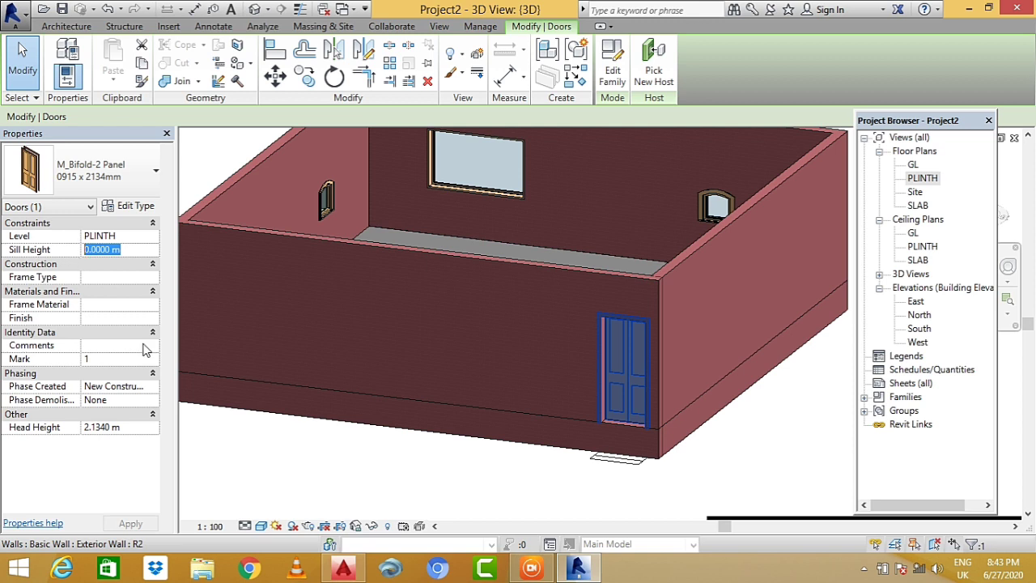
text(0.6)
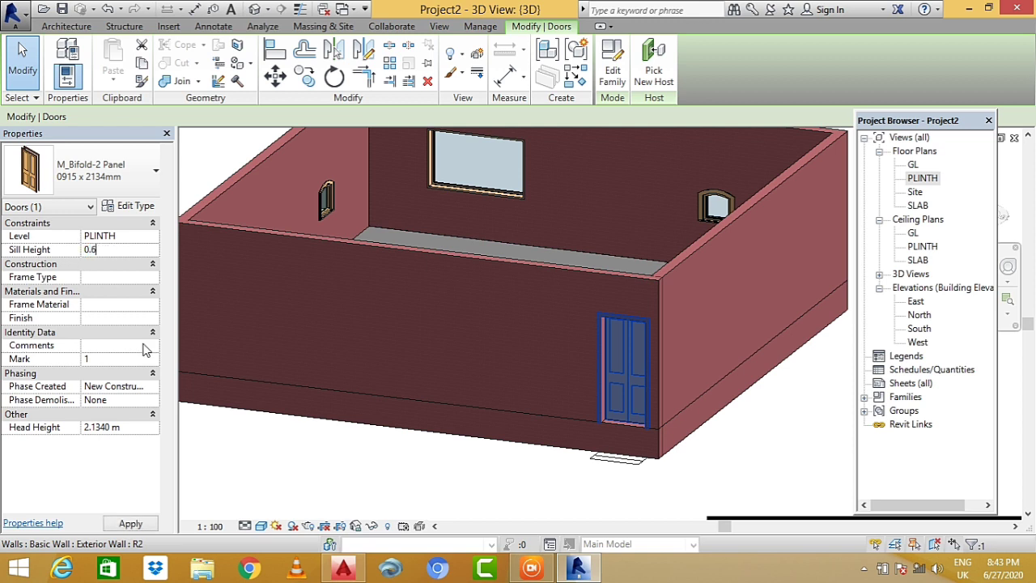
key(Return)
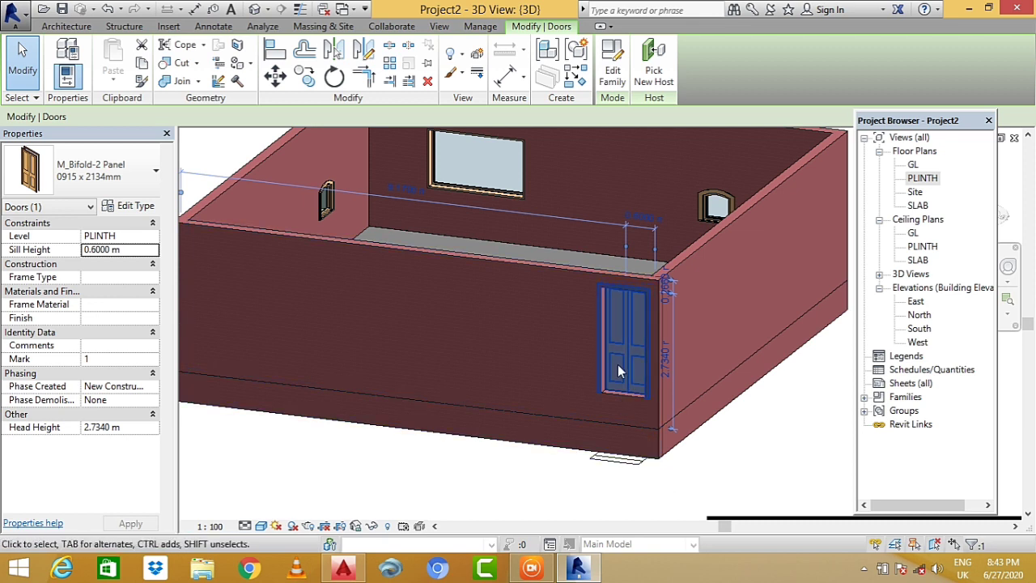
scroll(619, 377, up, 1)
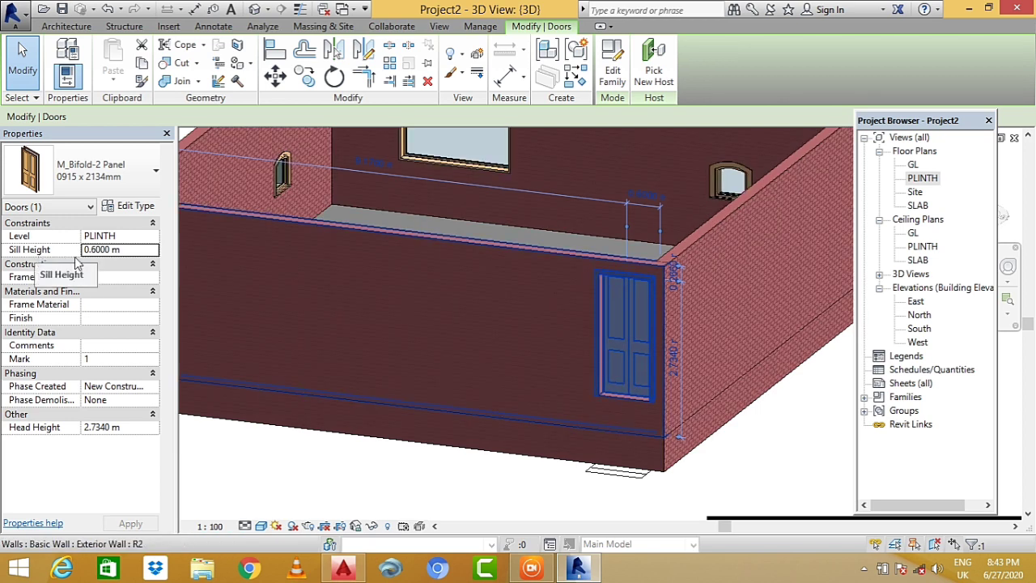
click(119, 251)
text(0)
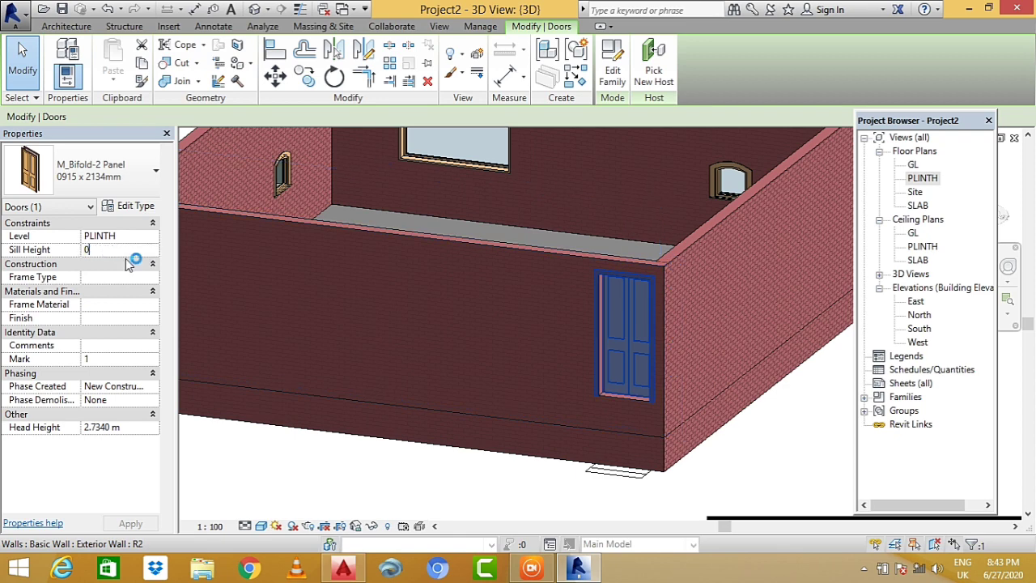
key(Return)
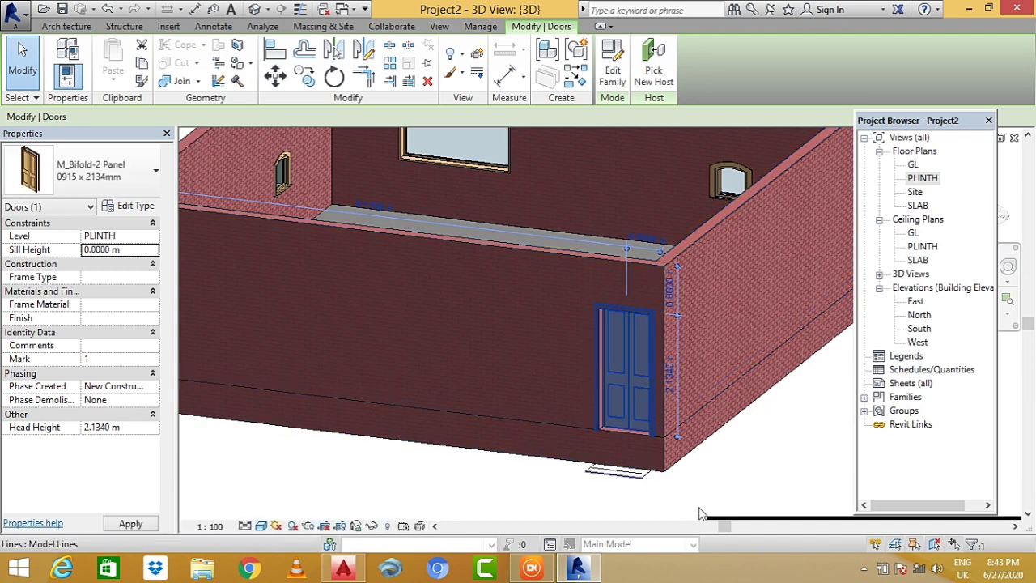
click(735, 478)
scroll(689, 403, down, 3)
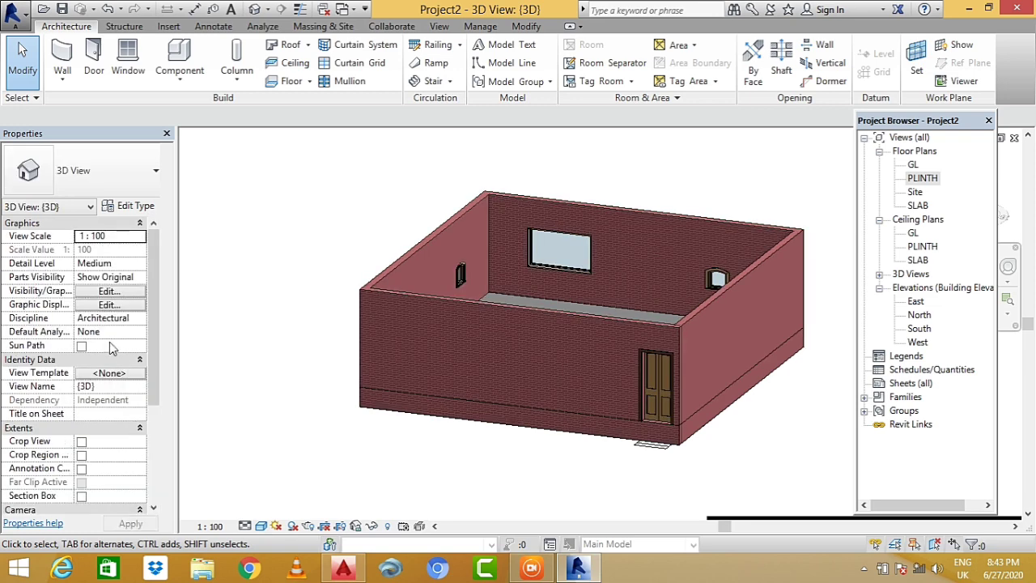
click(658, 388)
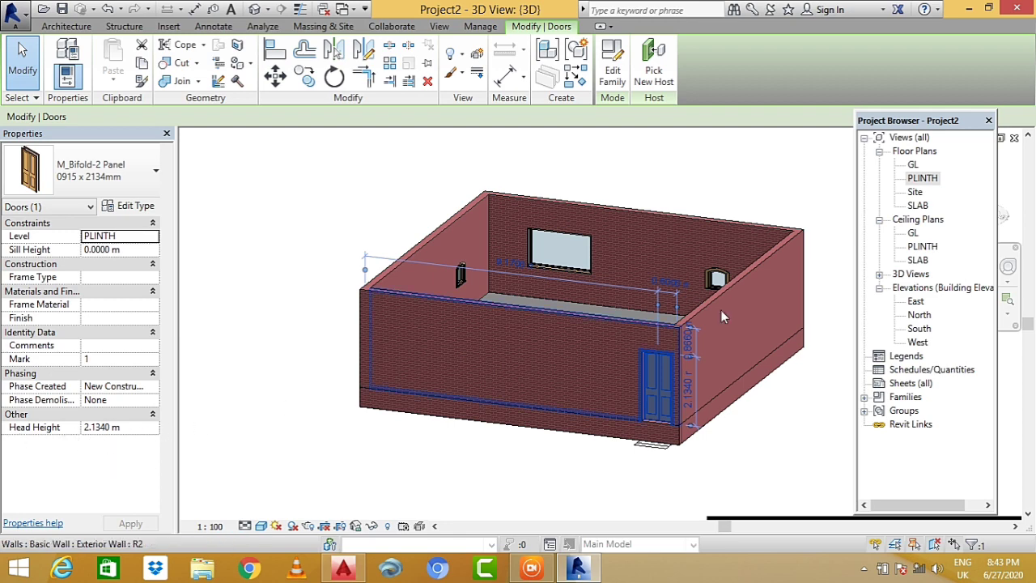
scroll(637, 421, up, 2)
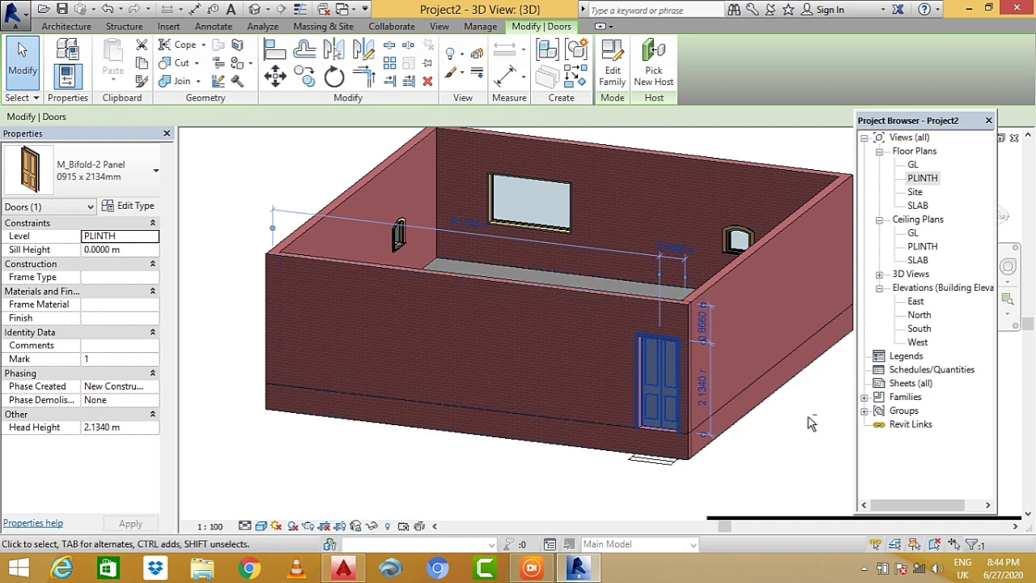
mouse_move(812, 422)
shift+middle_down()
mouse_move(671, 462)
mouse_move(555, 469)
mouse_move(380, 338)
shift+middle_up()
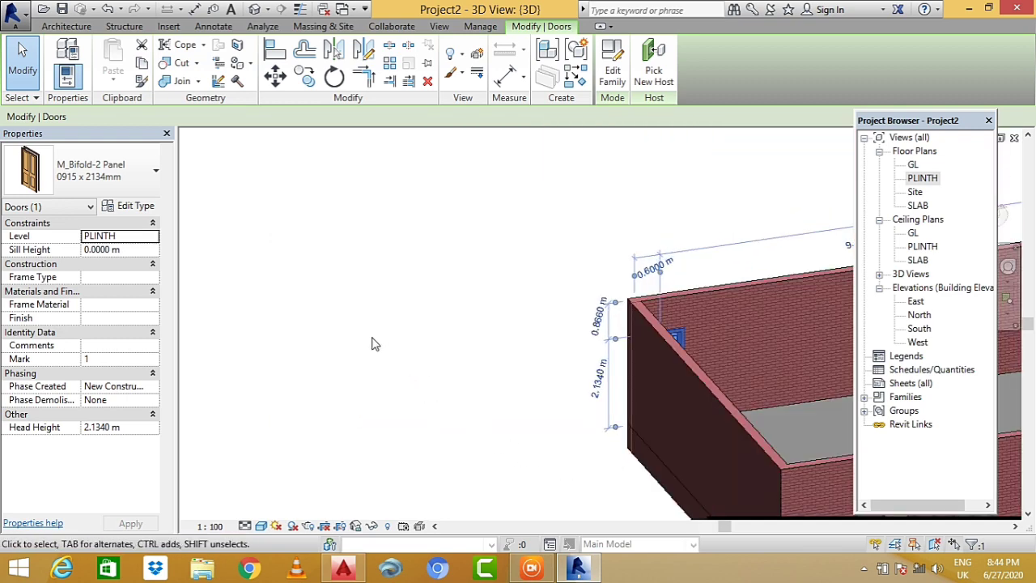
scroll(374, 344, down, 5)
scroll(648, 404, up, 3)
scroll(637, 397, up, 2)
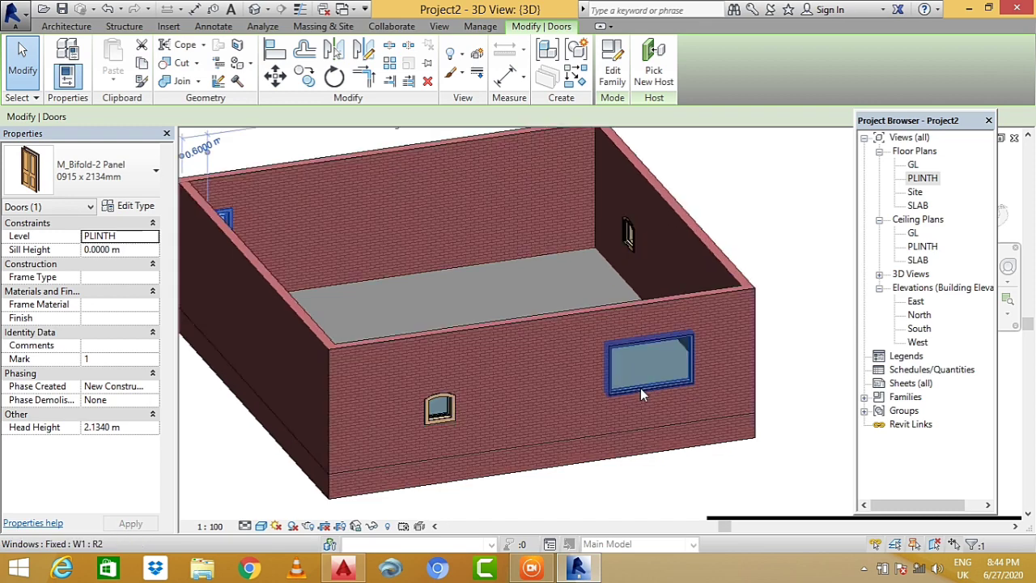
- Select the front wall window and set its Sill Height to 1.2 m
click(639, 384)
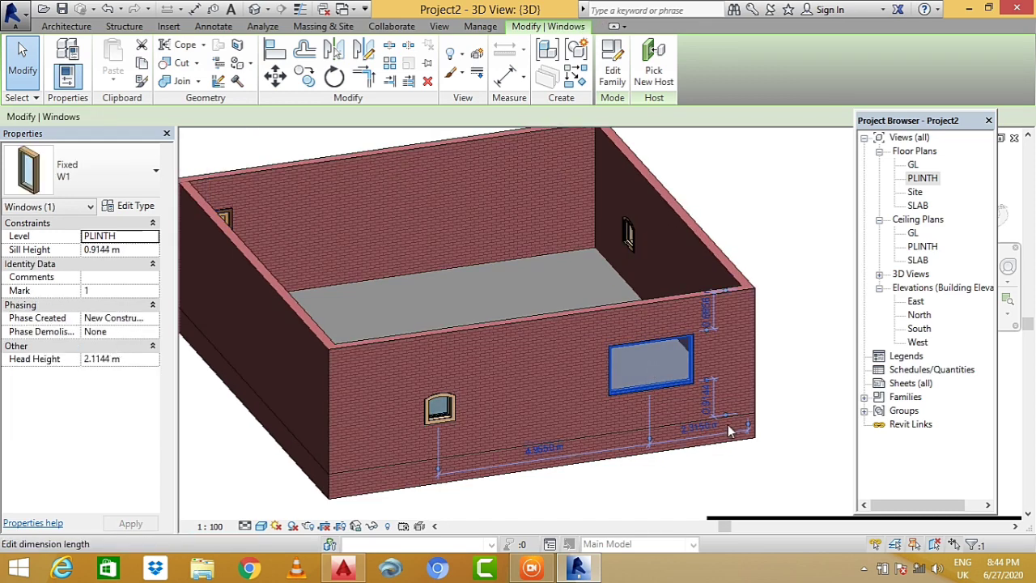
scroll(713, 396, up, 2)
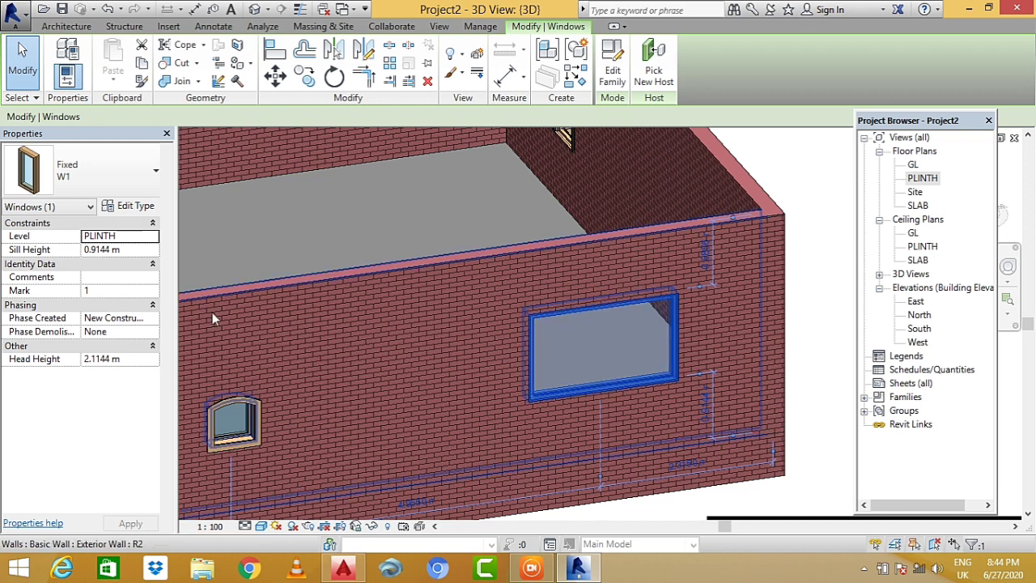
click(115, 253)
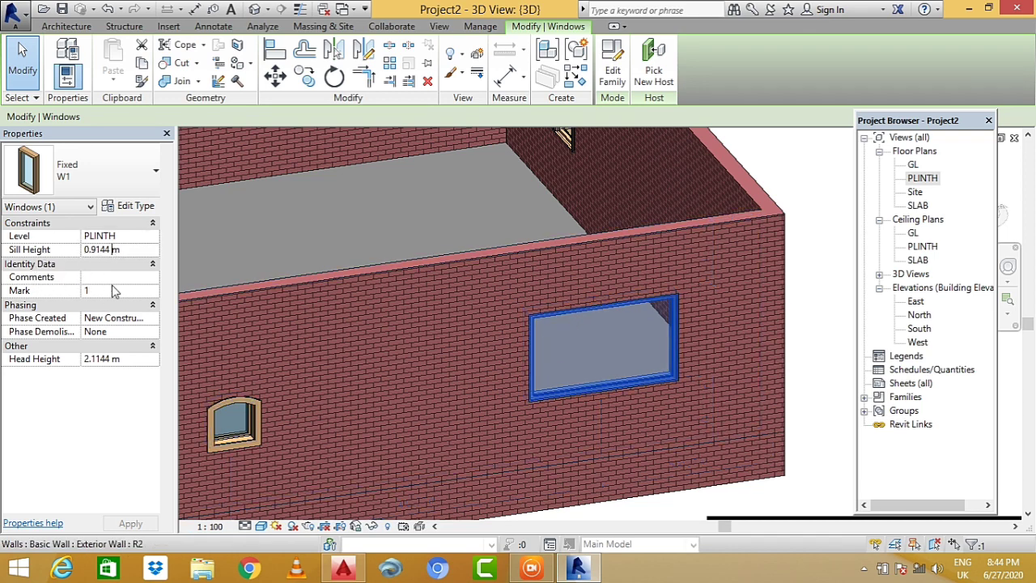
drag(120, 251, 84, 254)
text(1)
text(.2)
key(Return)
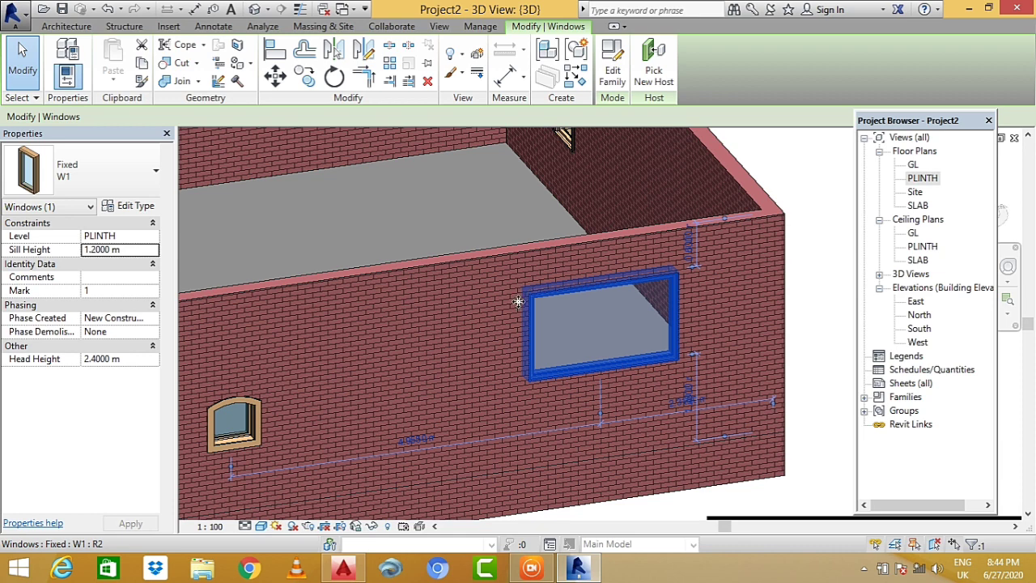
- Set the window's Head Height to 3 m, correct it to 2.4 m, then deselect
click(129, 357)
drag(129, 358, 93, 358)
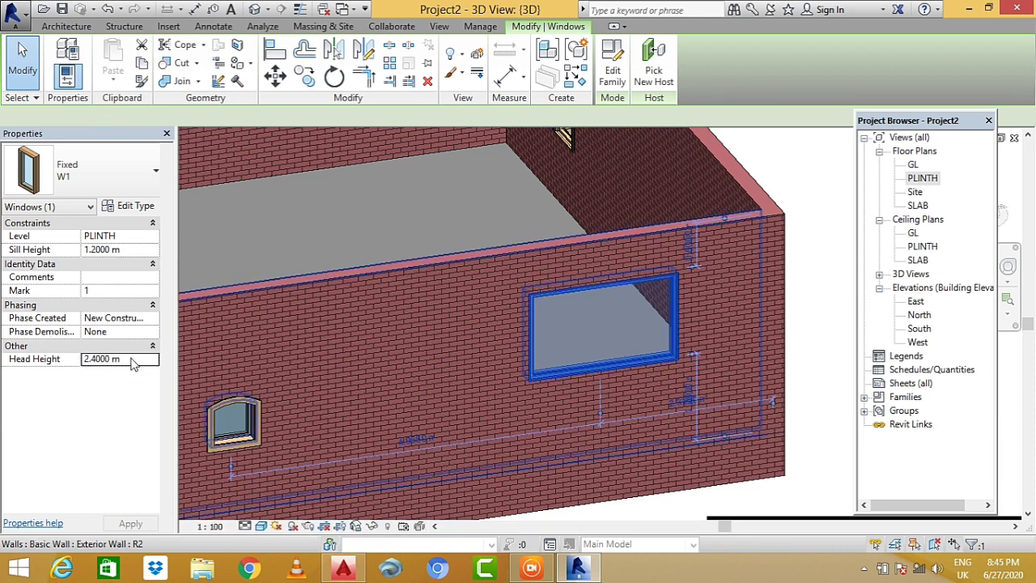
double_click(122, 359)
text(3)
key(Return)
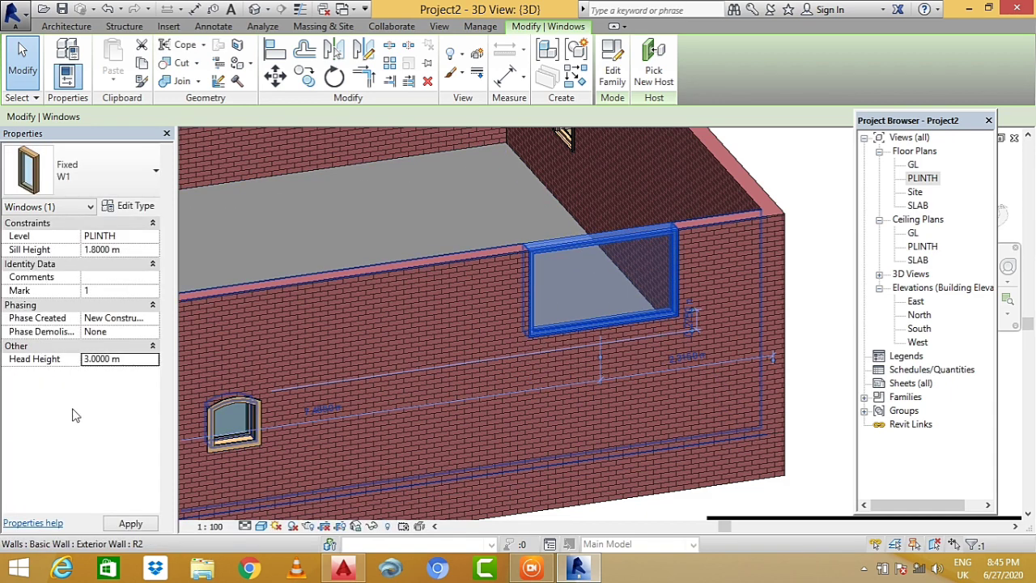
double_click(128, 358)
text(2)
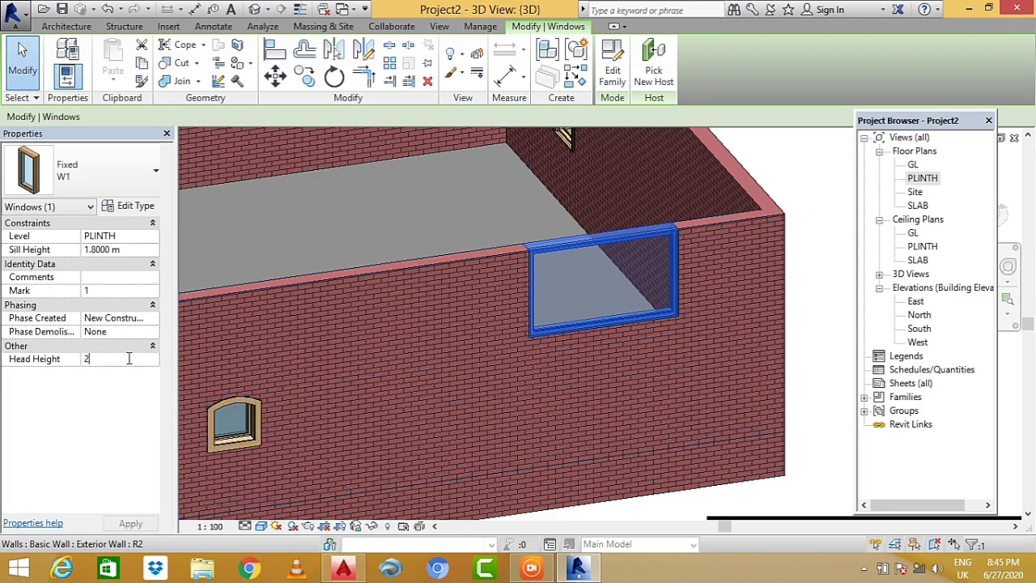
text(.4)
key(Return)
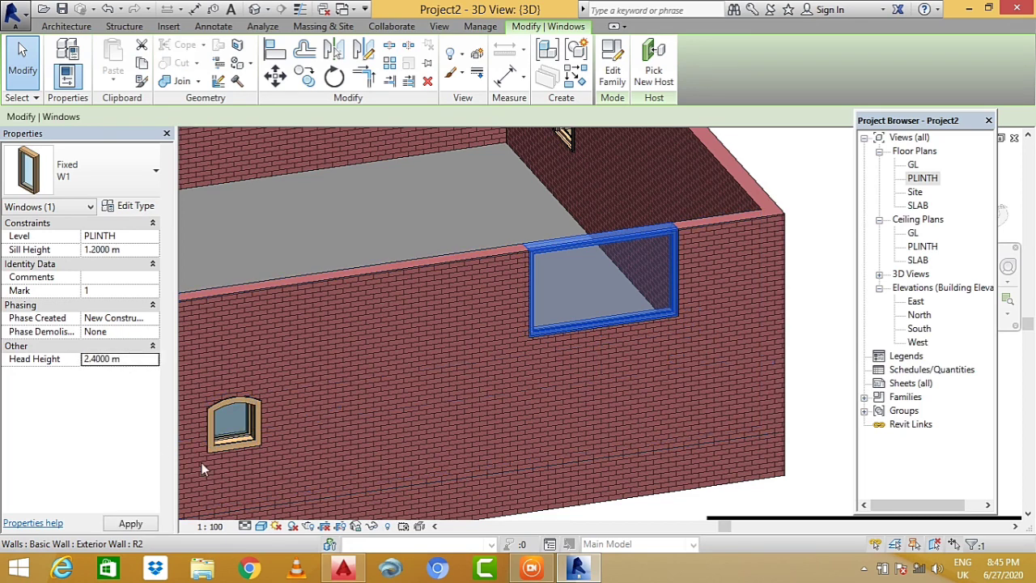
click(18, 81)
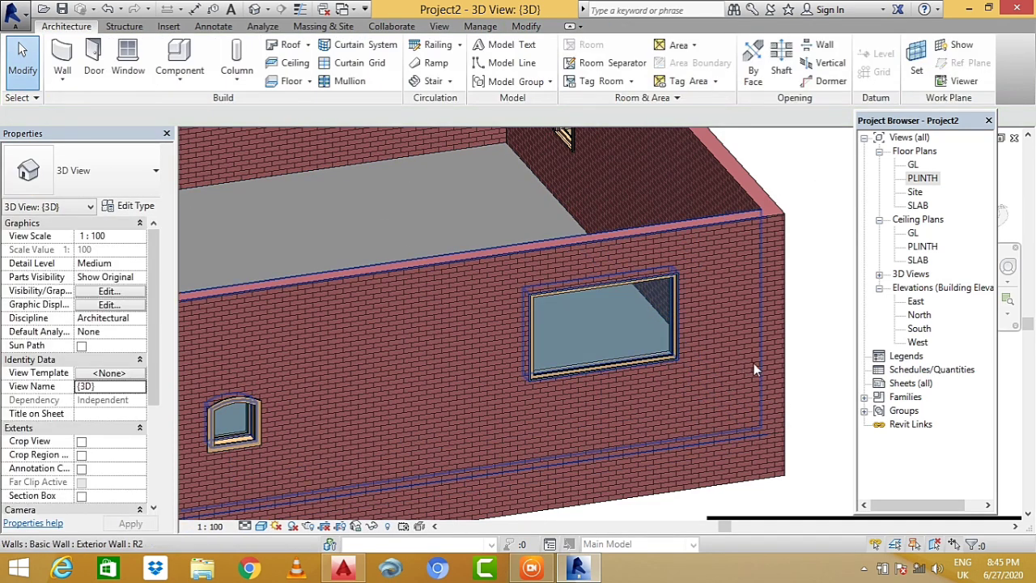
scroll(754, 363, down, 5)
scroll(521, 406, up, 1)
scroll(573, 352, up, 2)
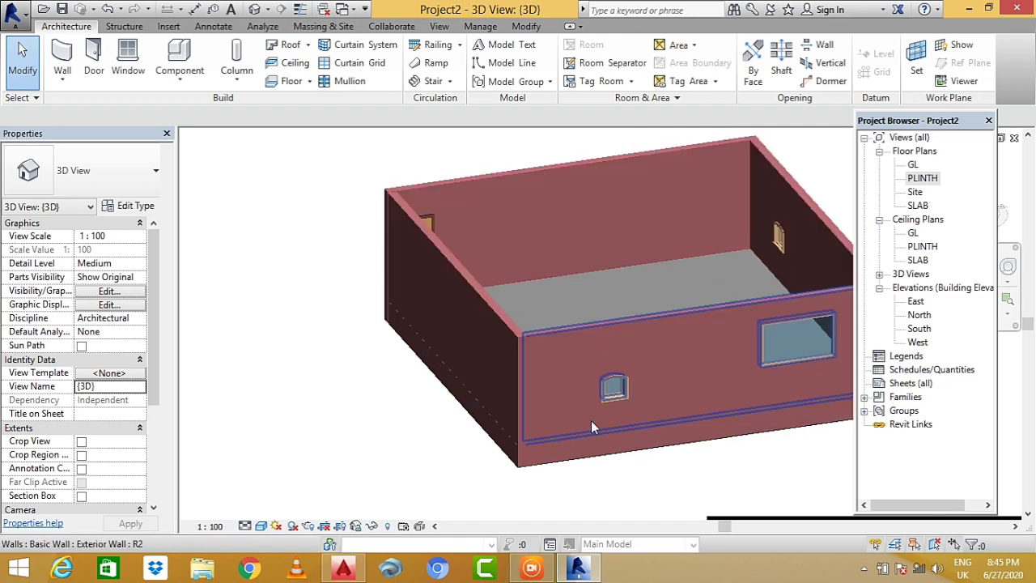
shift+middle_drag(611, 419, 450, 444)
scroll(478, 435, down, 3)
scroll(450, 445, up, 3)
scroll(324, 428, up, 2)
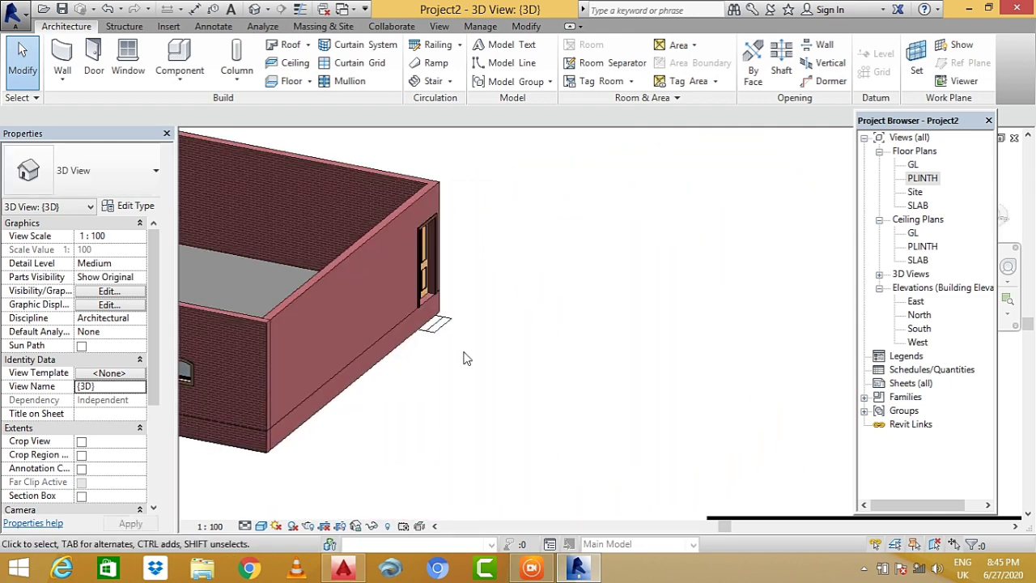
scroll(464, 357, down, 3)
shift+middle_drag(463, 358, 405, 428)
scroll(405, 427, up, 3)
scroll(660, 381, down, 3)
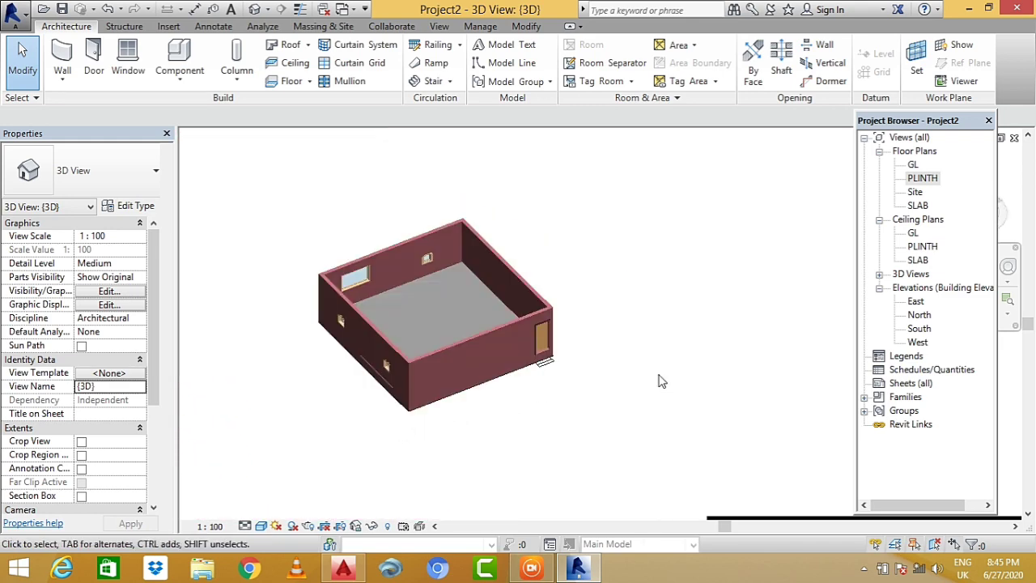
mouse_move(674, 427)
shift+middle_down()
mouse_move(473, 340)
mouse_move(526, 342)
shift+middle_up()
scroll(589, 341, up, 3)
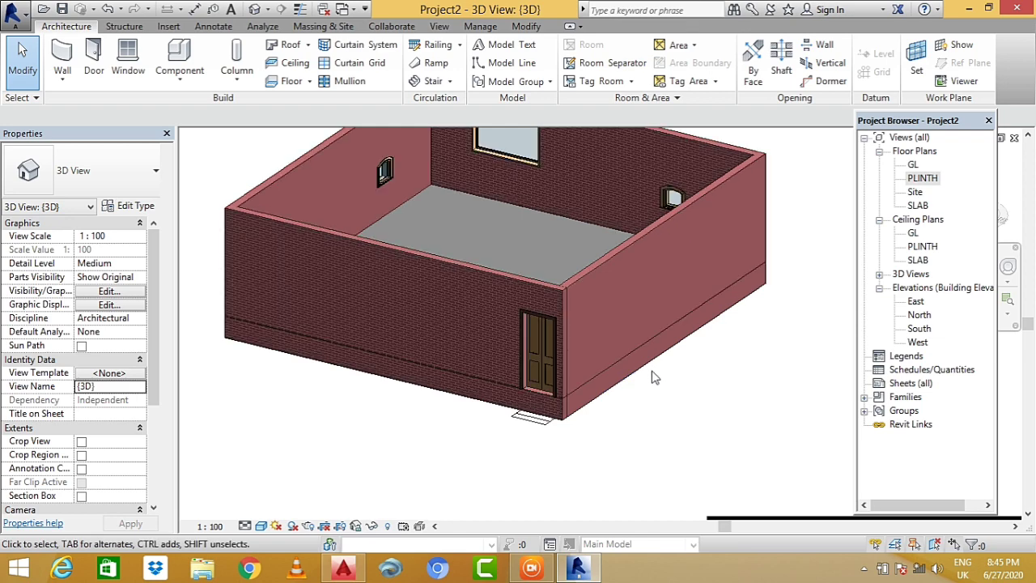
shift+middle_drag(654, 377, 652, 363)
scroll(683, 436, down, 2)
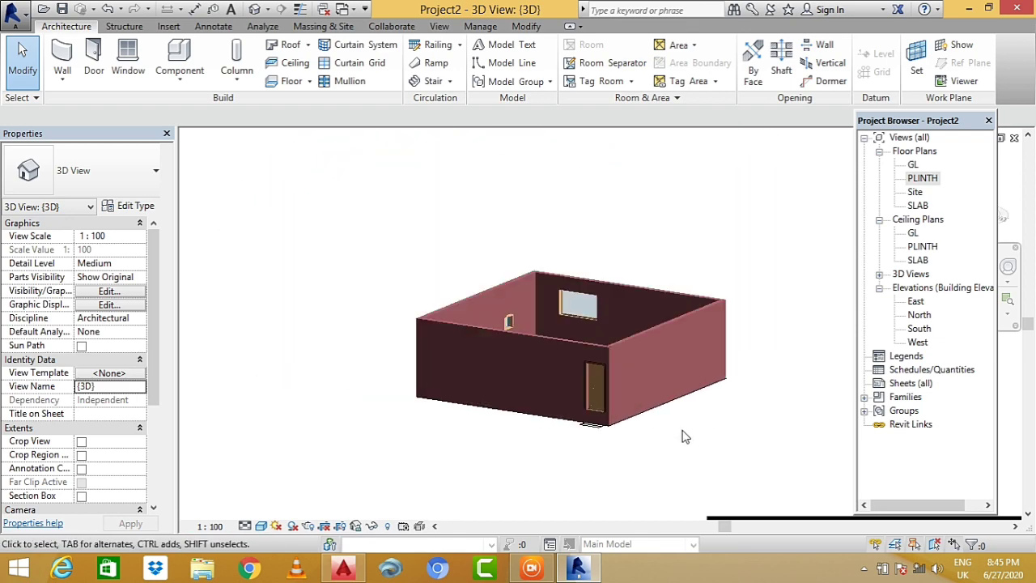
scroll(633, 351, up, 3)
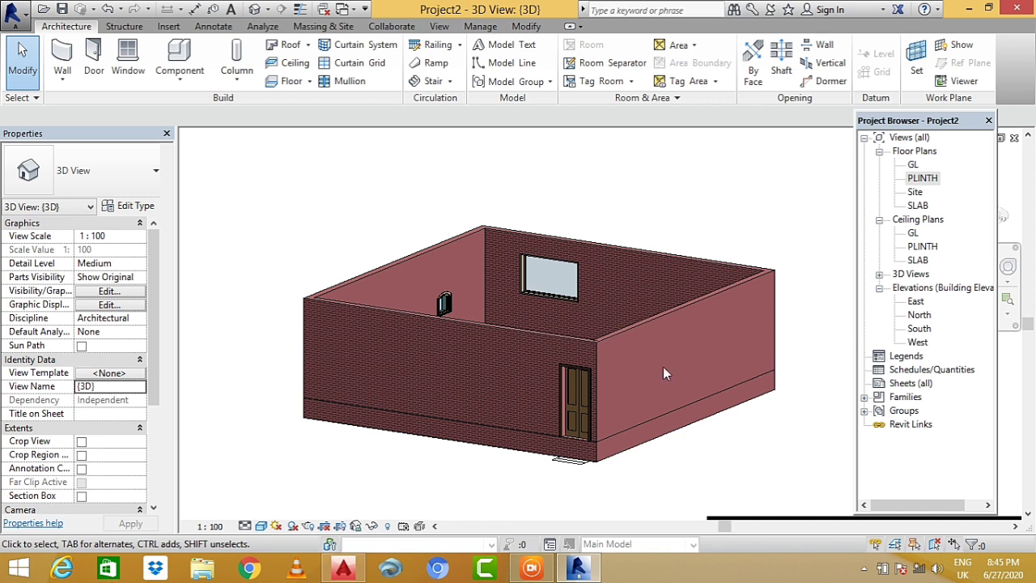
scroll(728, 340, up, 2)
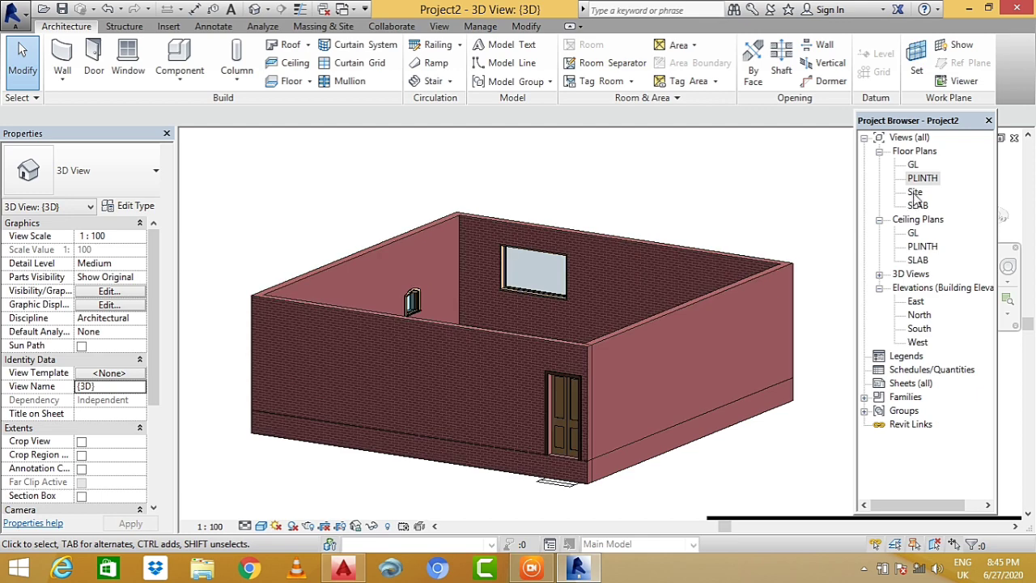
- Open the South elevation and confirm the SLAB level sits at 4 m above PLINTH at 1 m
double_click(919, 329)
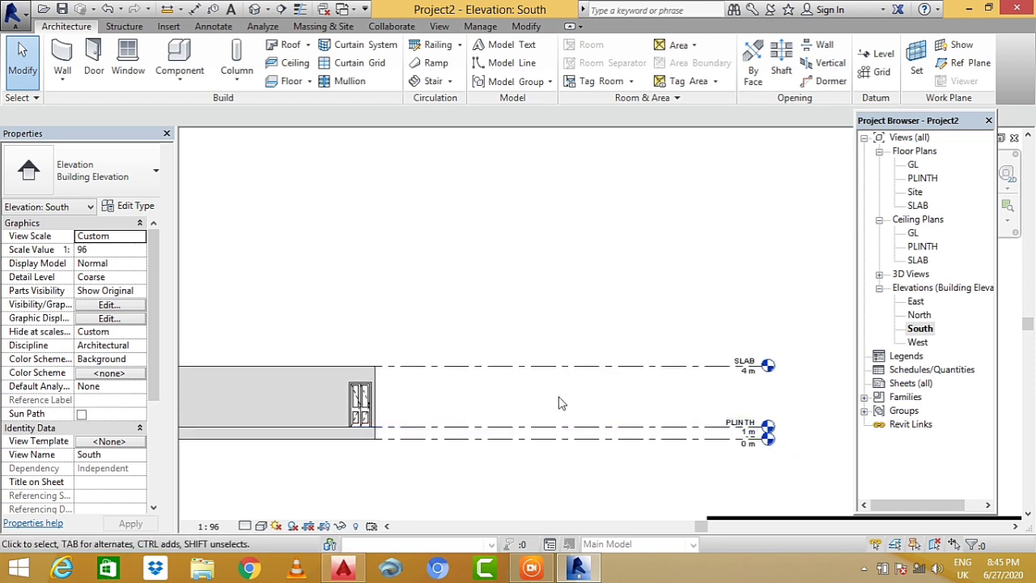
scroll(552, 400, up, 3)
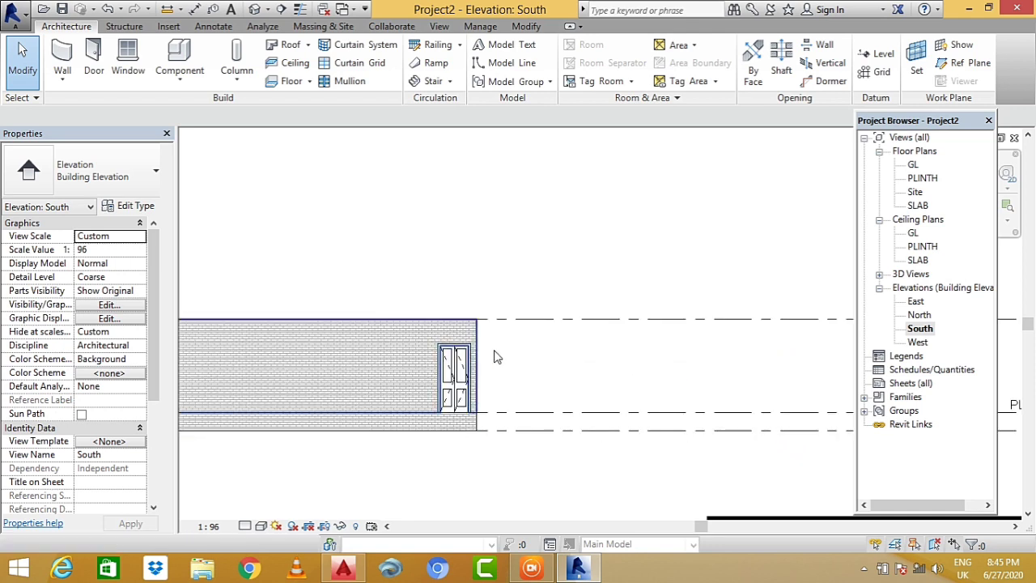
scroll(437, 425, down, 3)
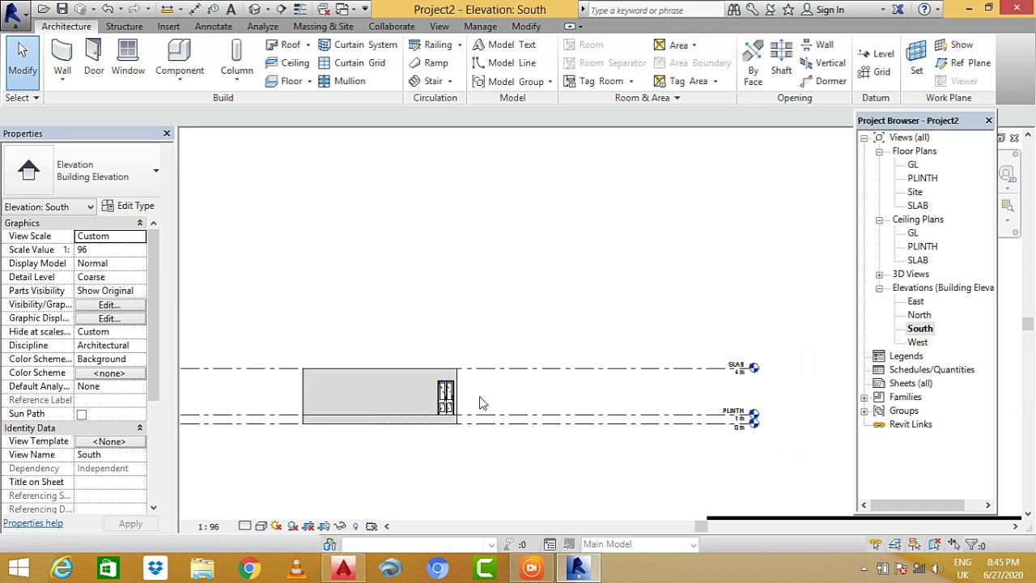
scroll(481, 404, up, 1)
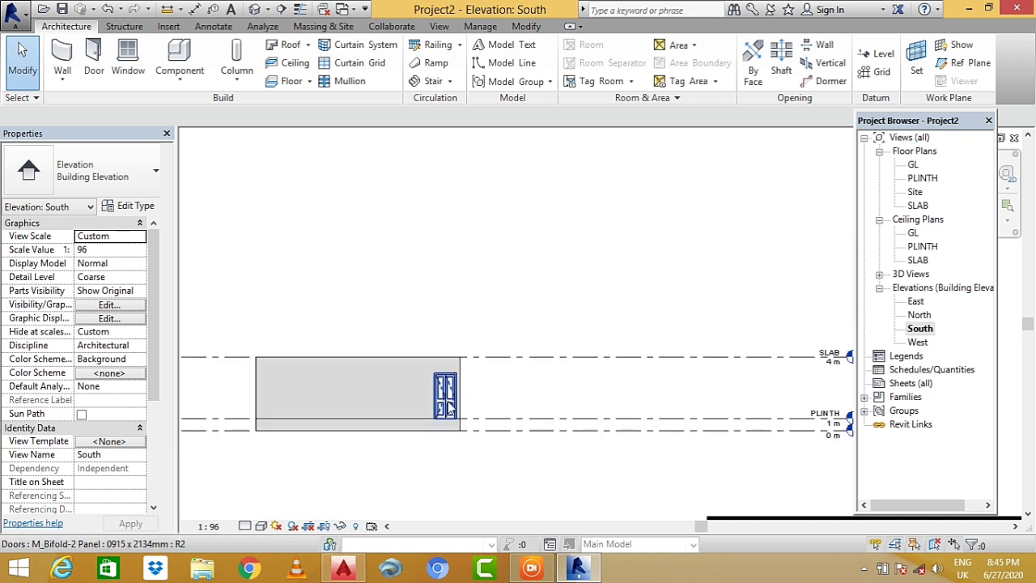
scroll(449, 404, up, 1)
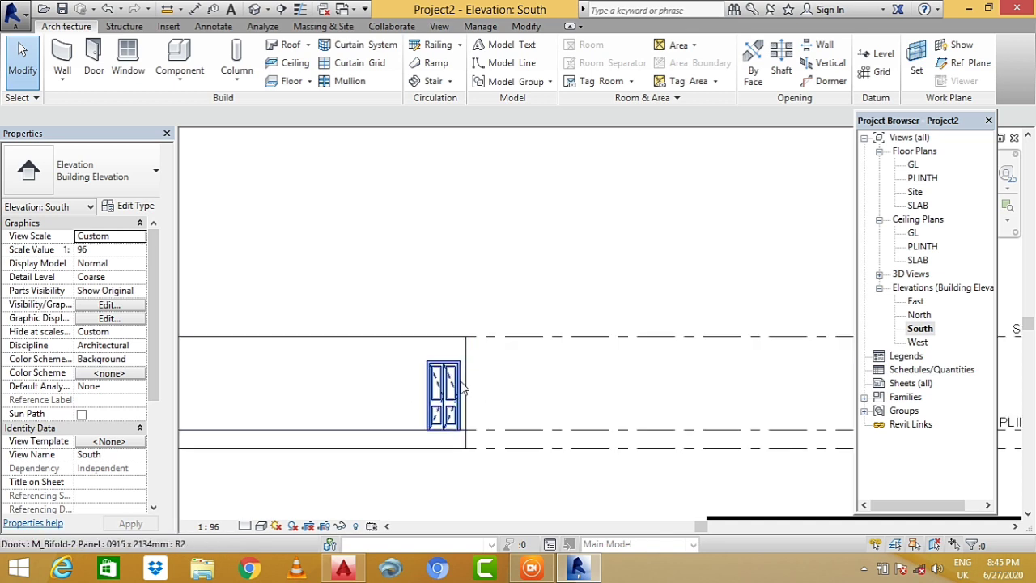
scroll(441, 389, down, 2)
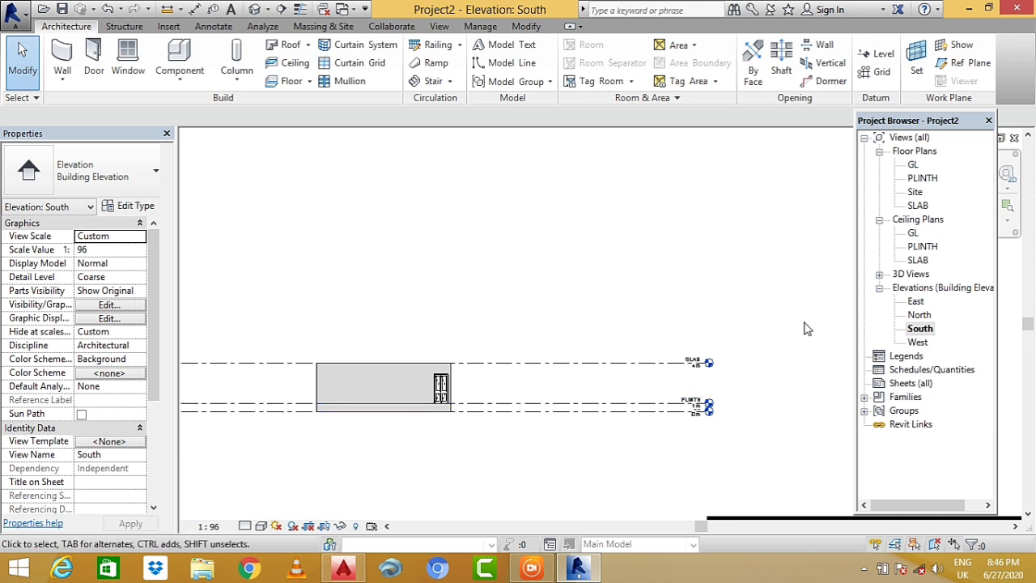
scroll(696, 368, up, 2)
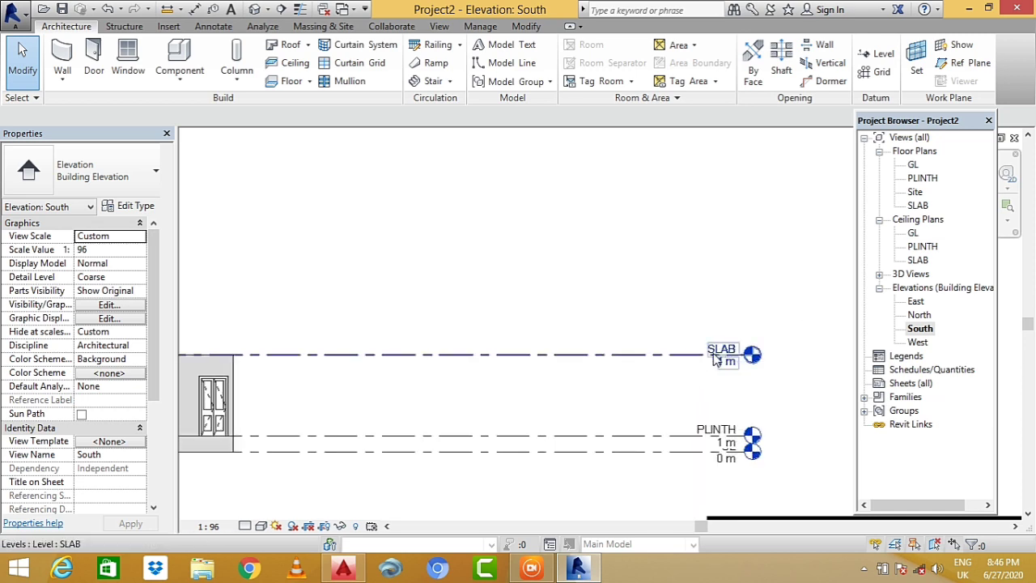
click(827, 275)
- Open the SLAB floor plan and zoom to show the building's outer wall outline
double_click(917, 206)
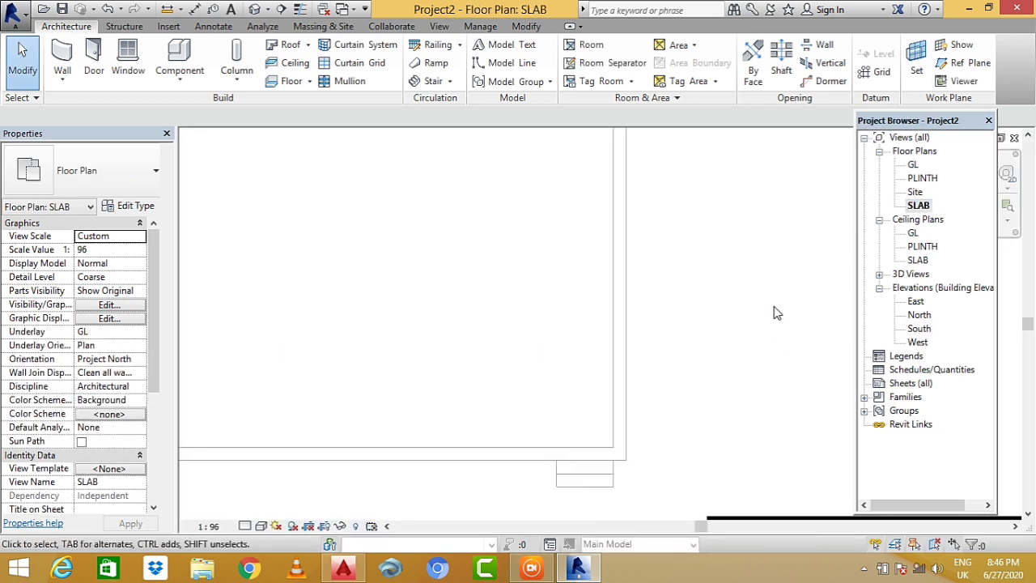
scroll(780, 320, down, 3)
scroll(652, 432, down, 1)
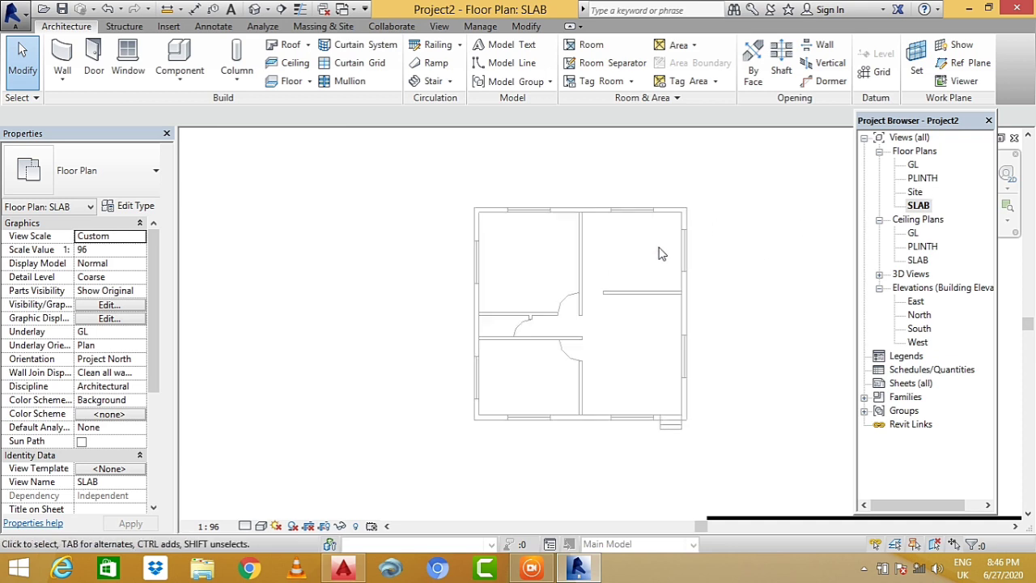
scroll(657, 254, up, 1)
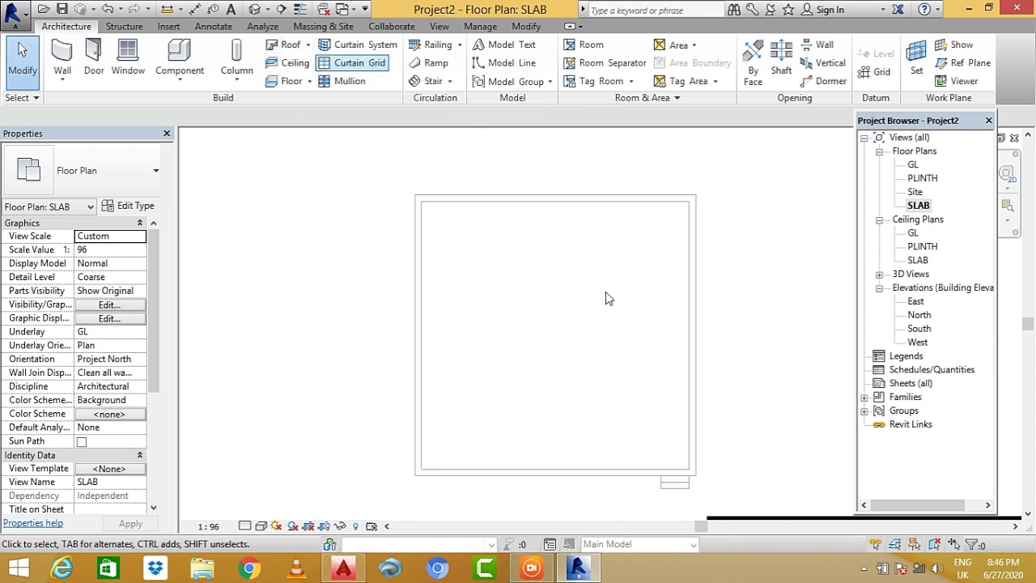
double_click(915, 206)
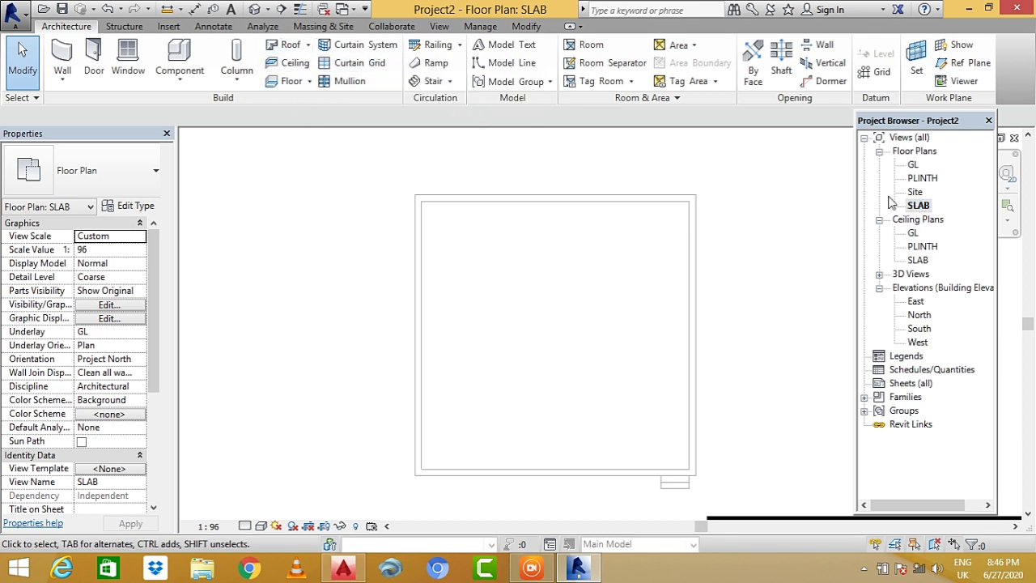
- Sketch a rectangular architectural floor over the SLAB outline, finish it, and attach the walls below
click(309, 81)
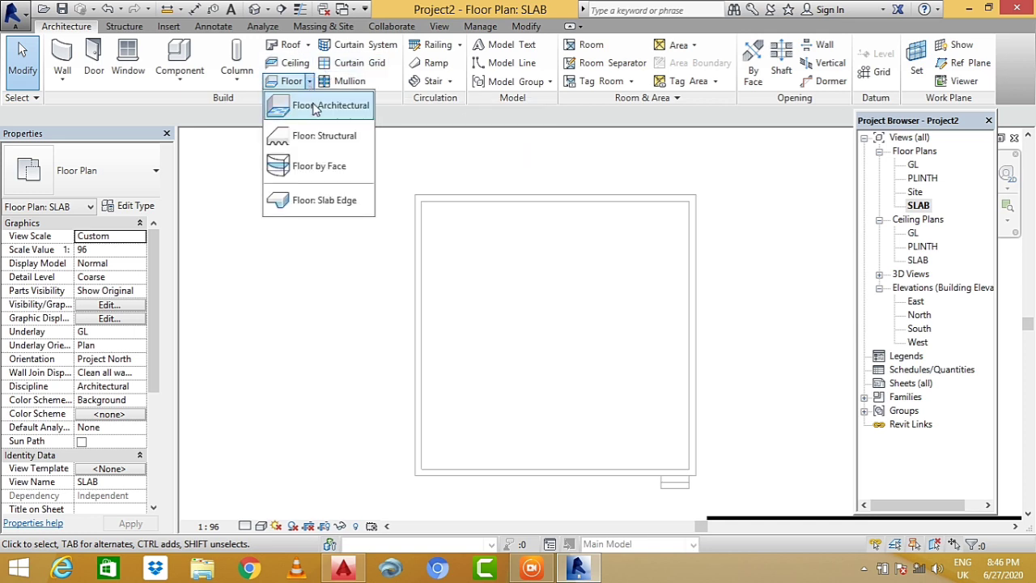
click(316, 107)
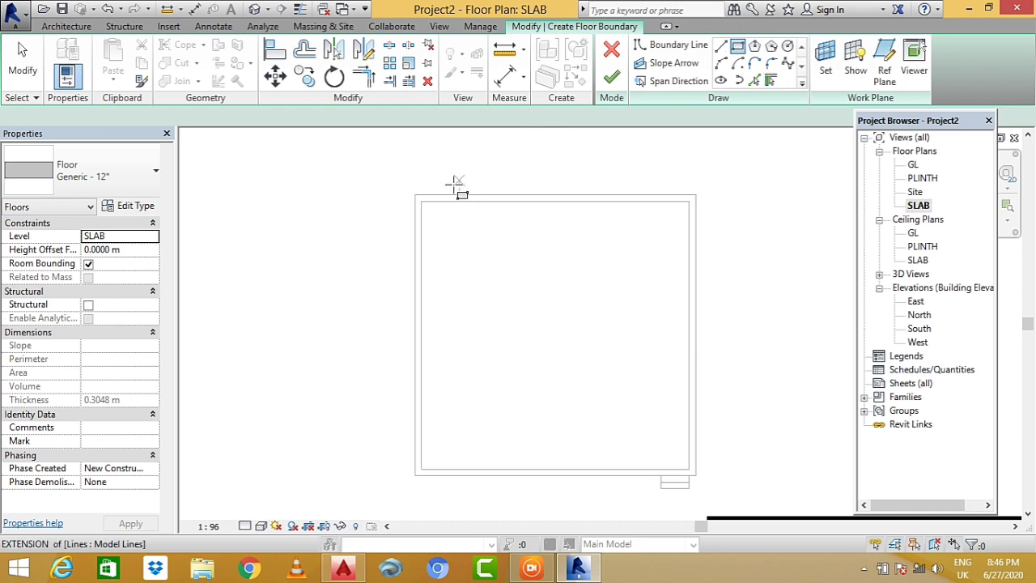
click(415, 194)
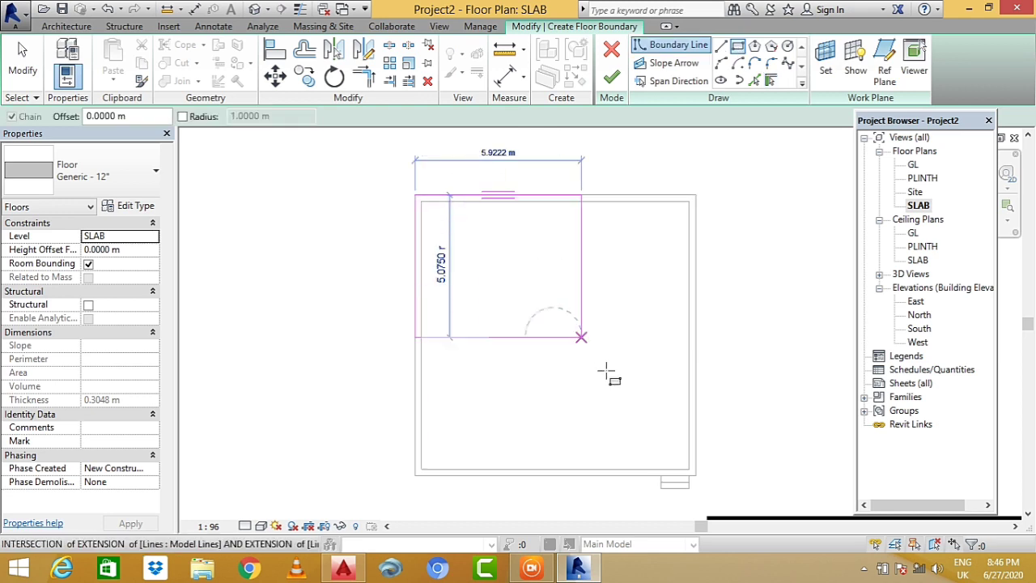
click(696, 470)
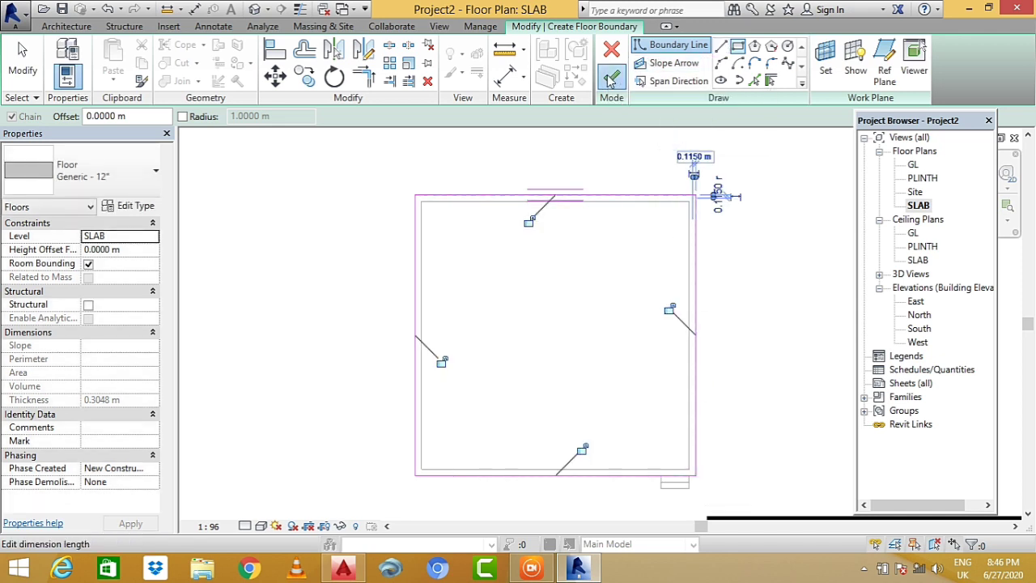
click(611, 77)
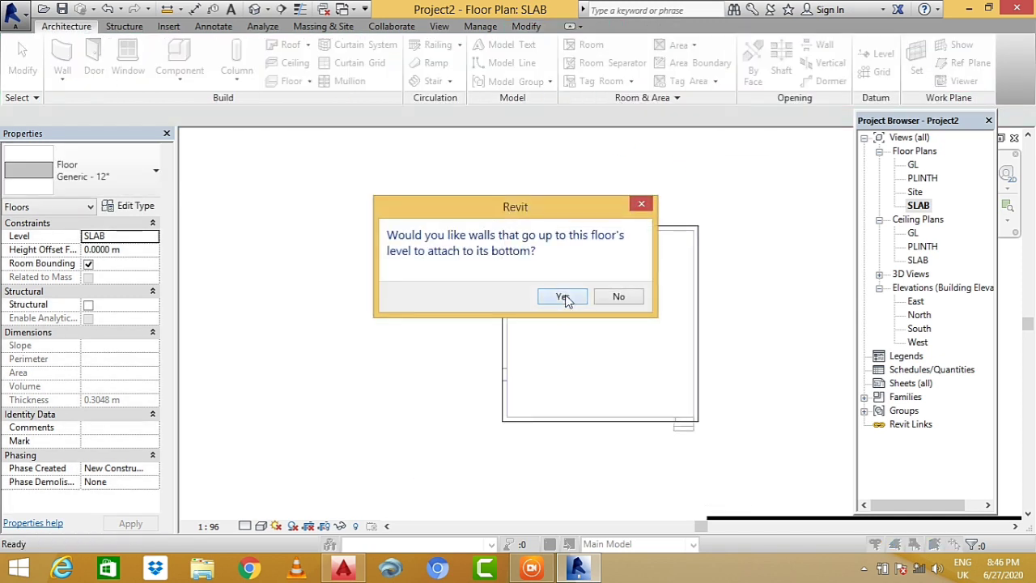
click(566, 297)
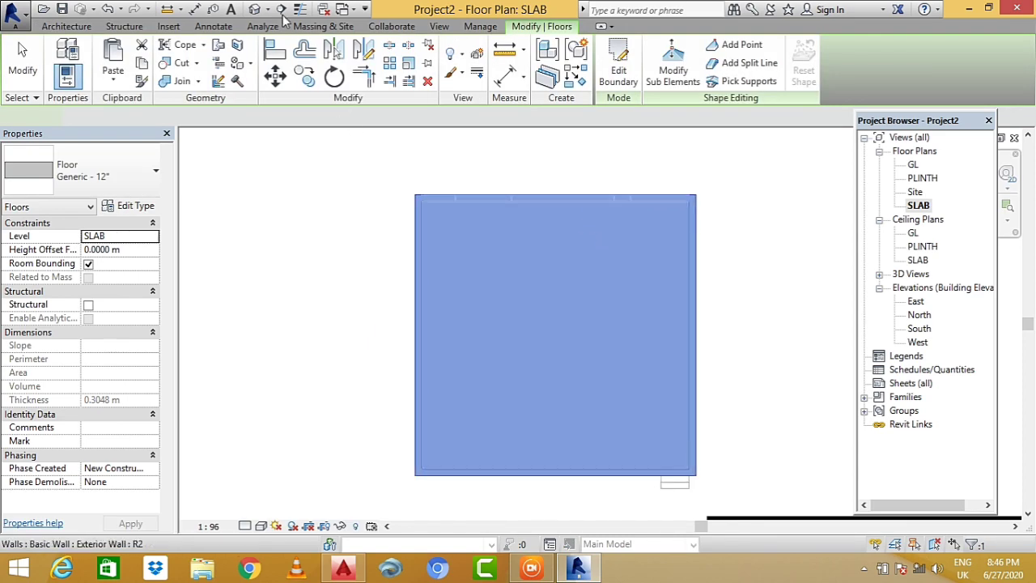
- Review the new slab in the 3D view, then open the South elevation
click(254, 9)
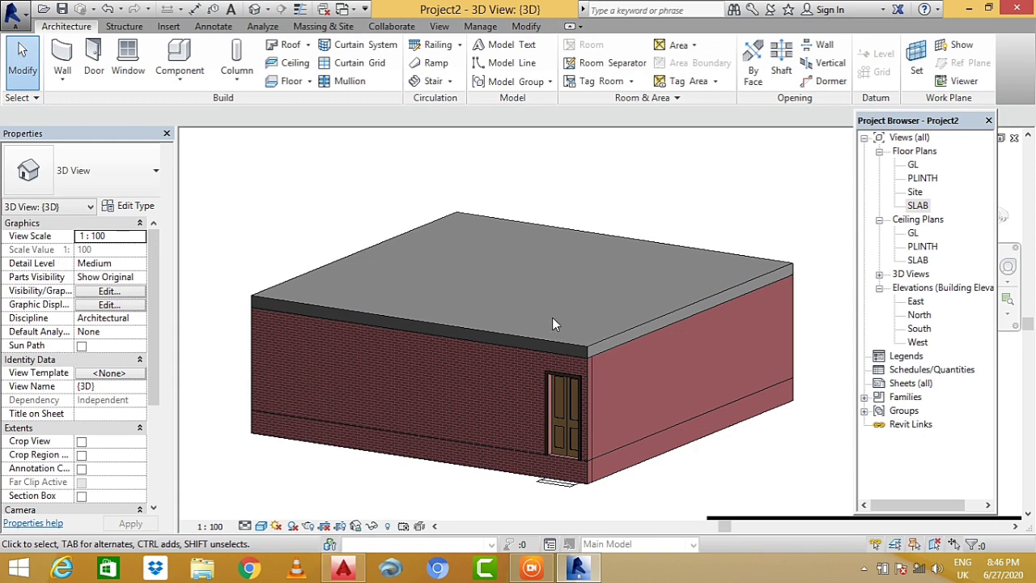
scroll(552, 317, up, 2)
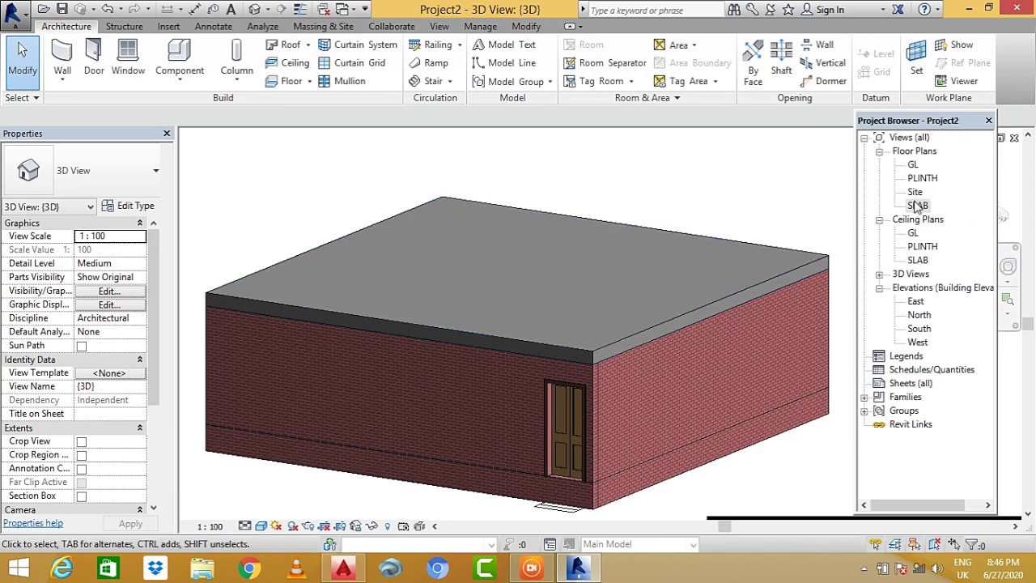
double_click(917, 329)
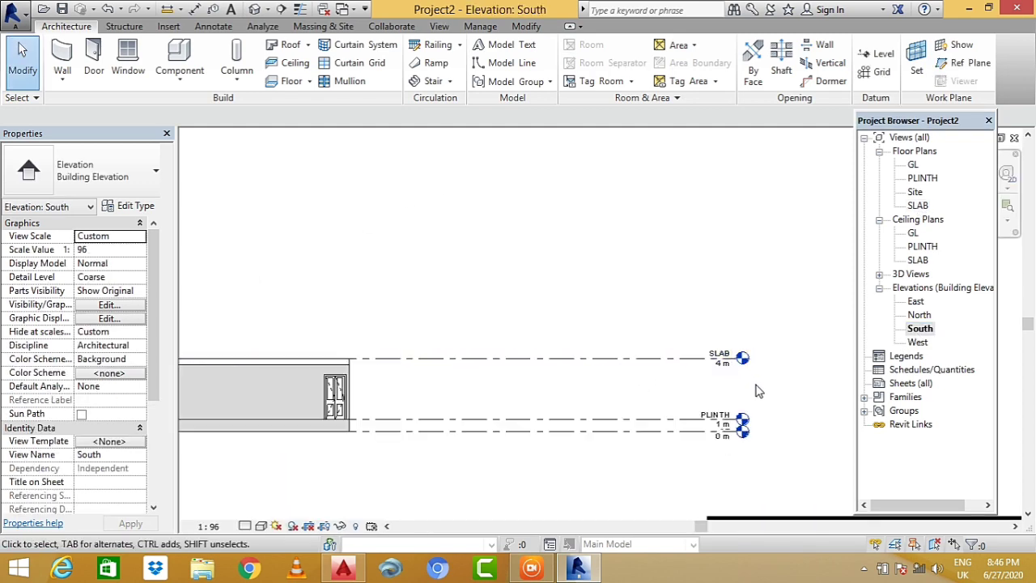
- Add a new level by picking the SLAB line with a 0.15 m offset
click(876, 53)
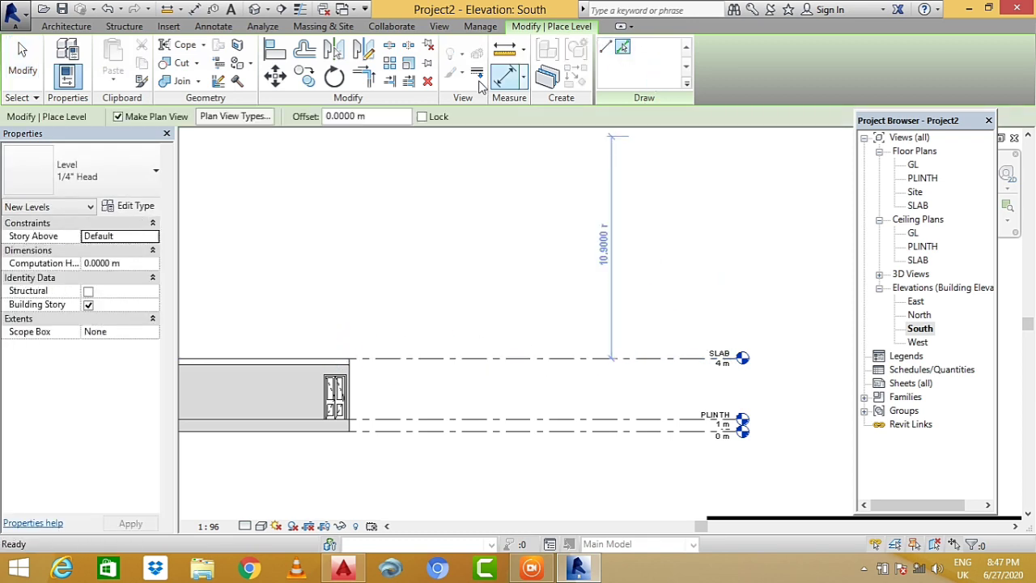
click(375, 115)
double_click(359, 115)
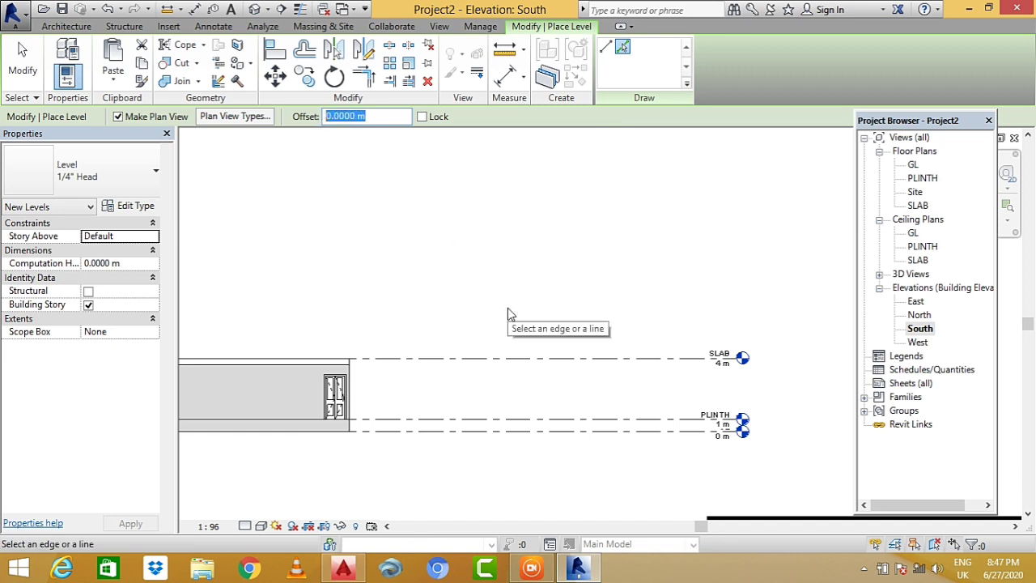
text(0.15)
key(Return)
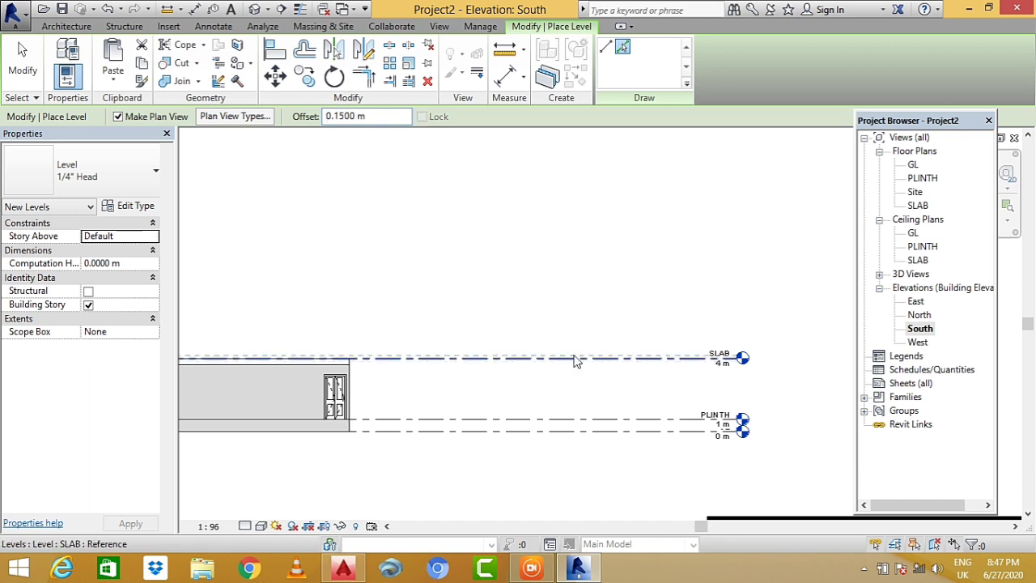
click(572, 360)
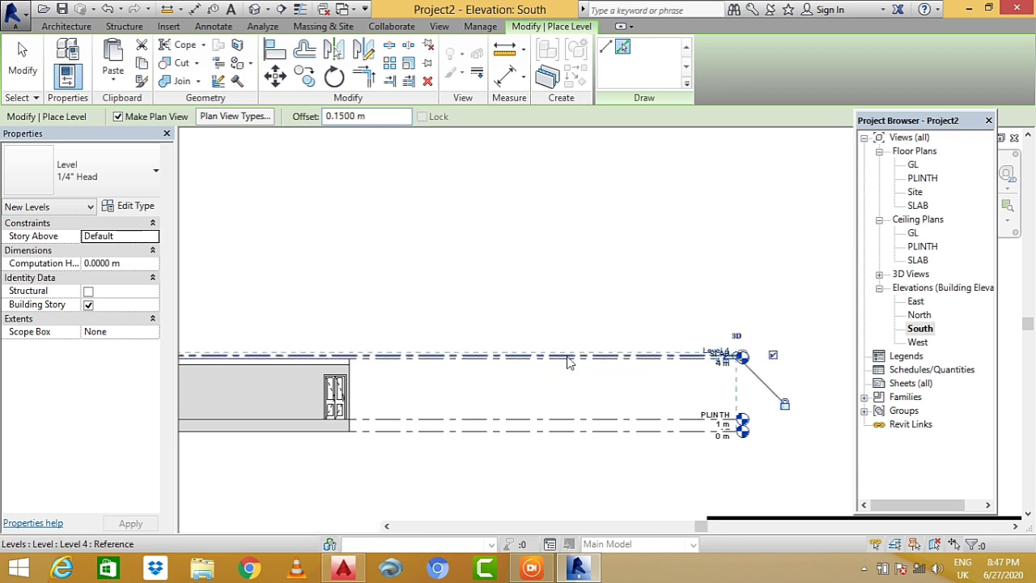
scroll(615, 364, up, 2)
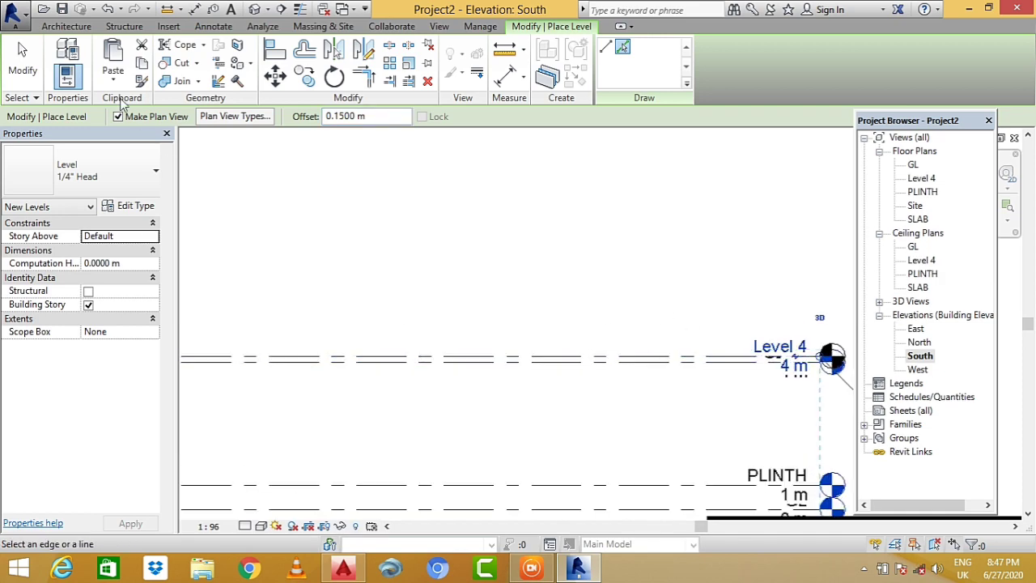
click(22, 61)
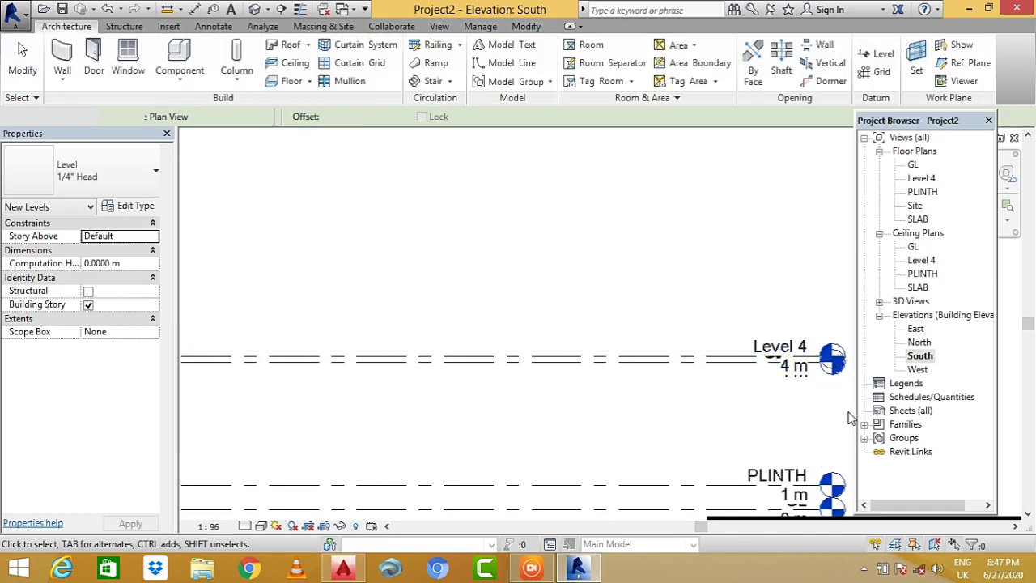
- Rename the new level to ROOF and rename its matching views too
double_click(758, 348)
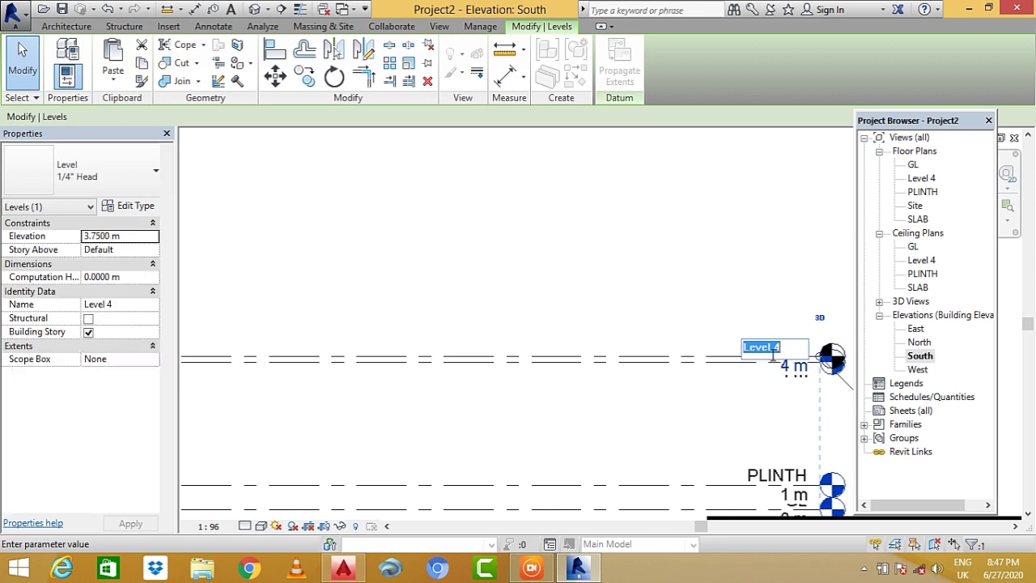
text(ROOF)
key(Return)
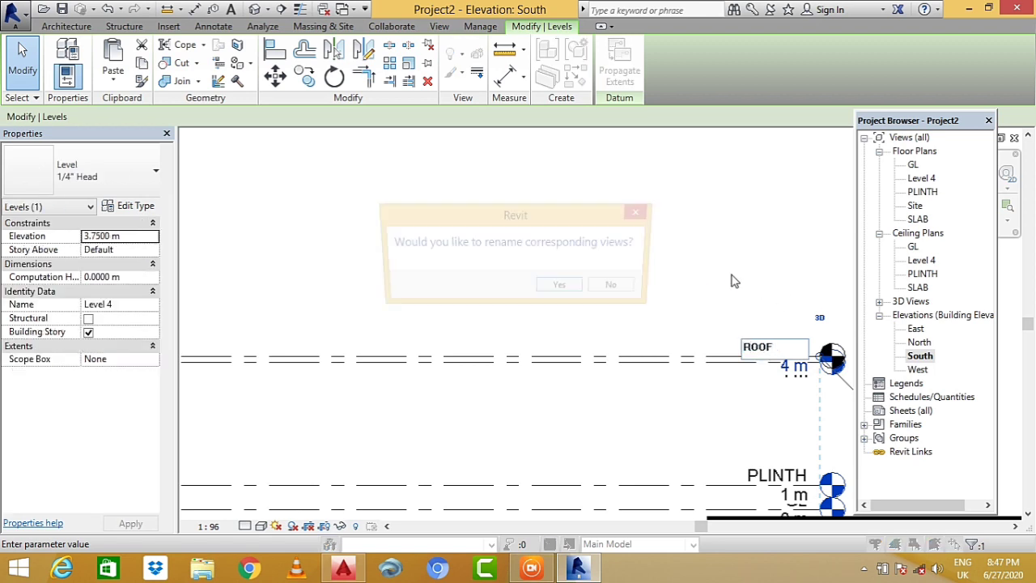
click(563, 288)
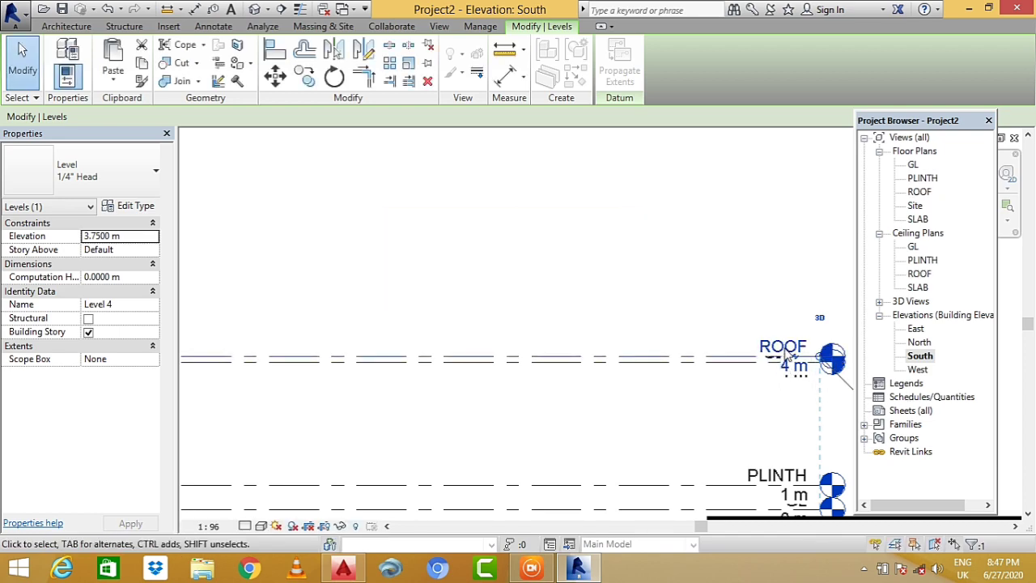
click(738, 394)
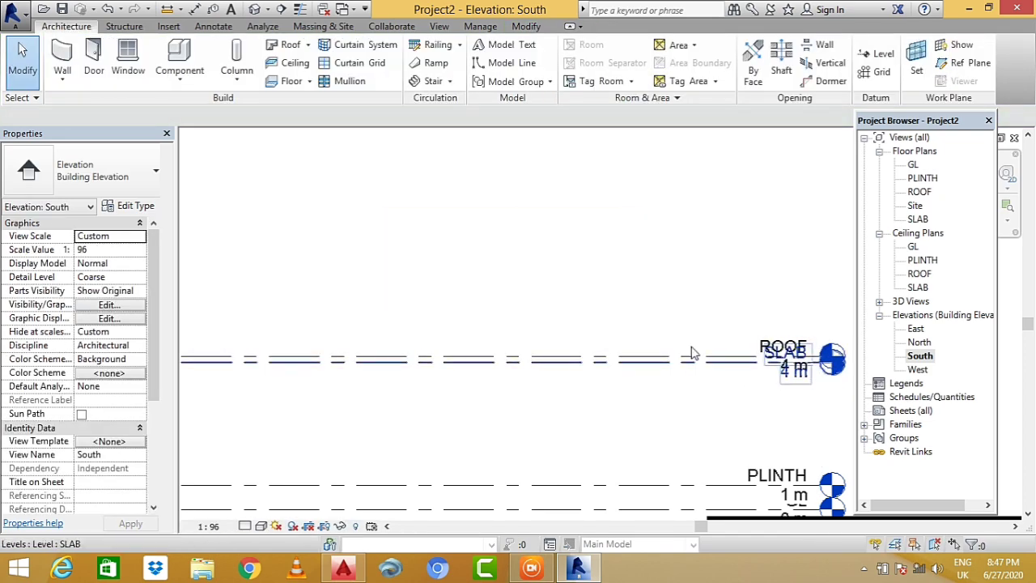
scroll(724, 364, down, 3)
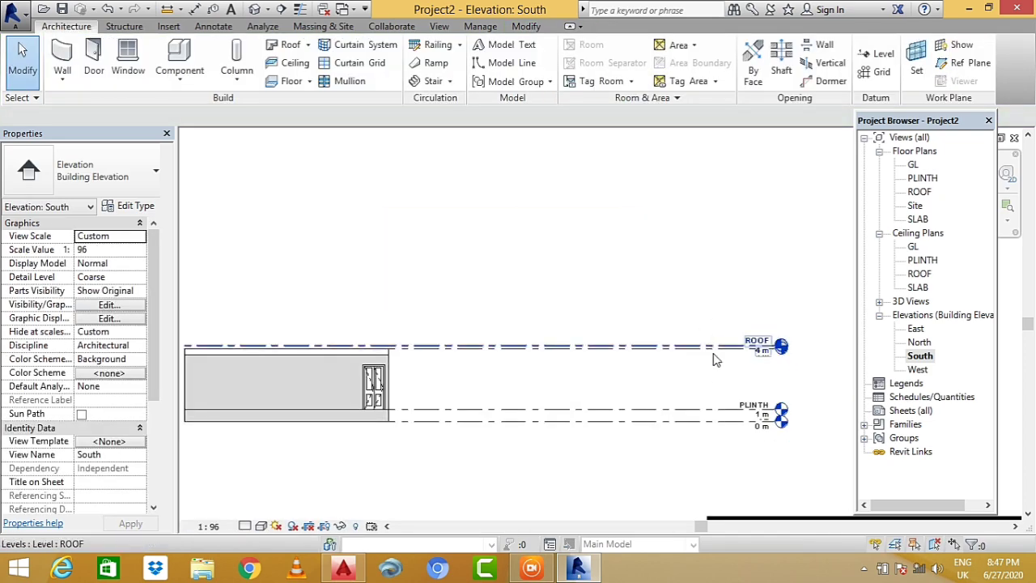
- On the ROOF plan, sketch a 10 m square Roof by Footprint rectangle and finish the 9"/12" hip roof
double_click(919, 191)
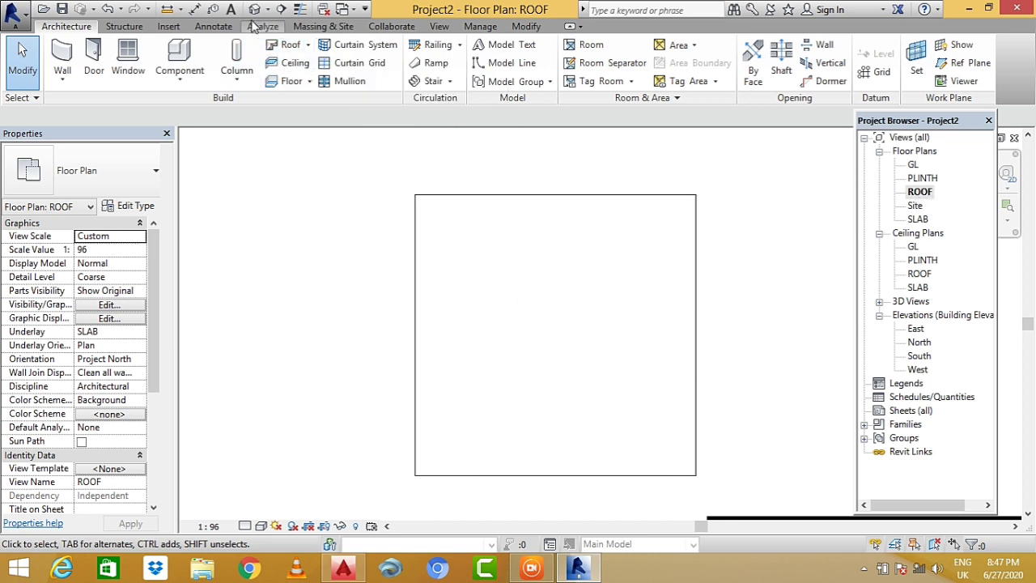
click(308, 47)
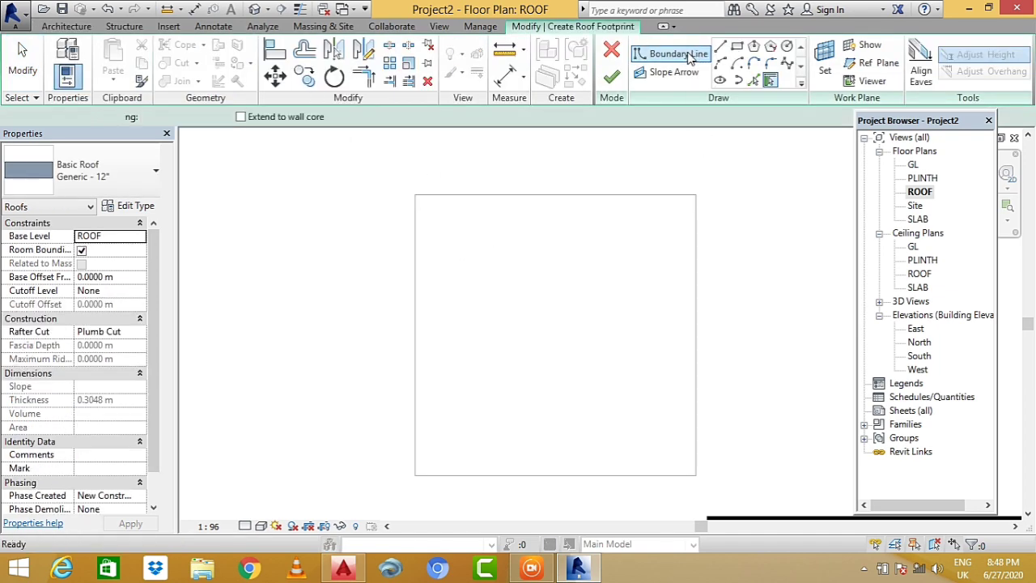
click(721, 46)
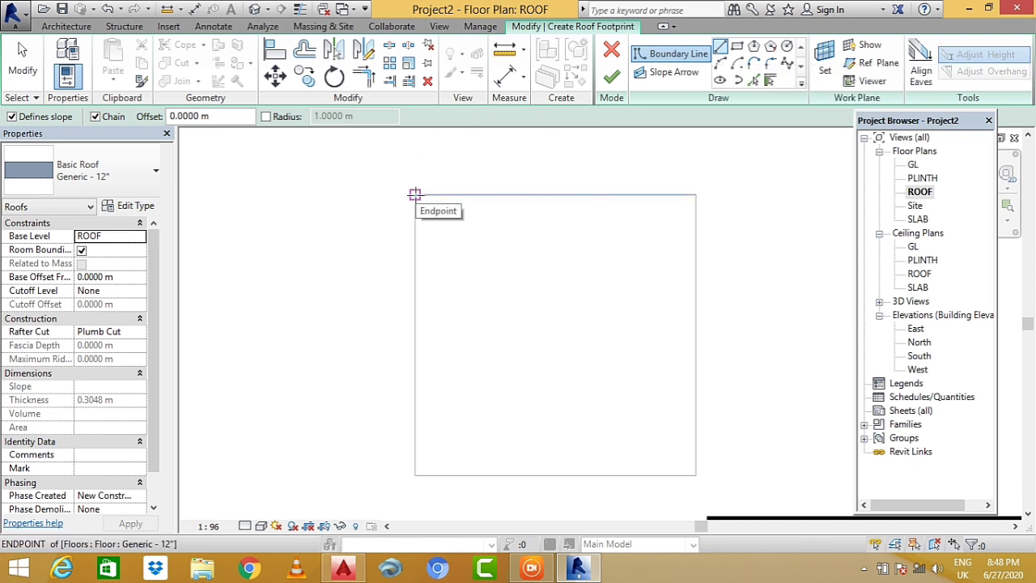
click(415, 194)
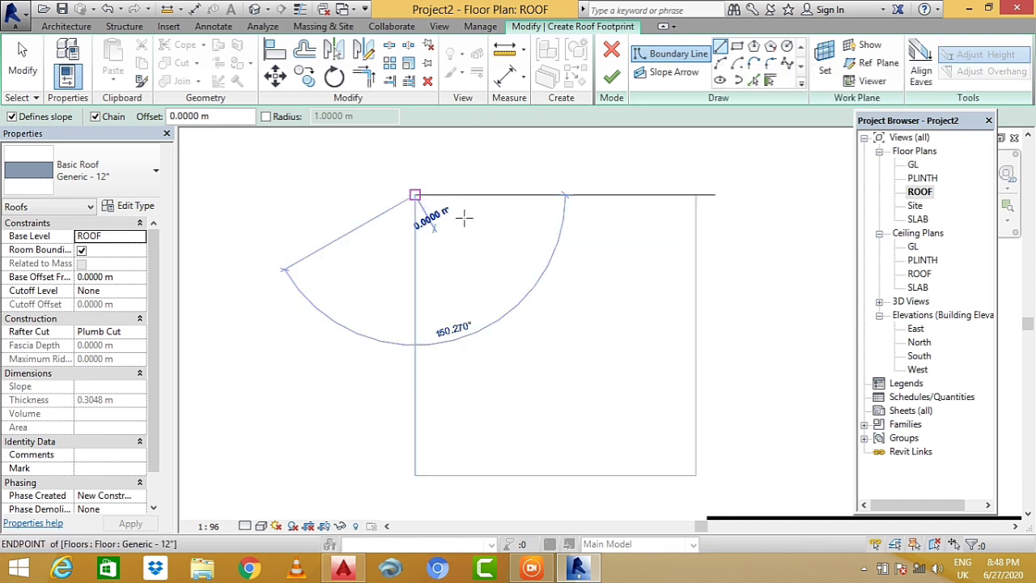
click(693, 194)
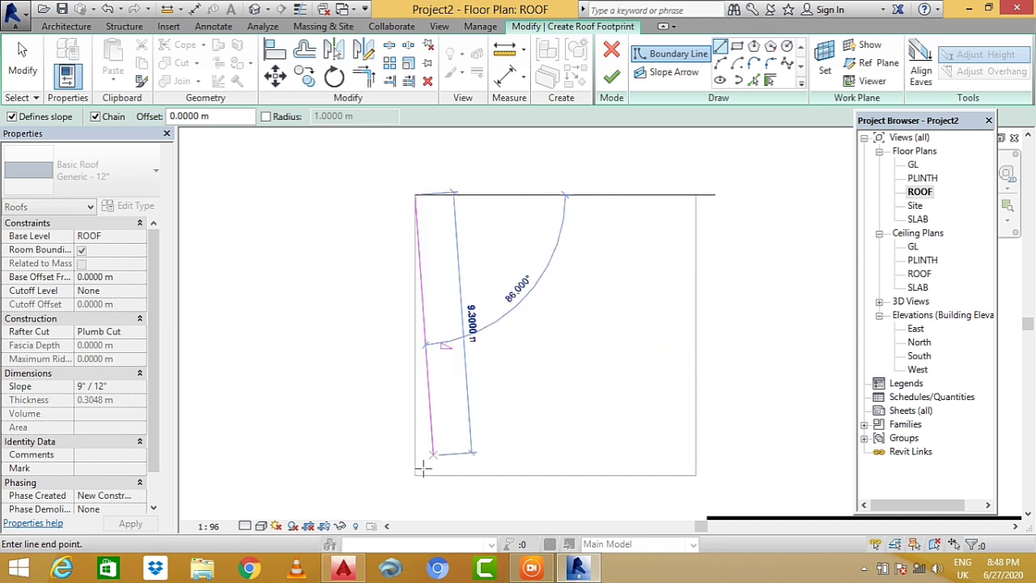
key(Escape)
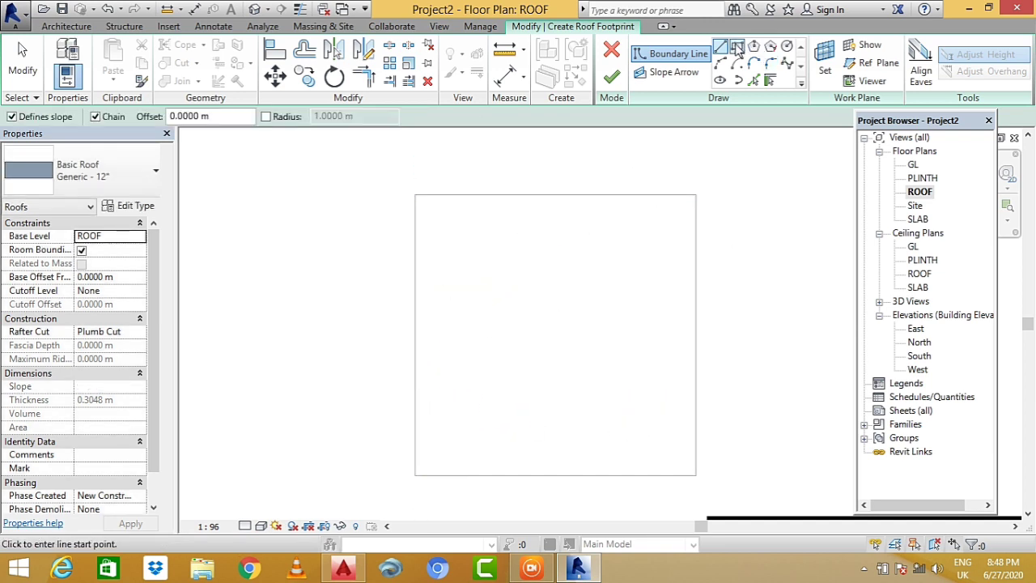
key(Escape)
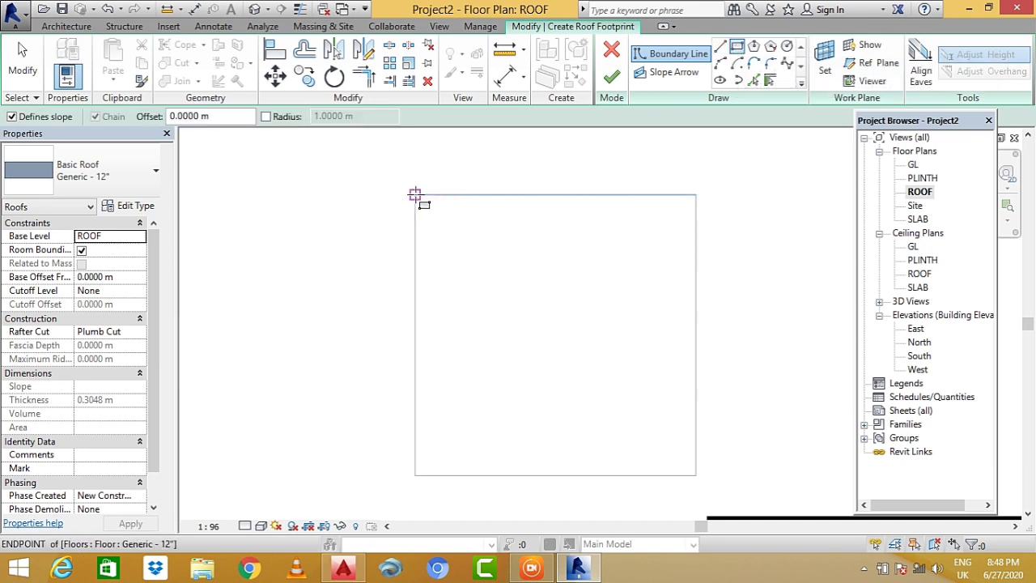
click(414, 195)
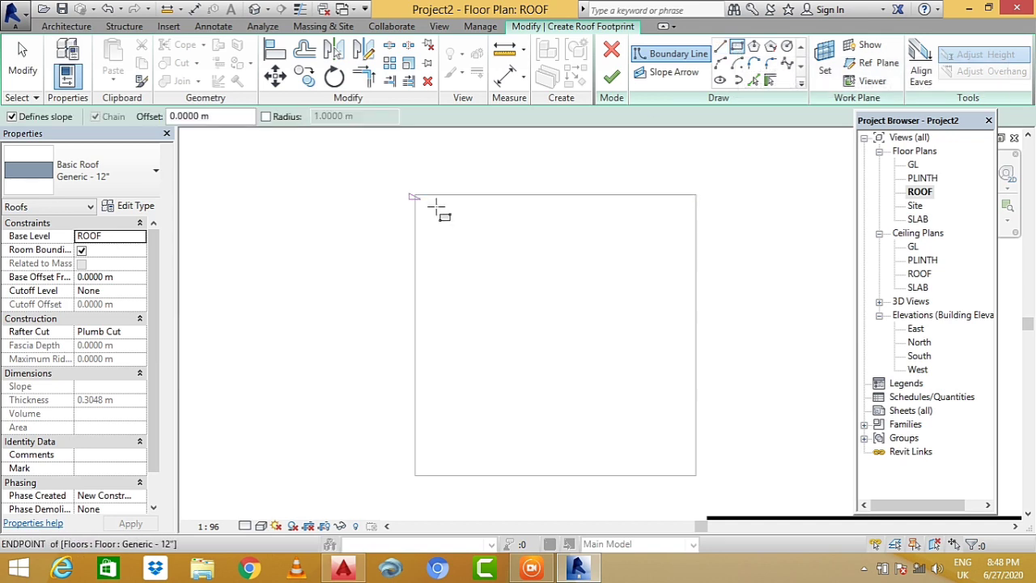
click(696, 475)
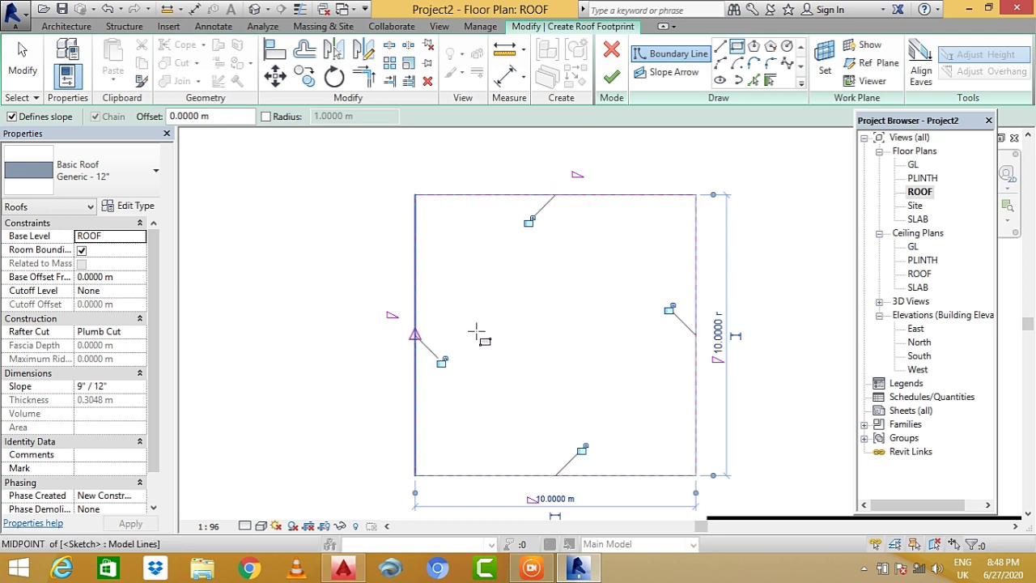
scroll(495, 319, down, 2)
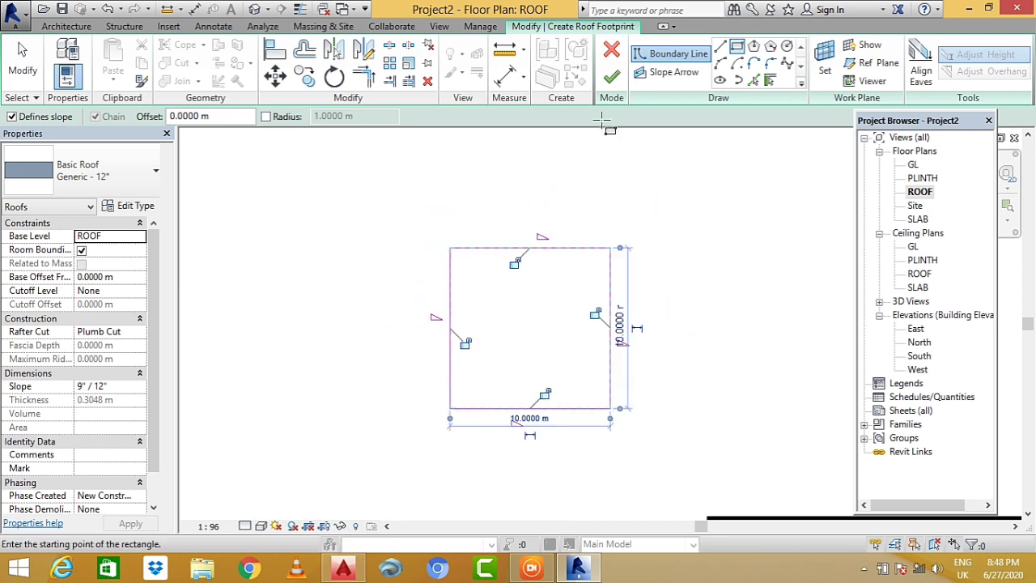
click(617, 81)
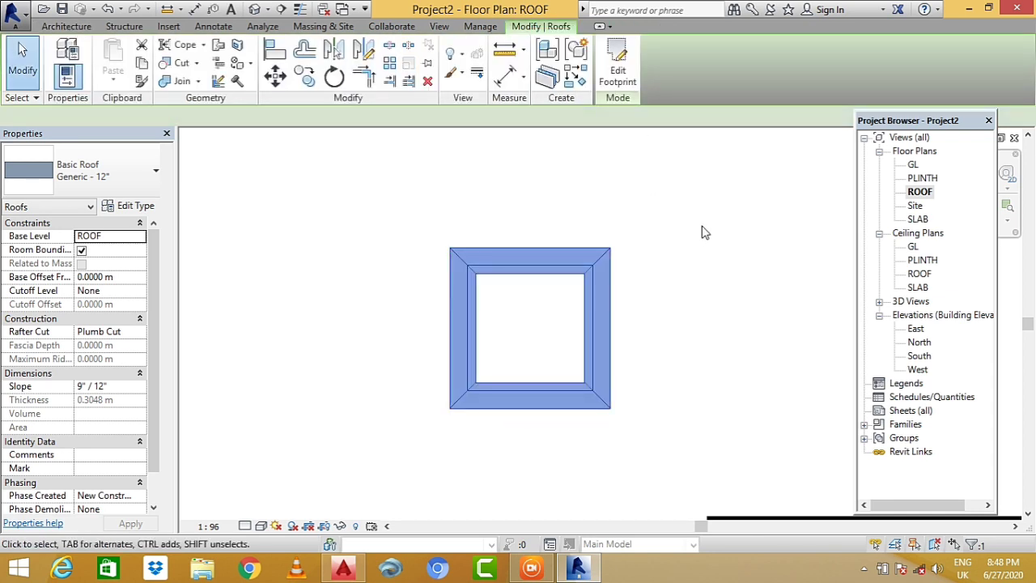
scroll(509, 308, up, 2)
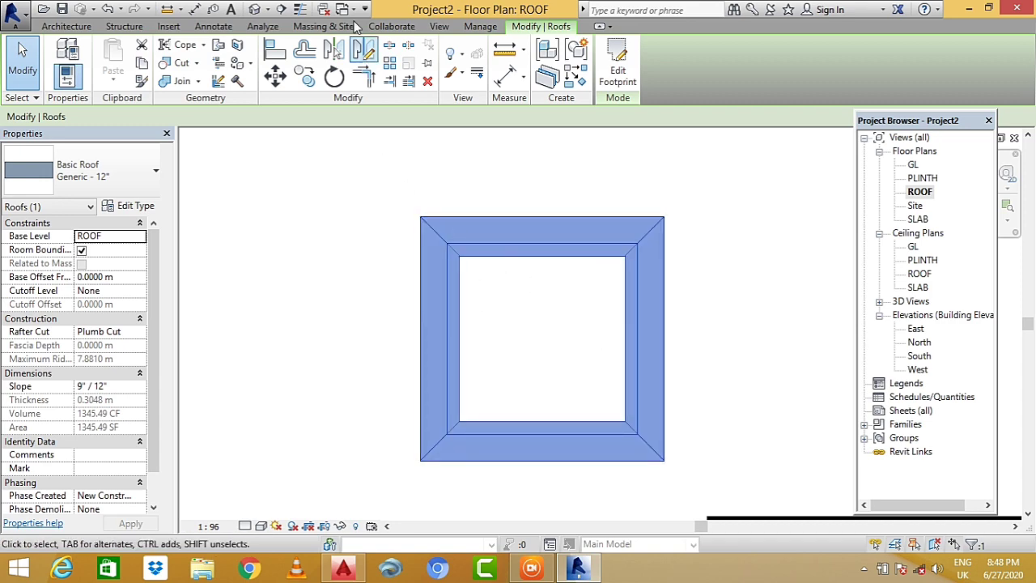
click(254, 9)
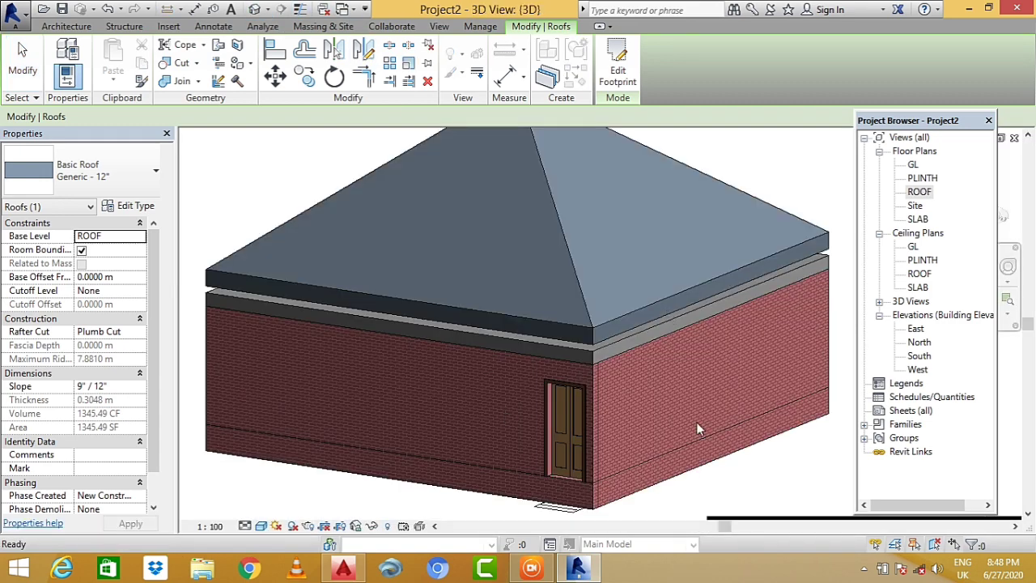
scroll(697, 412, down, 2)
scroll(649, 357, up, 1)
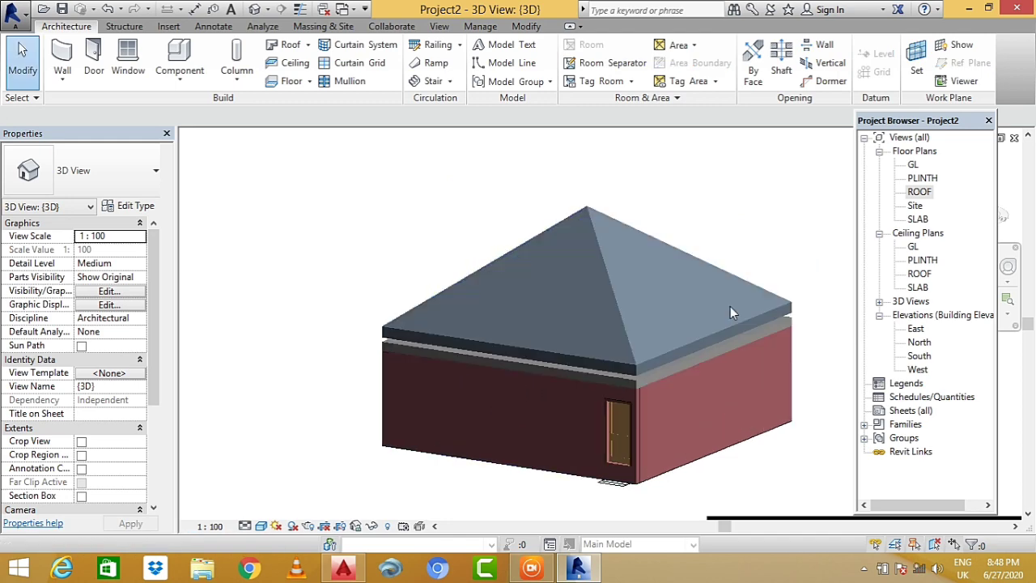
scroll(793, 252, up, 1)
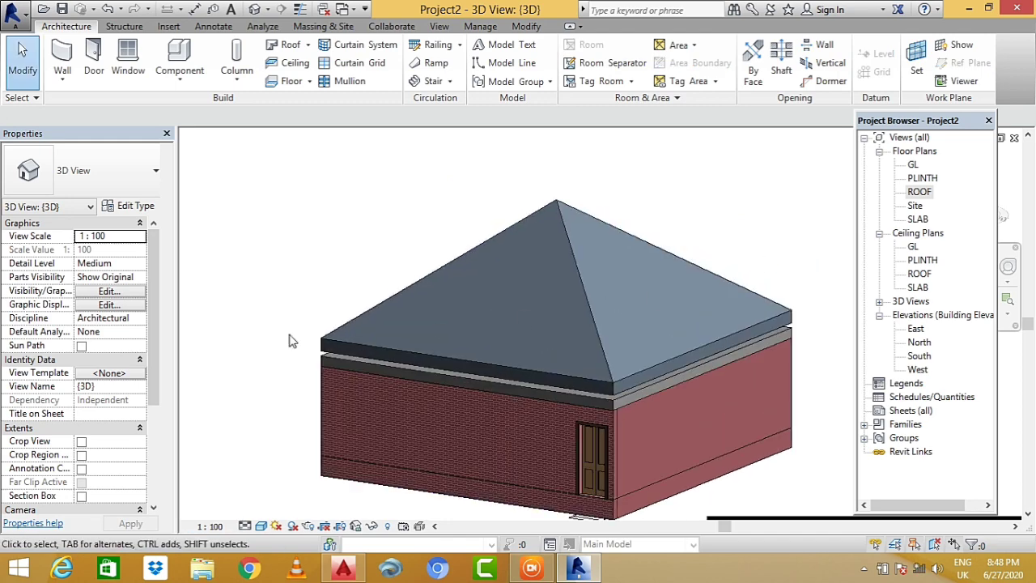
click(440, 270)
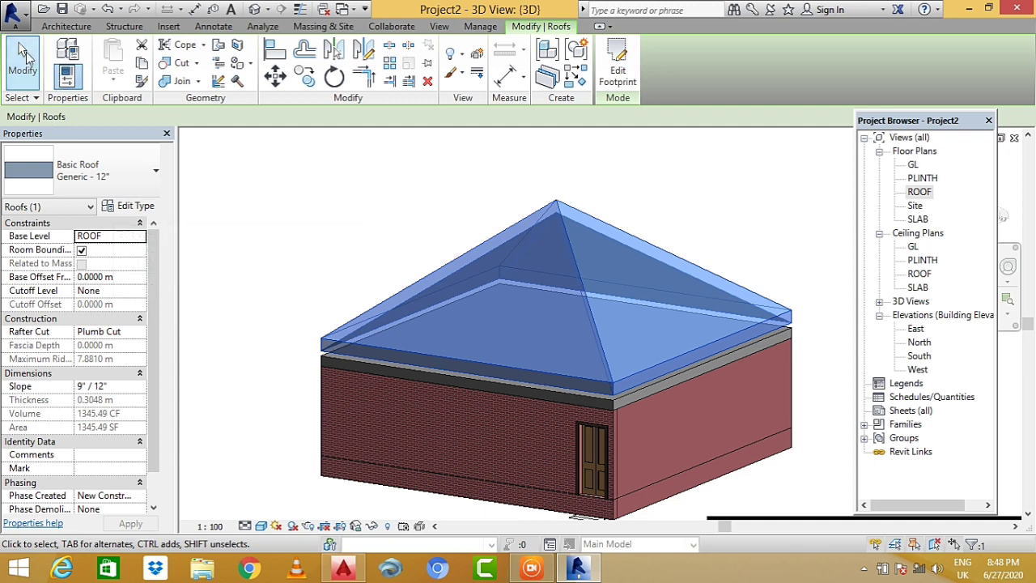
click(23, 65)
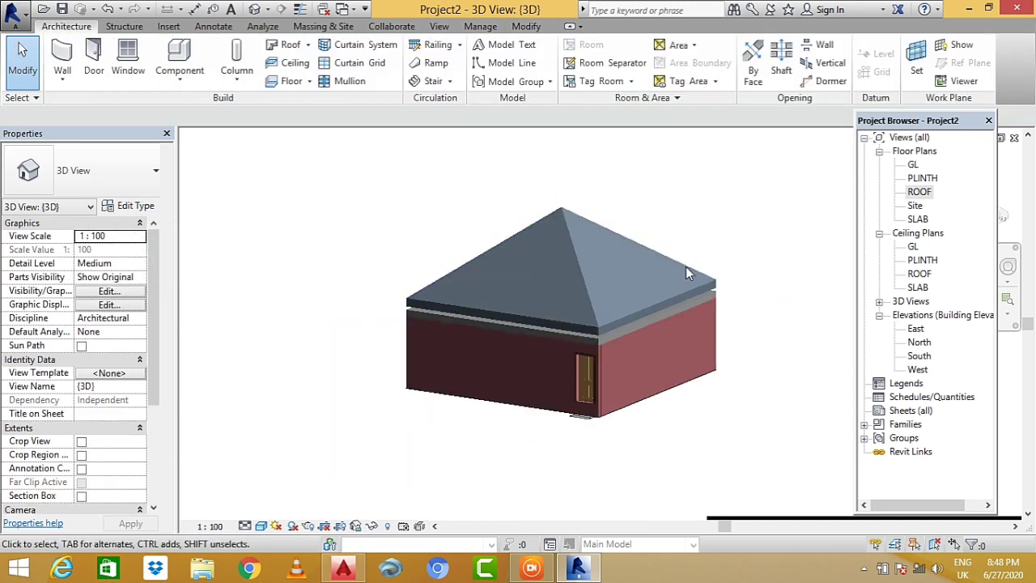
mouse_move(678, 421)
shift+middle_down()
mouse_move(595, 429)
mouse_move(416, 388)
shift+middle_up()
mouse_move(668, 419)
shift+middle_down()
mouse_move(511, 492)
mouse_move(497, 442)
mouse_move(370, 442)
mouse_move(527, 418)
mouse_move(505, 450)
mouse_move(389, 464)
mouse_move(377, 432)
shift+middle_up()
scroll(526, 346, up, 2)
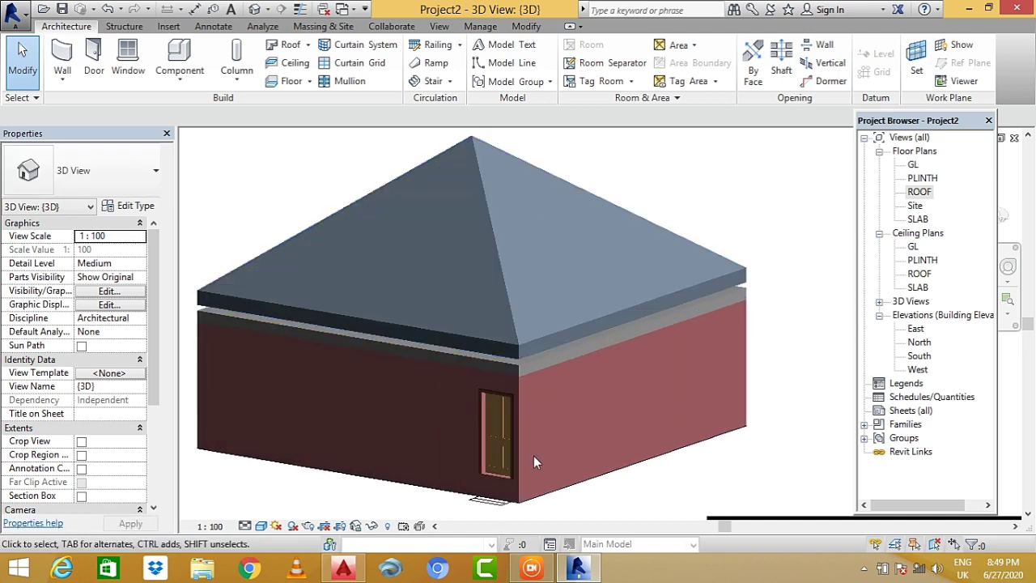
shift+middle_drag(534, 455, 555, 492)
scroll(558, 403, up, 2)
scroll(548, 356, up, 1)
scroll(567, 380, down, 2)
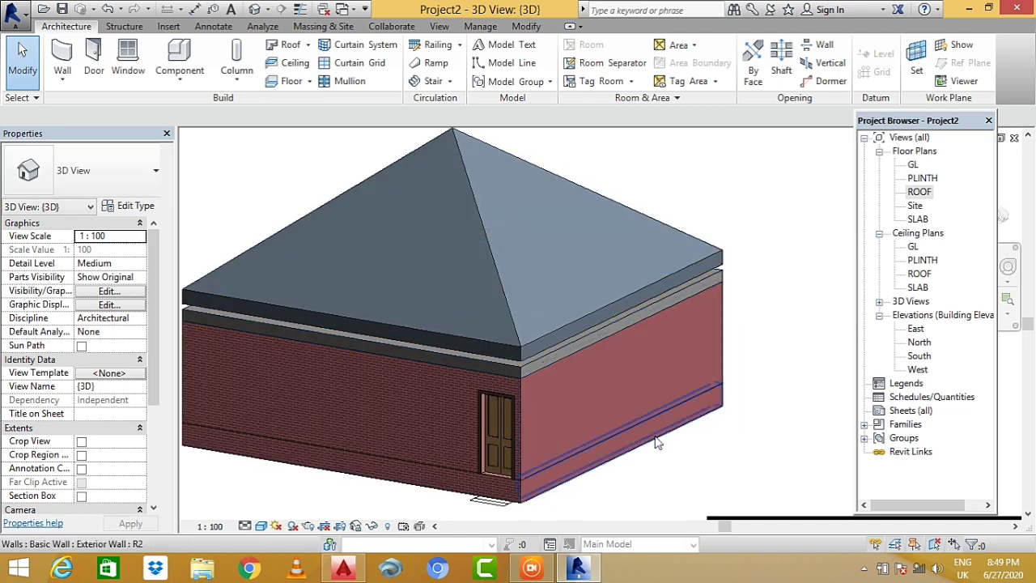
mouse_move(660, 447)
shift+middle_down()
mouse_move(705, 446)
mouse_move(656, 322)
mouse_move(663, 369)
mouse_move(725, 398)
mouse_move(763, 386)
shift+middle_up()
scroll(657, 323, up, 2)
scroll(655, 382, down, 2)
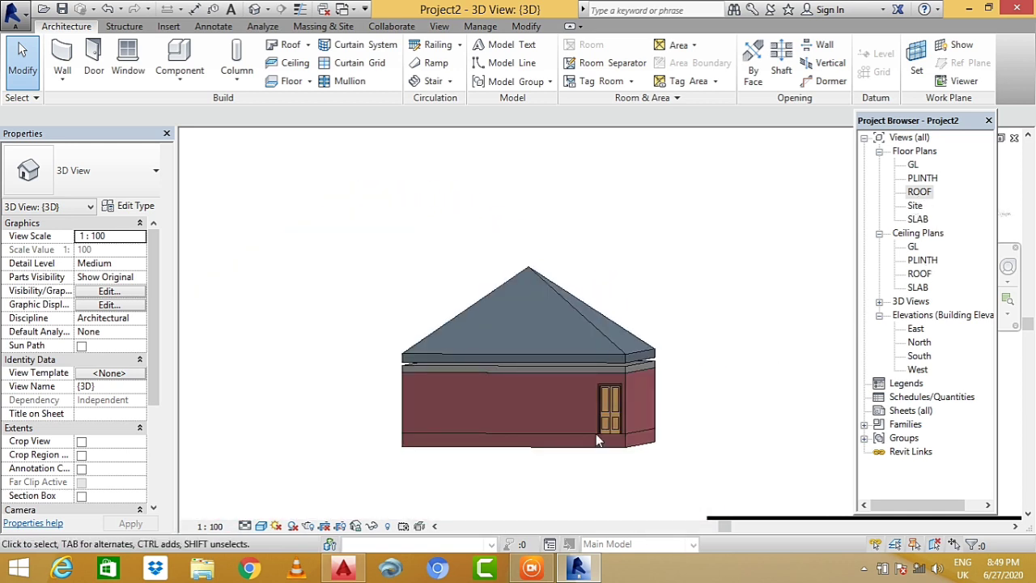
scroll(572, 400, up, 3)
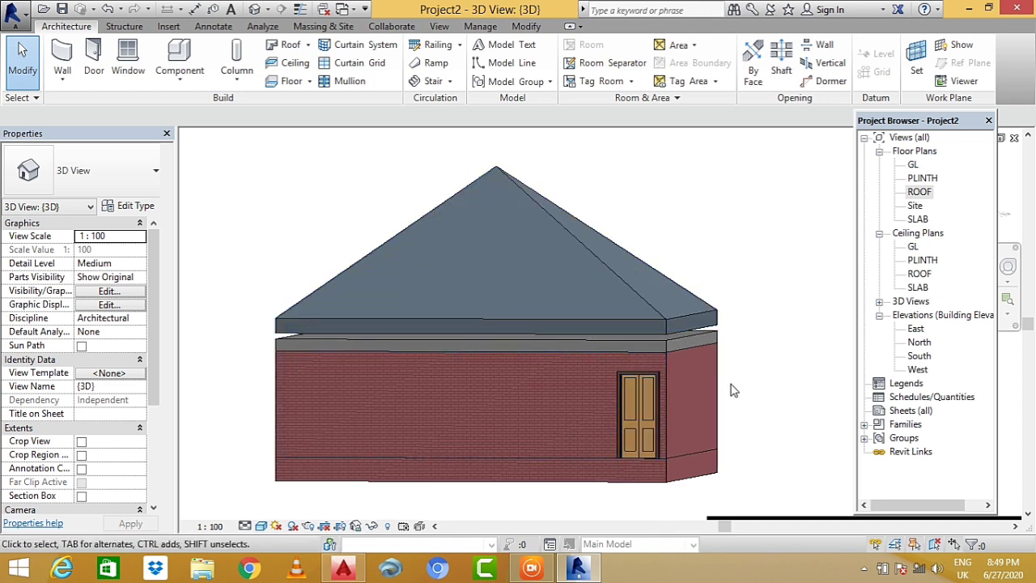
shift+middle_drag(737, 401, 745, 387)
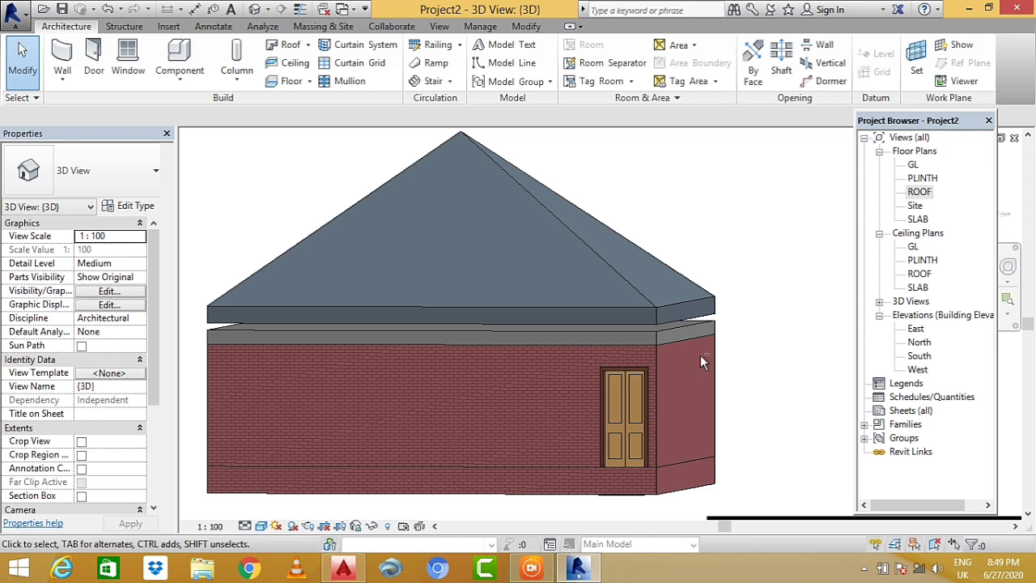
mouse_move(759, 370)
shift+middle_down()
mouse_move(761, 361)
mouse_move(768, 377)
shift+middle_up()
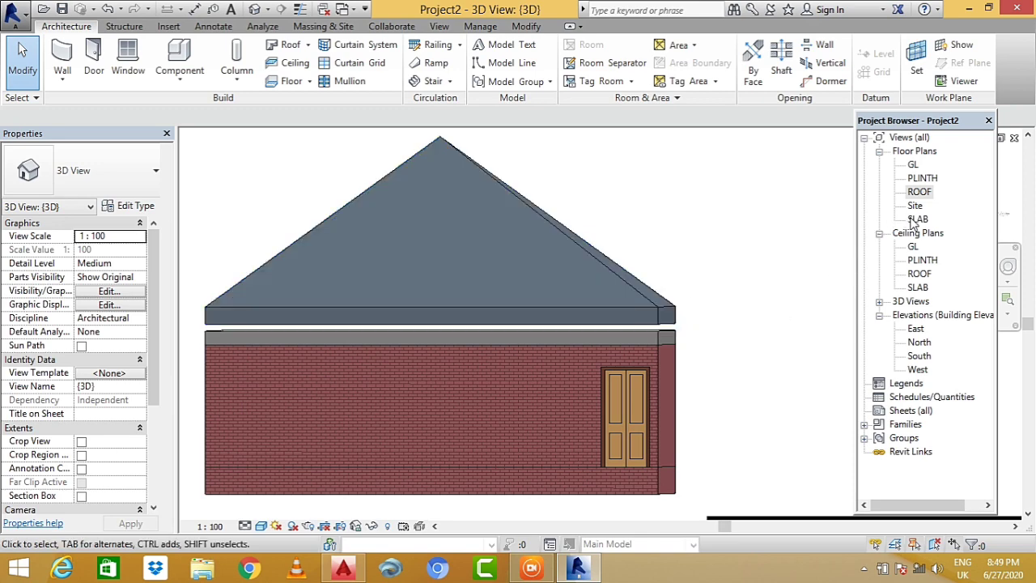
double_click(917, 191)
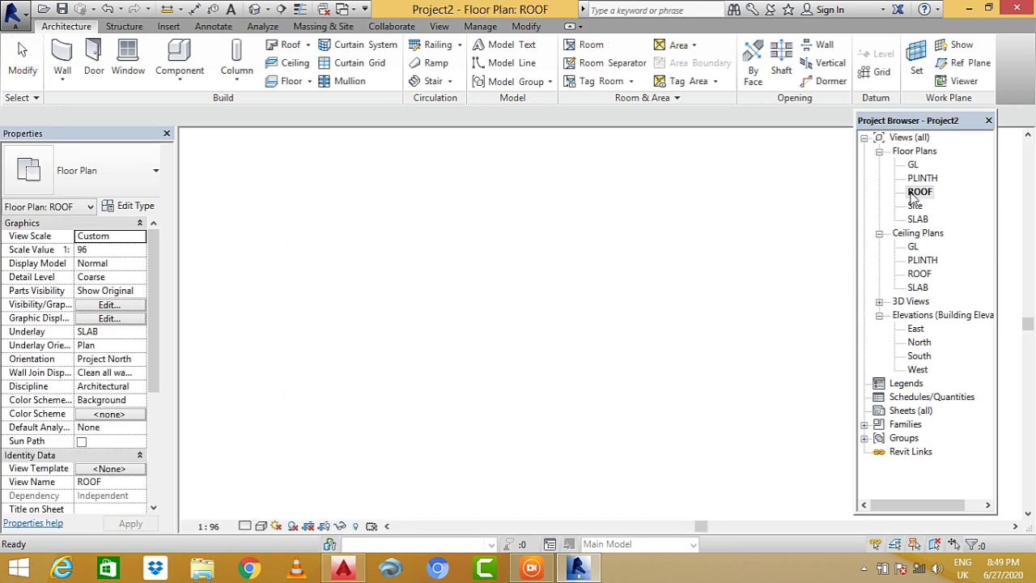
- Change the roof's Base Level from ROOF to SLAB and dismiss the save reminder
click(593, 242)
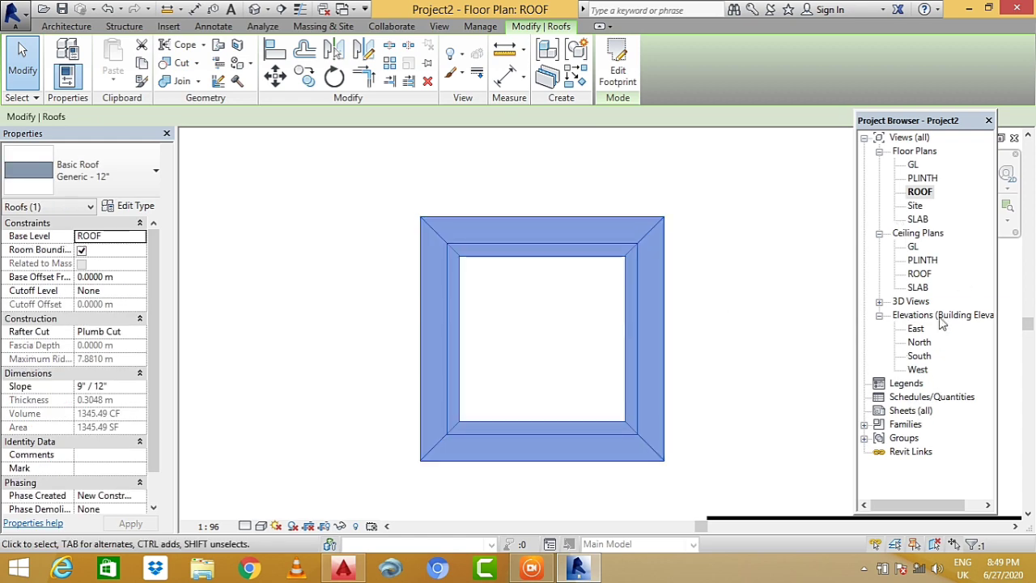
double_click(923, 356)
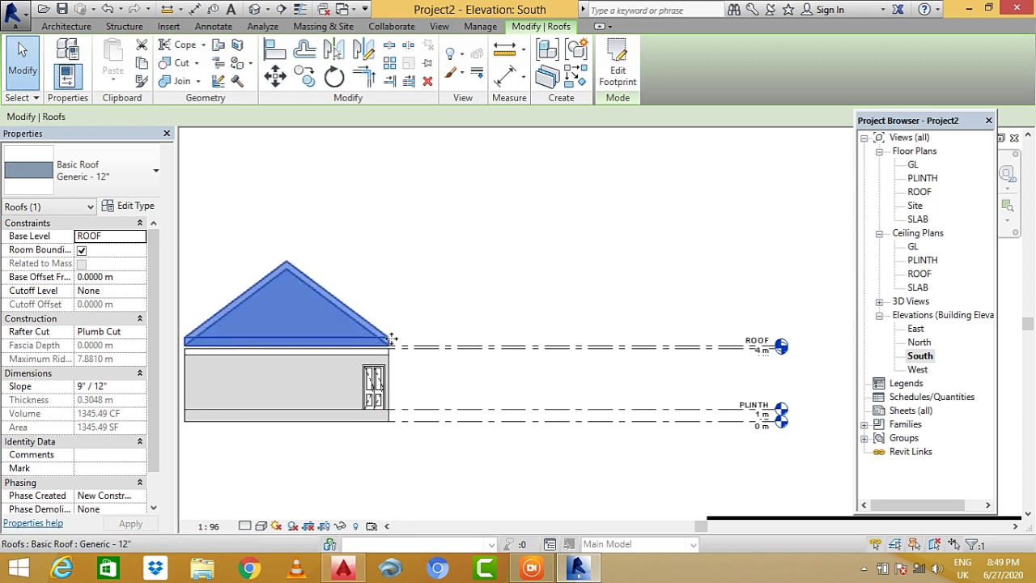
scroll(391, 336, up, 1)
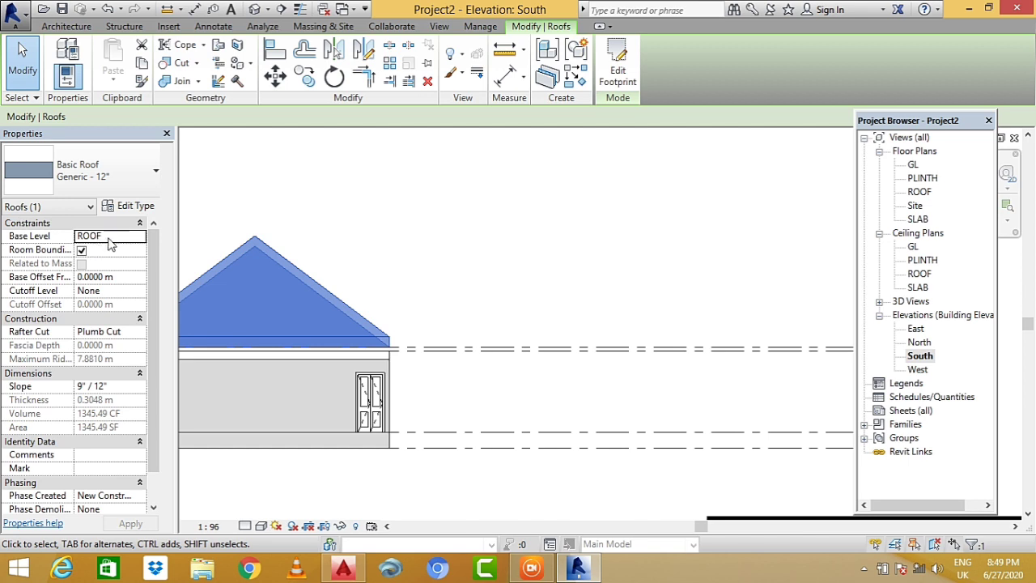
click(111, 236)
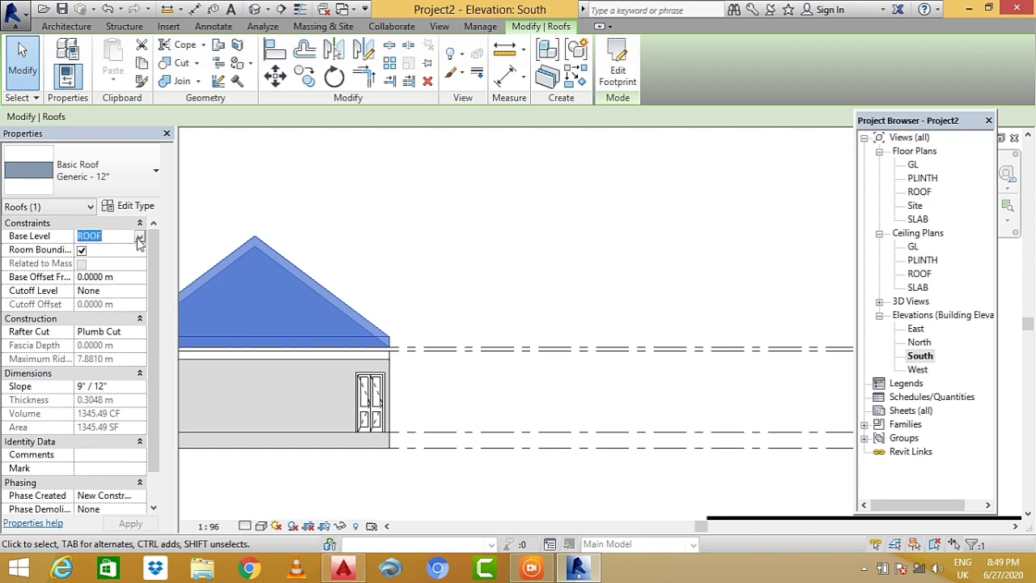
click(139, 238)
click(114, 278)
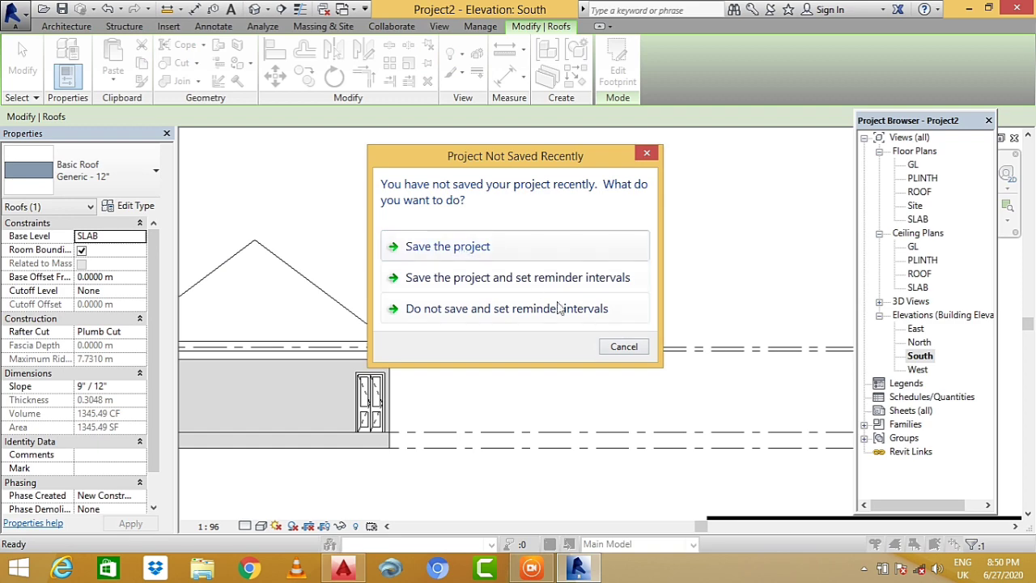
click(623, 347)
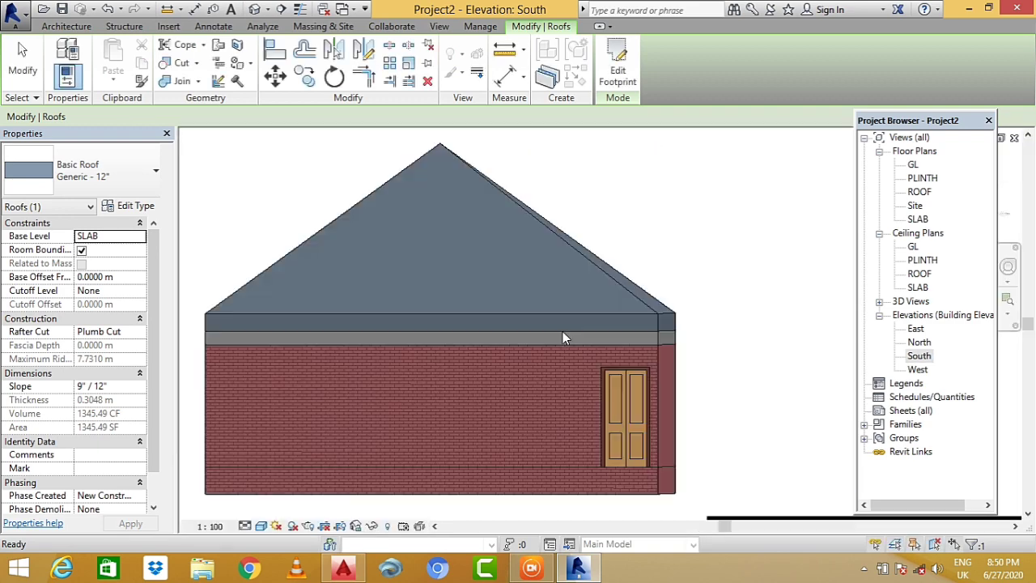
click(736, 363)
scroll(682, 336, up, 2)
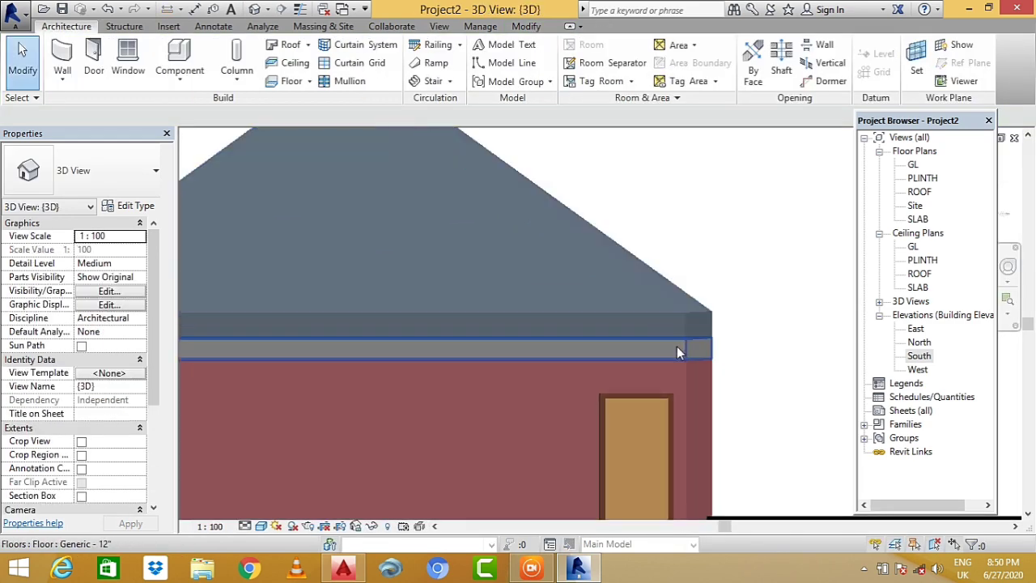
scroll(677, 346, up, 1)
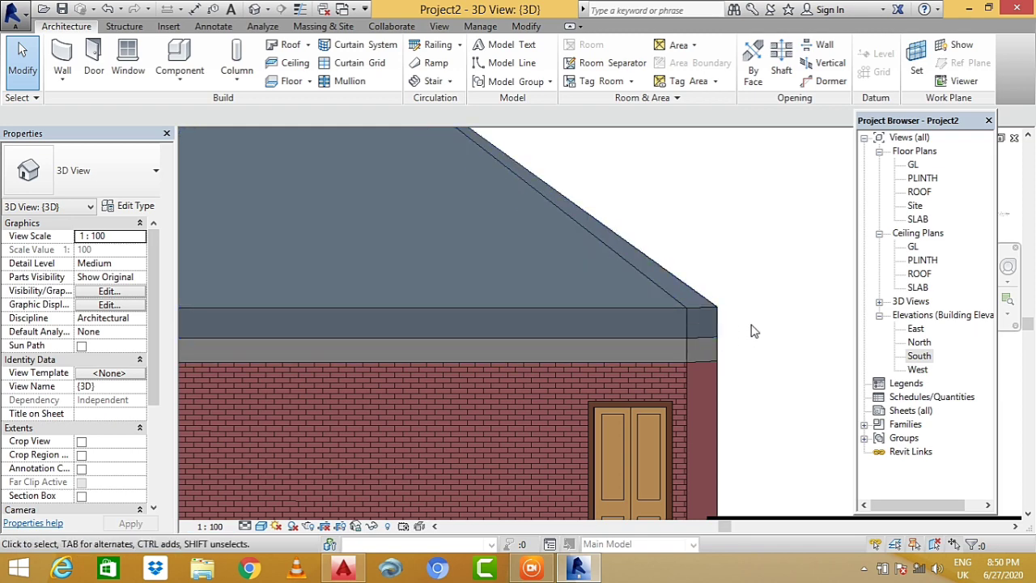
scroll(738, 350, down, 3)
scroll(647, 340, up, 2)
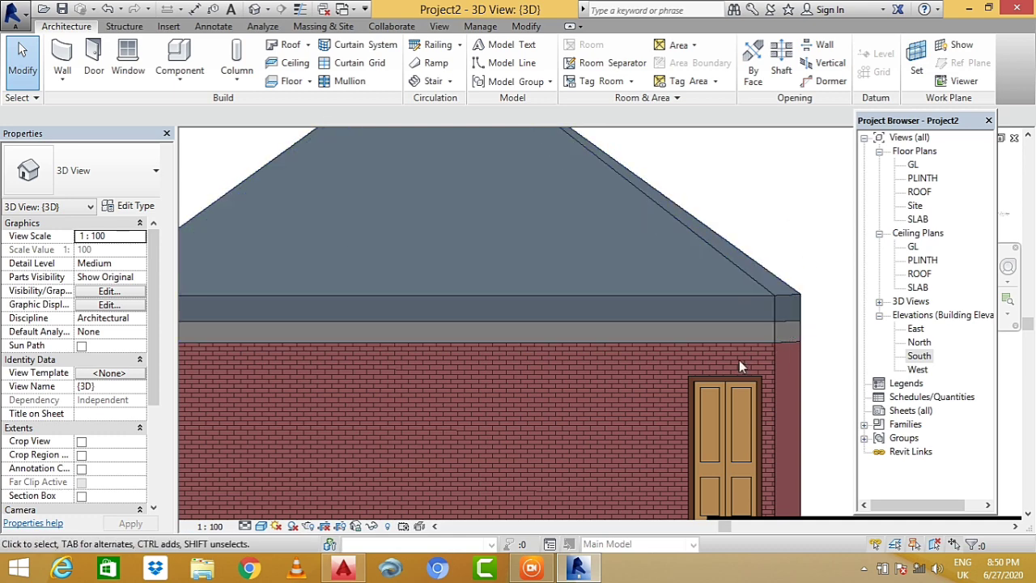
scroll(797, 376, down, 2)
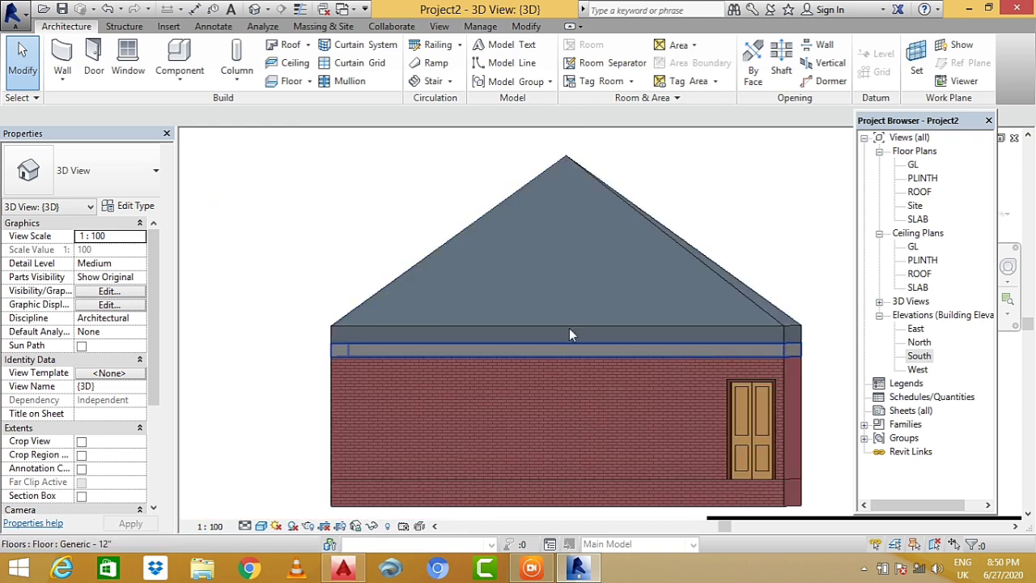
scroll(586, 230, up, 1)
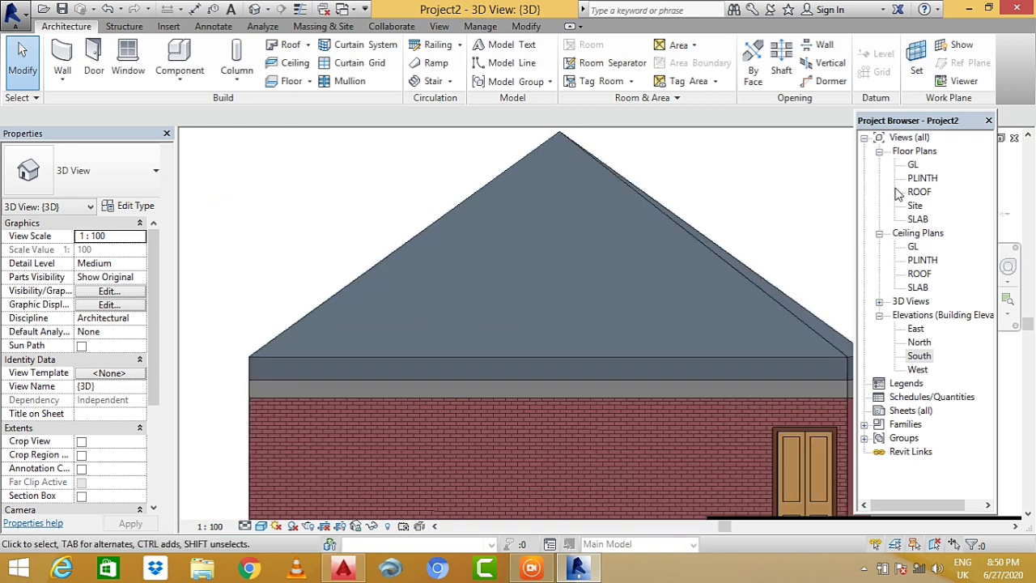
scroll(672, 324, down, 2)
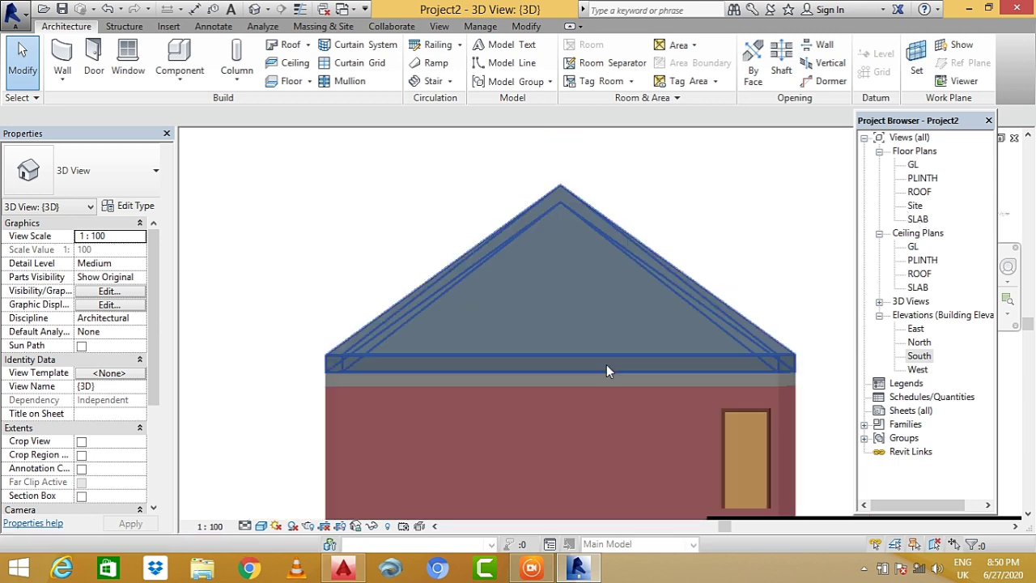
scroll(566, 364, down, 1)
scroll(688, 364, up, 1)
scroll(664, 437, down, 1)
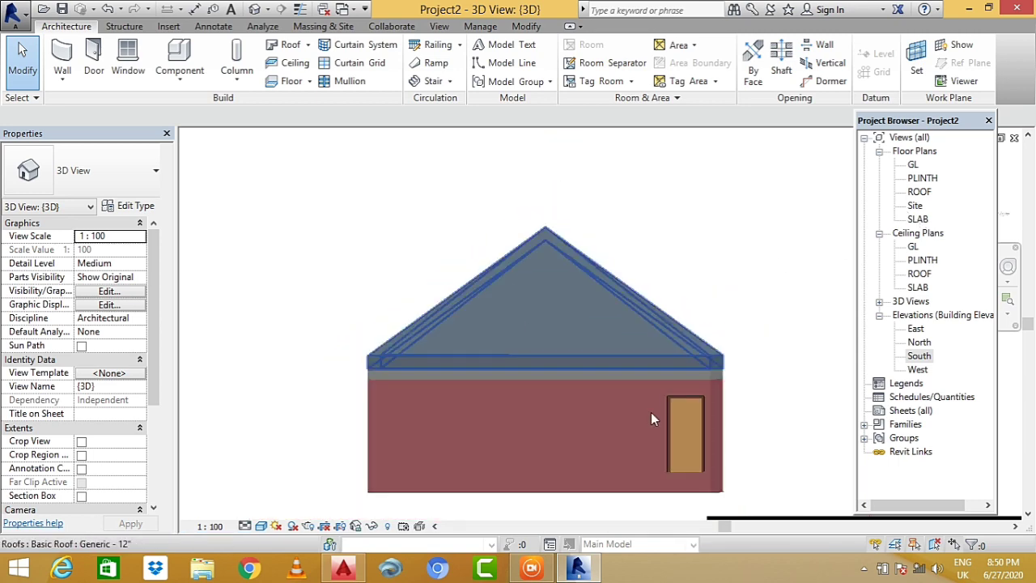
scroll(709, 452, up, 1)
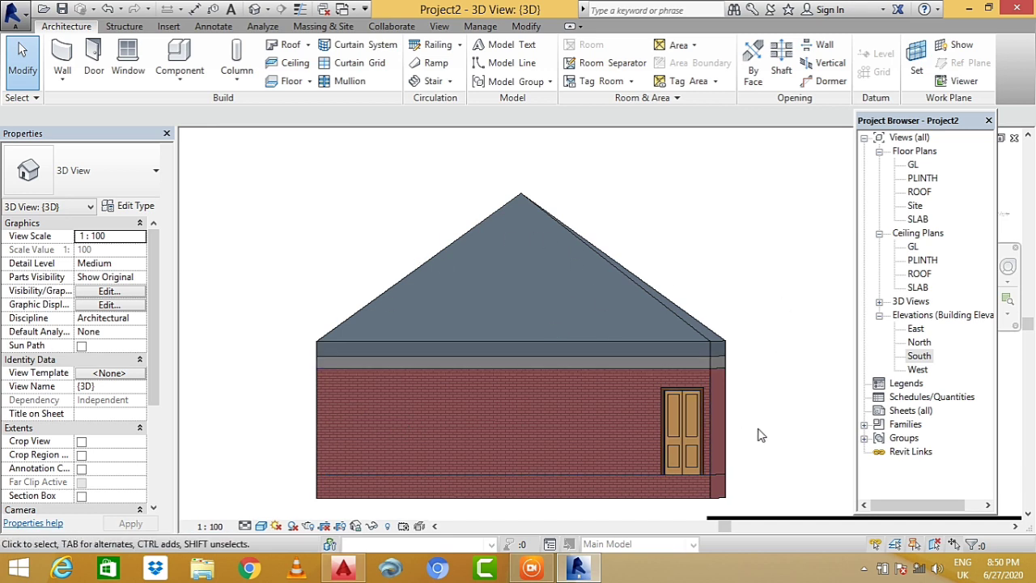
scroll(765, 419, up, 1)
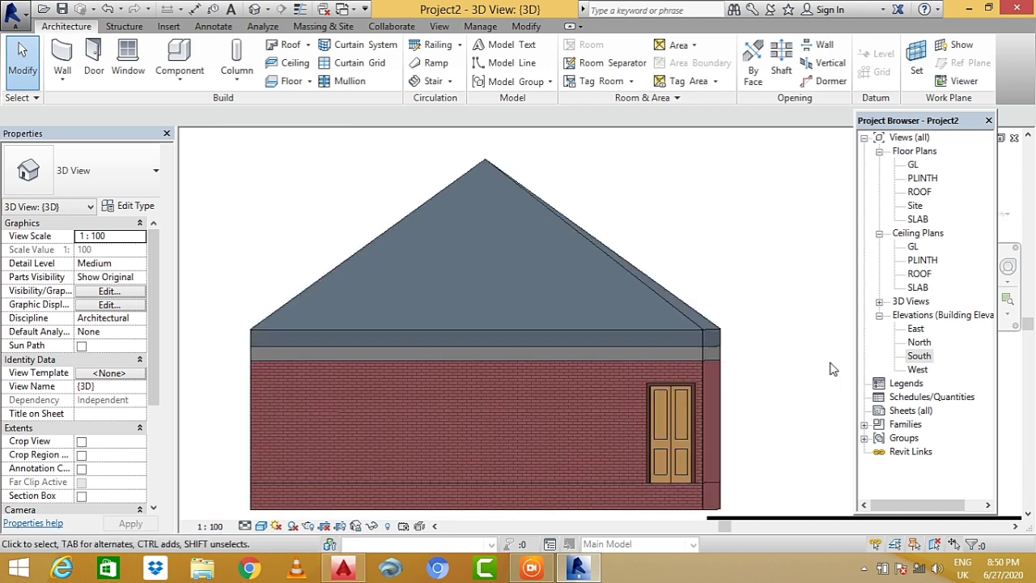